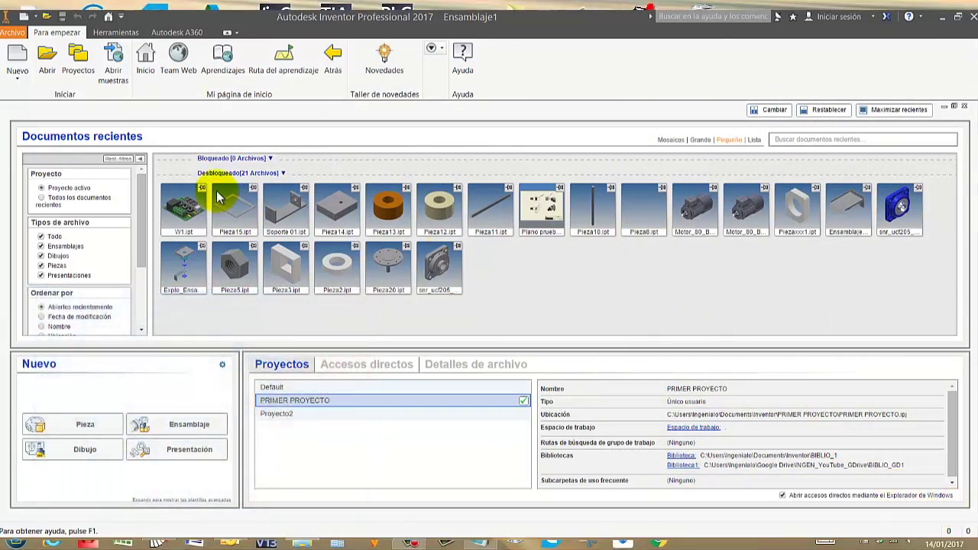
Open W1.ipt from the recent documents and create a new assembly from the Normal.iam template.
double_click(175, 208)
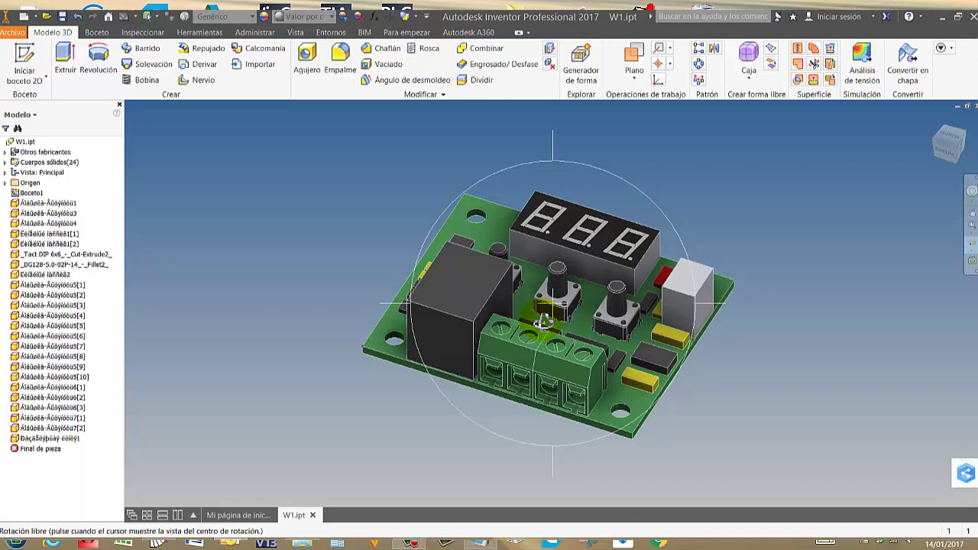
click(13, 34)
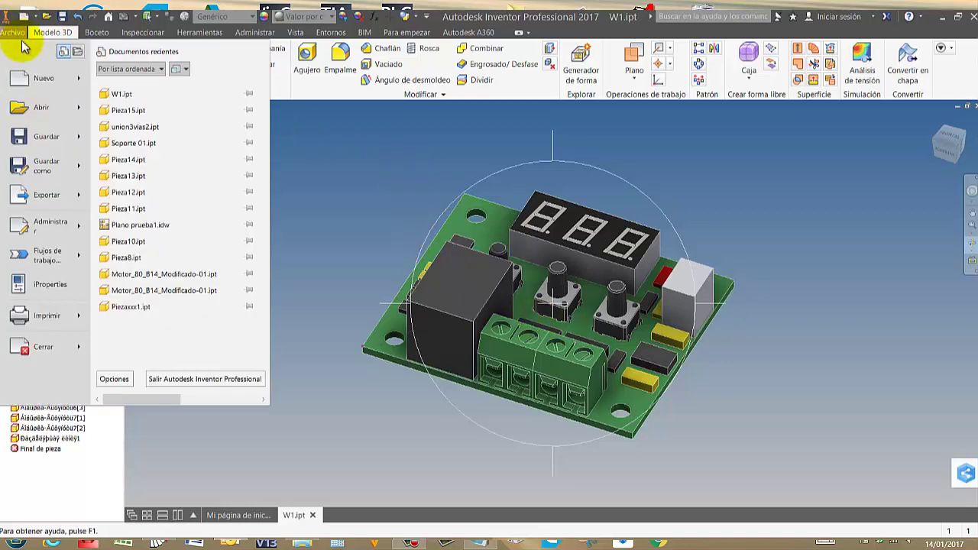
click(39, 80)
click(534, 236)
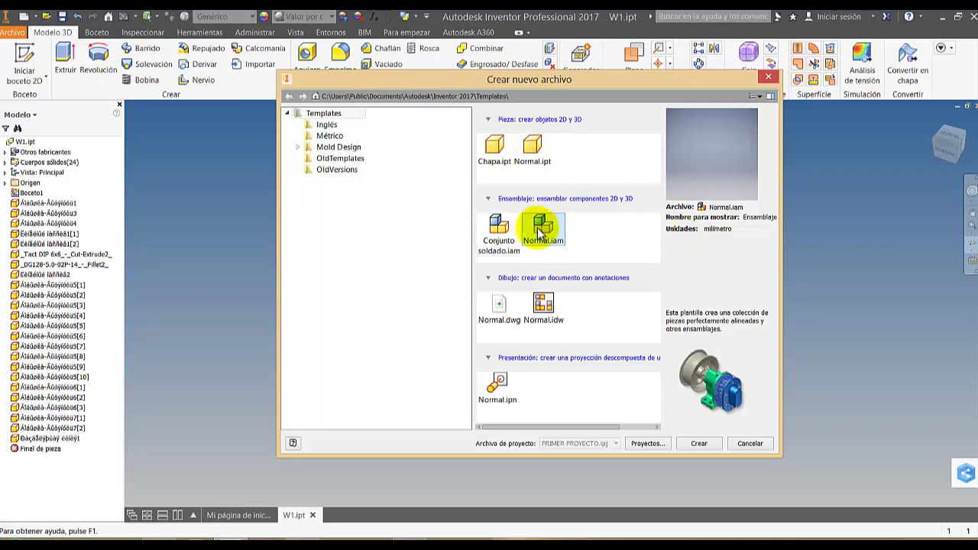
double_click(538, 227)
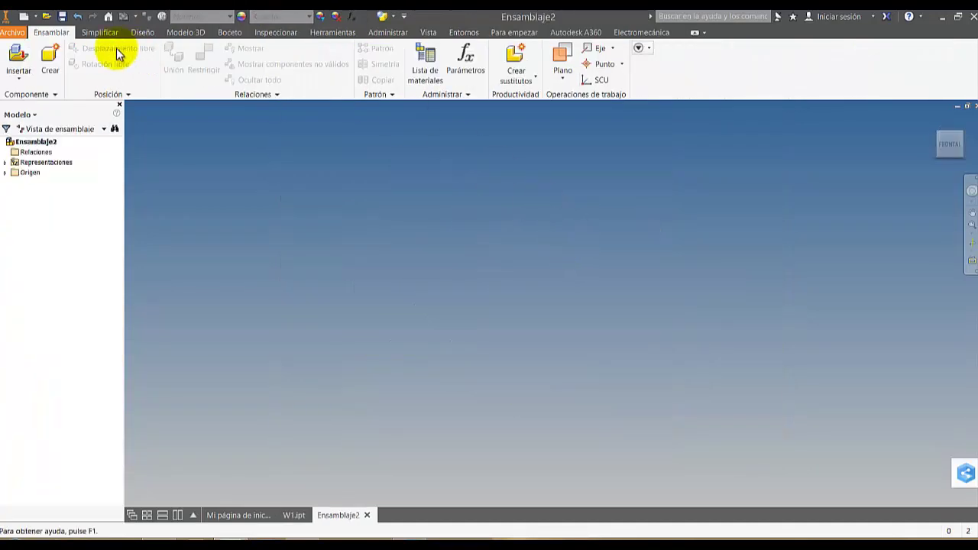
Insert one instance of the W1 circuit board part into the new assembly.
click(21, 61)
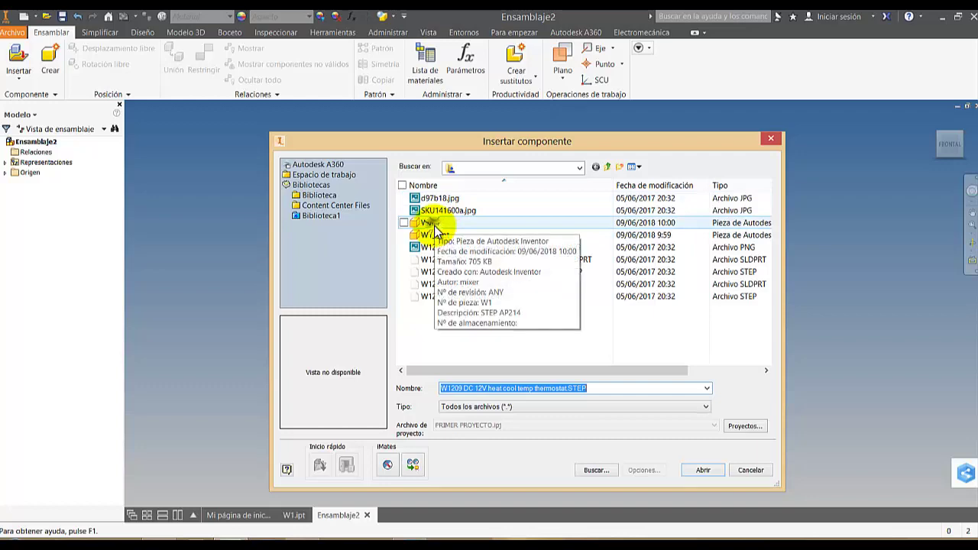
double_click(433, 225)
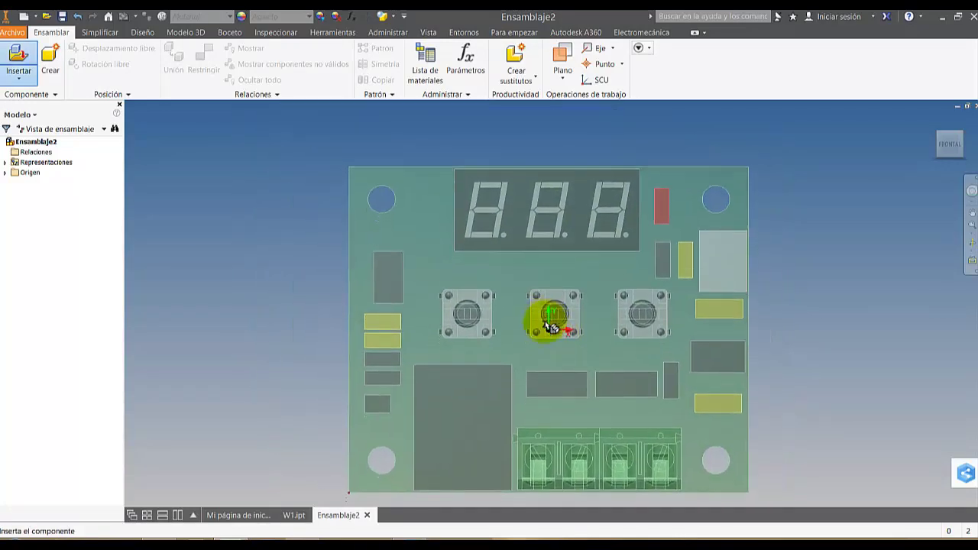
click(552, 327)
Create a new in-place part with its sketch plane on the underside face of the circuit board.
click(972, 245)
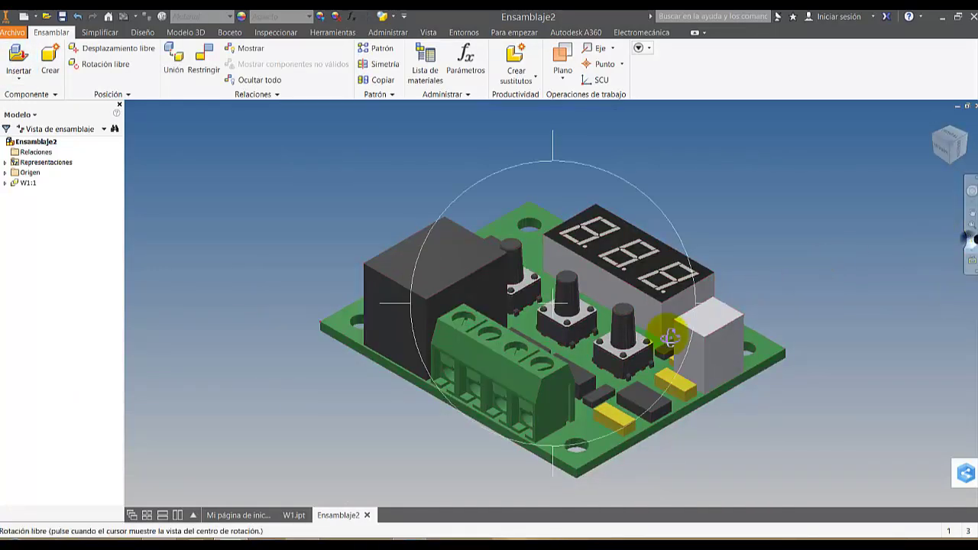
drag(655, 338, 591, 362)
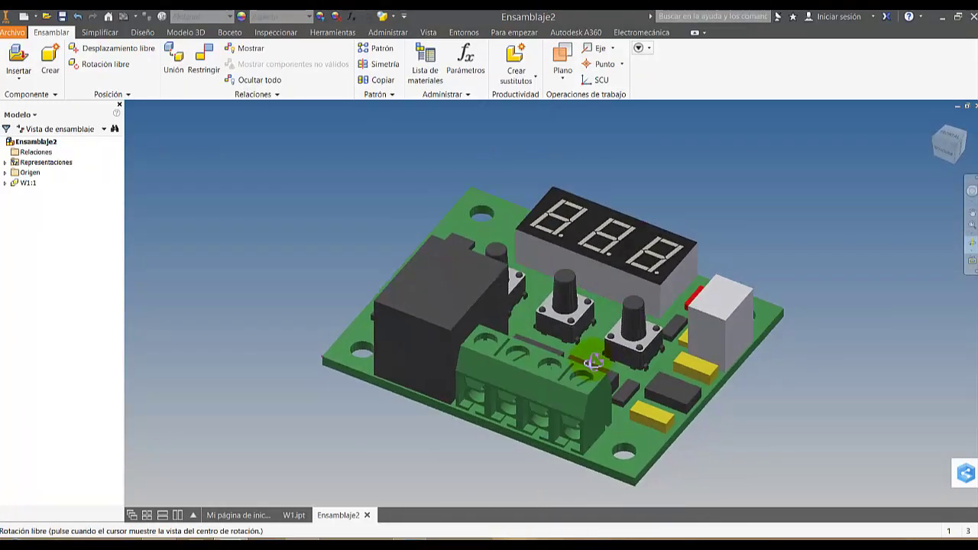
click(49, 63)
key(Return)
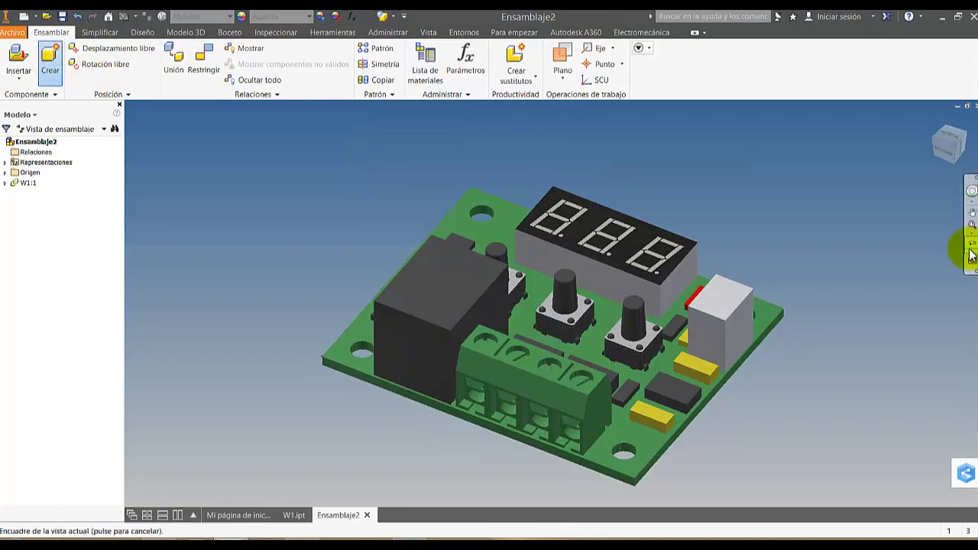
drag(587, 370, 592, 299)
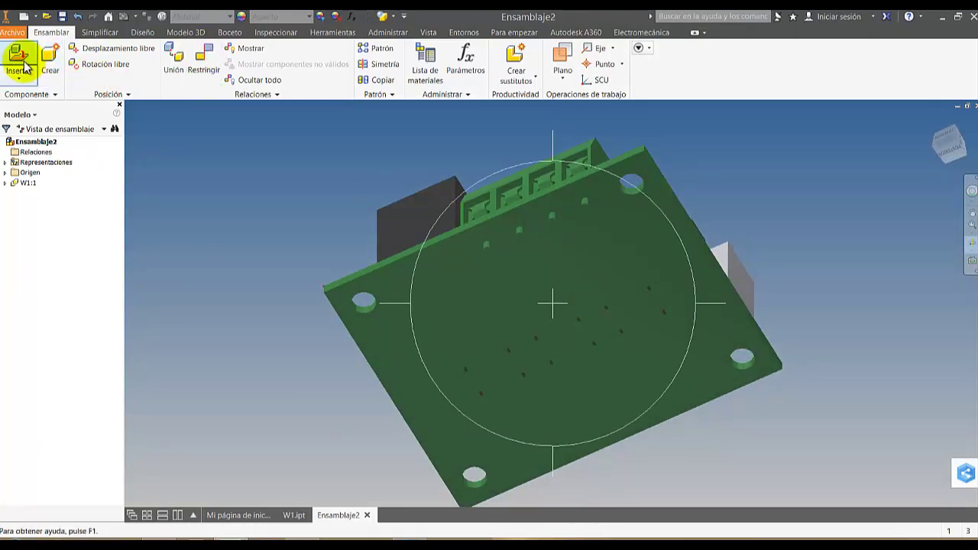
click(468, 277)
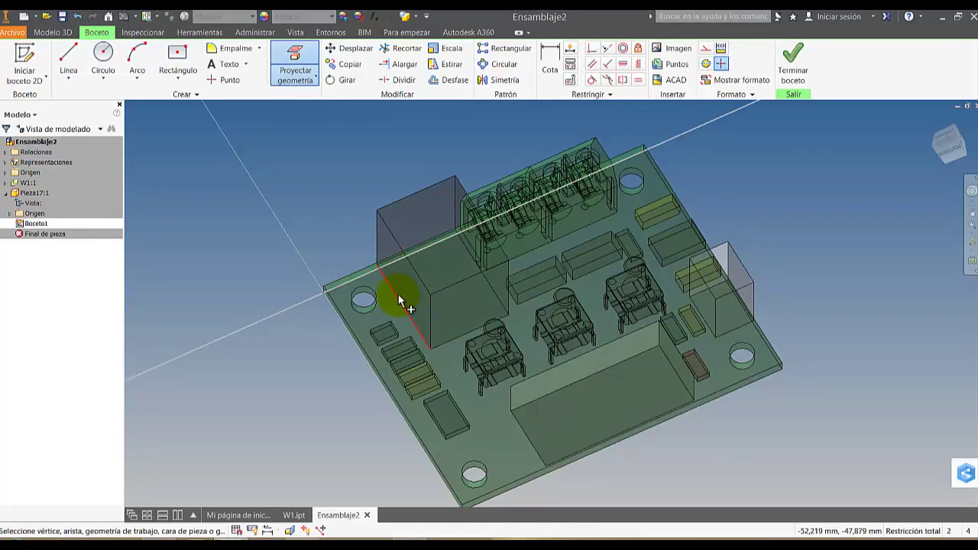
Project the board's underside face into the sketch and offset its outer outline outward by 0.25 mm.
click(366, 322)
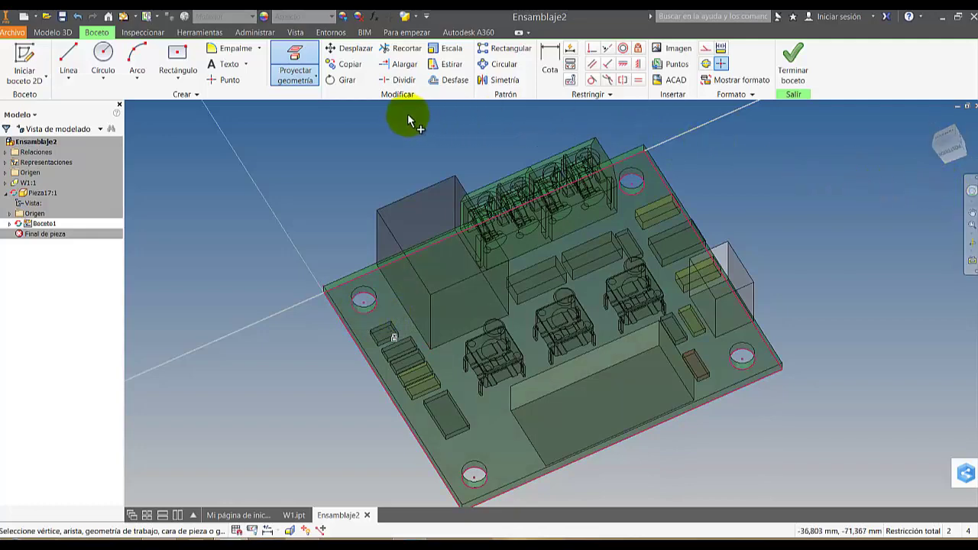
click(452, 79)
scroll(706, 221, down, 5)
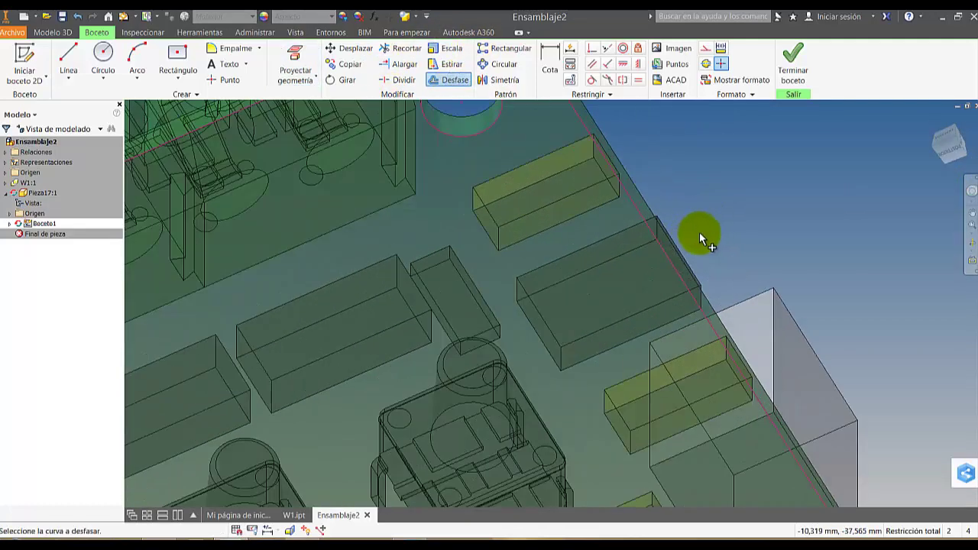
click(694, 287)
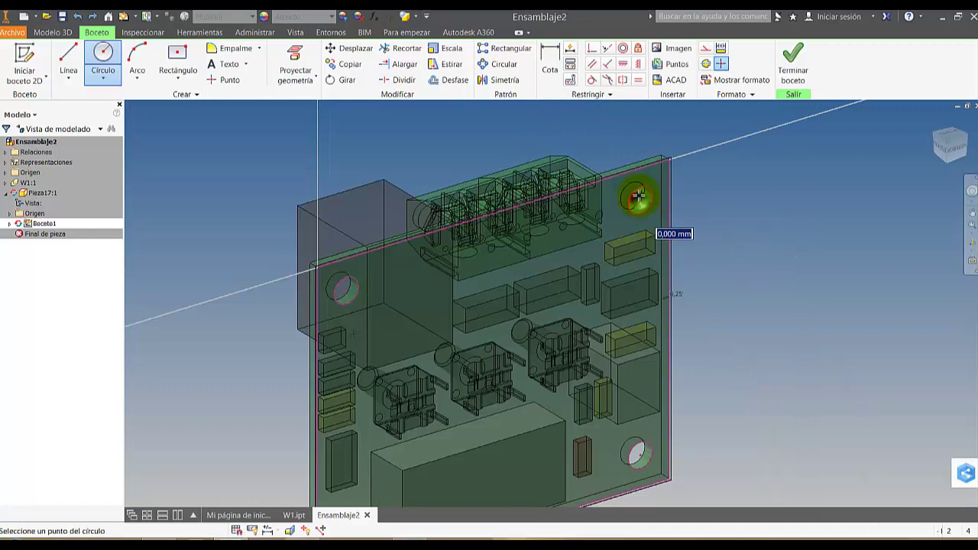
Draw a circle centred on each of the board's two upper mounting holes, reaching out to the offset outline.
scroll(638, 170, down, 4)
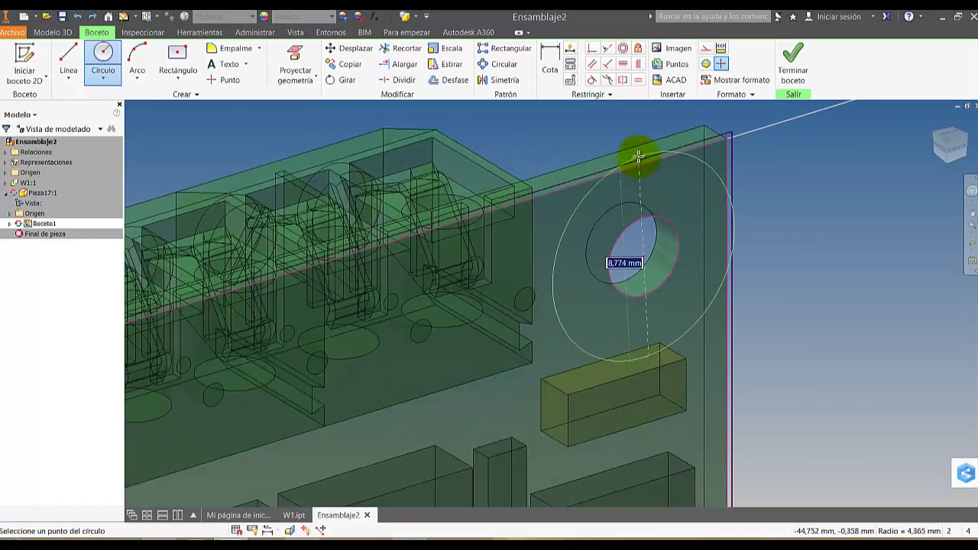
click(641, 158)
scroll(662, 234, up, 5)
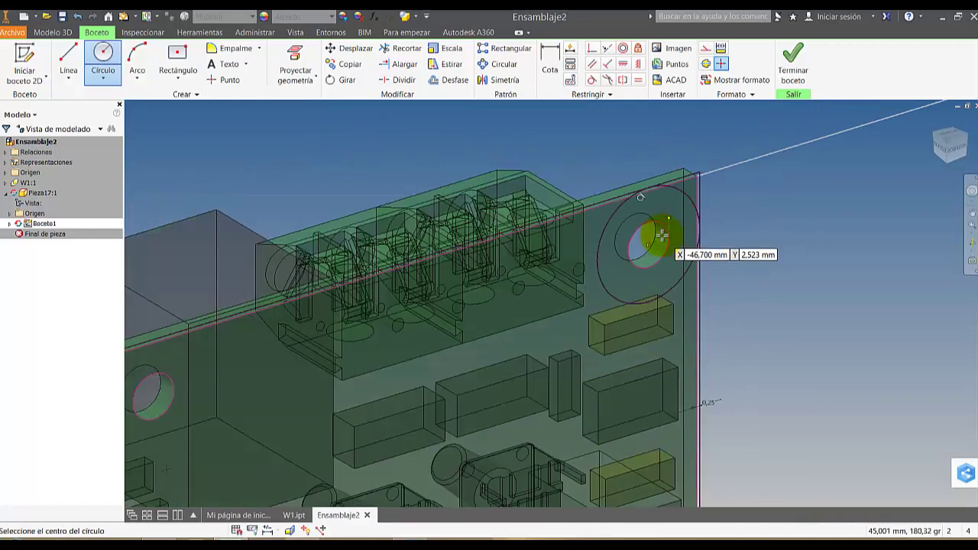
middle_drag(646, 241, 765, 107)
scroll(338, 245, down, 3)
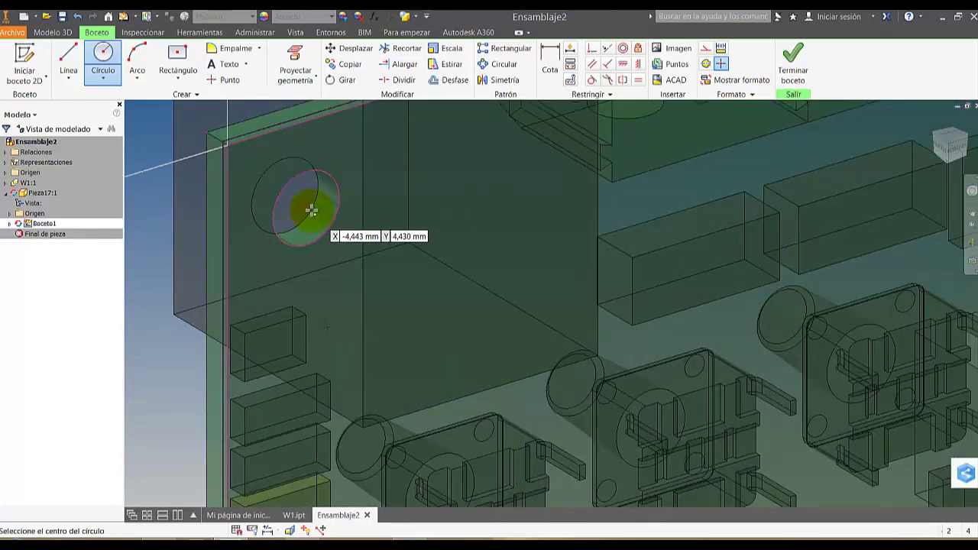
click(305, 113)
scroll(324, 191, up, 5)
scroll(316, 283, down, 6)
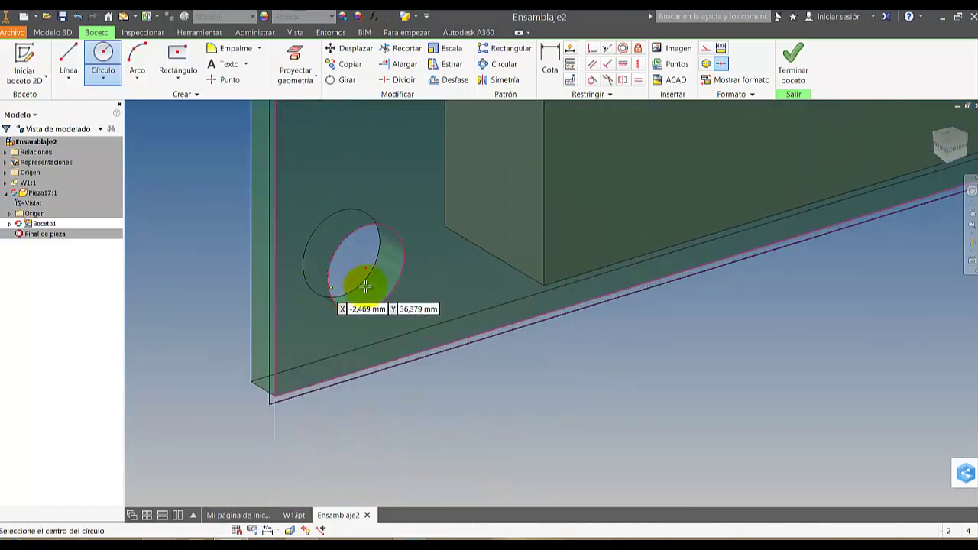
Draw a circle centred on the board's lower-left mounting hole and make it tangent to the lower edge of the offset outline.
click(366, 266)
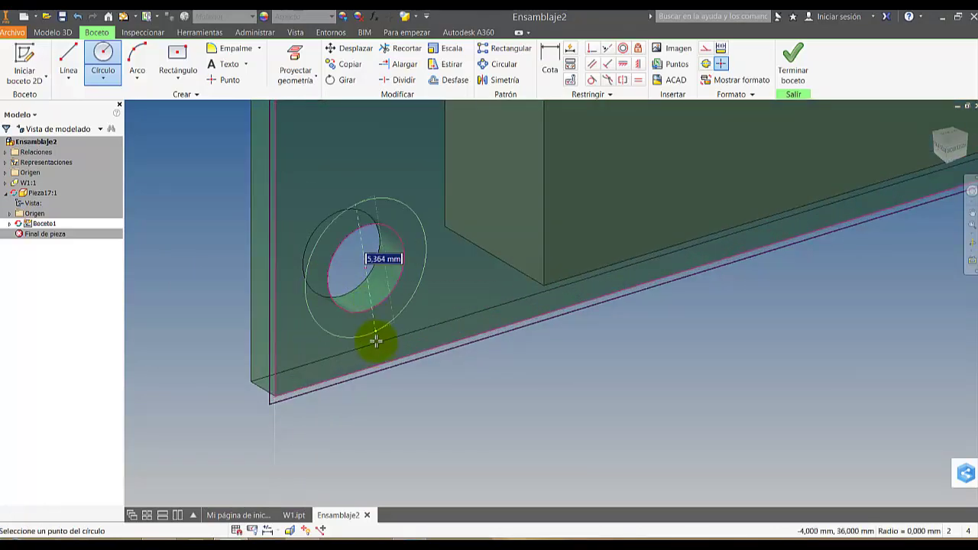
click(388, 383)
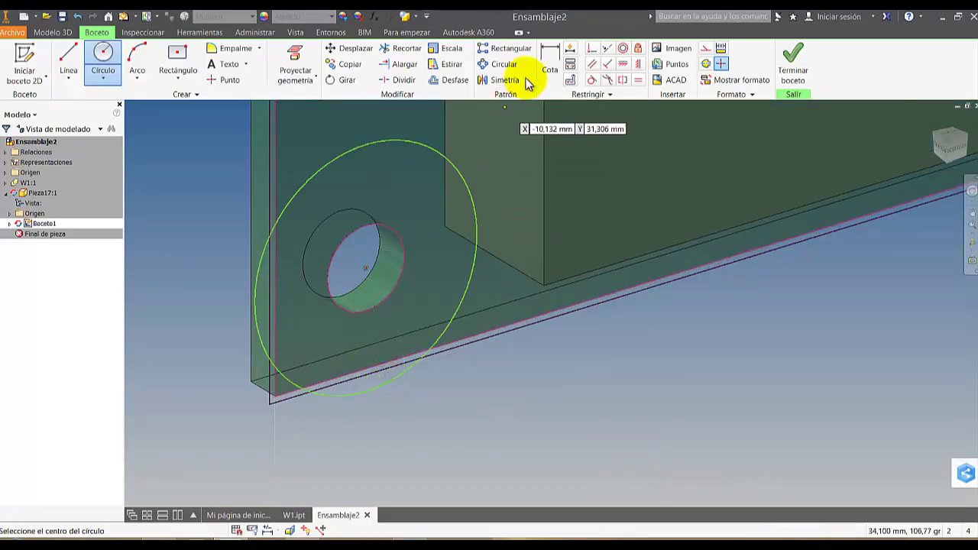
click(592, 80)
click(372, 393)
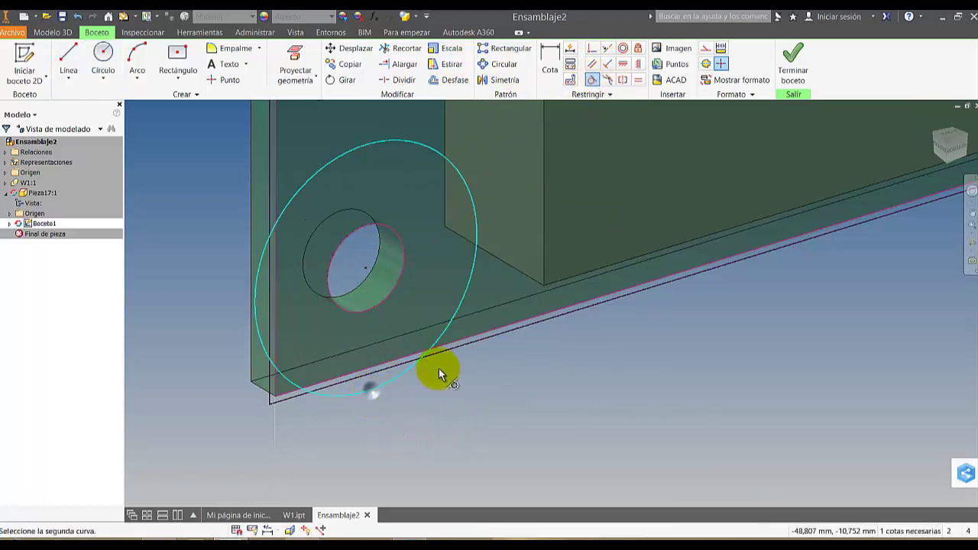
click(445, 349)
Draw an 8.5 mm diameter circle centred on the board's lower-right mounting hole, reaching the offset outline.
scroll(511, 399, down, 4)
middle_drag(611, 389, 319, 491)
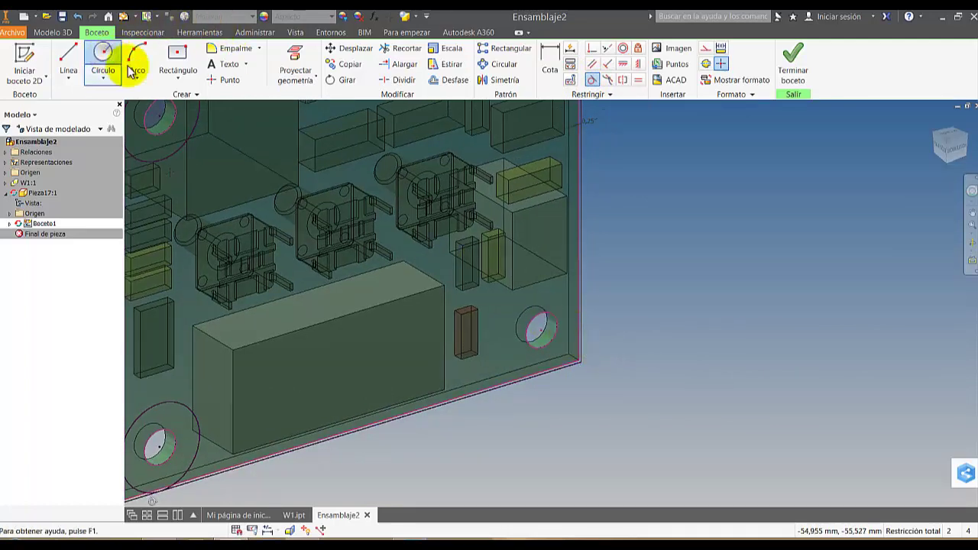
click(103, 61)
scroll(554, 336, up, 5)
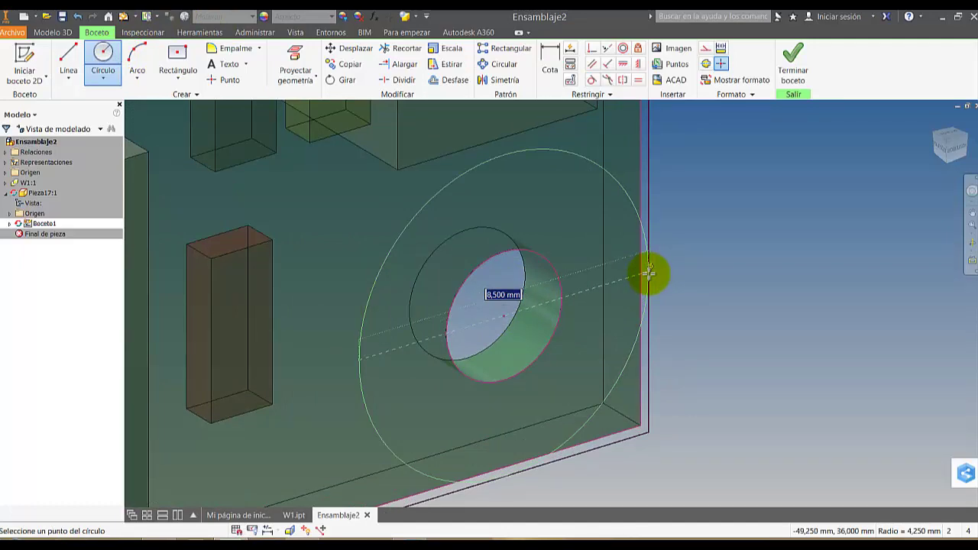
click(648, 277)
Start an Extrude of the sketch using the ring around the upper-left mounting hole as profile, including its edge slivers.
scroll(716, 324, down, 6)
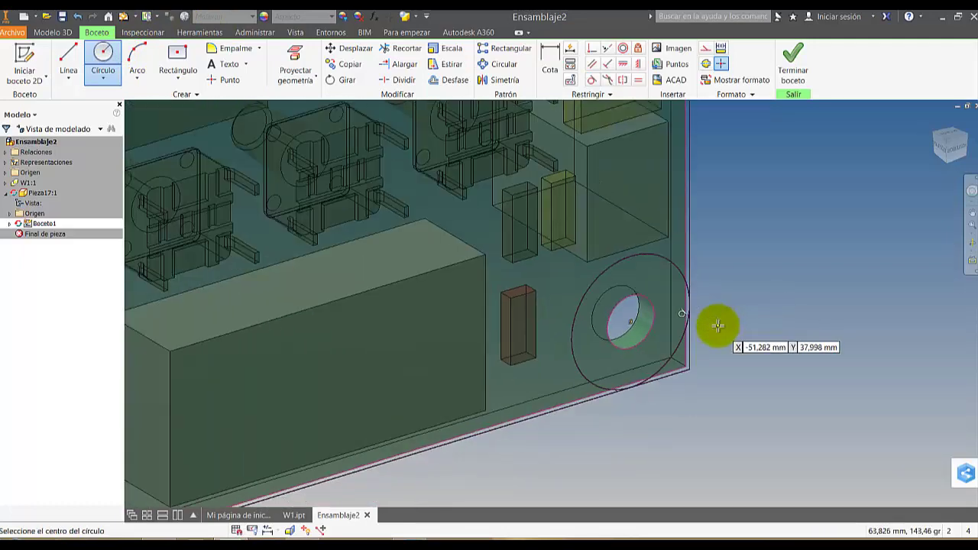
middle_drag(748, 298, 655, 471)
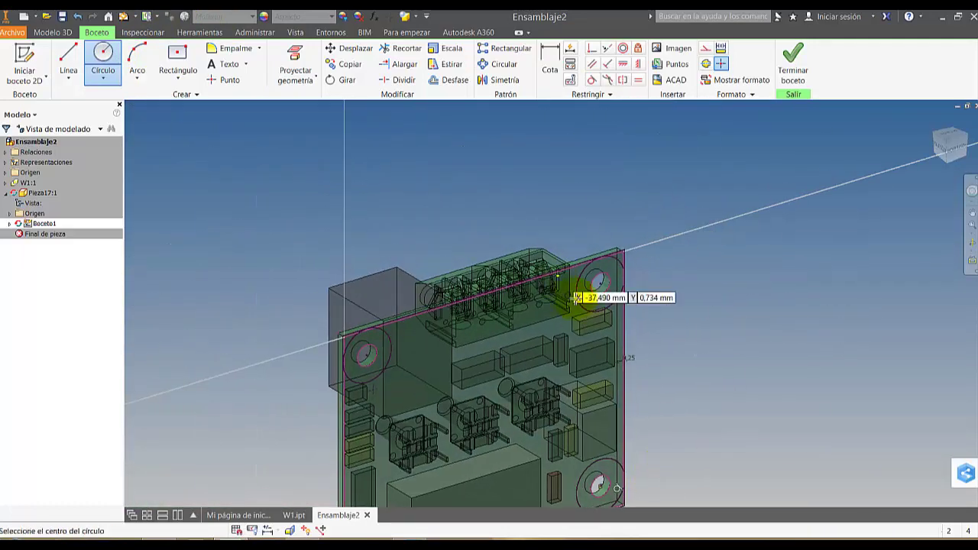
middle_drag(530, 276, 587, 136)
scroll(415, 179, up, 3)
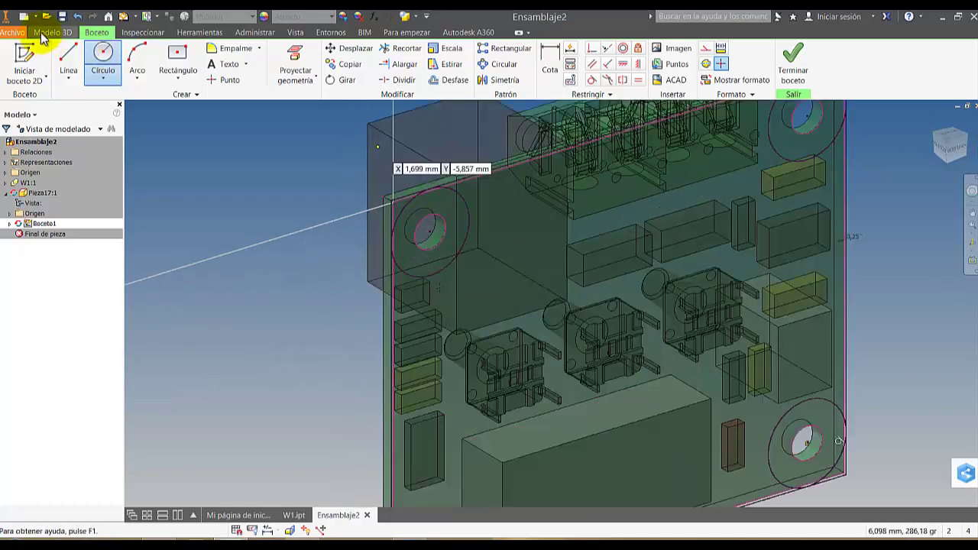
click(65, 34)
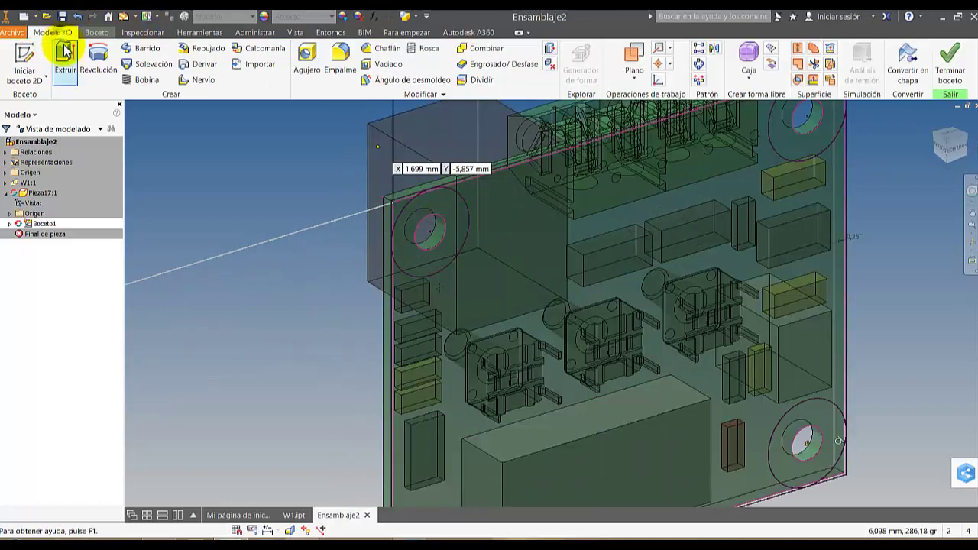
click(65, 50)
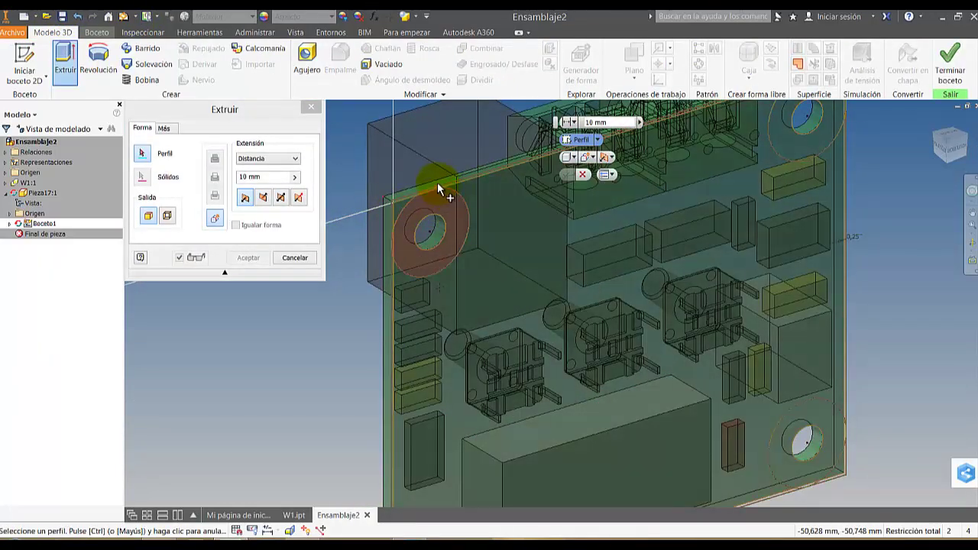
scroll(427, 187, up, 5)
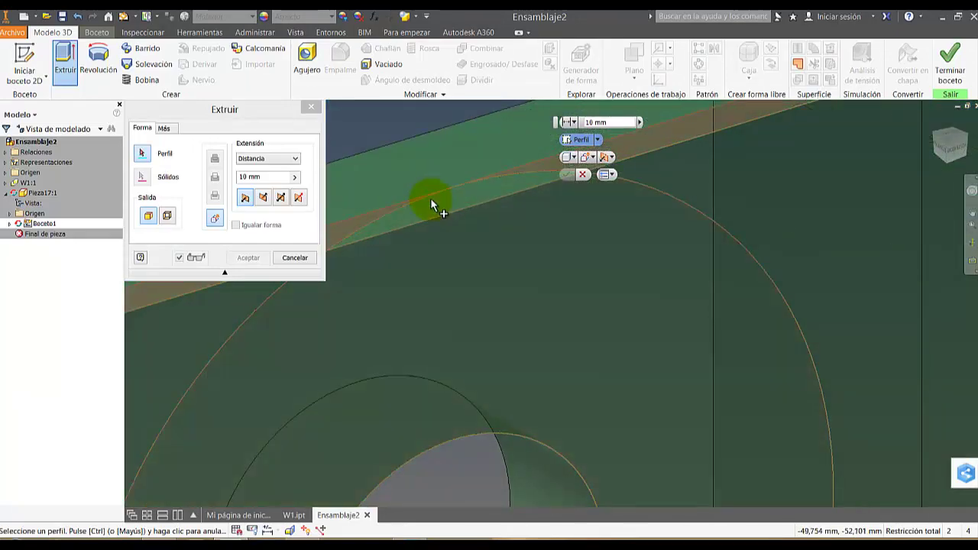
click(430, 197)
scroll(453, 207, down, 5)
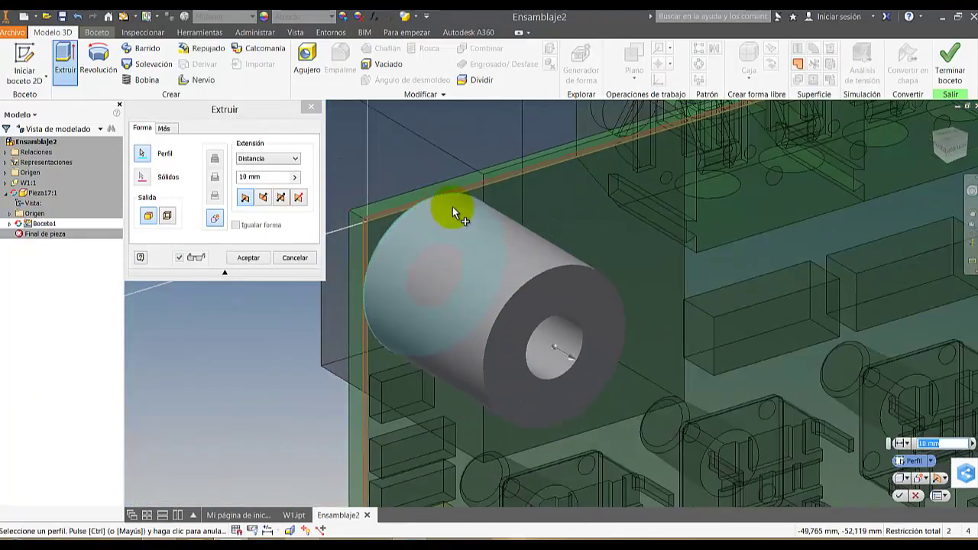
Add the rings and edge slivers at the other three mounting holes to the profile and extrude them 3 mm.
middle_drag(595, 217, 584, 298)
scroll(644, 304, up, 5)
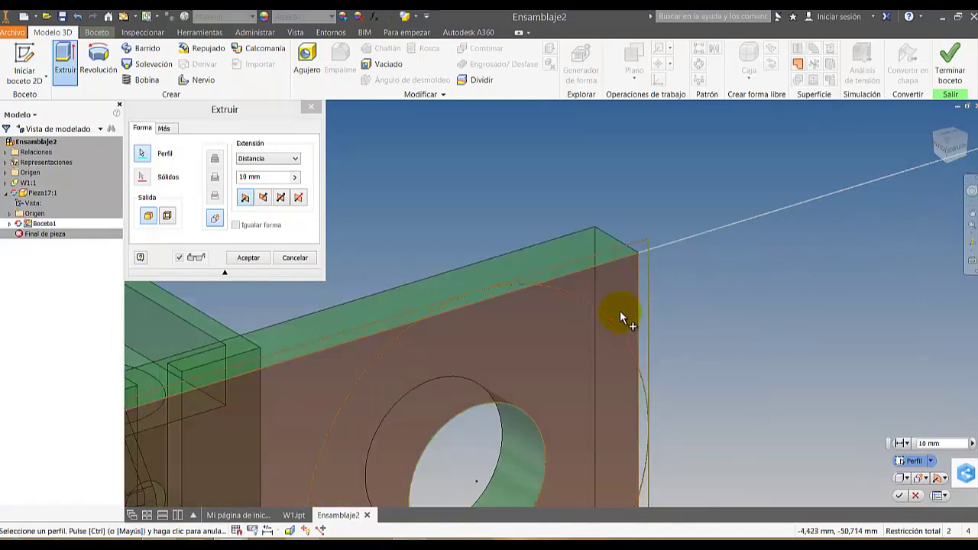
scroll(506, 290, down, 6)
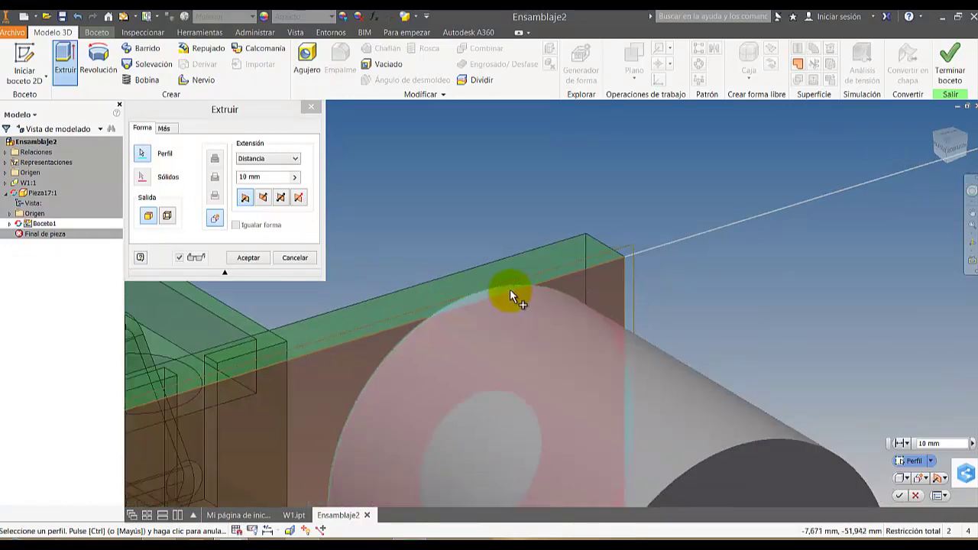
scroll(538, 454, up, 6)
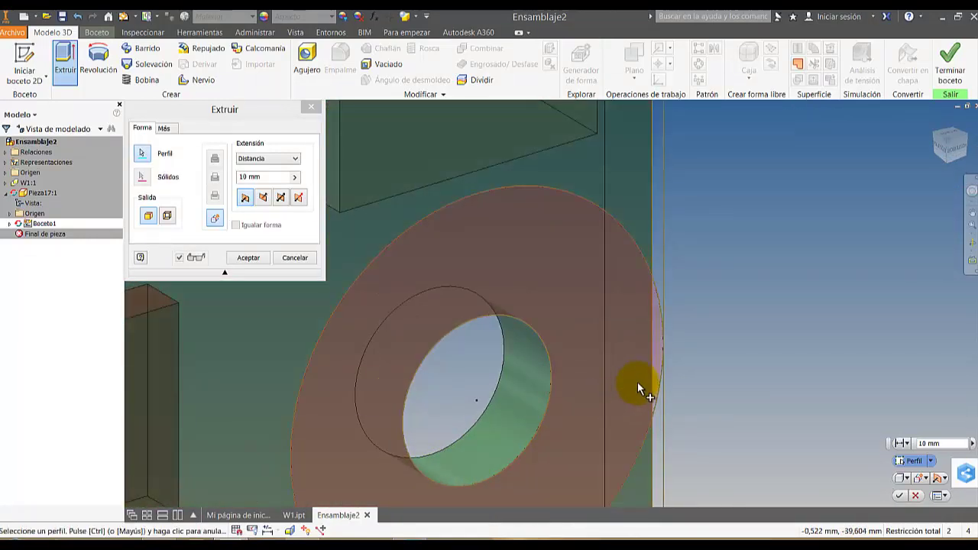
scroll(638, 381, down, 3)
scroll(611, 405, down, 4)
scroll(584, 328, up, 5)
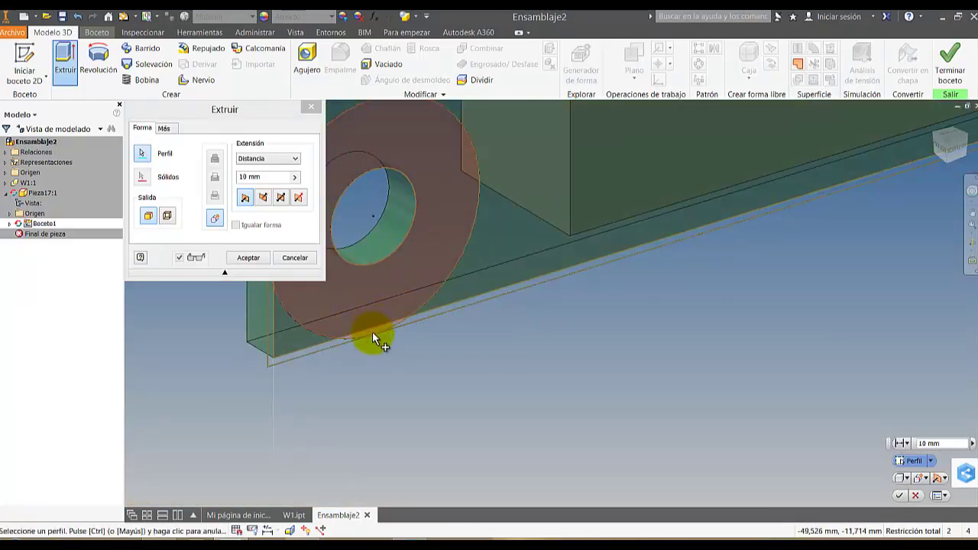
click(373, 336)
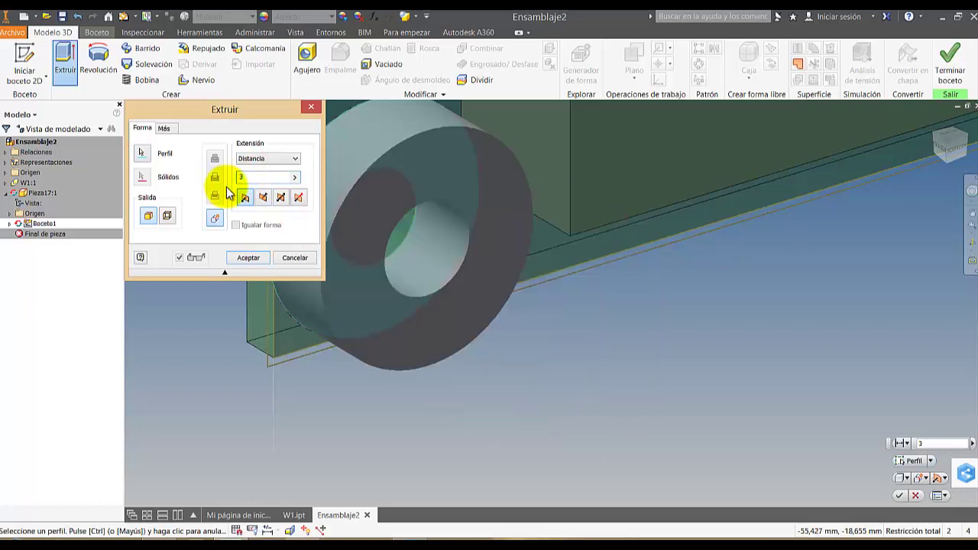
click(250, 257)
scroll(560, 400, down, 5)
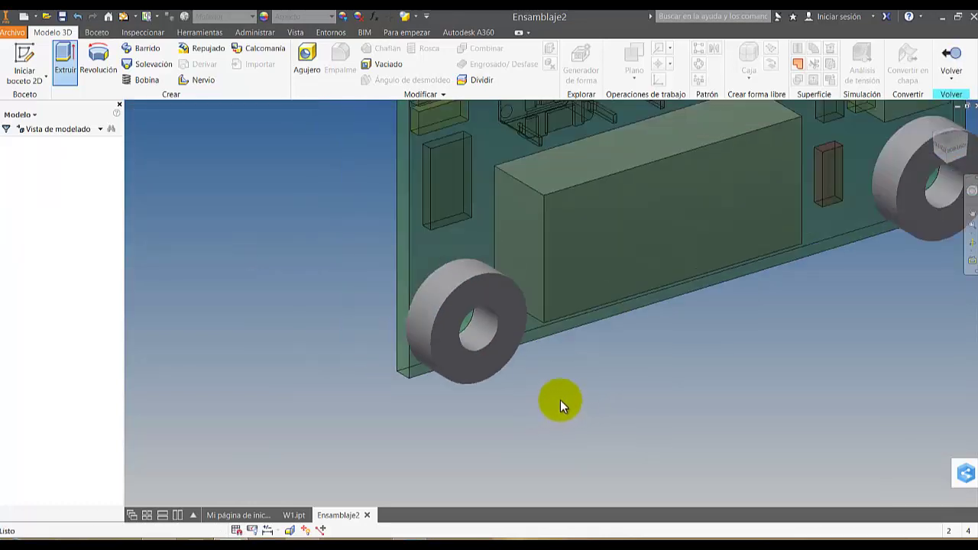
double_click(47, 234)
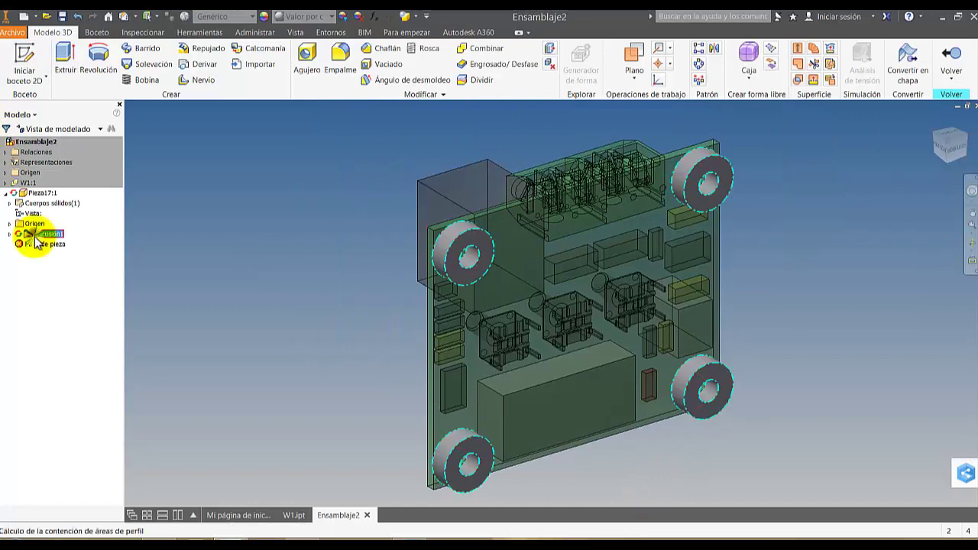
click(159, 158)
scroll(421, 238, up, 10)
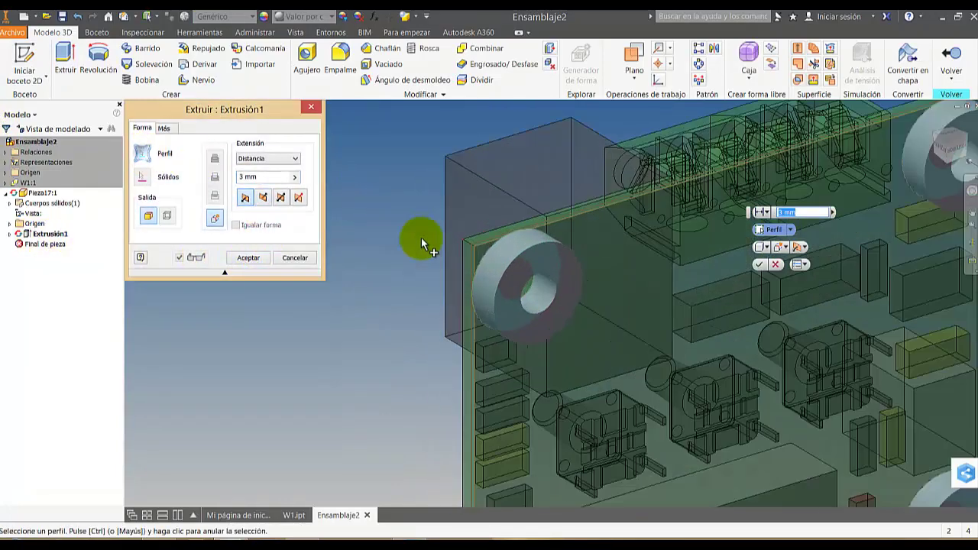
click(679, 275)
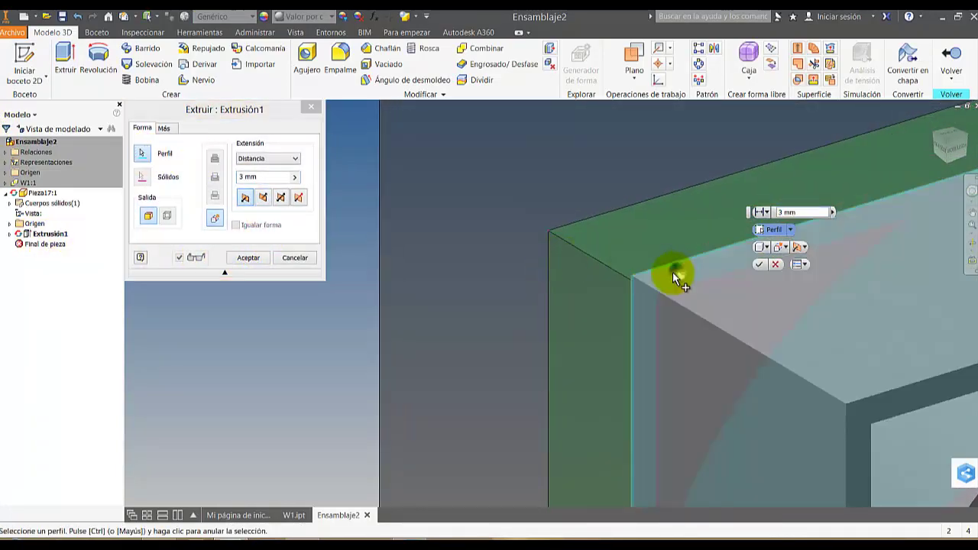
scroll(675, 274, down, 7)
middle_drag(524, 208, 374, 207)
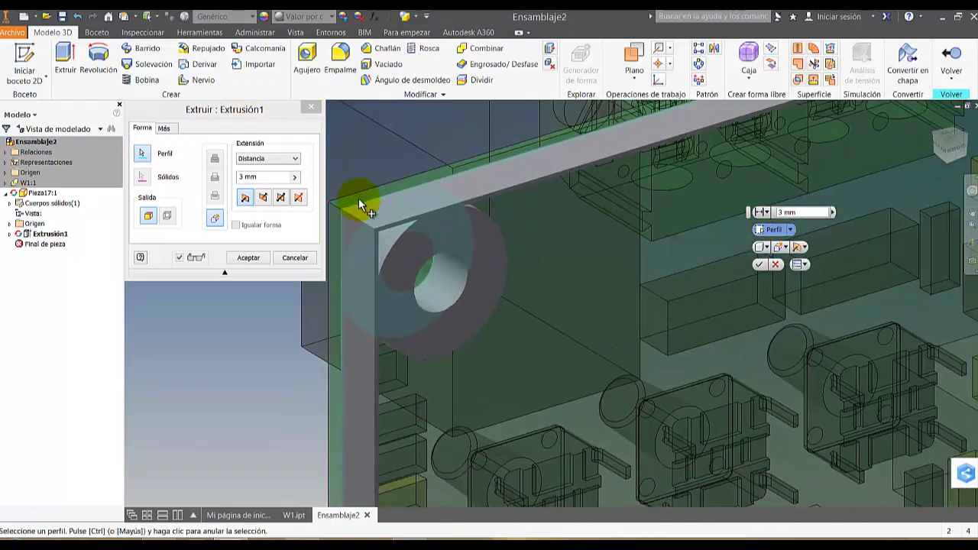
scroll(458, 211, down, 6)
scroll(672, 353, up, 3)
scroll(649, 365, down, 2)
shift+middle_drag(661, 356, 674, 346)
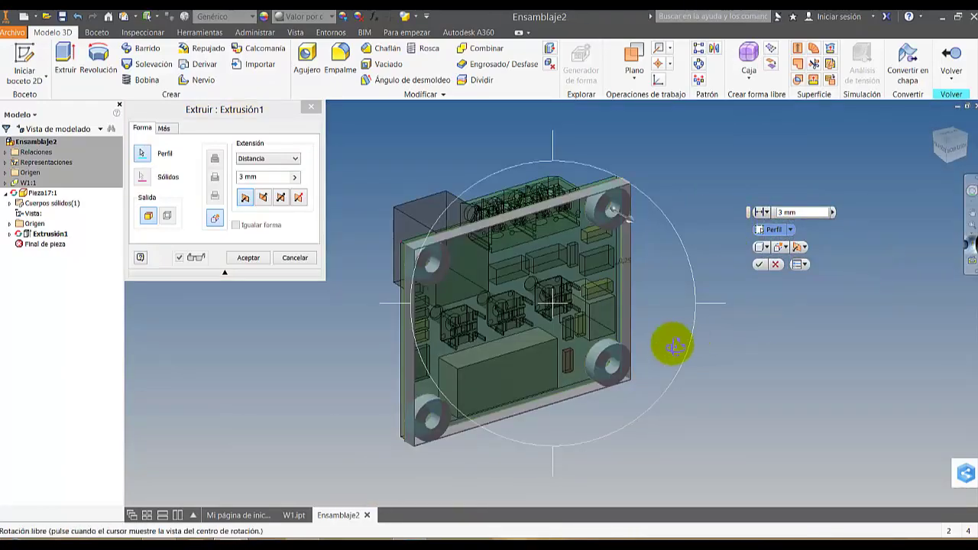
shift+middle_drag(550, 315, 502, 318)
scroll(605, 225, up, 5)
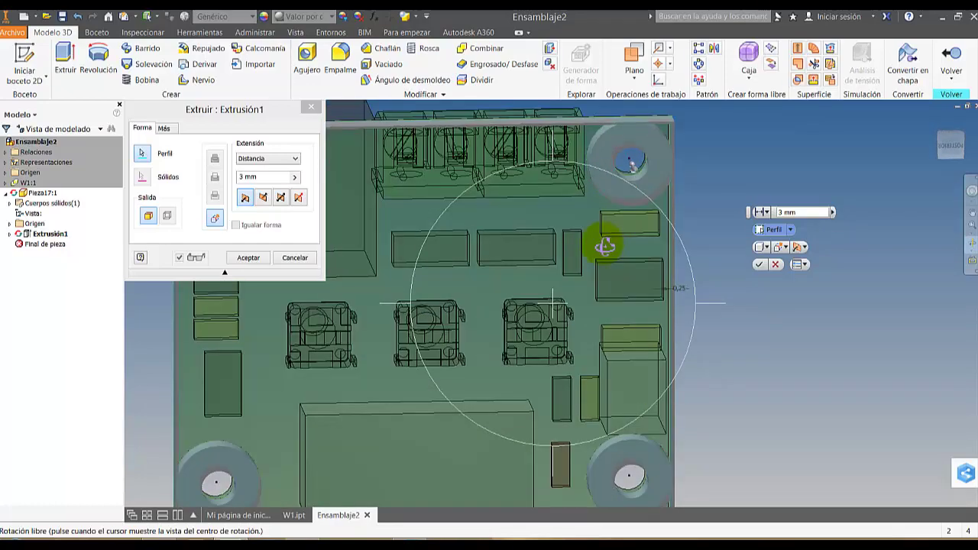
mouse_move(649, 239)
shift+middle_down()
mouse_move(694, 245)
mouse_move(650, 249)
shift+middle_up()
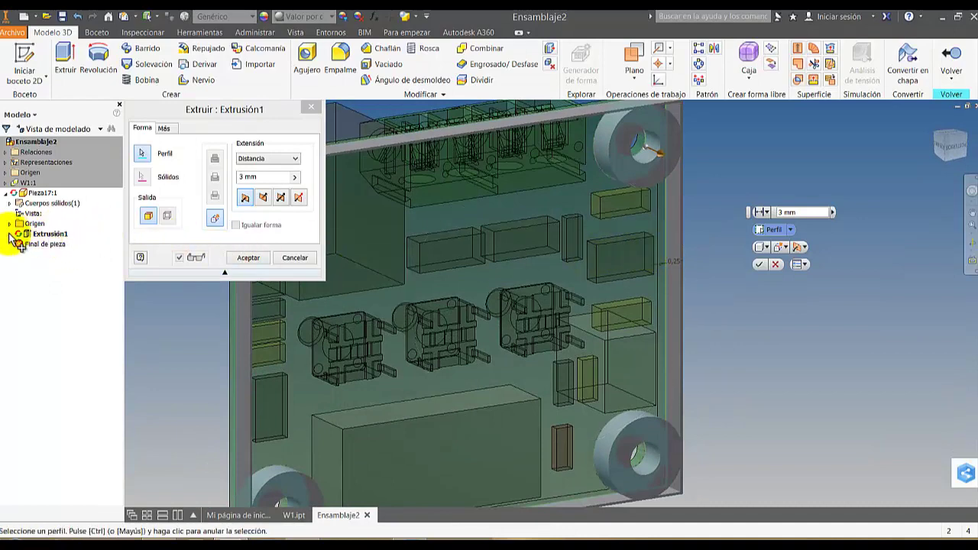
In the standoff extrusion's sketch, offset the outer outline inward and dimension the offset at 2 mm.
double_click(35, 244)
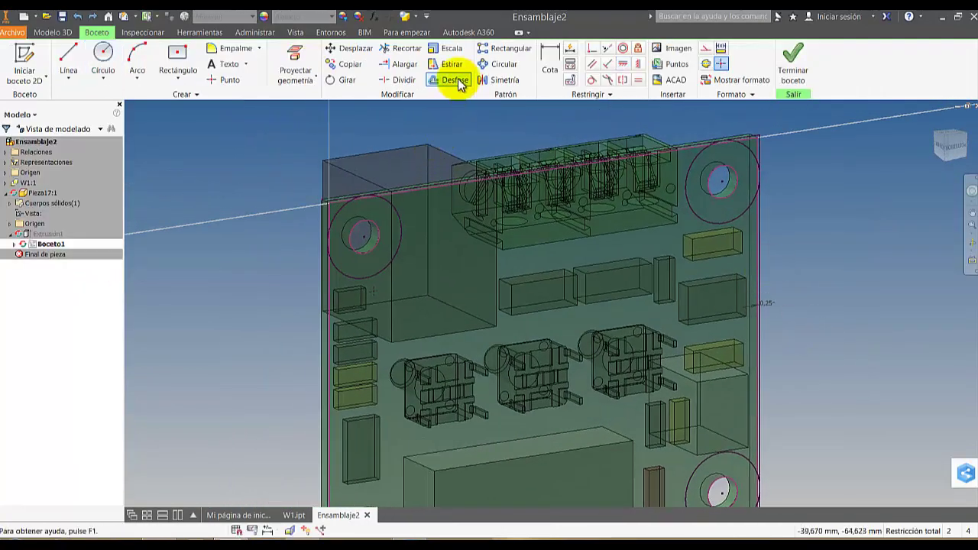
click(753, 442)
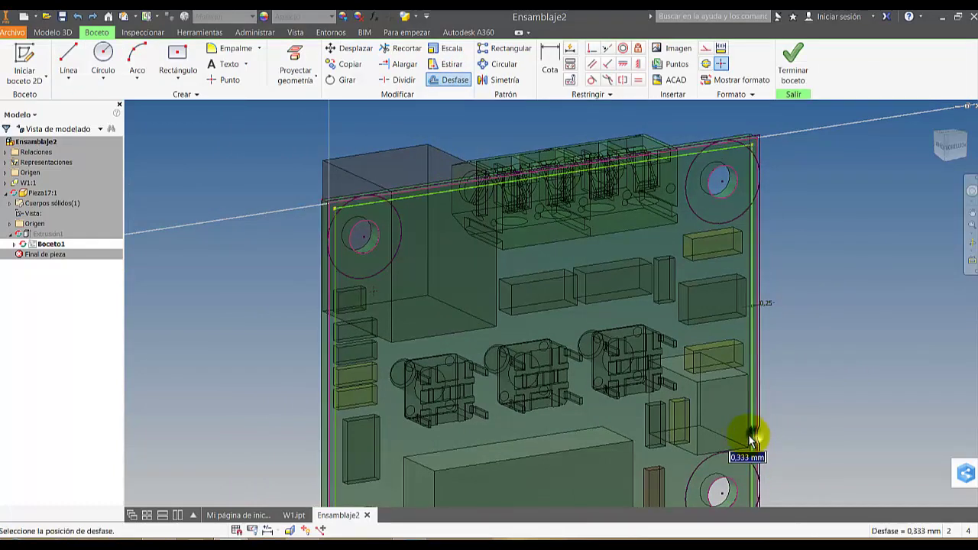
click(741, 435)
click(549, 61)
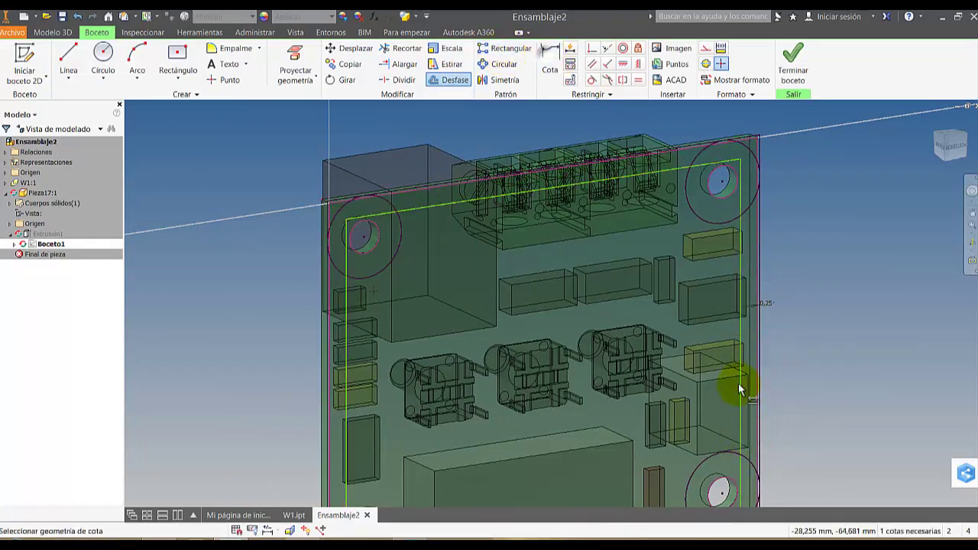
click(759, 406)
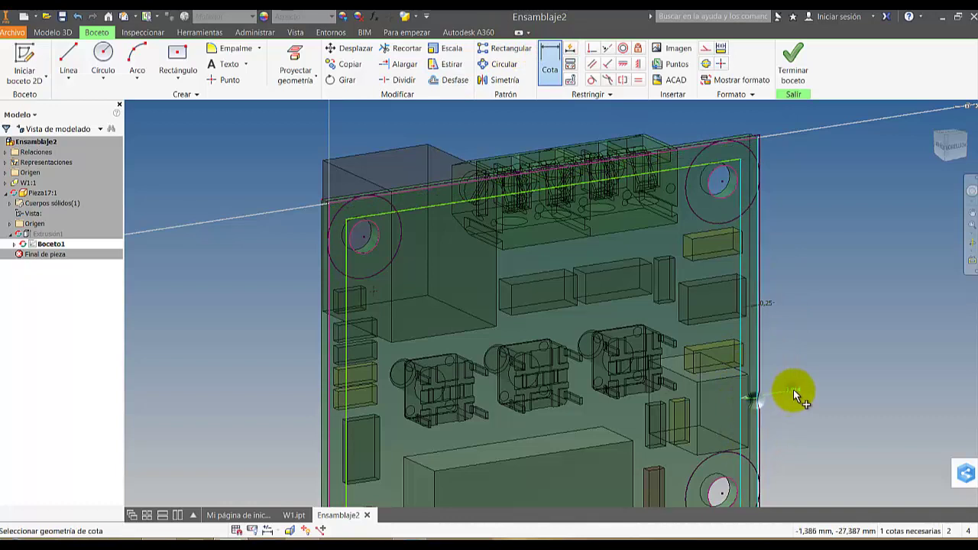
click(793, 392)
text(2)
key(Return)
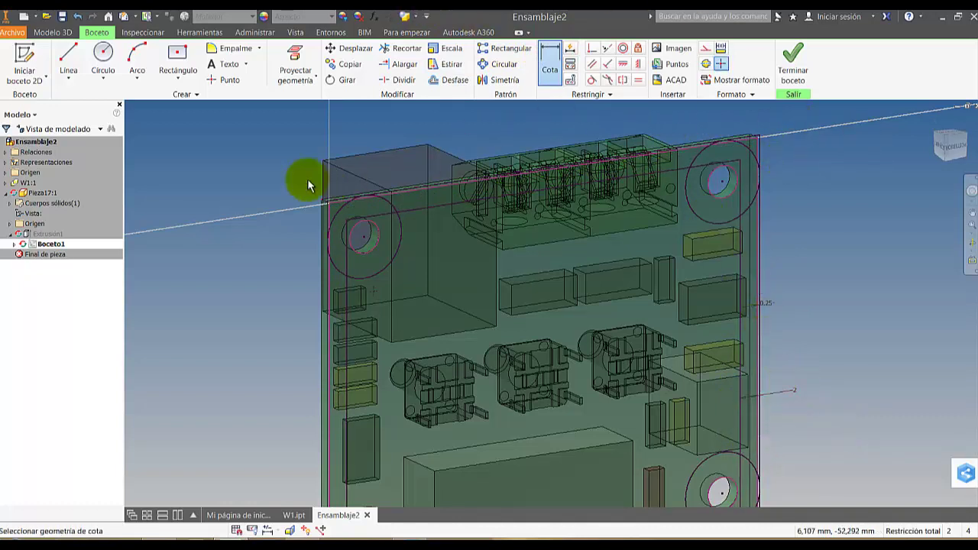
click(793, 57)
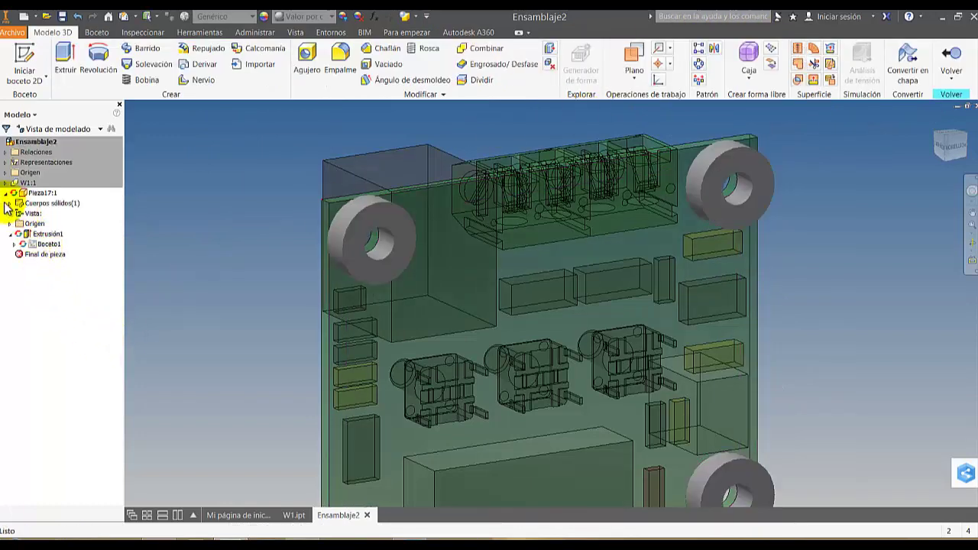
Edit the standoff extrusion to include the perimeter band between the outlines in its profile, forming a 3 mm frame joining the standoffs.
double_click(46, 234)
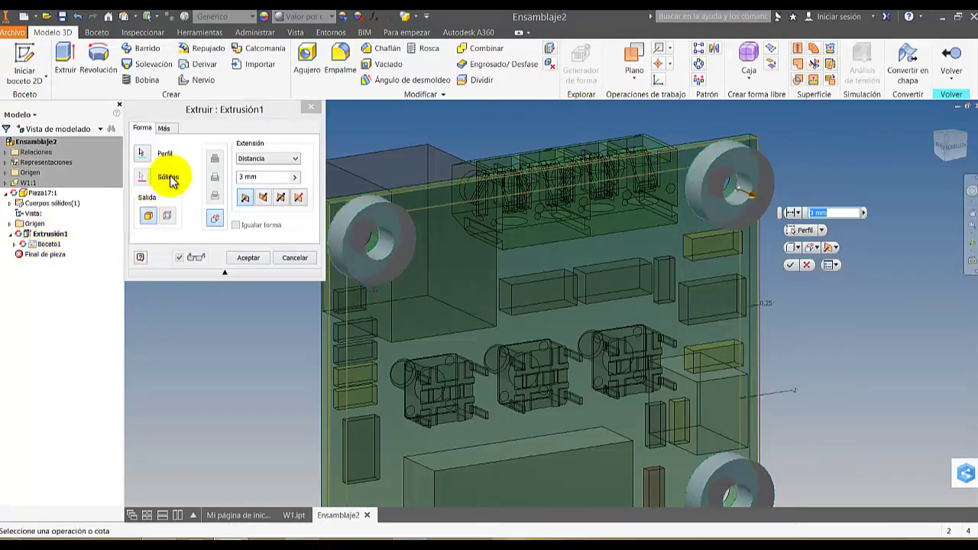
click(140, 156)
scroll(679, 163, up, 3)
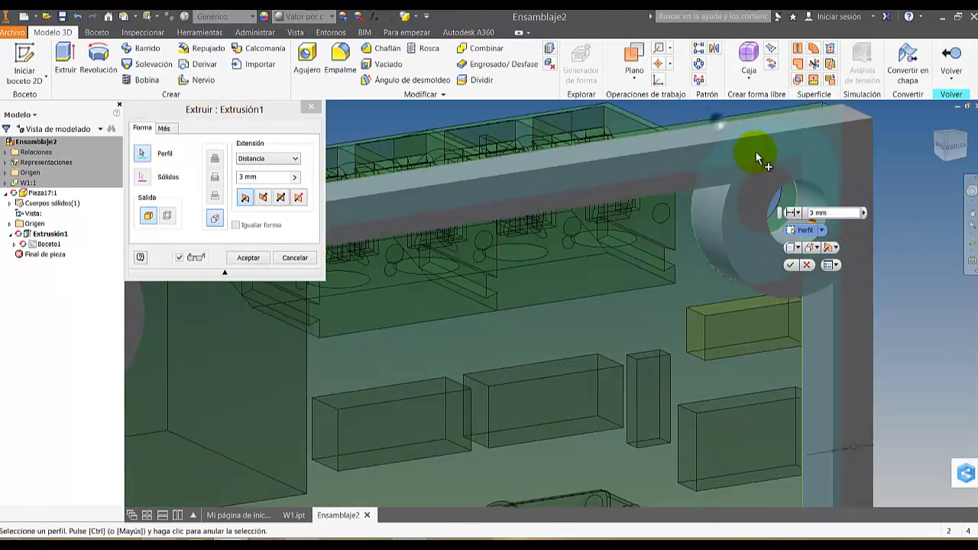
scroll(756, 152, down, 4)
scroll(915, 203, down, 1)
middle_drag(833, 204, 678, 170)
scroll(781, 196, down, 3)
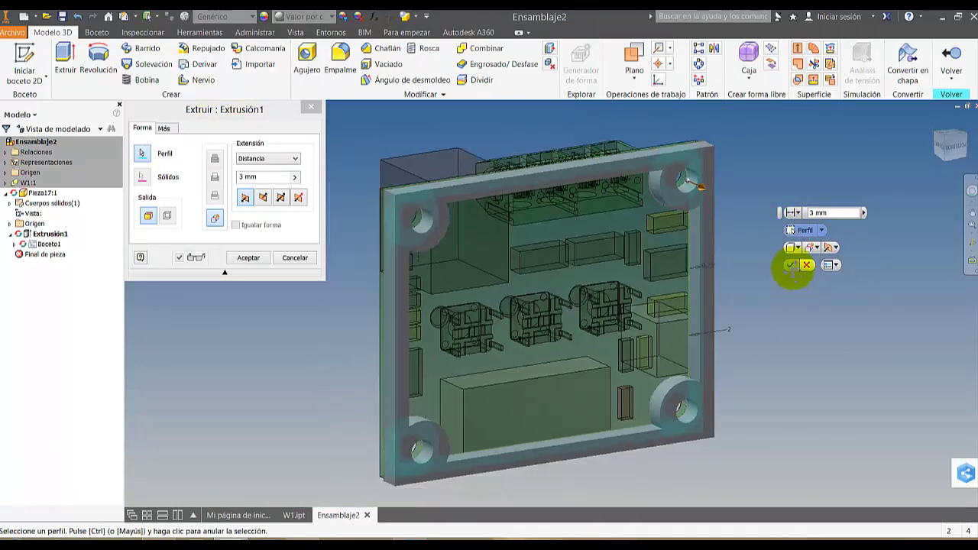
middle_drag(793, 271, 805, 203)
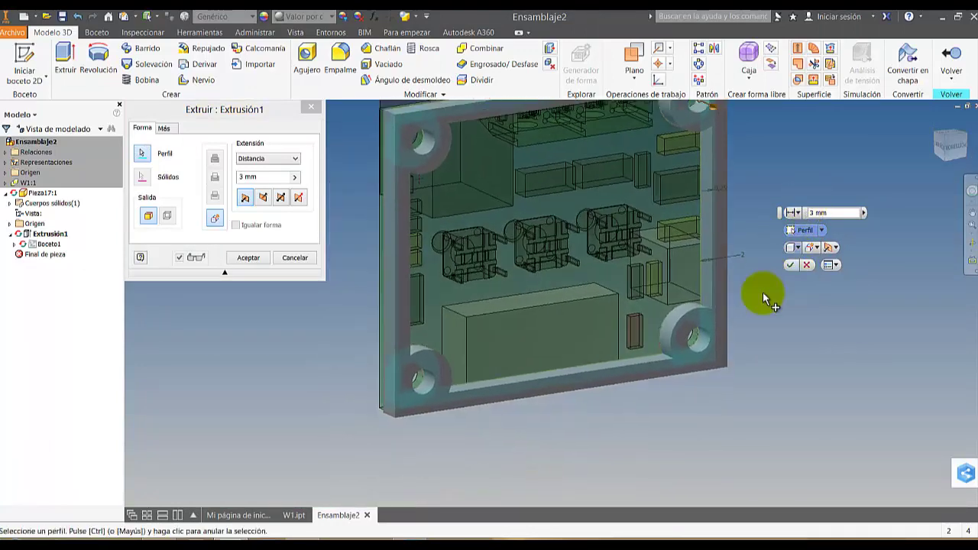
click(256, 258)
Start a 2D sketch on the frame face pointing away from the board and project that face's edges into it.
scroll(731, 317, down, 3)
shift+middle_drag(730, 317, 625, 306)
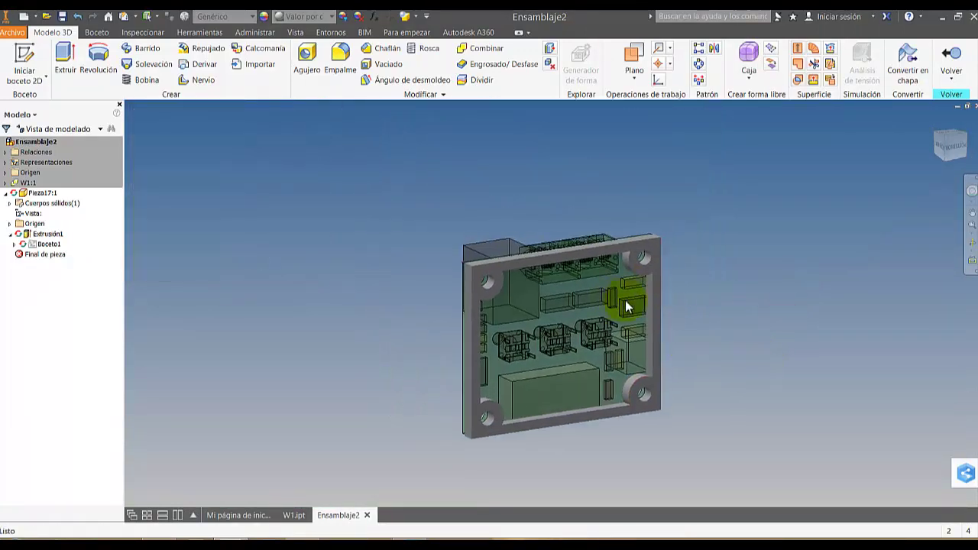
click(972, 224)
click(971, 245)
drag(645, 350, 546, 348)
drag(578, 371, 497, 365)
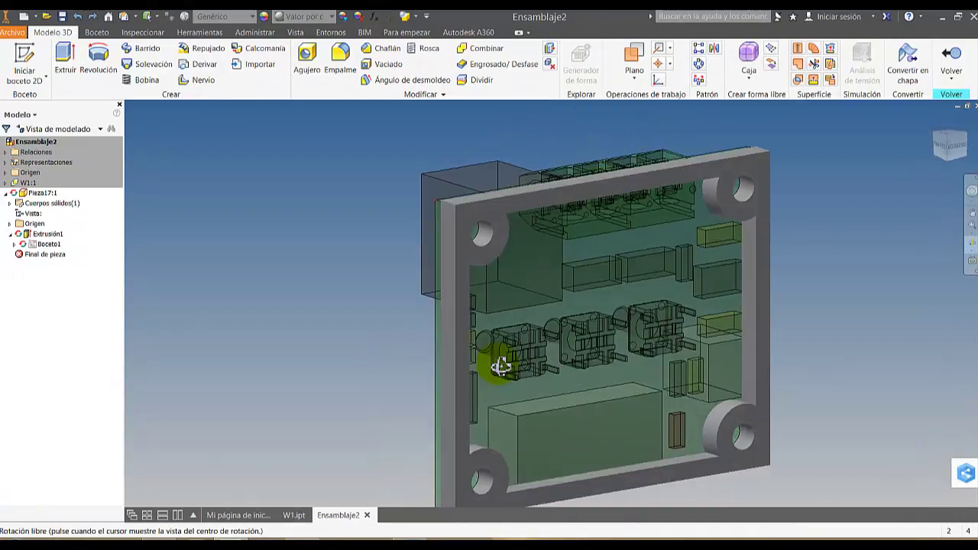
click(24, 61)
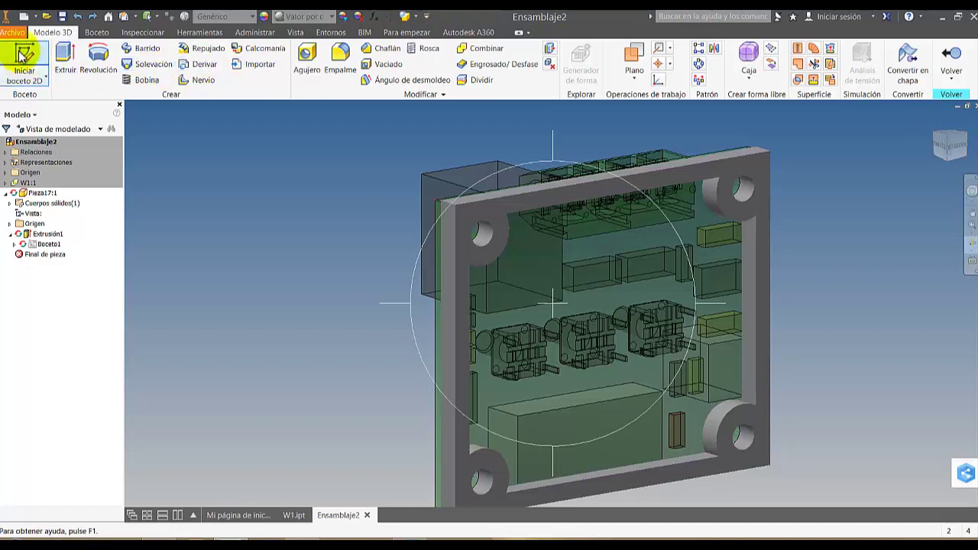
click(453, 223)
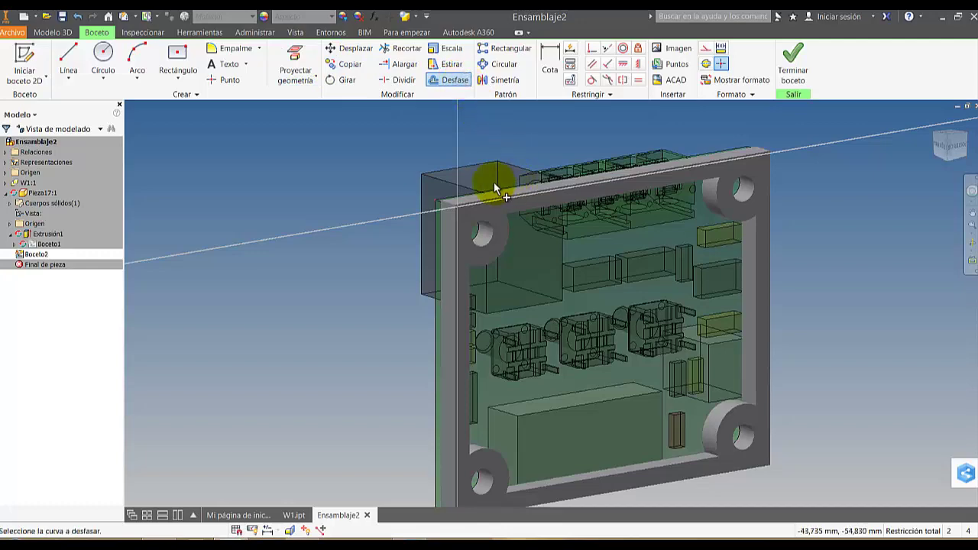
click(304, 65)
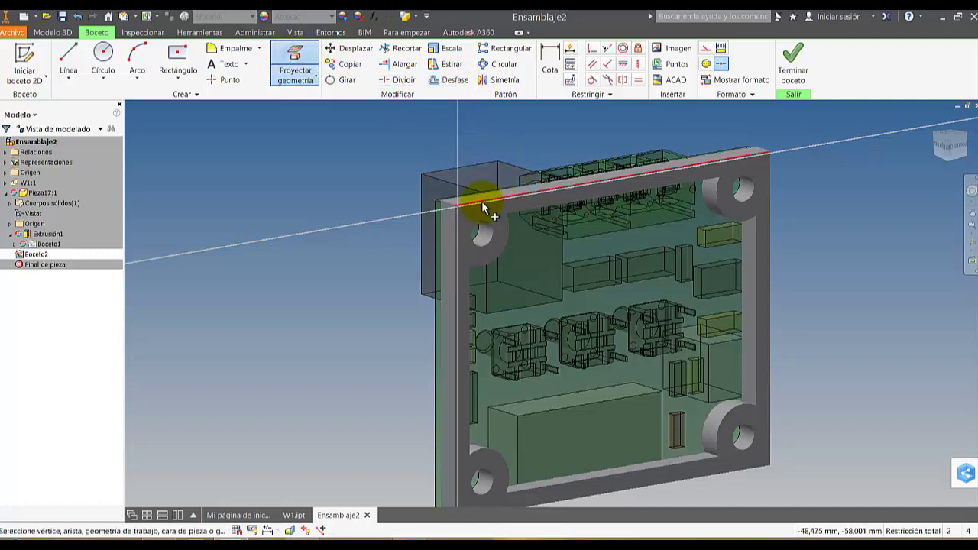
scroll(493, 217, up, 5)
click(458, 295)
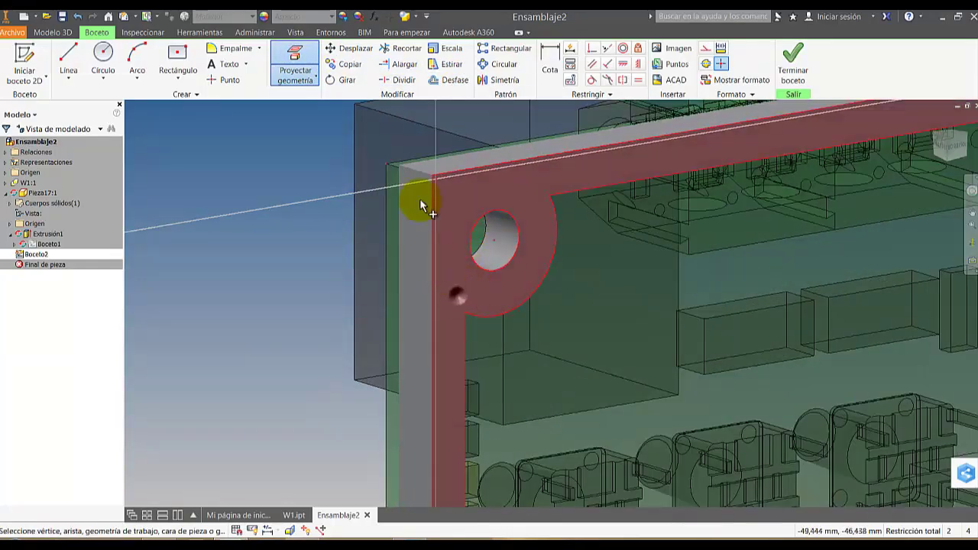
Offset the projected outer outline outward, dimension the offset at 2 mm, and finish the sketch.
click(456, 81)
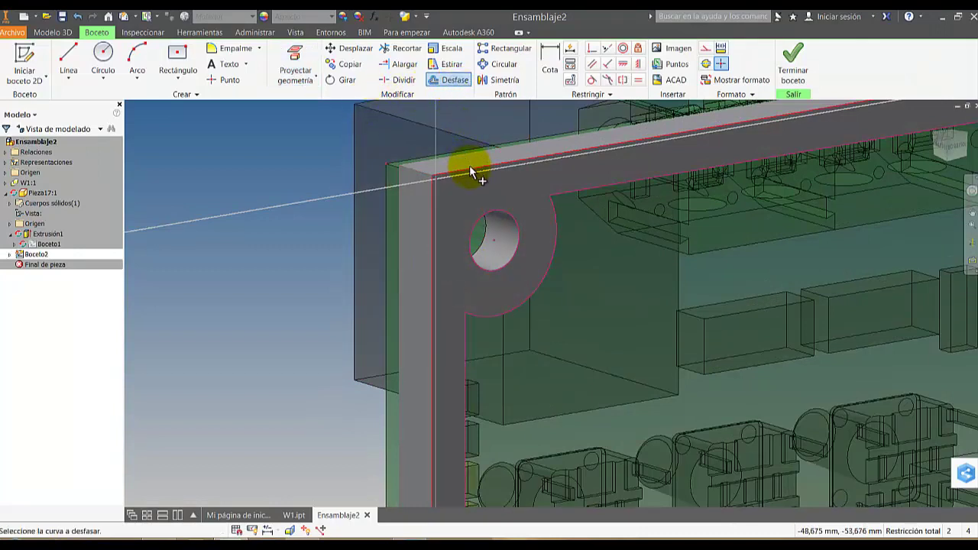
click(470, 168)
click(470, 155)
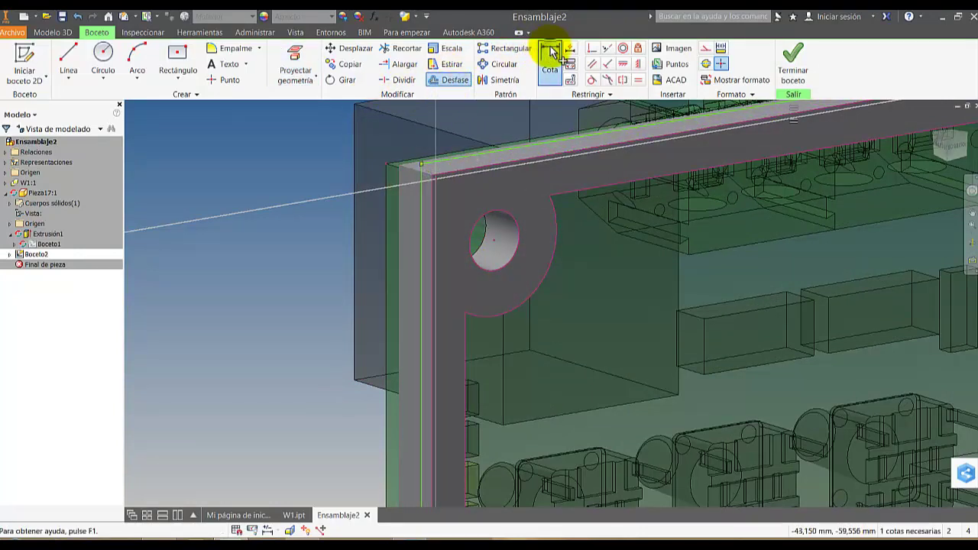
click(550, 55)
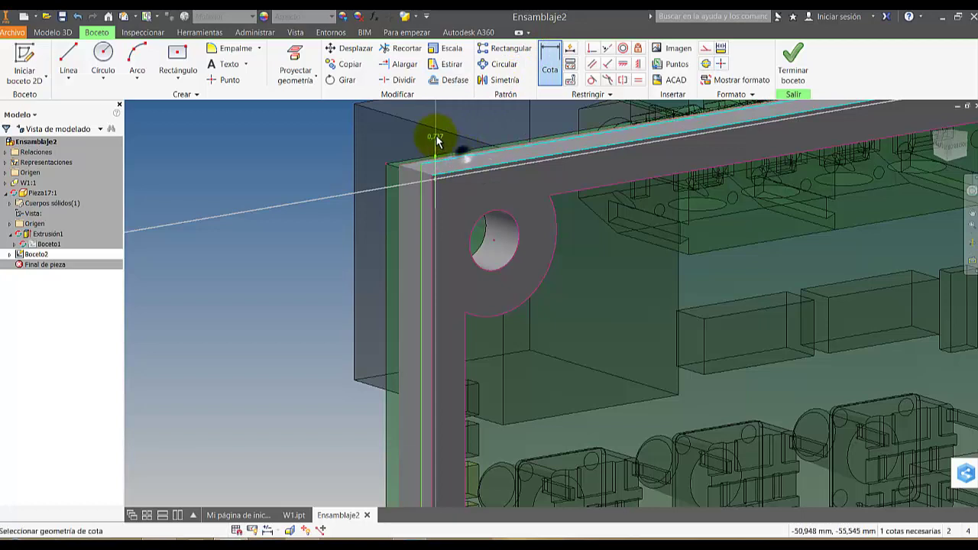
click(462, 125)
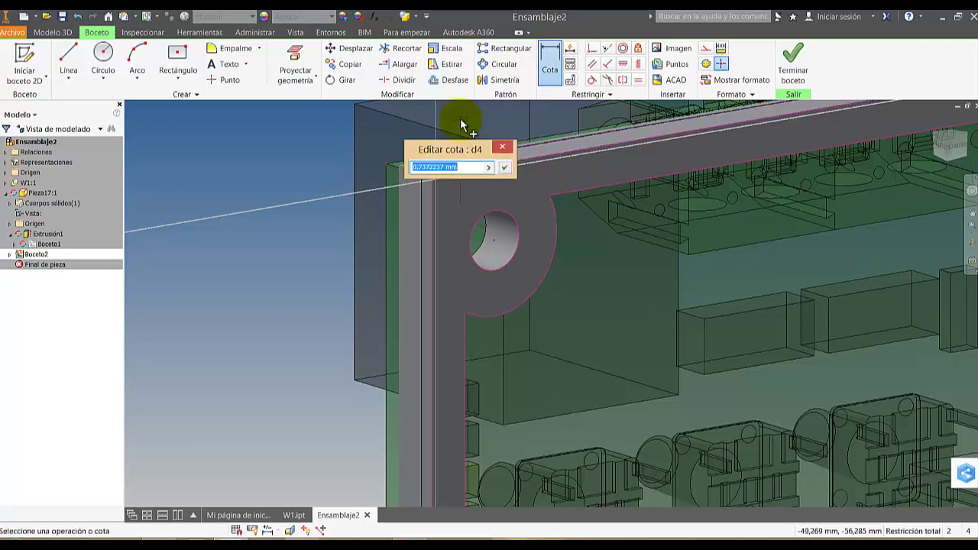
text(2)
key(Return)
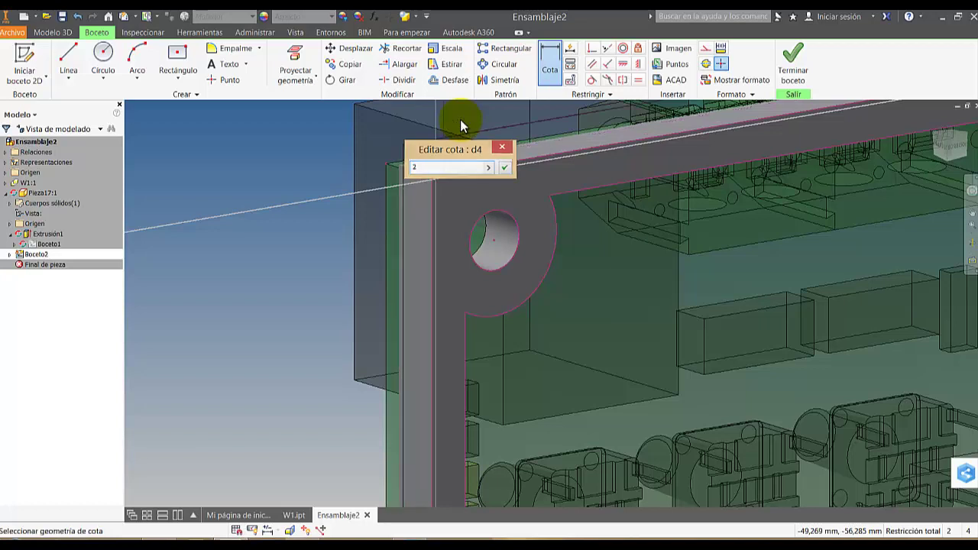
click(791, 53)
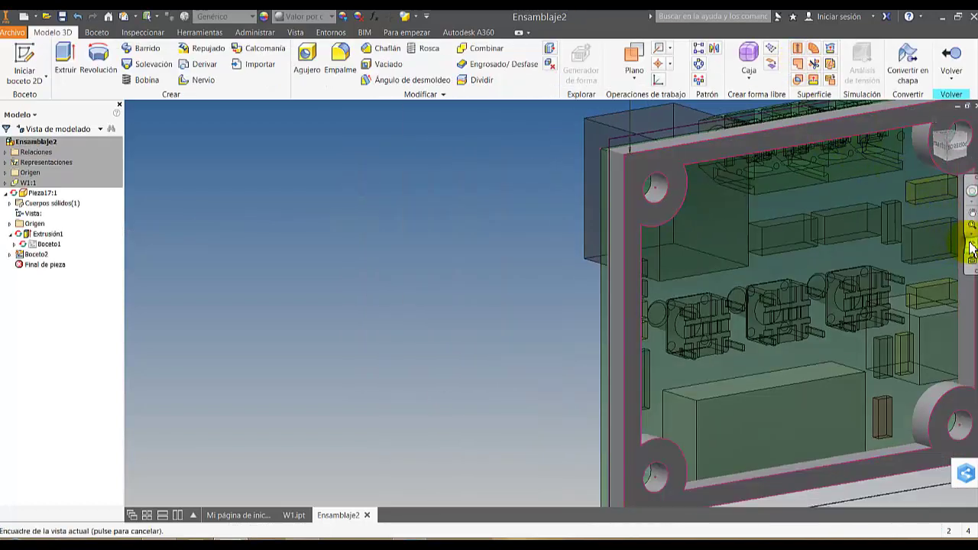
Leave the part's edit mode and return to the full assembly, with the board's outer edge in view.
click(972, 248)
drag(698, 236, 738, 249)
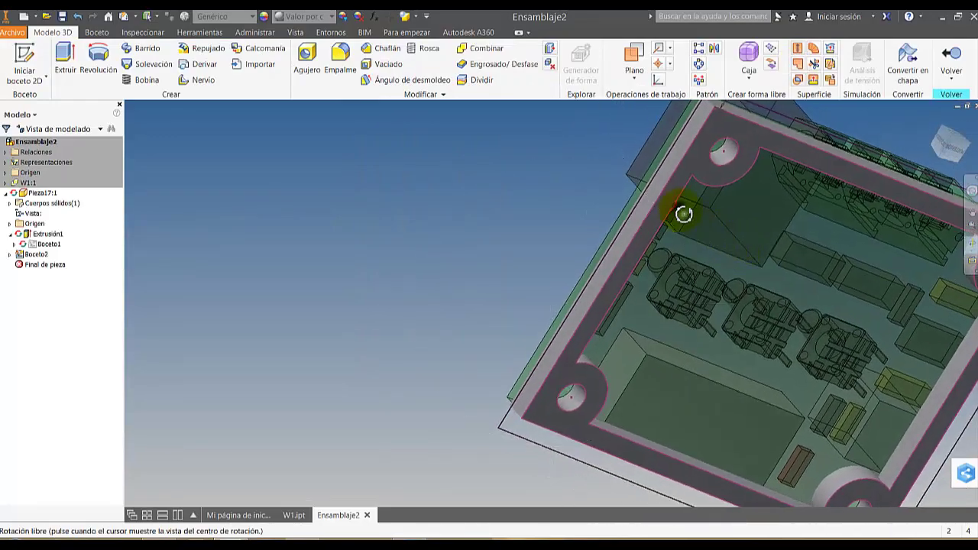
drag(684, 214, 704, 309)
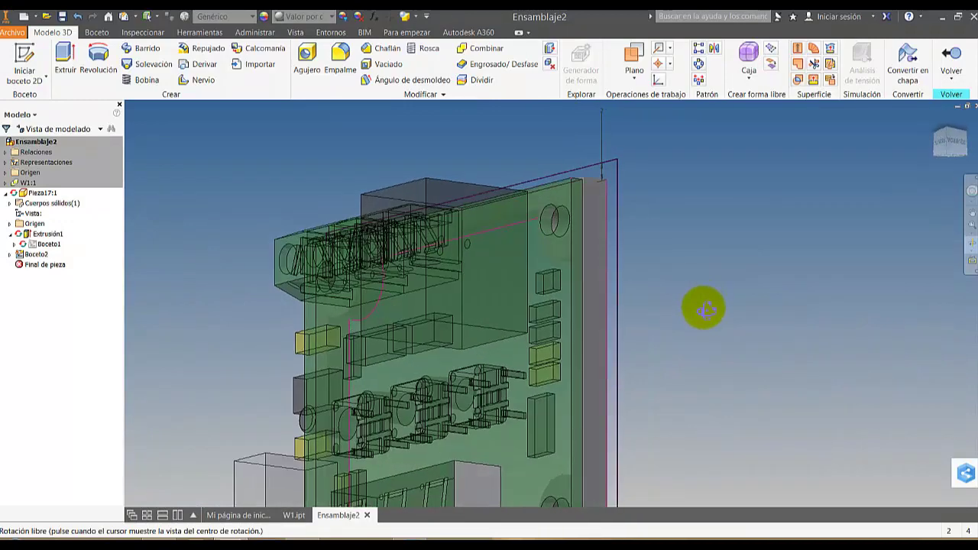
key(Escape)
click(951, 58)
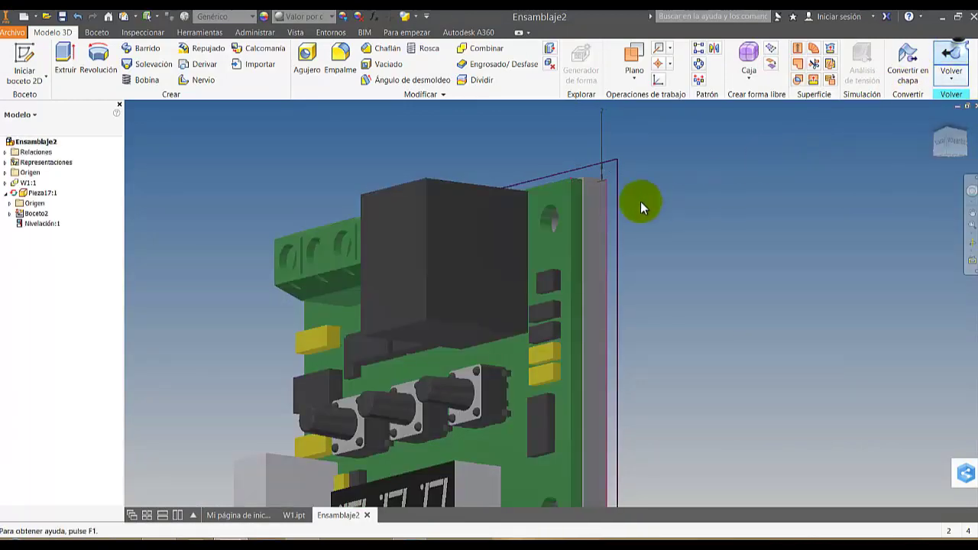
Measure the thickness of the circuit board at its outer edge.
scroll(641, 201, down, 4)
scroll(683, 175, down, 2)
right_click(703, 165)
click(600, 171)
scroll(425, 159, down, 2)
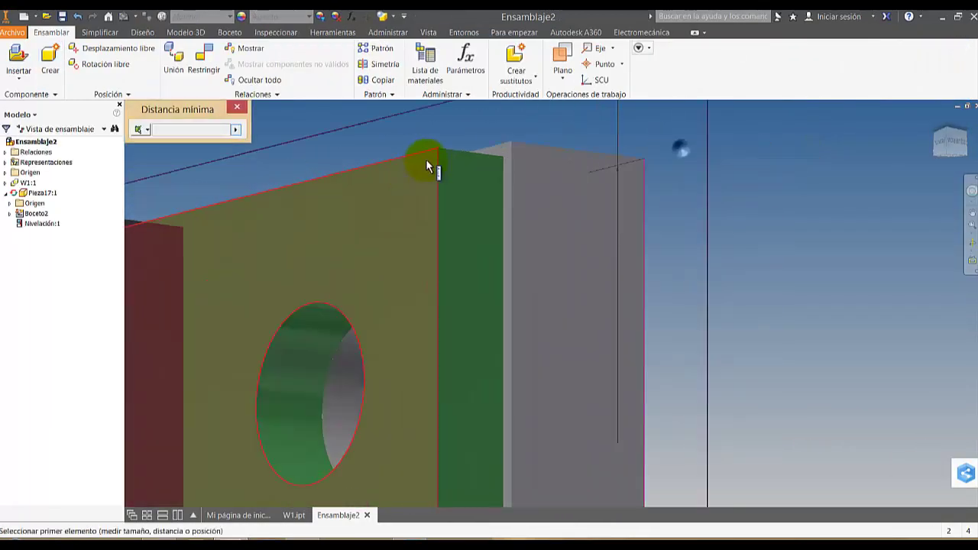
scroll(491, 141, down, 2)
click(491, 140)
scroll(554, 165, up, 5)
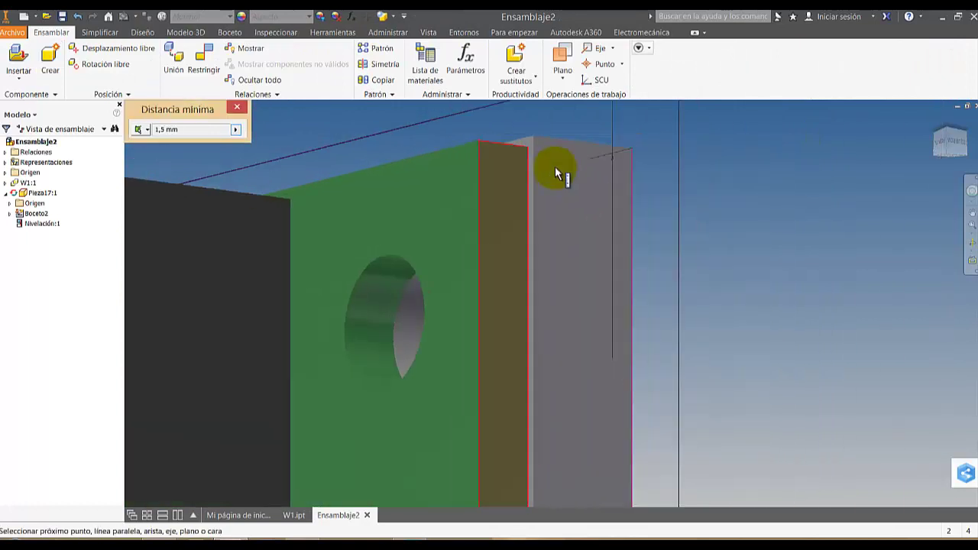
key(Escape)
right_click(671, 176)
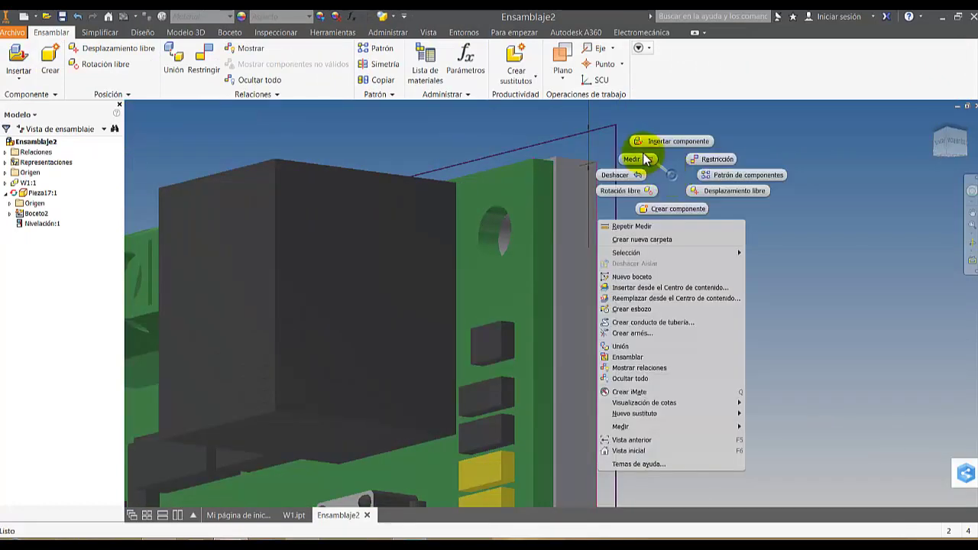
click(772, 224)
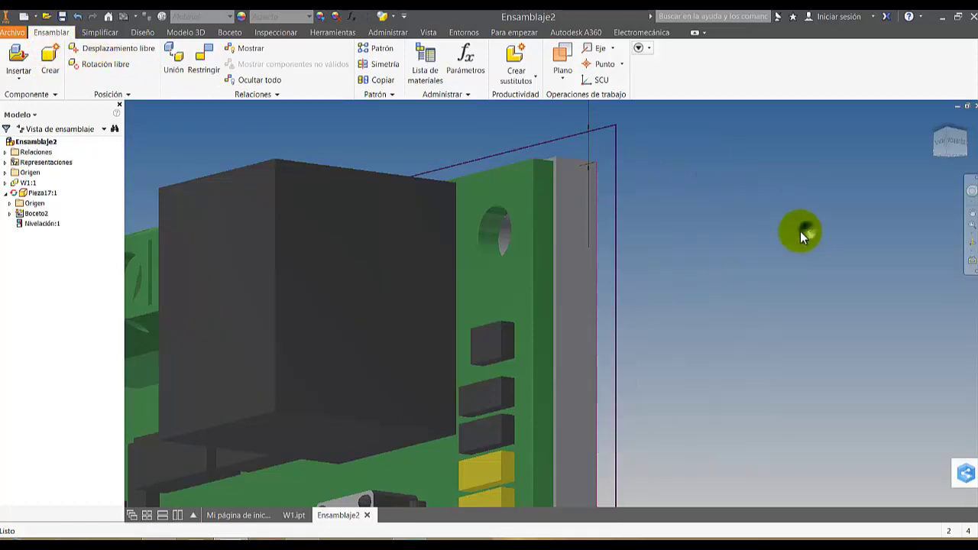
Extrude the offset outer band of the frame part 4.5 mm toward the board as a surrounding rim and return to the assembly.
double_click(35, 195)
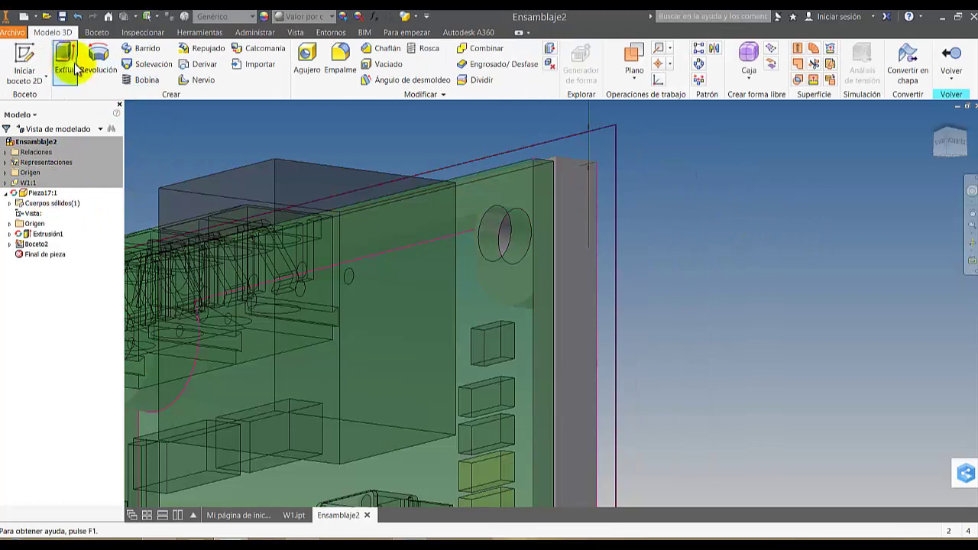
click(65, 61)
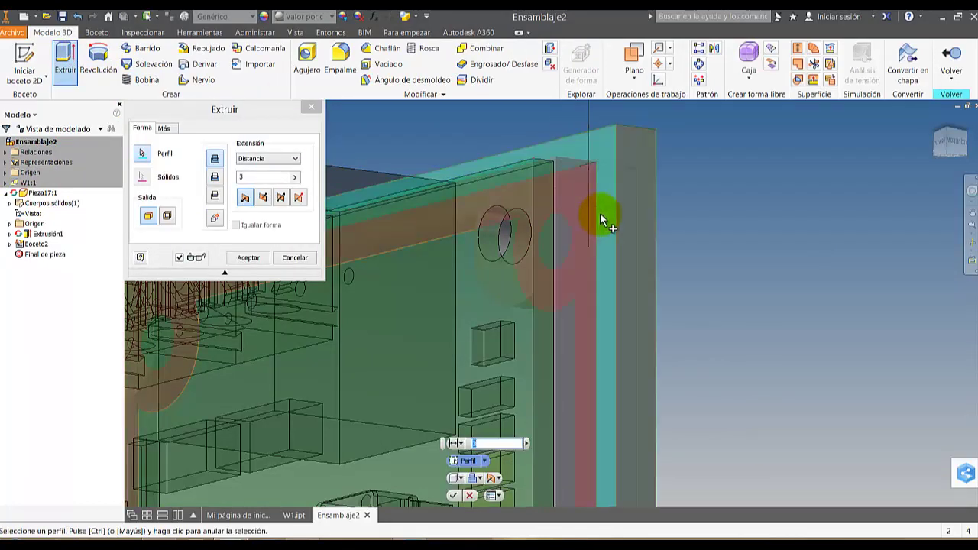
click(263, 198)
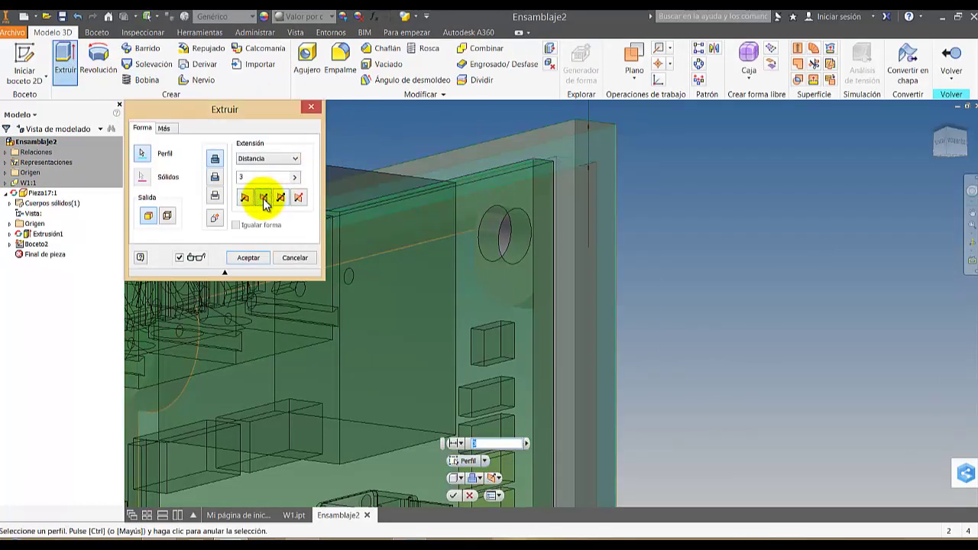
click(258, 176)
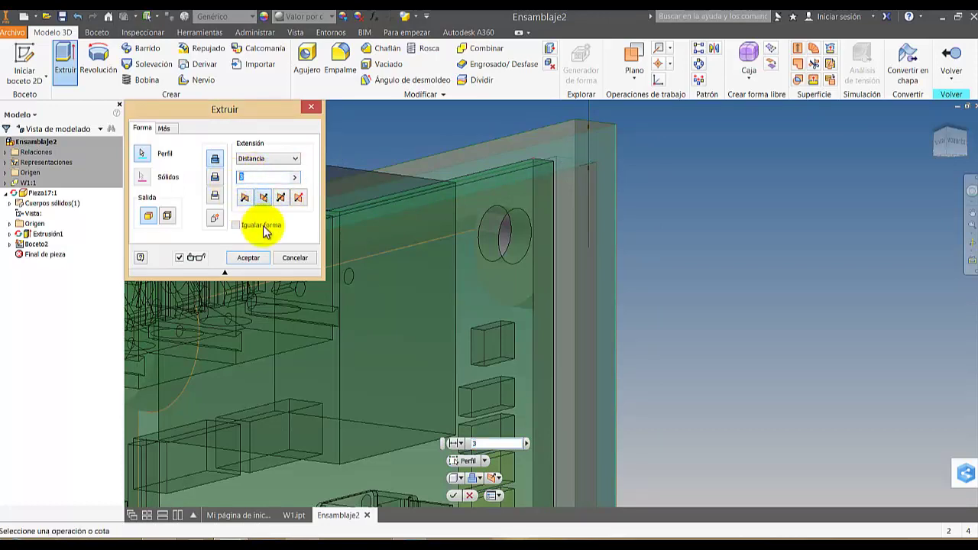
text(4,5)
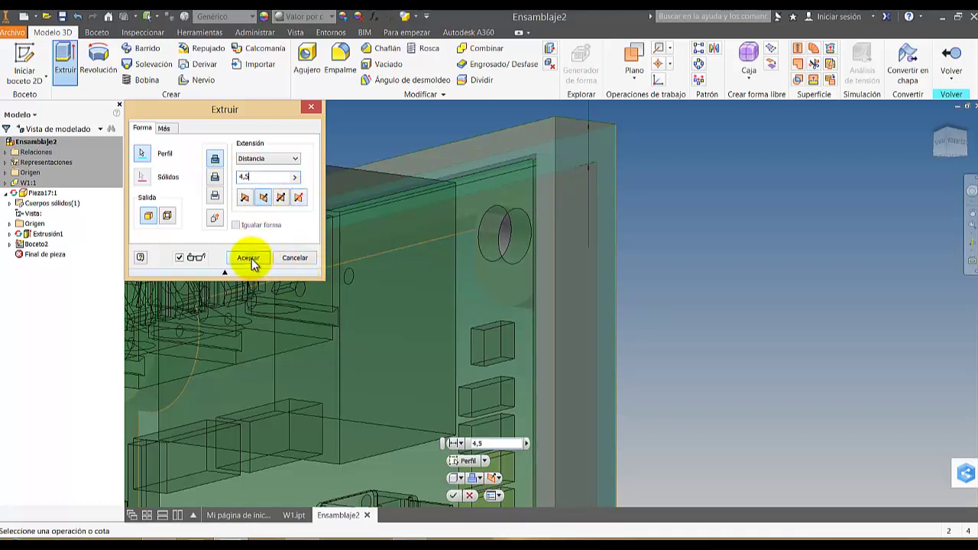
click(248, 258)
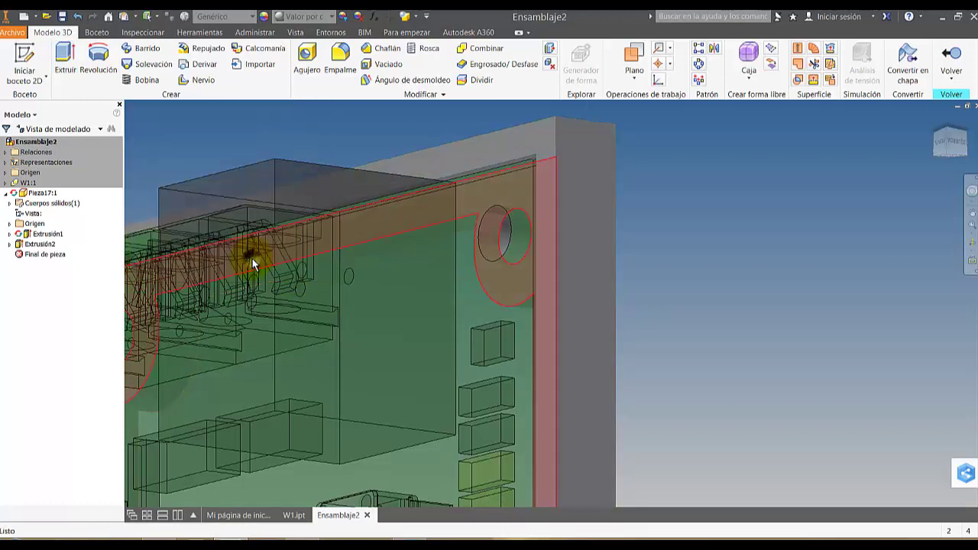
click(948, 73)
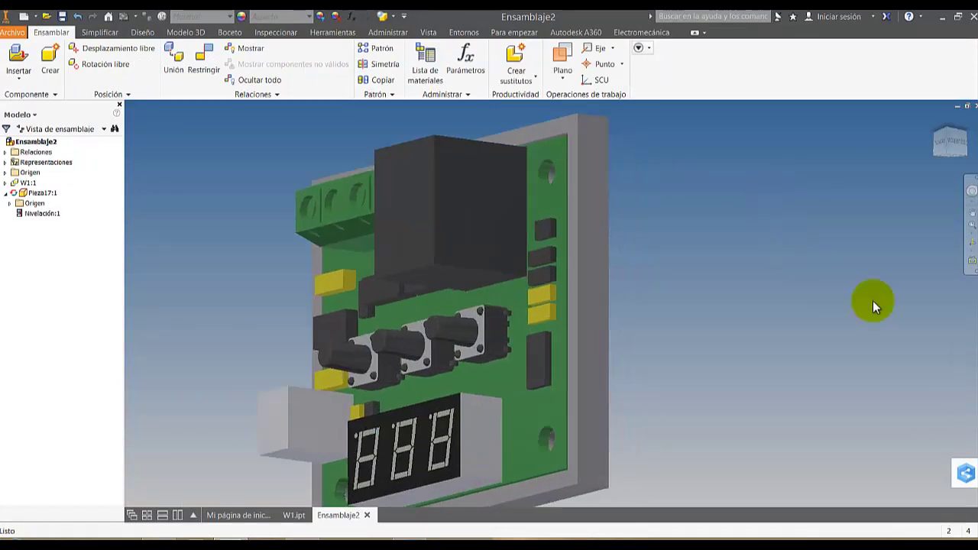
Display the assembly with visible model edges and inspect the board seated in the frame from the front and back.
click(400, 18)
click(253, 85)
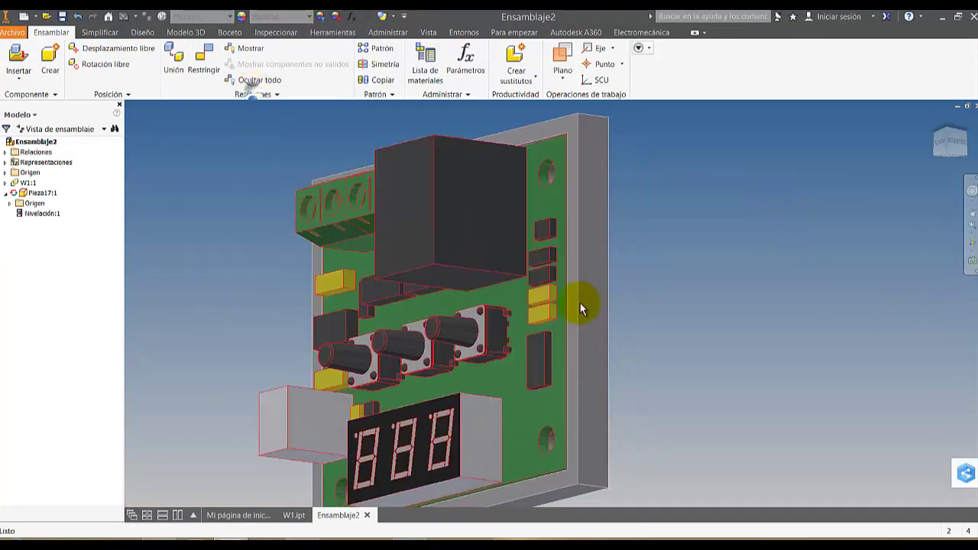
click(971, 253)
drag(601, 333, 556, 356)
scroll(551, 352, up, 1)
scroll(547, 346, down, 3)
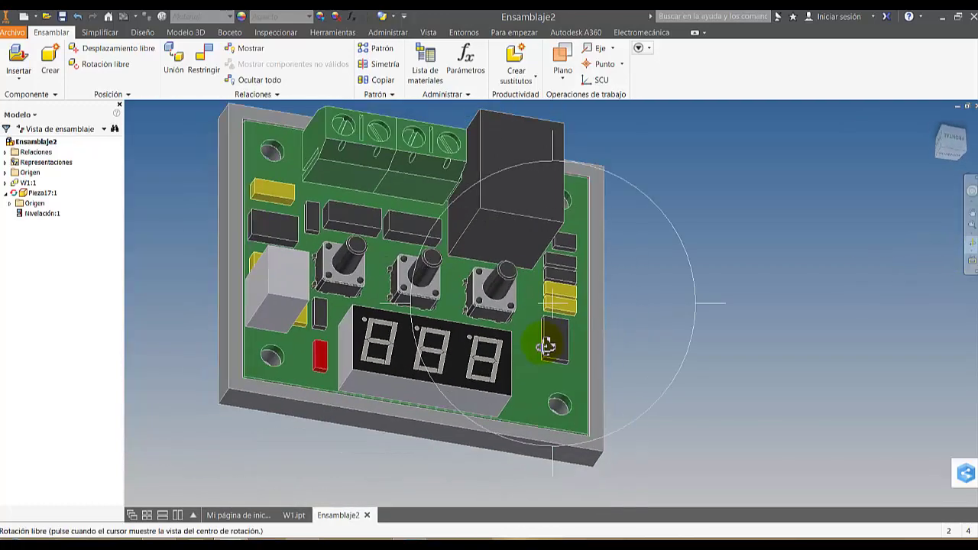
drag(493, 336, 643, 394)
scroll(491, 335, down, 3)
Reactivate the frame part, start a 2D sketch on its face pointing away from the board, and project that face's edges.
double_click(612, 385)
click(24, 55)
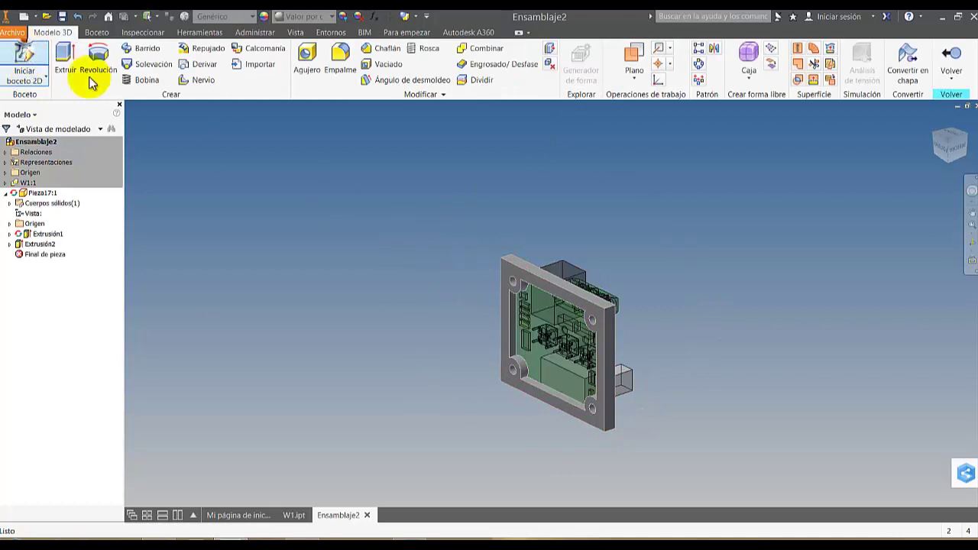
scroll(505, 269, up, 3)
click(513, 277)
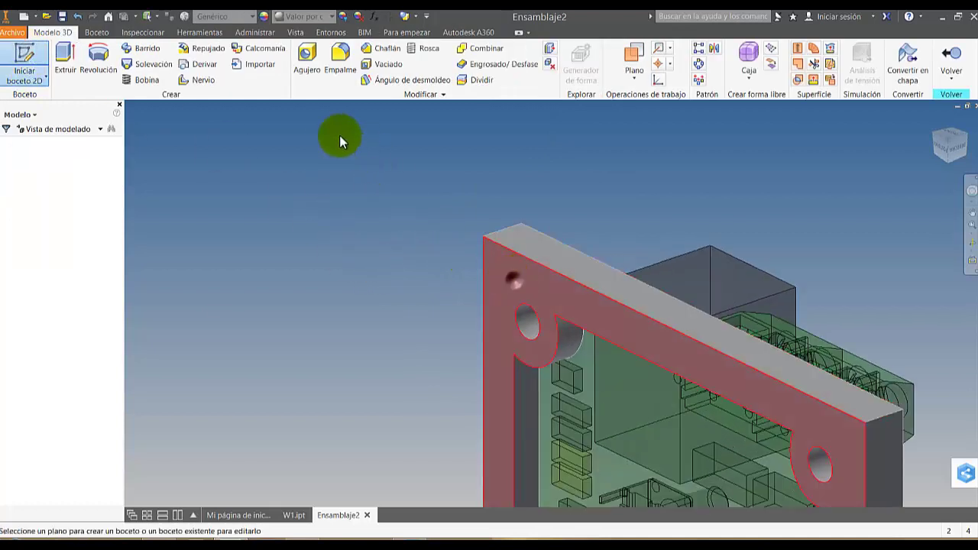
click(295, 63)
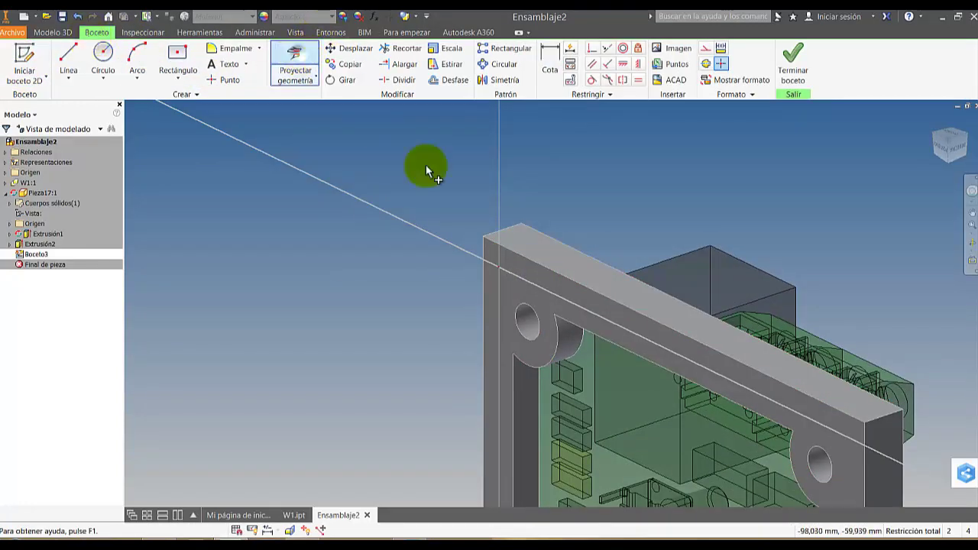
click(514, 290)
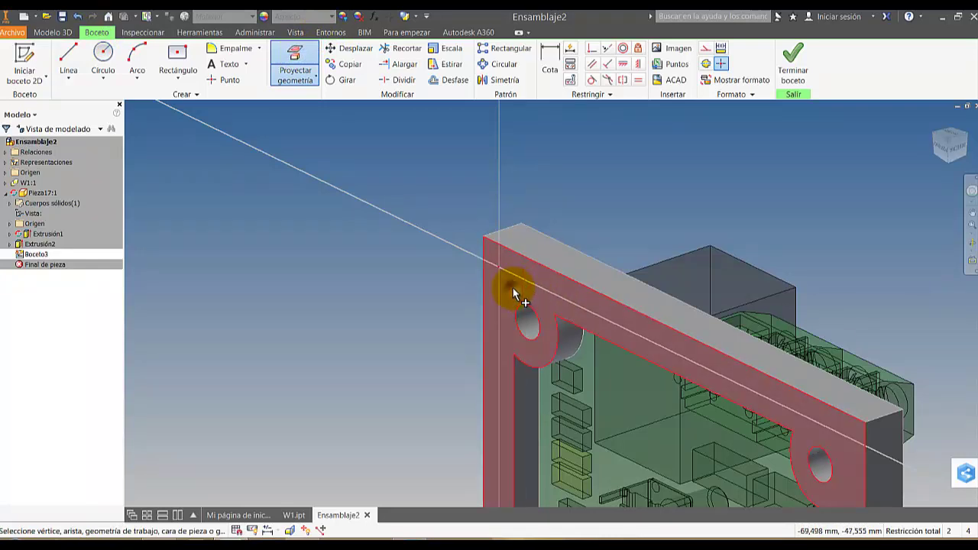
Extrude the projected frame profile, including the standoffs, 20 mm away from the board to form the enclosure walls.
click(53, 32)
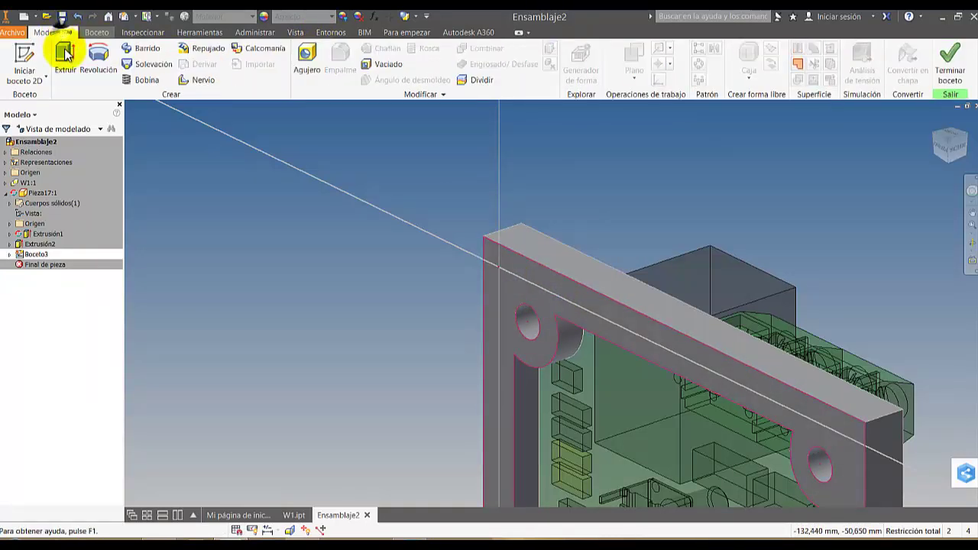
click(65, 59)
click(502, 293)
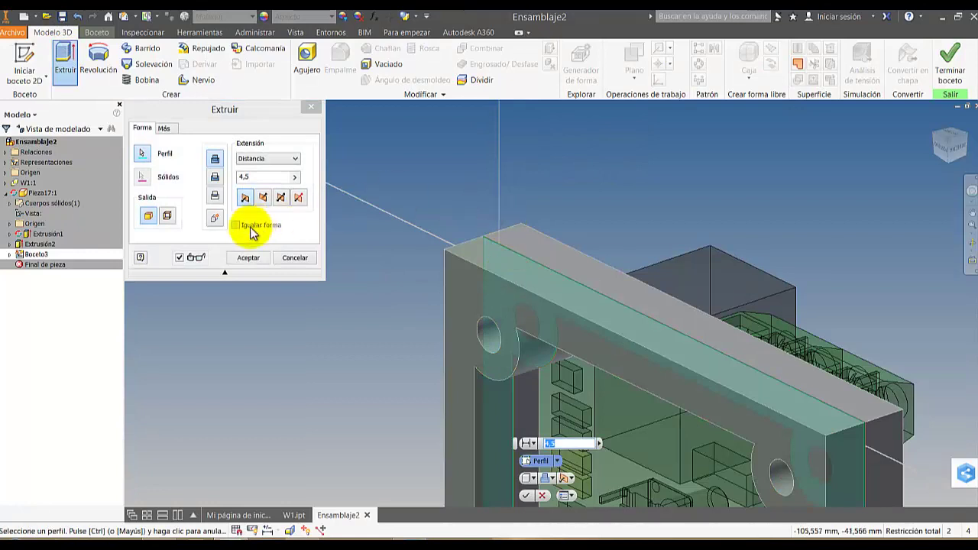
click(269, 179)
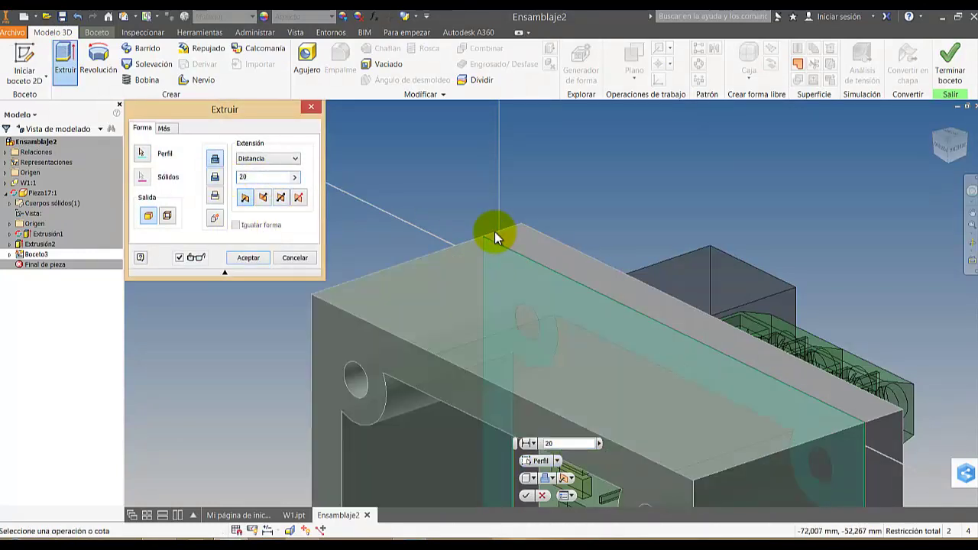
key(Return)
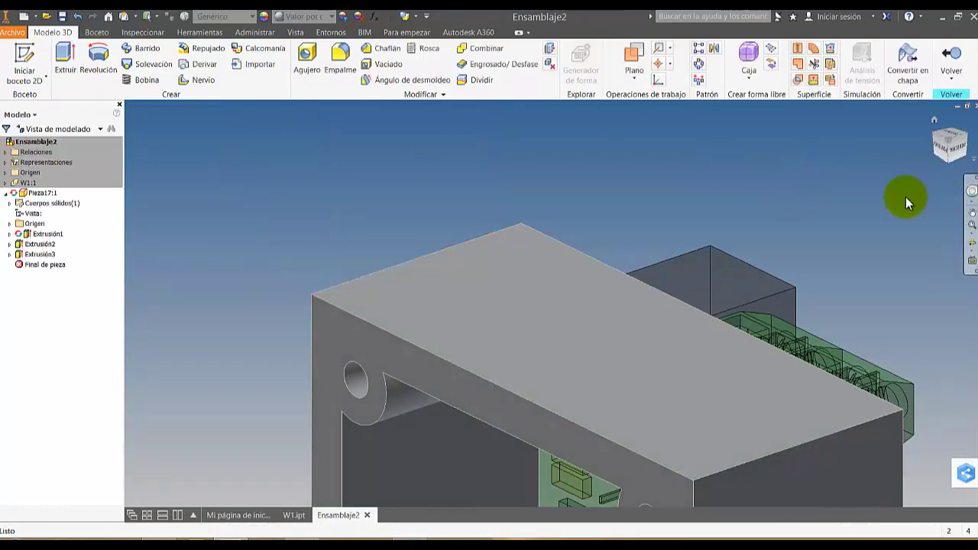
Start a 2D sketch on the outer face of the enclosure's side wall and project that face's edges into it.
click(961, 153)
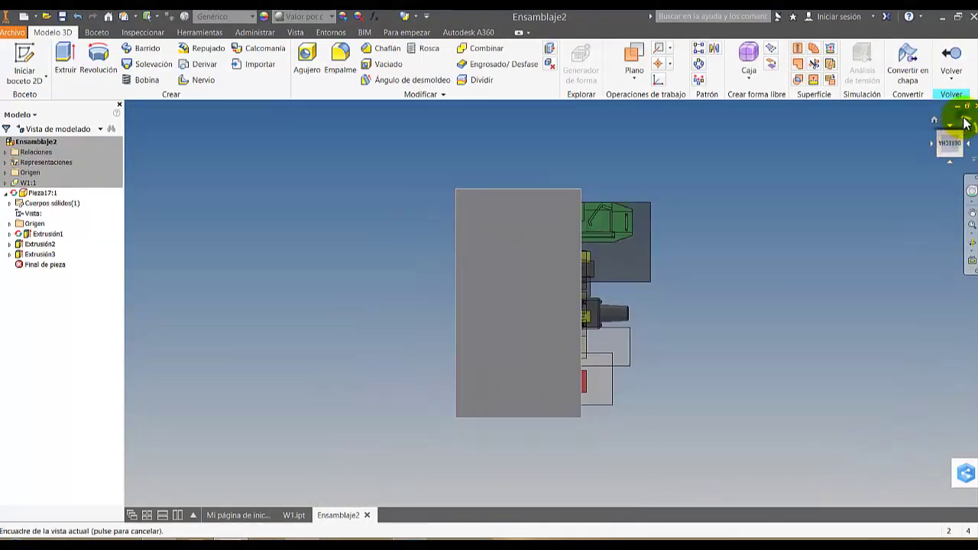
click(966, 122)
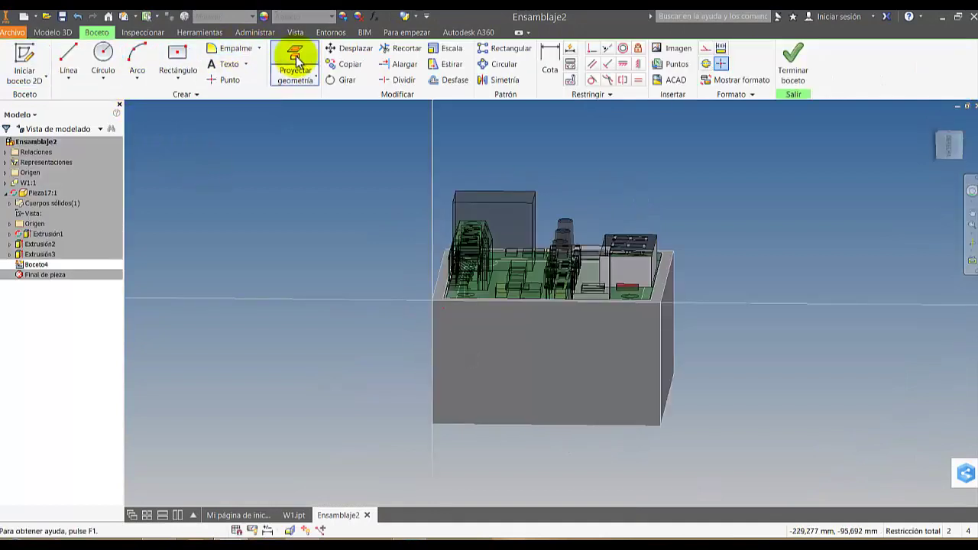
click(297, 59)
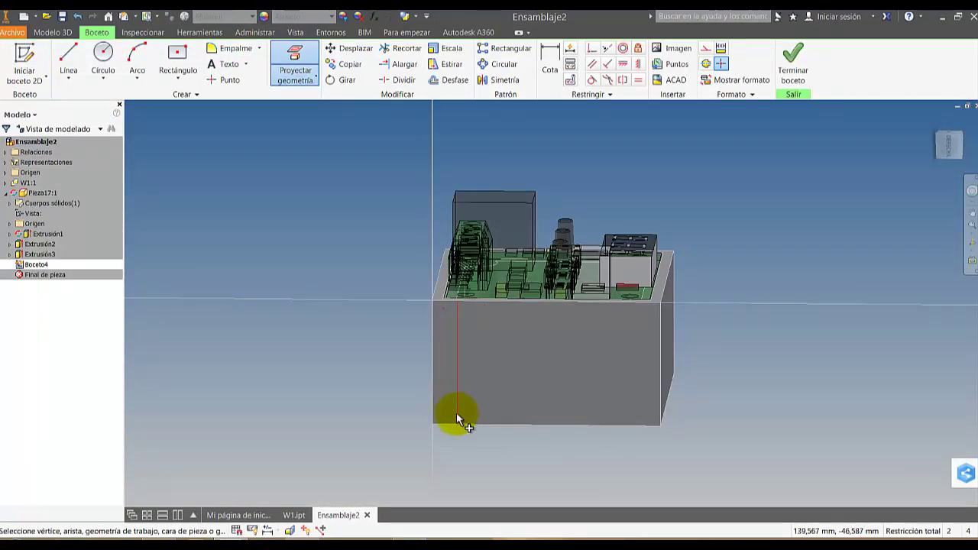
click(448, 418)
Draw a slanted line from one lower corner to the opposite vertical edge and dimension it at 12 degrees from the lower edge.
click(76, 66)
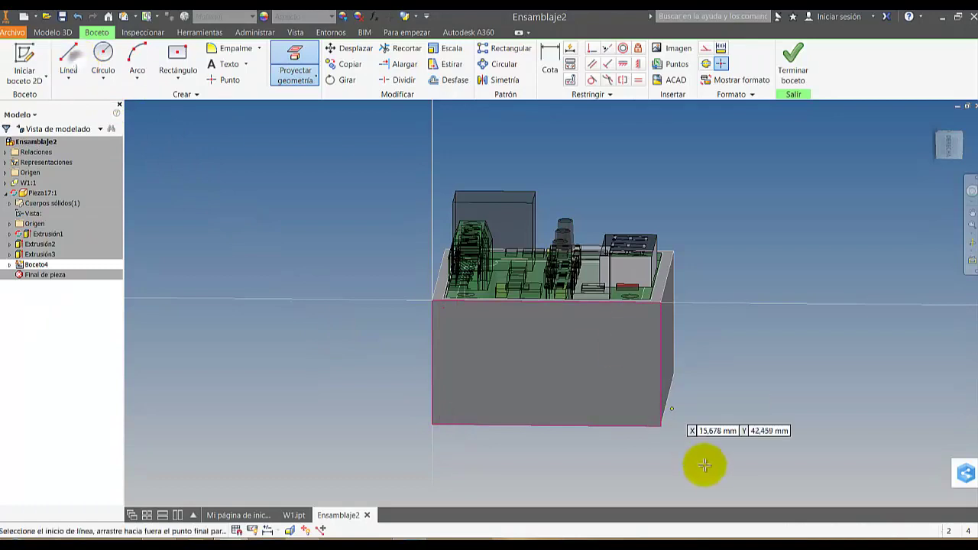
click(660, 427)
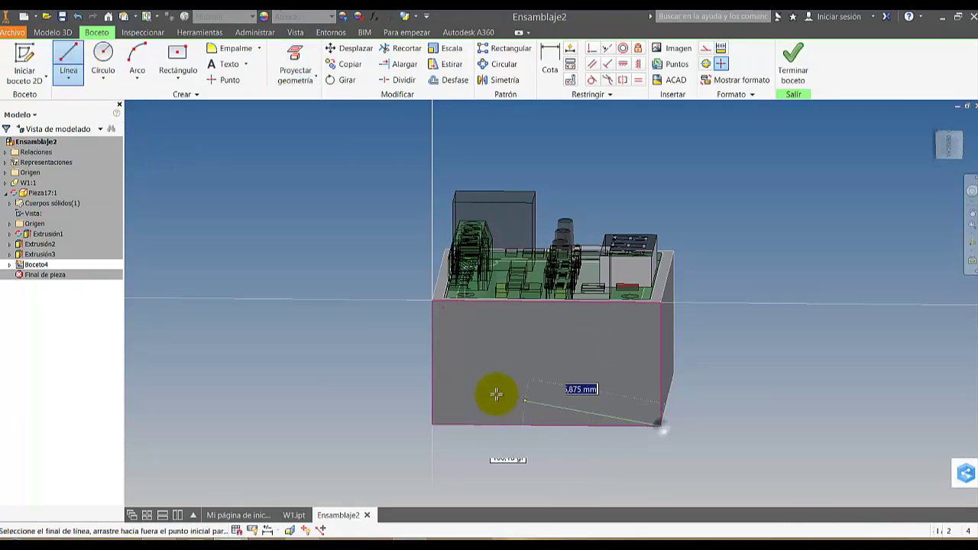
click(433, 379)
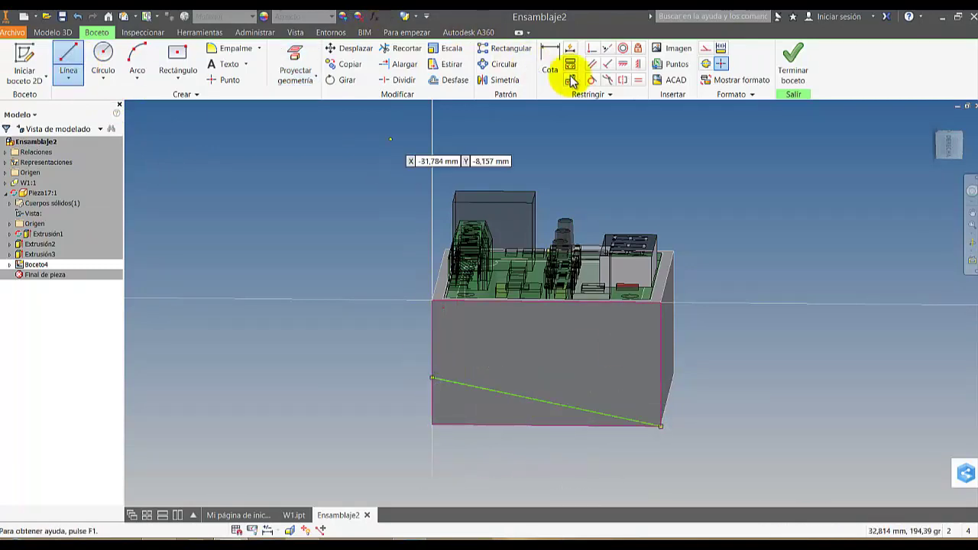
click(551, 61)
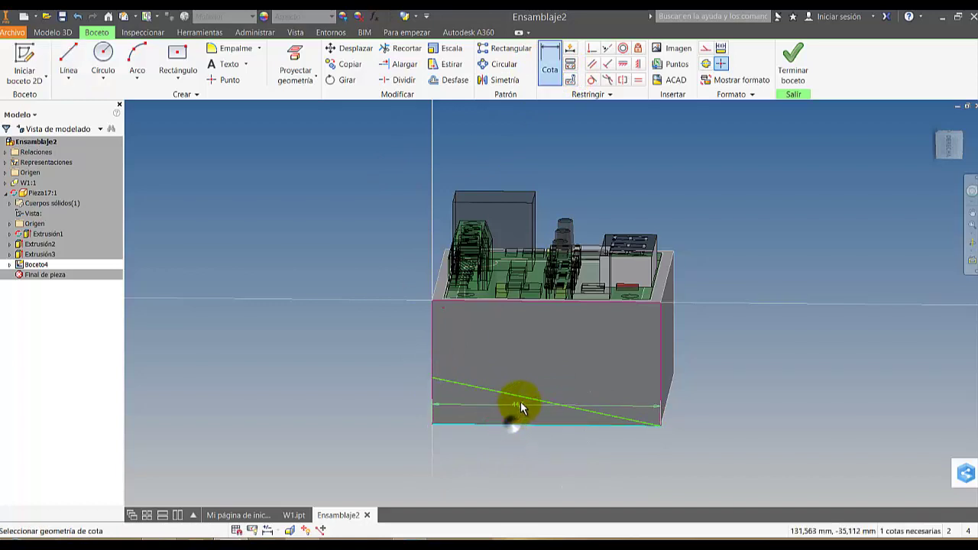
click(499, 408)
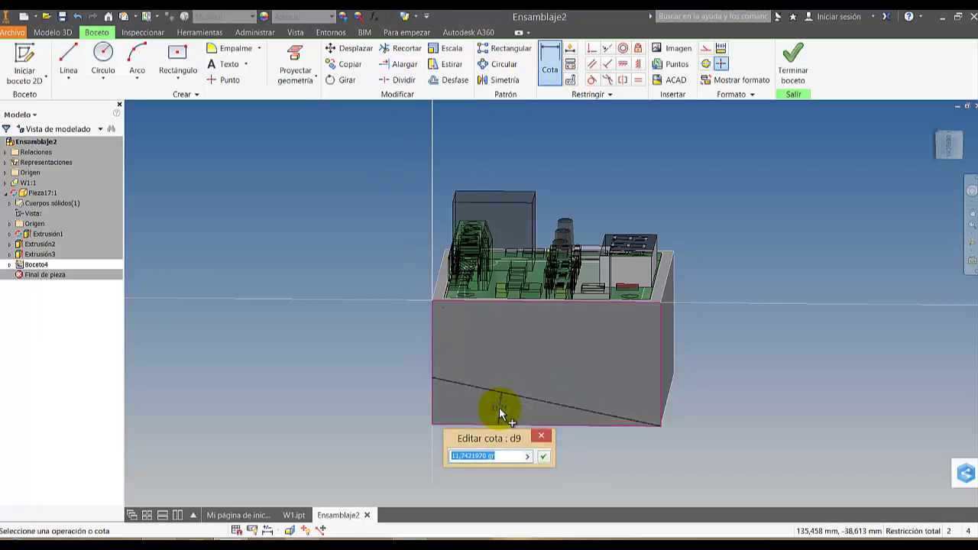
key(Return)
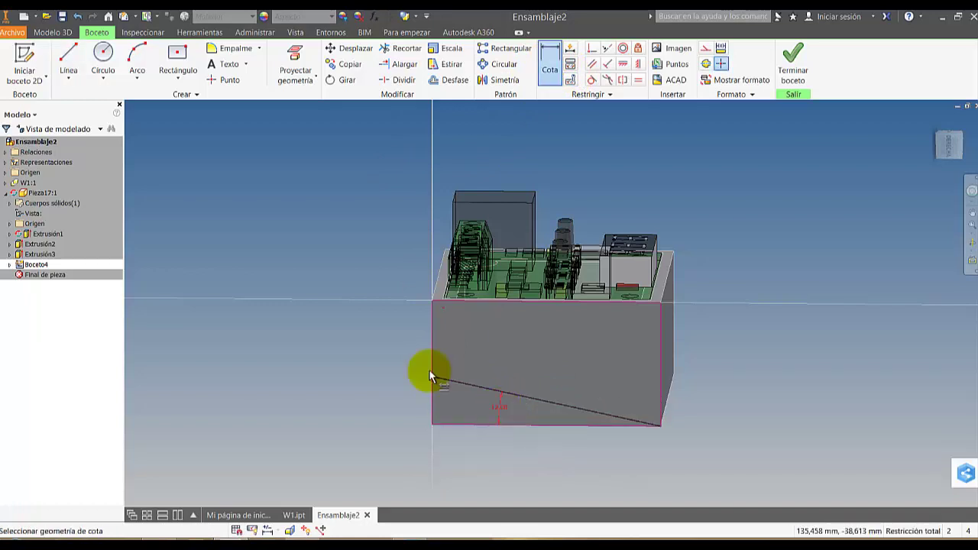
Extrude the triangular profile below the slanted line as a cut through the enclosure to give its underside the 12-degree slope.
click(53, 33)
click(65, 61)
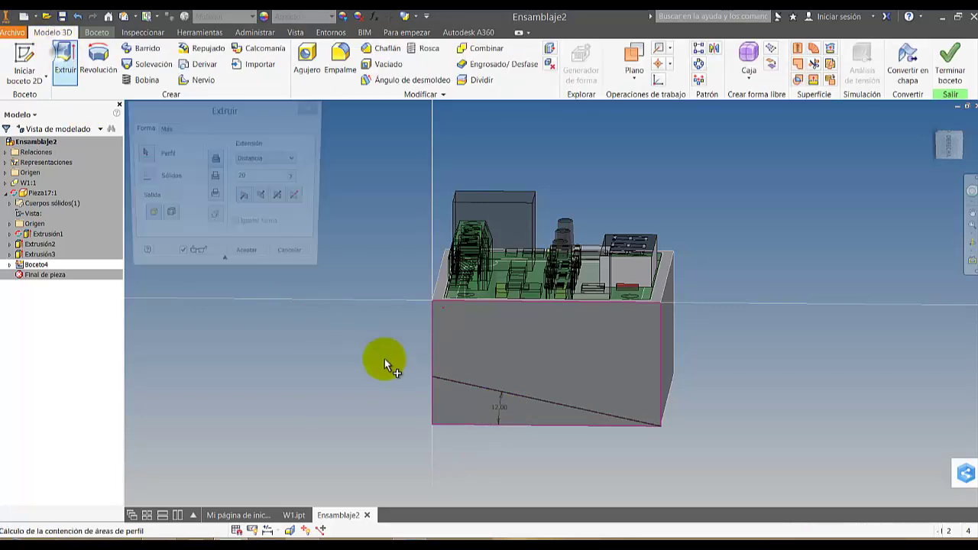
click(482, 419)
click(973, 250)
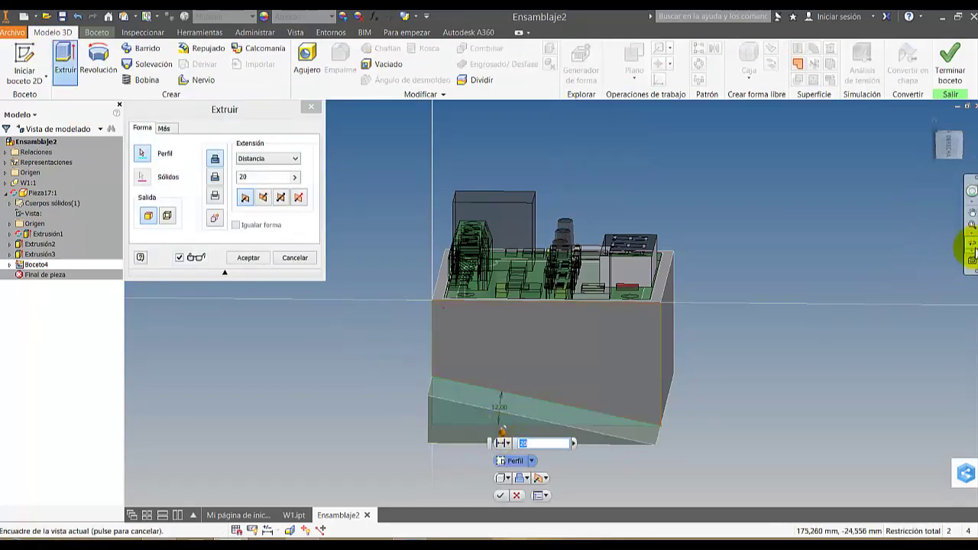
click(974, 251)
drag(620, 344, 480, 375)
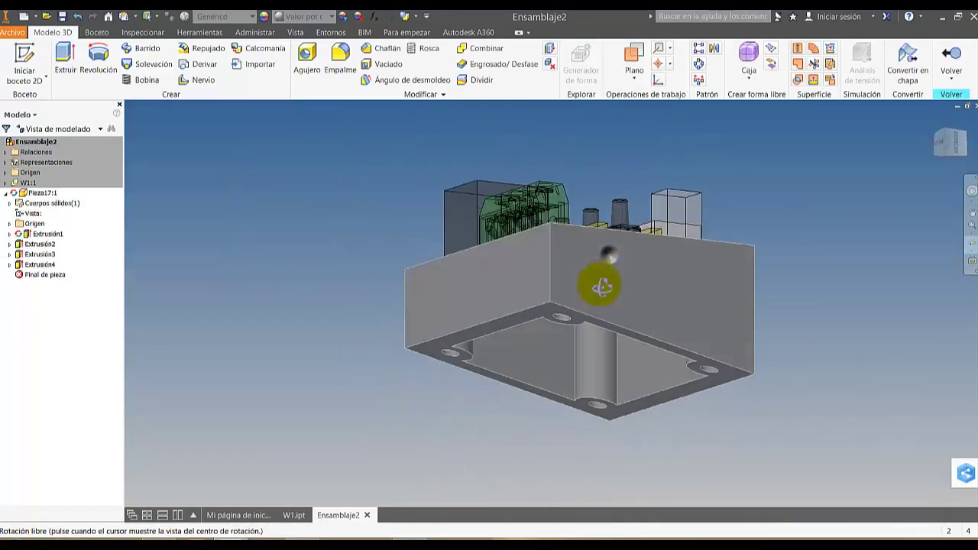
Look squarely at the enclosure's slanted underside and define the current view as the top view (Superior).
shift+middle_drag(602, 288, 639, 291)
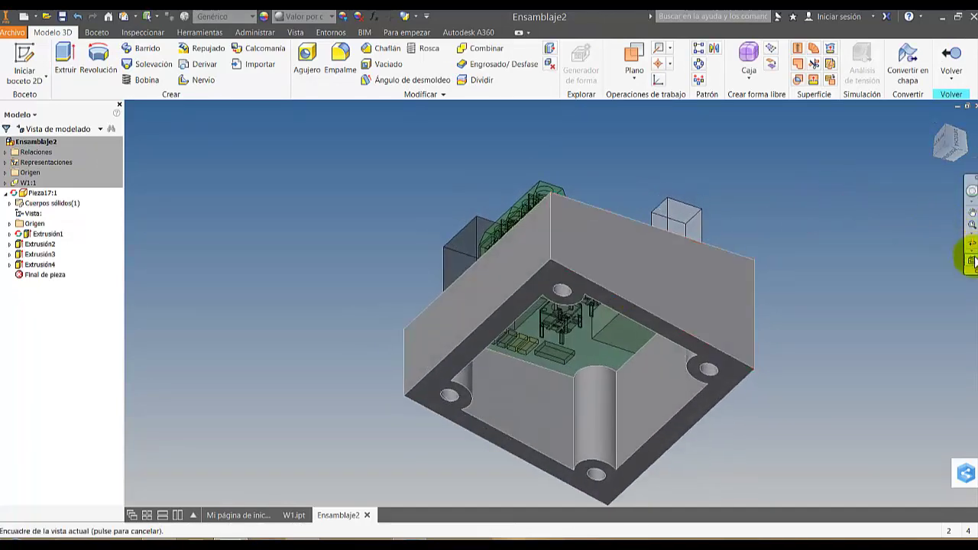
click(972, 261)
click(724, 365)
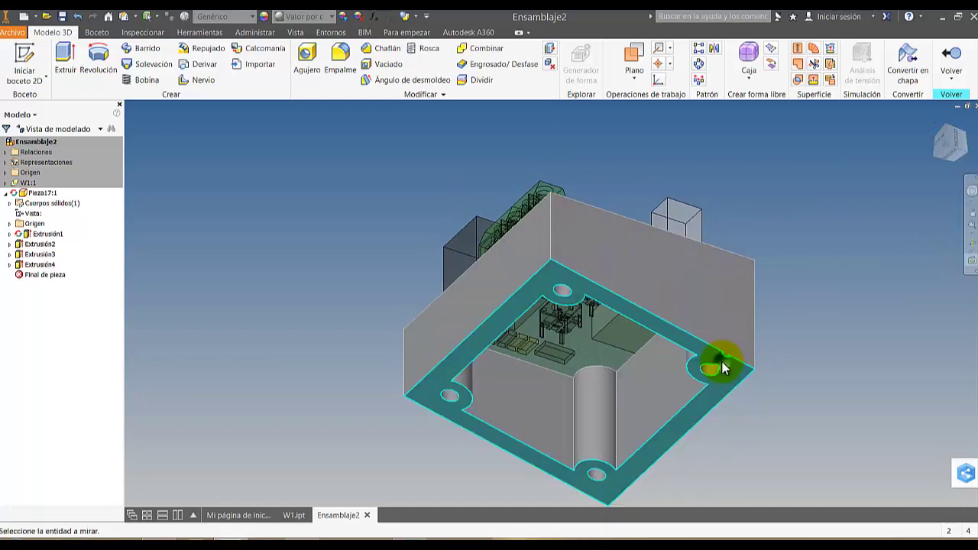
right_click(951, 142)
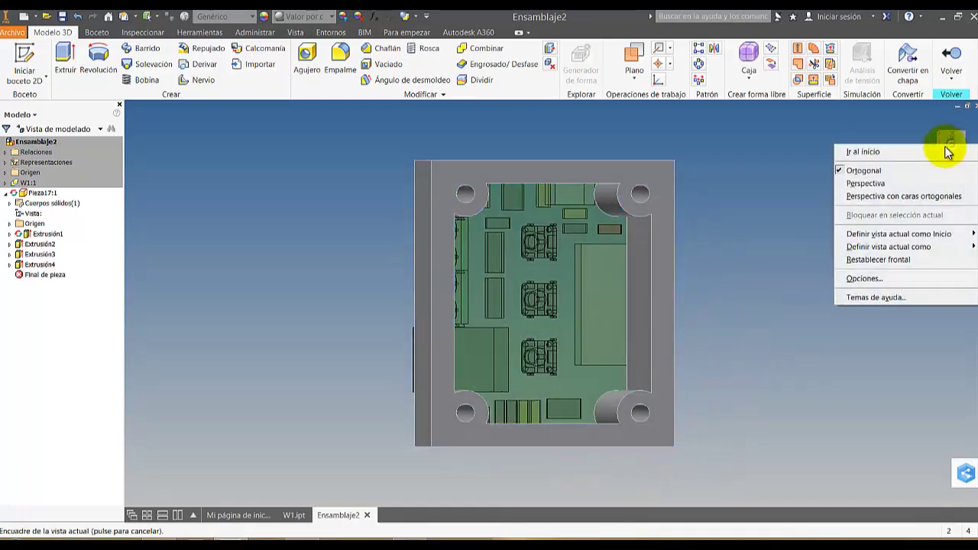
mouse_move(904, 249)
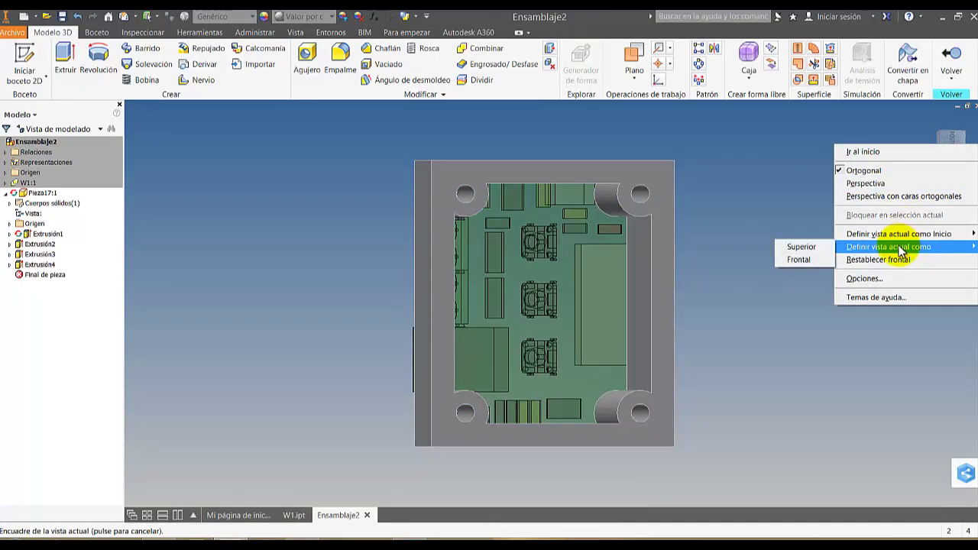
click(807, 260)
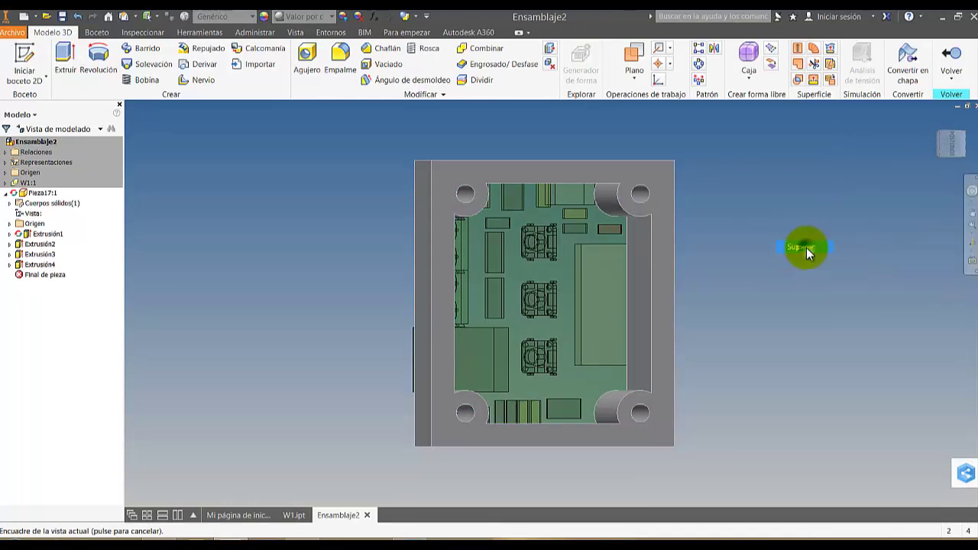
Define the side-on view with the board facing up as the front view (Frontal) and check the right view.
click(951, 127)
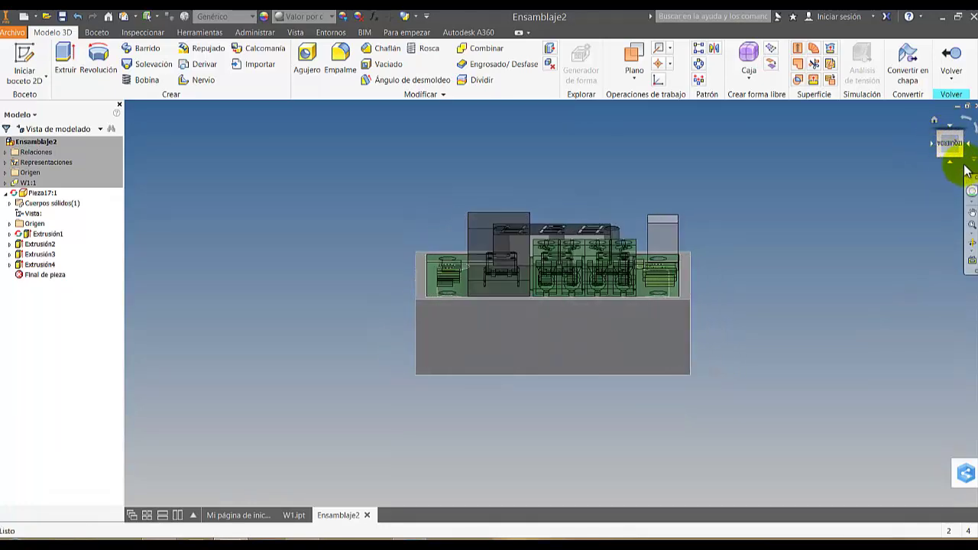
right_click(951, 150)
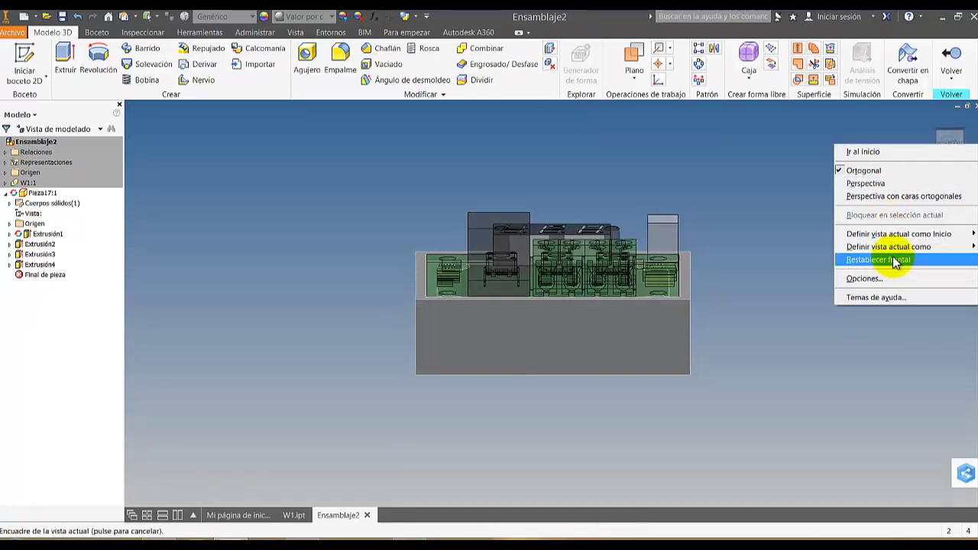
mouse_move(894, 247)
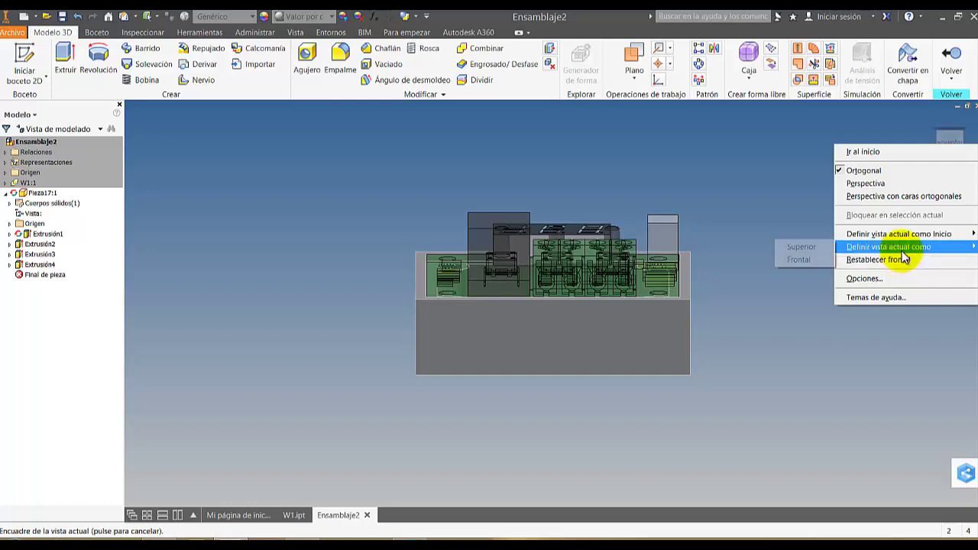
click(800, 259)
click(963, 137)
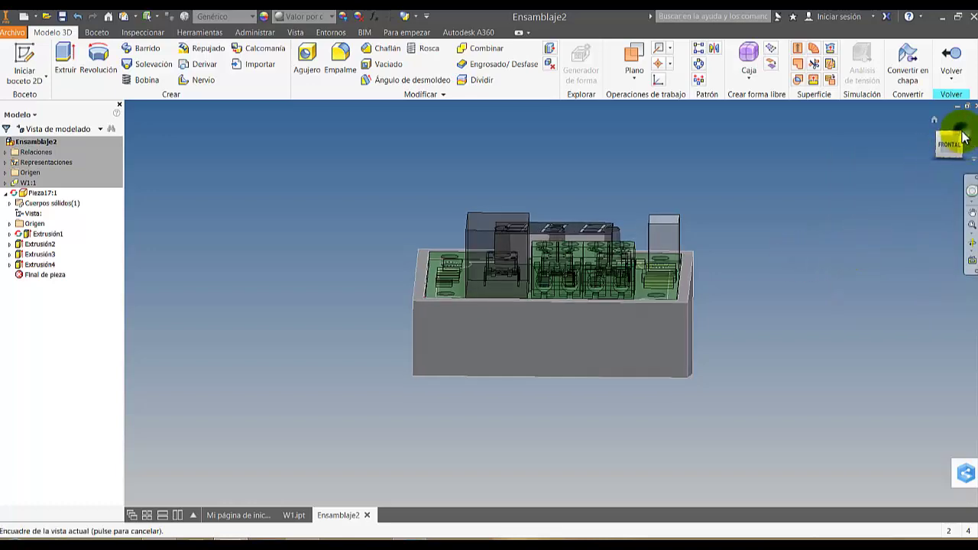
click(960, 154)
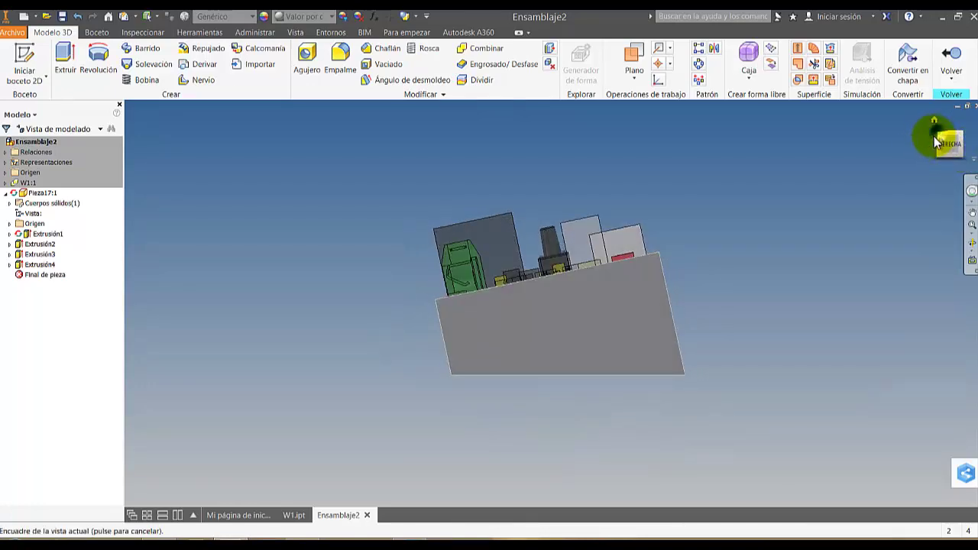
Return to the assembly and inspect the slanted enclosure and mounted board from several sides.
click(949, 61)
click(972, 245)
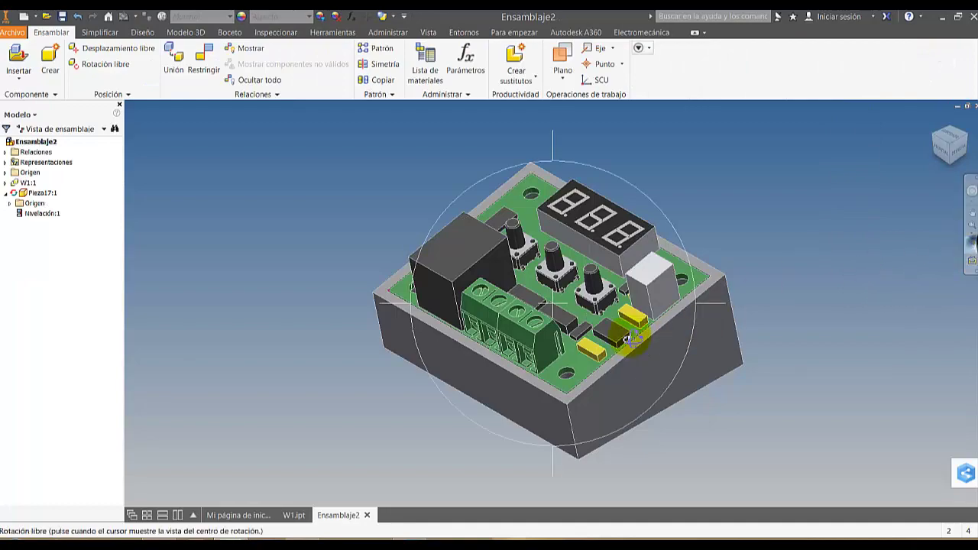
drag(627, 332, 668, 346)
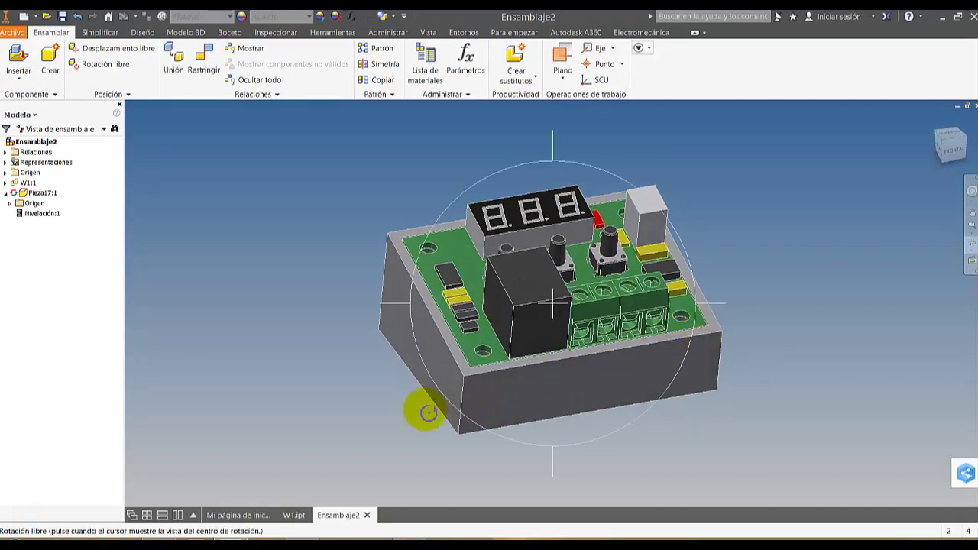
drag(428, 408, 542, 362)
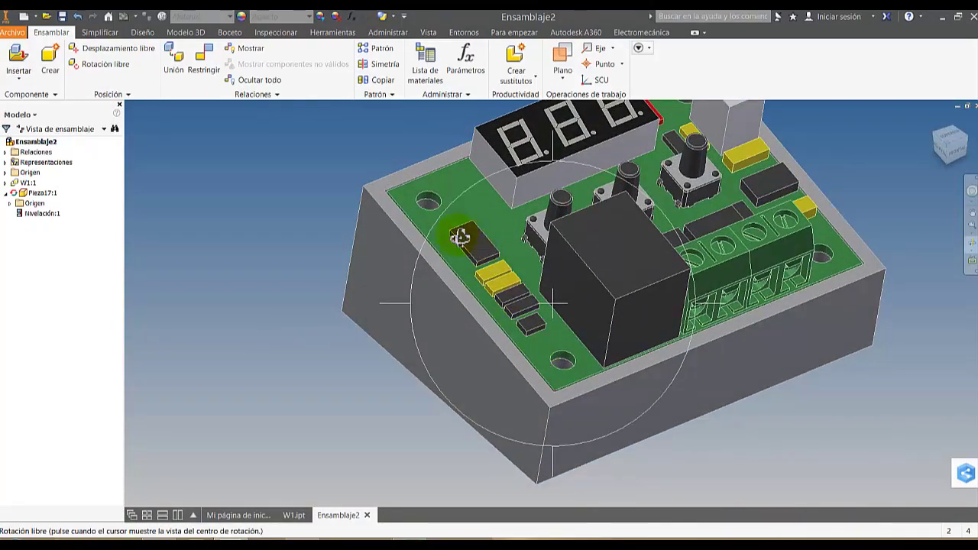
key(Escape)
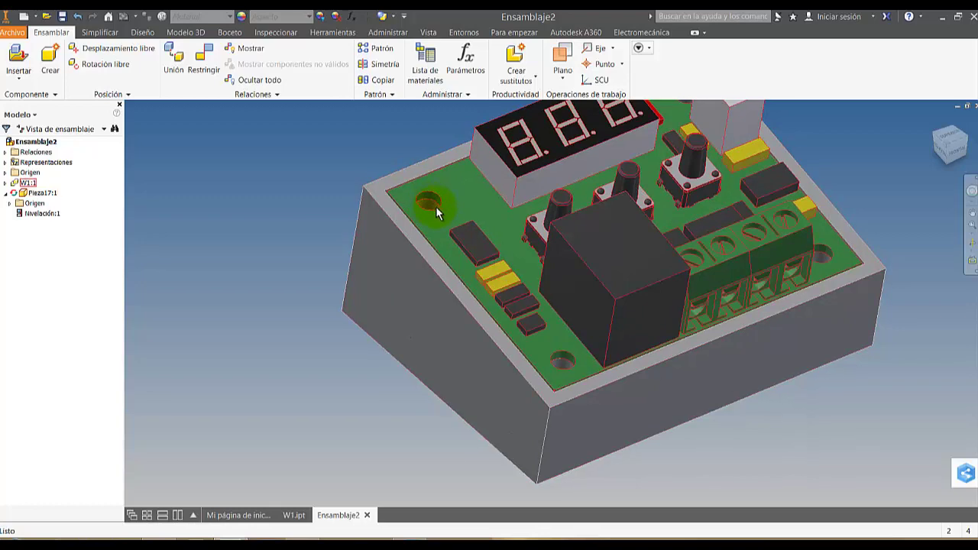
click(554, 388)
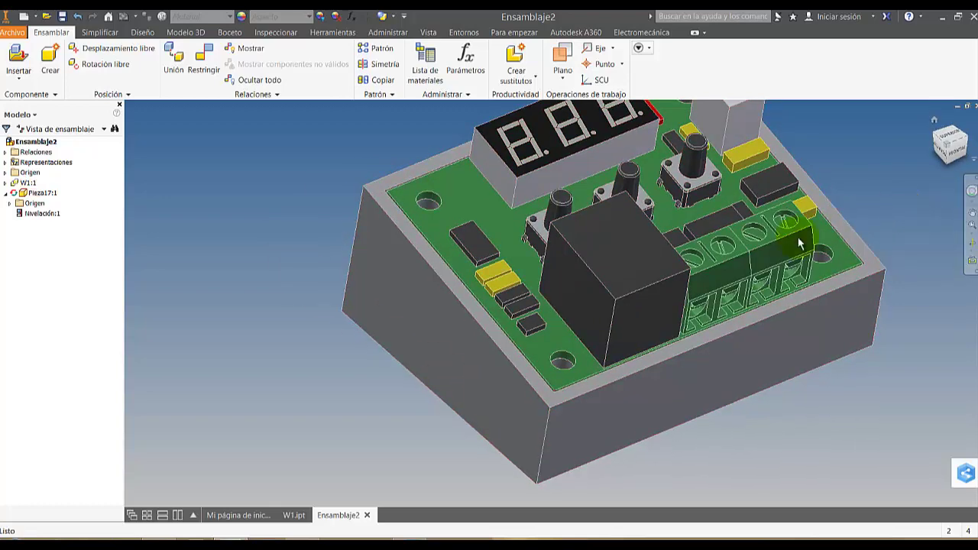
scroll(798, 237, down, 3)
Open the enclosure part from the assembly in its own document and show it in the home view.
right_click(491, 324)
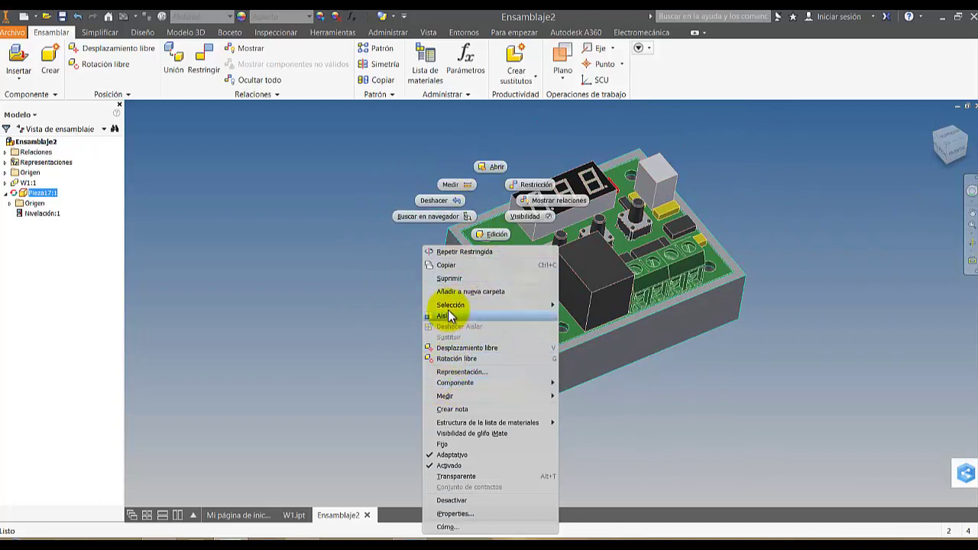
click(496, 167)
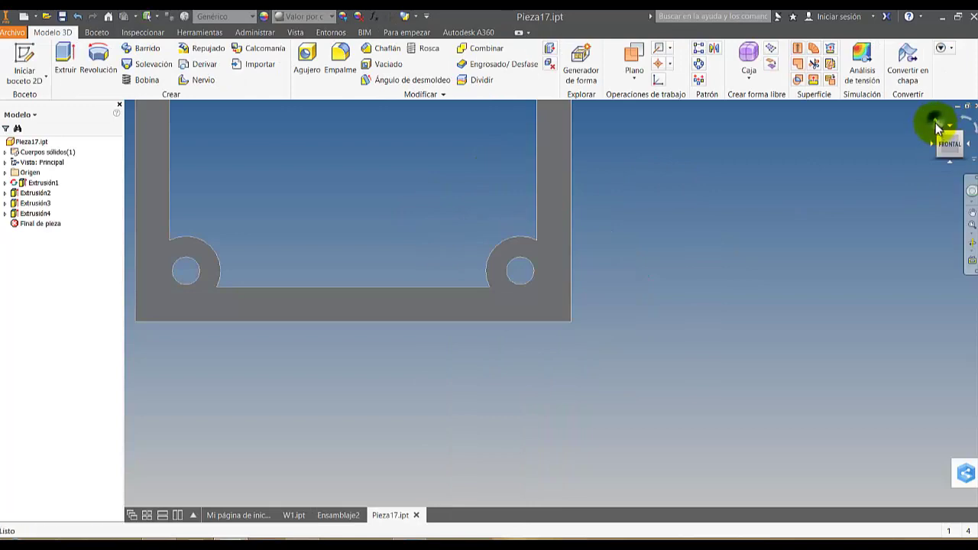
click(935, 124)
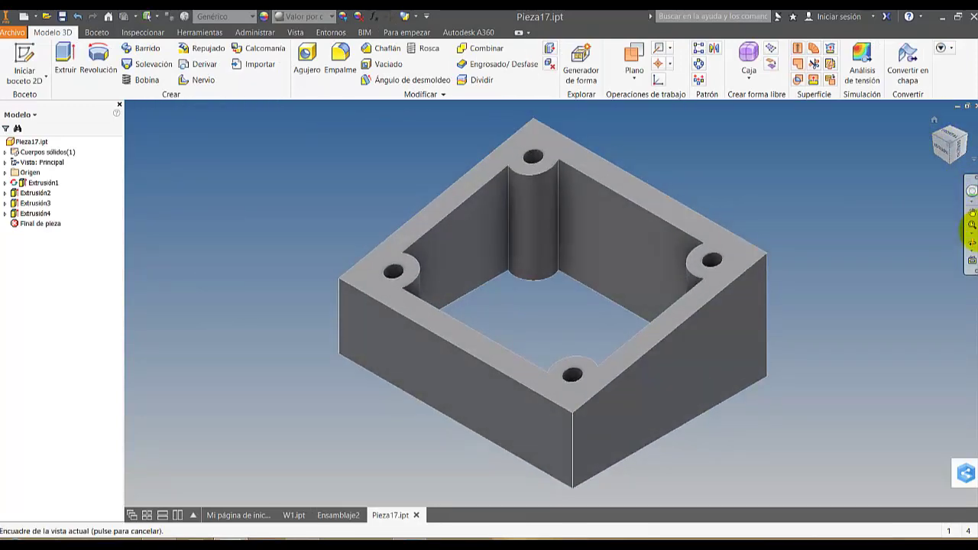
Start a 2D sketch on the recessed ledge that supports the board and project that face's edges, including the standoff holes.
click(972, 246)
drag(628, 389, 662, 404)
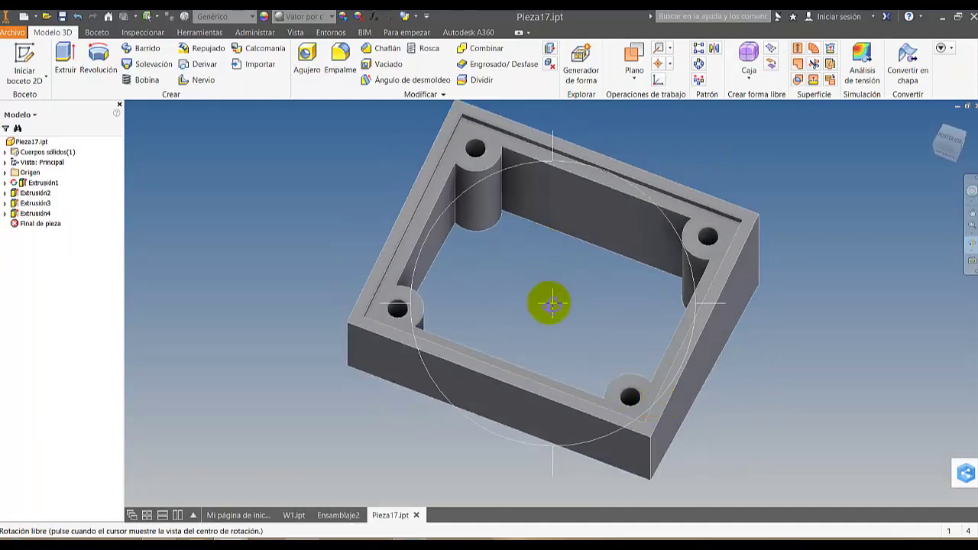
mouse_move(550, 301)
mouse_down()
mouse_move(544, 316)
mouse_move(542, 295)
mouse_move(555, 306)
mouse_up()
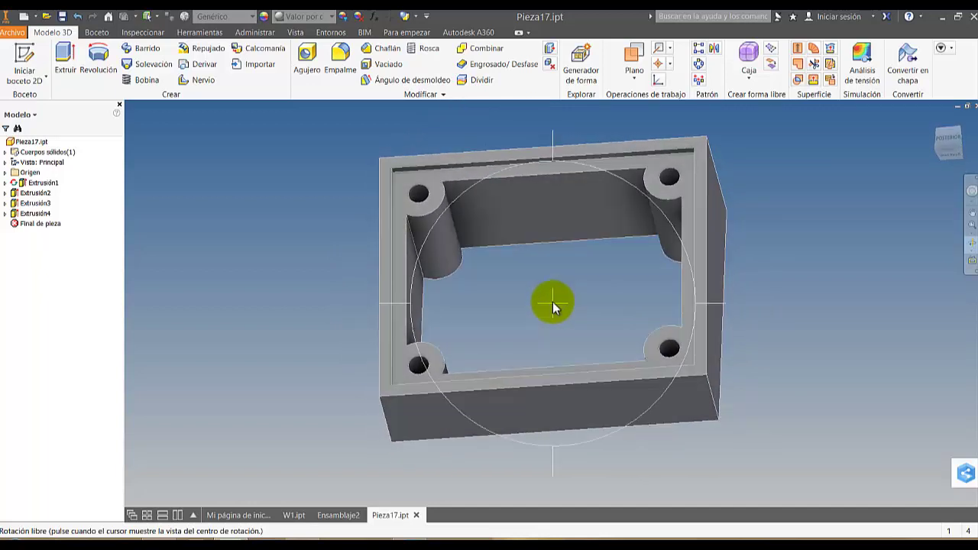
key(Escape)
click(972, 243)
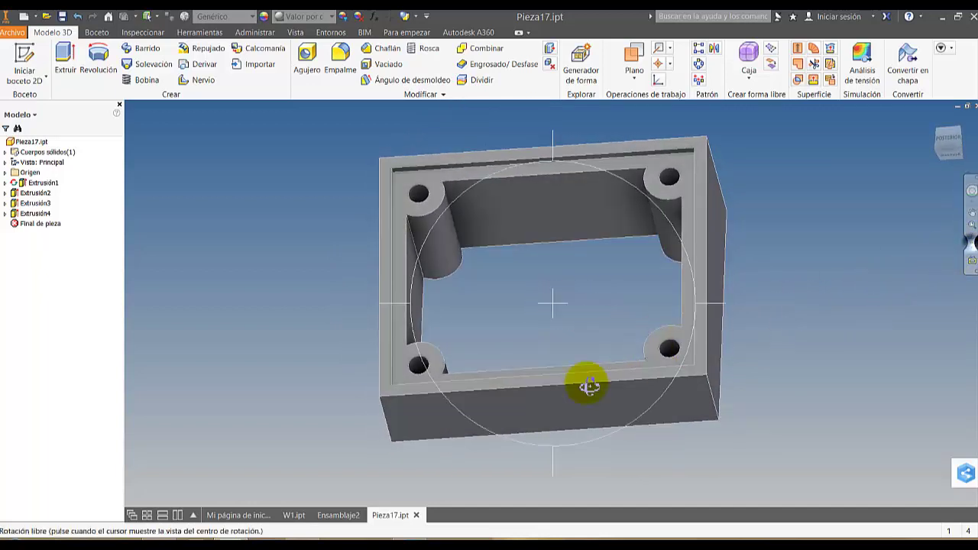
drag(556, 395, 533, 410)
key(Escape)
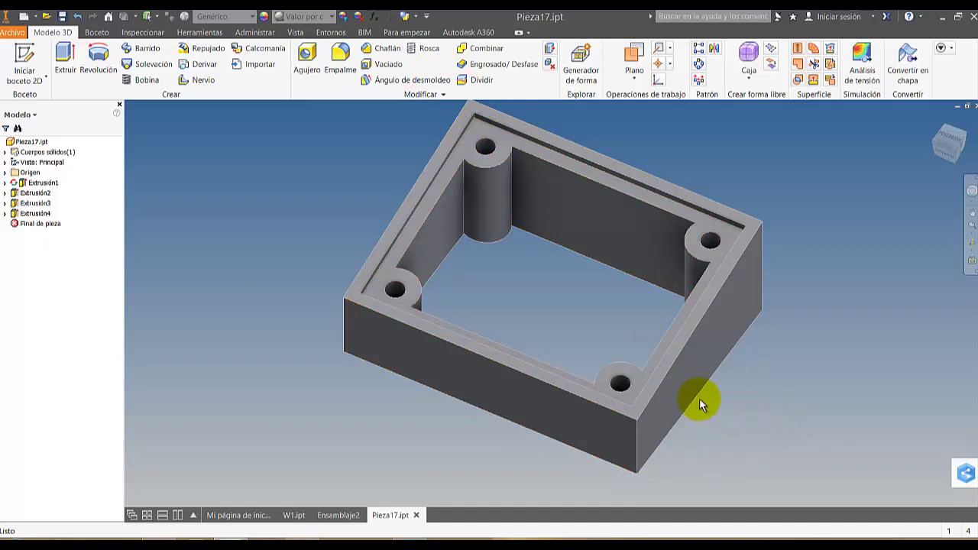
click(26, 53)
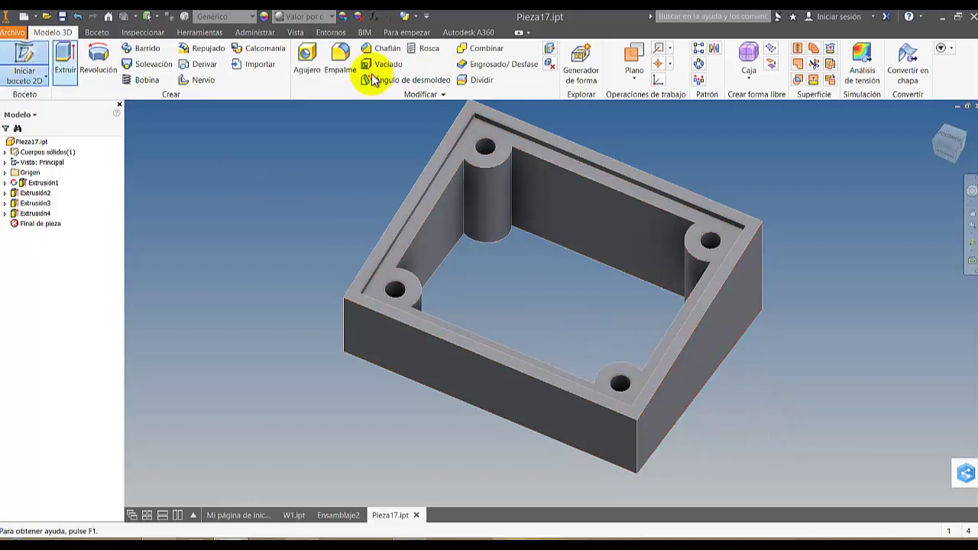
click(506, 128)
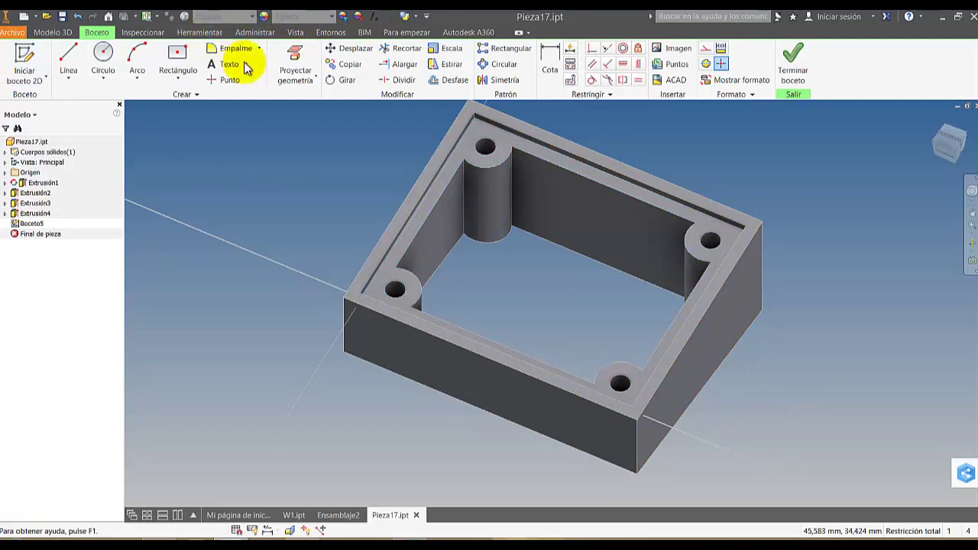
click(289, 63)
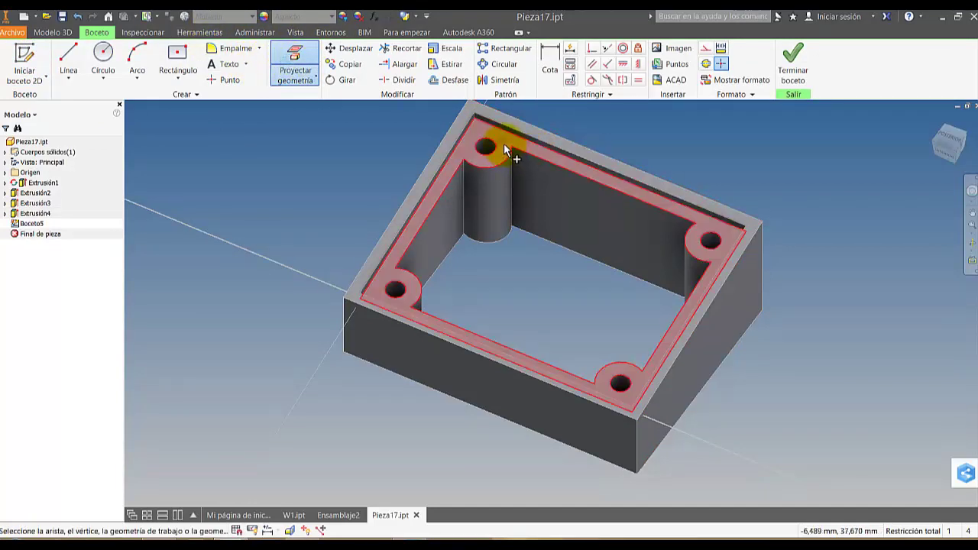
click(505, 144)
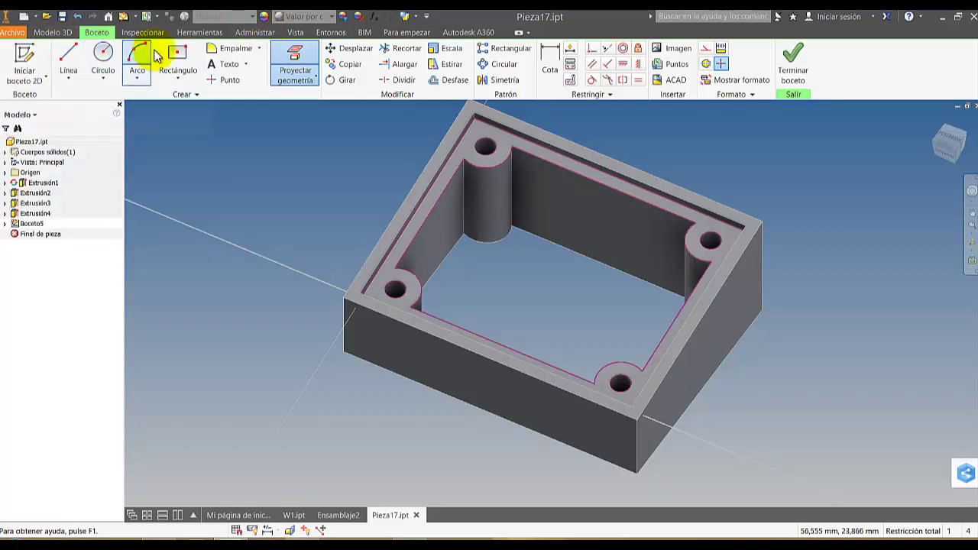
Extrude the four circular standoff hole profiles 10 mm down into the standoffs to fill in the existing holes.
click(51, 31)
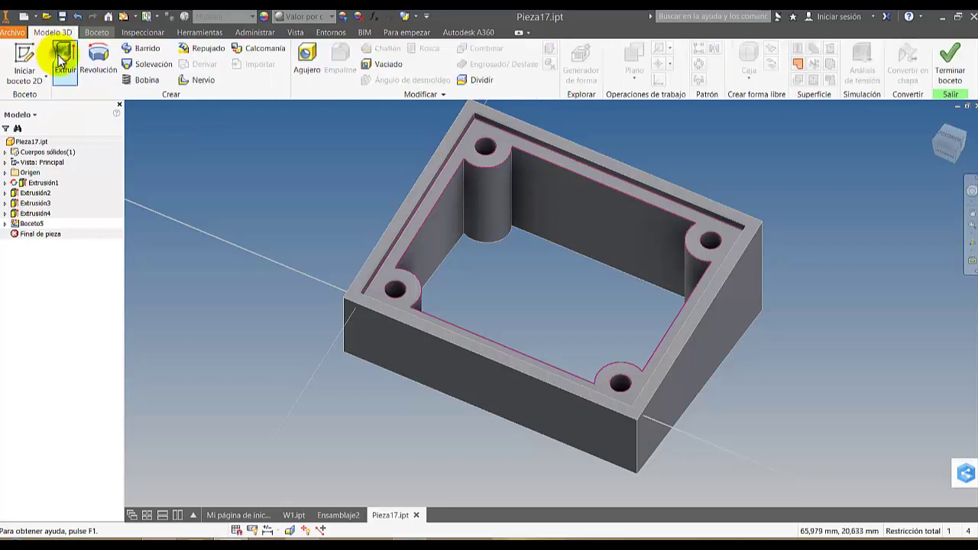
click(60, 61)
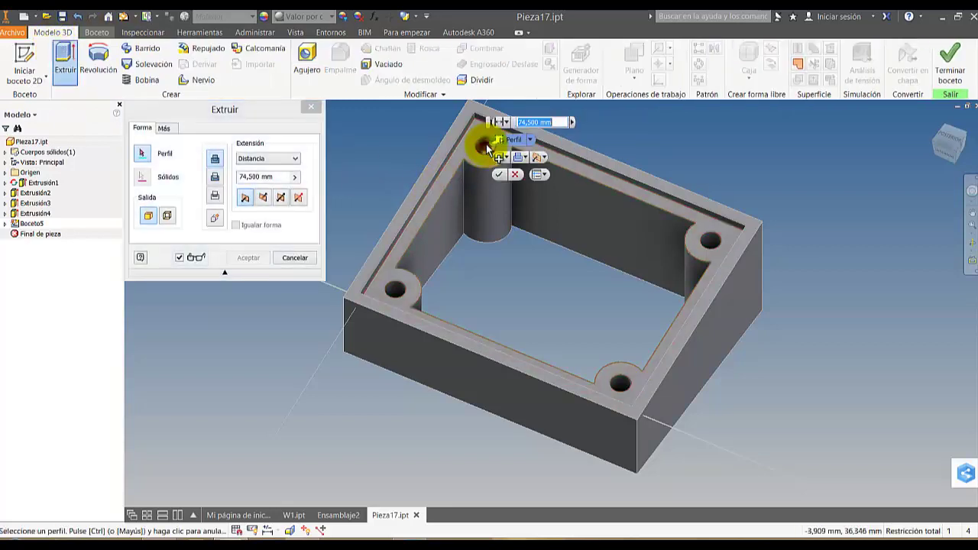
click(487, 148)
click(710, 242)
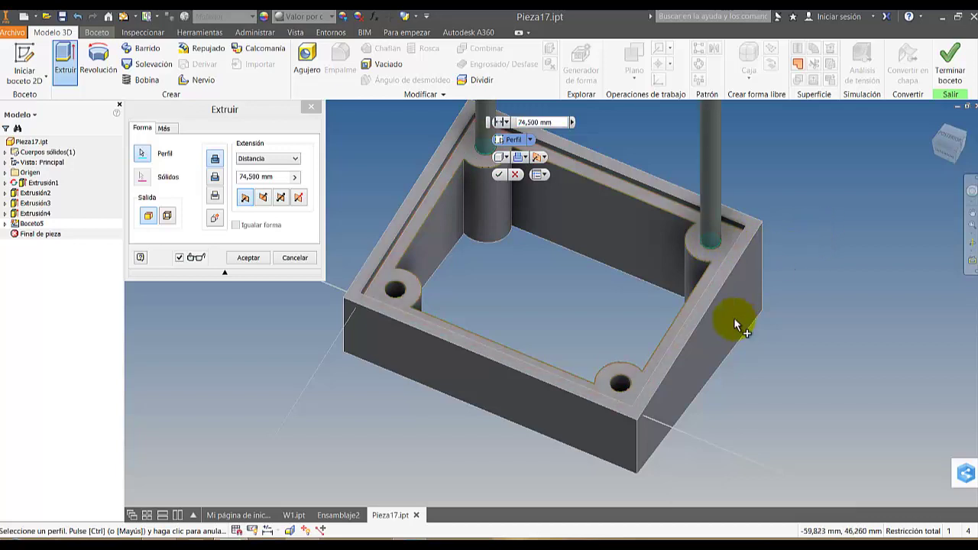
click(619, 382)
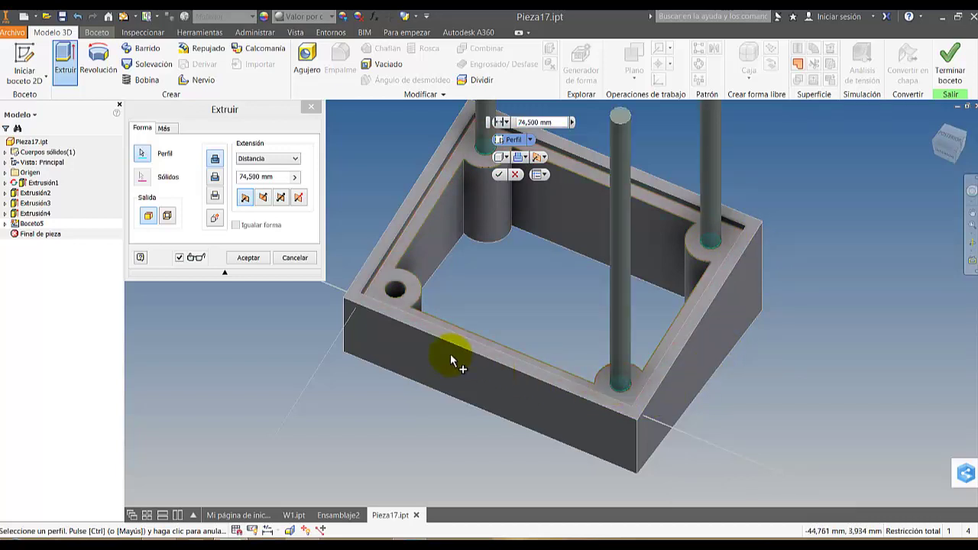
click(395, 289)
click(263, 199)
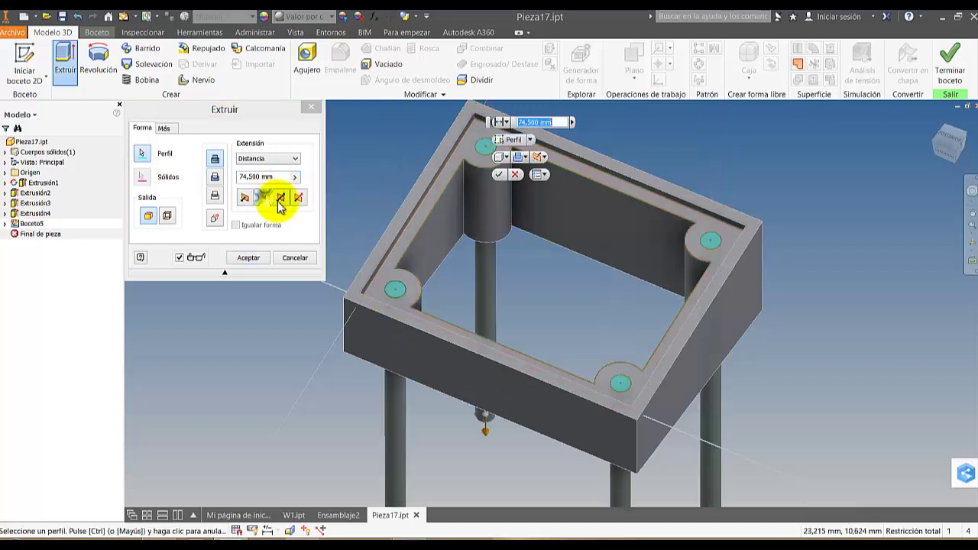
click(973, 245)
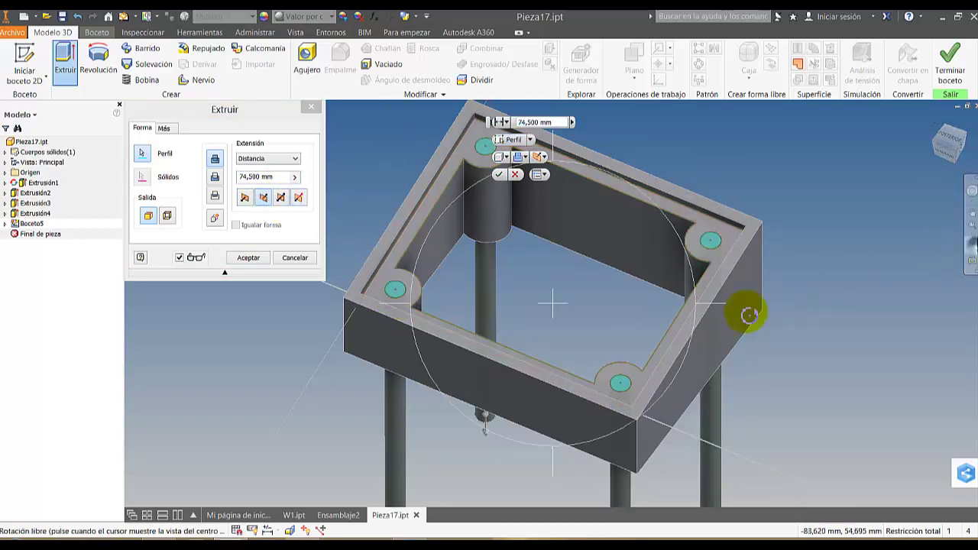
drag(677, 313, 211, 193)
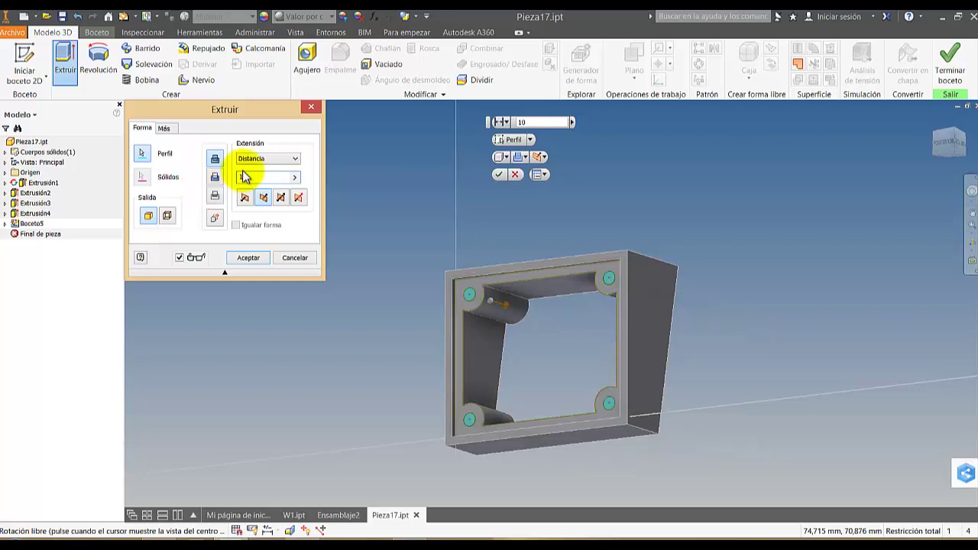
click(249, 260)
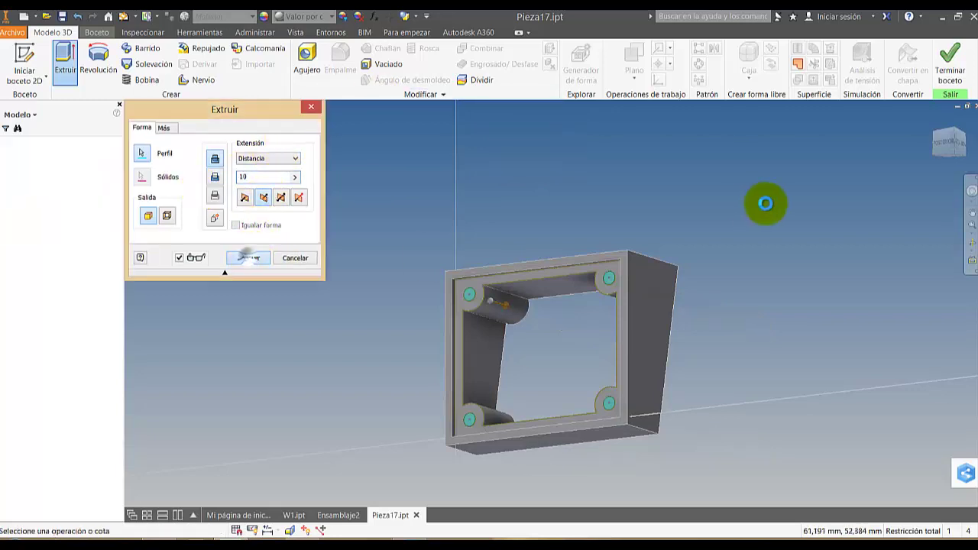
Start a new 2D sketch on the ledge face with the filled standoffs and project that face's edges and standoff centres.
click(970, 246)
drag(579, 348, 604, 330)
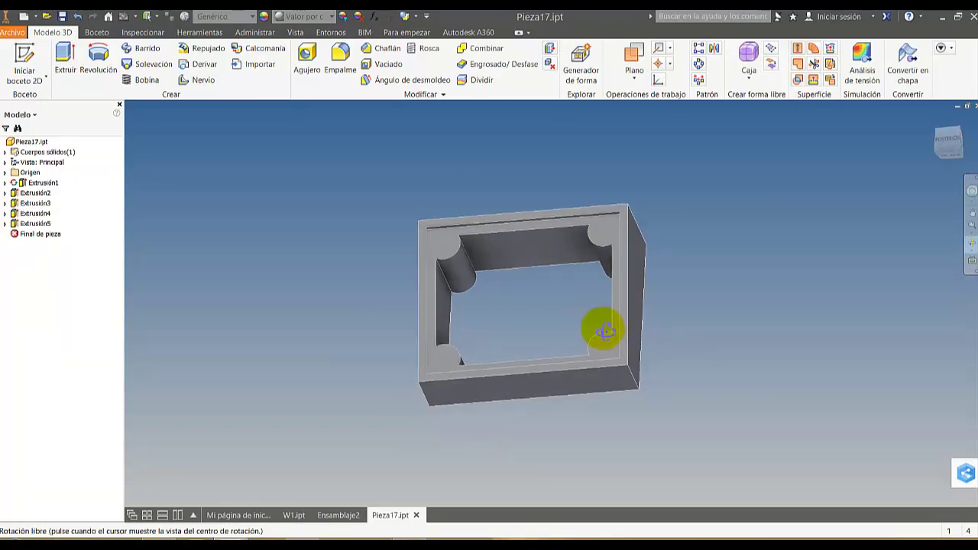
key(Escape)
click(31, 55)
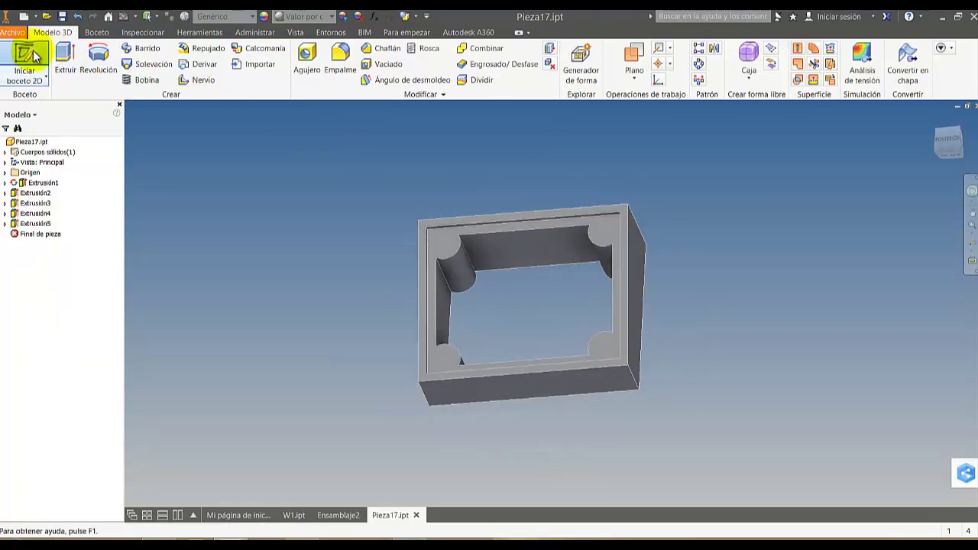
click(456, 247)
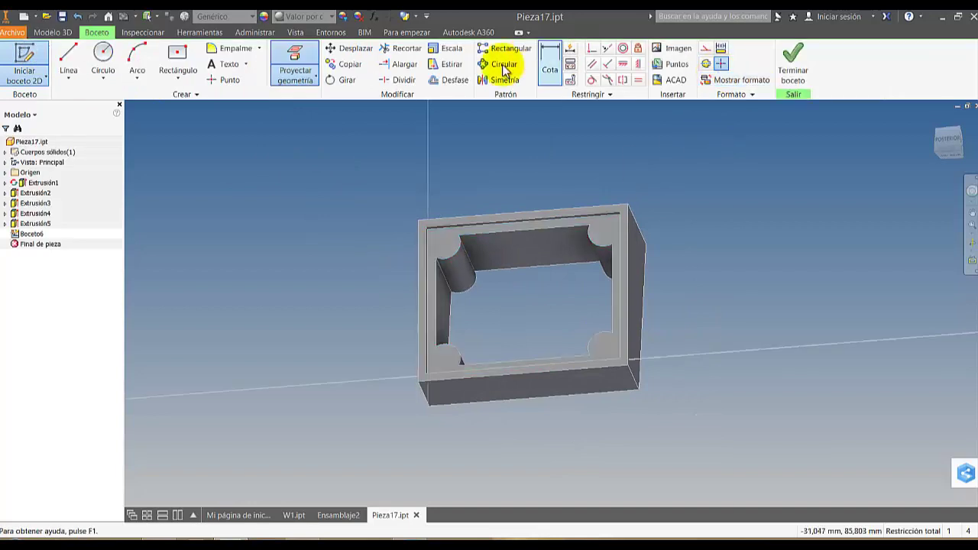
click(290, 57)
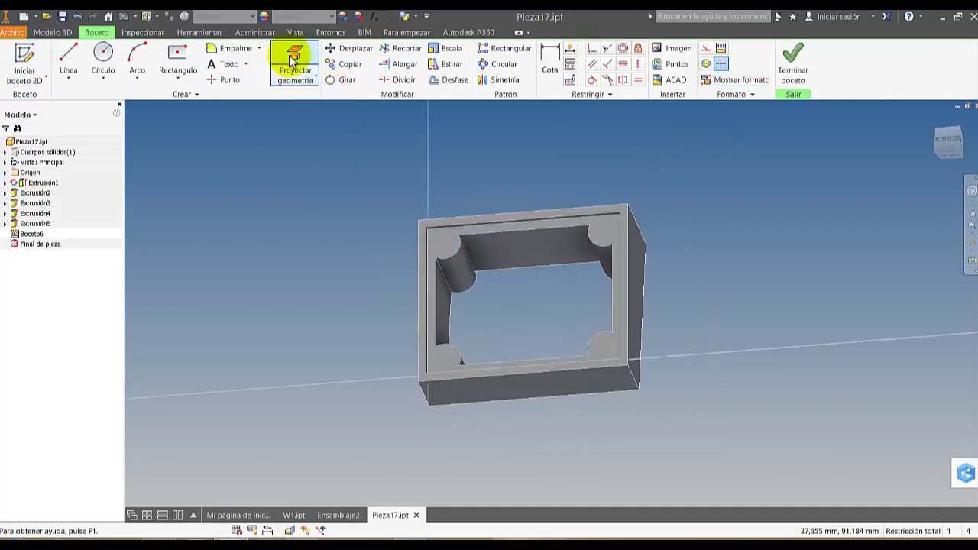
click(448, 244)
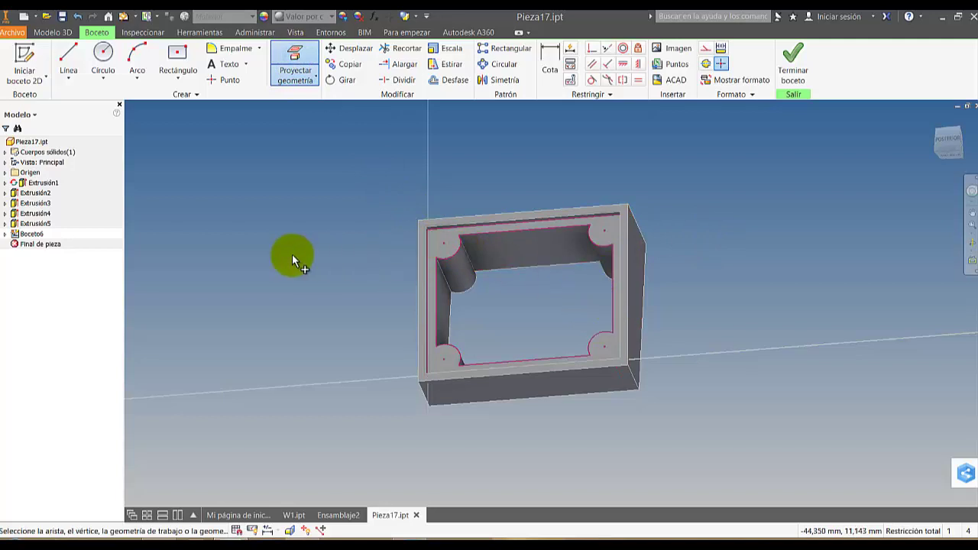
Create simple through holes 1.5 mm in diameter at the four projected standoff centre points.
click(66, 34)
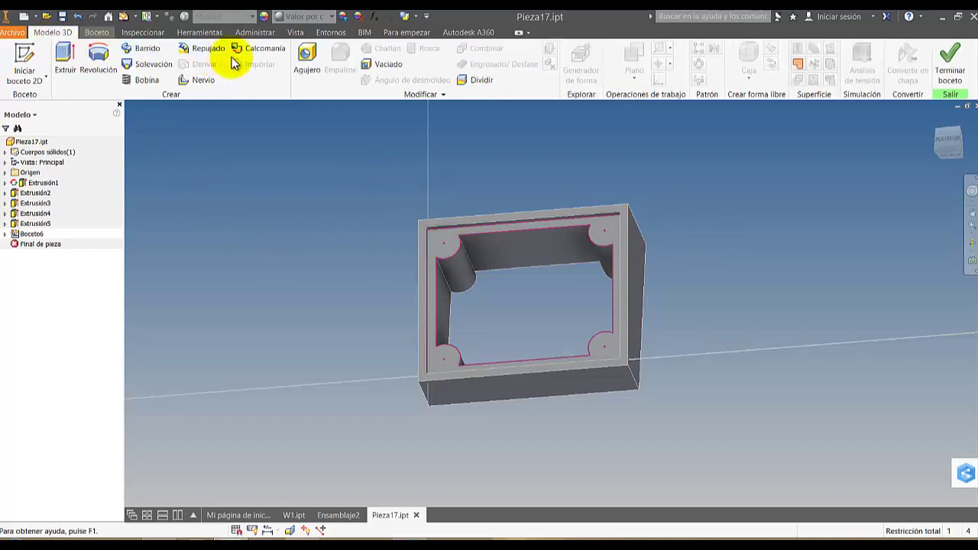
click(307, 57)
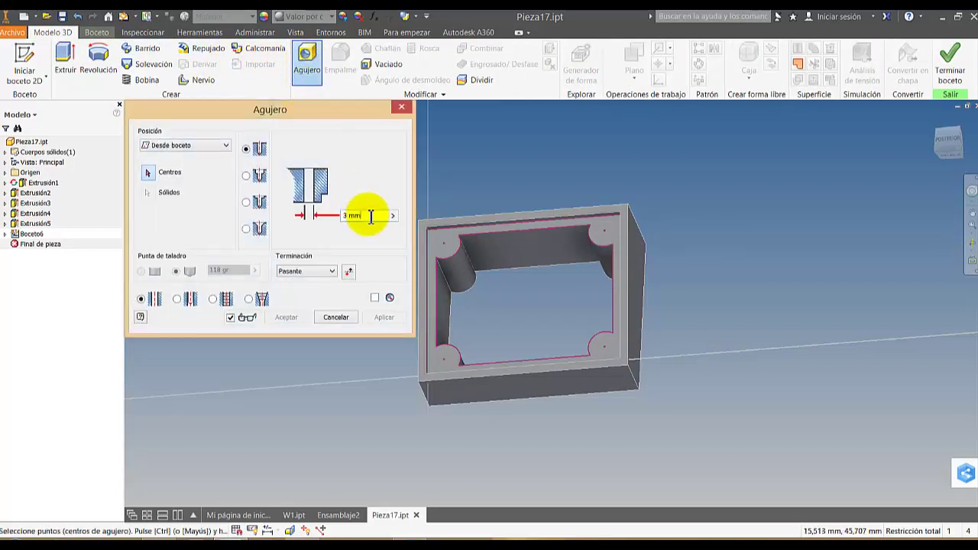
click(370, 215)
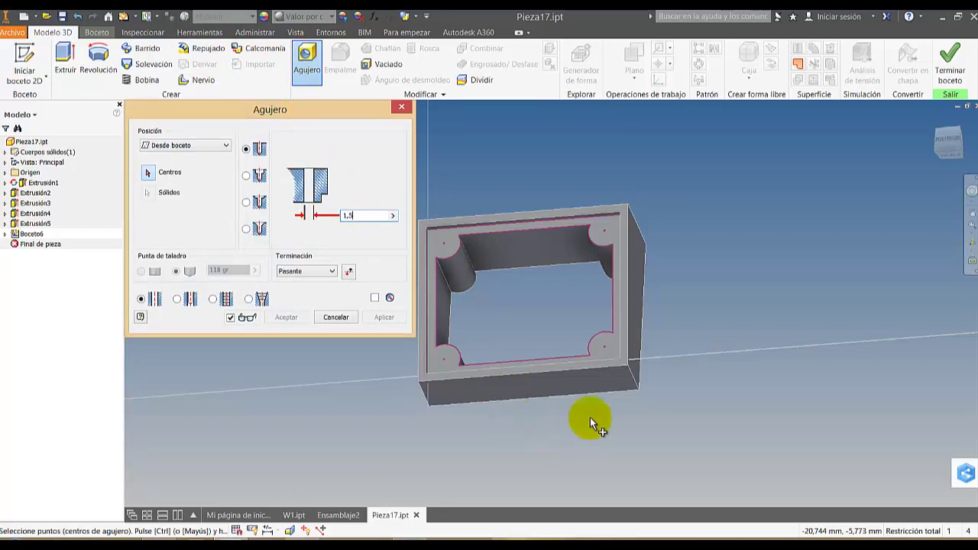
click(446, 246)
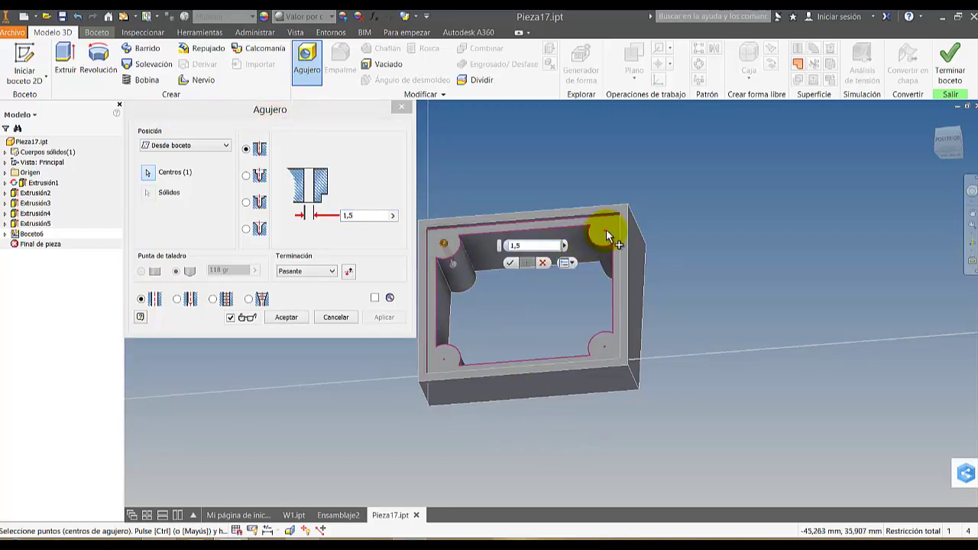
click(606, 229)
click(605, 348)
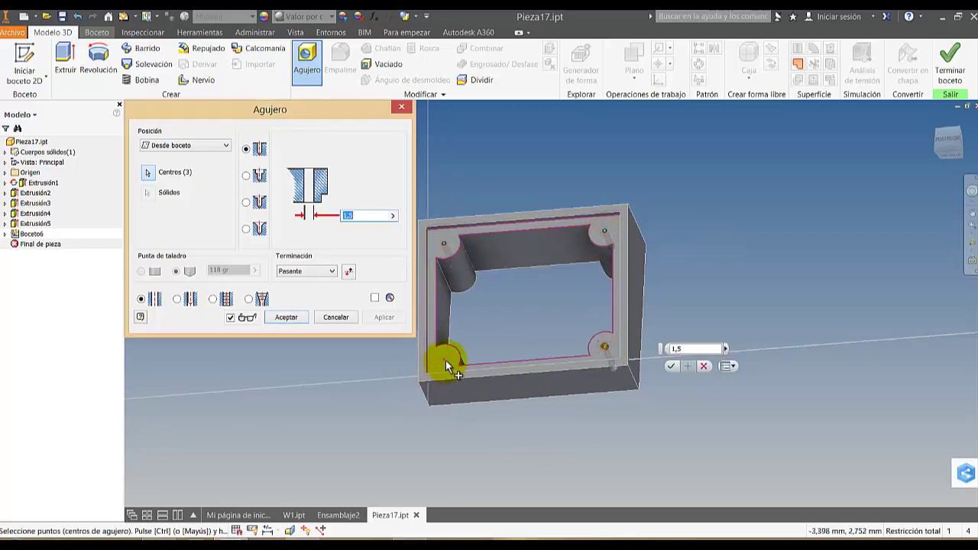
click(444, 359)
click(511, 378)
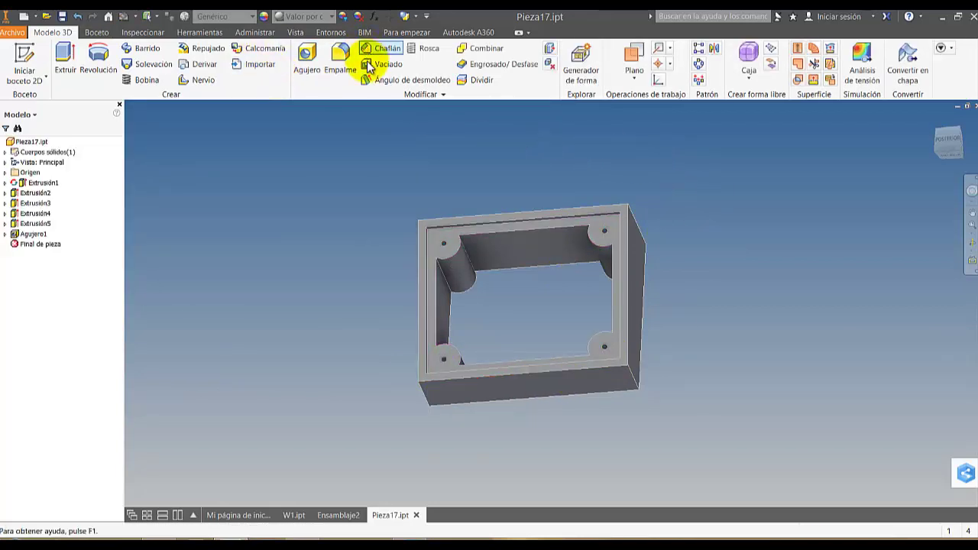
Chamfer the upper edges of the four standoff holes with a distance of 1 mm.
scroll(451, 256, up, 3)
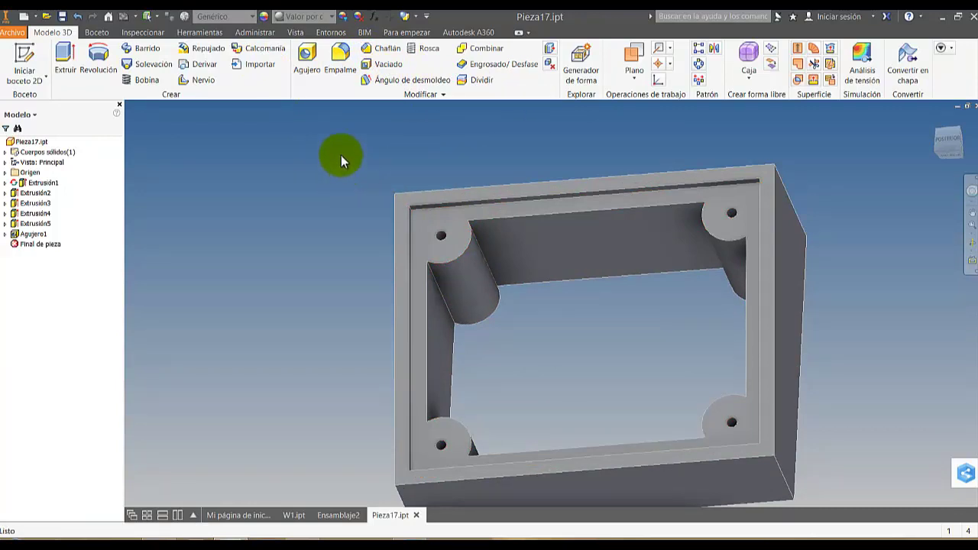
click(365, 51)
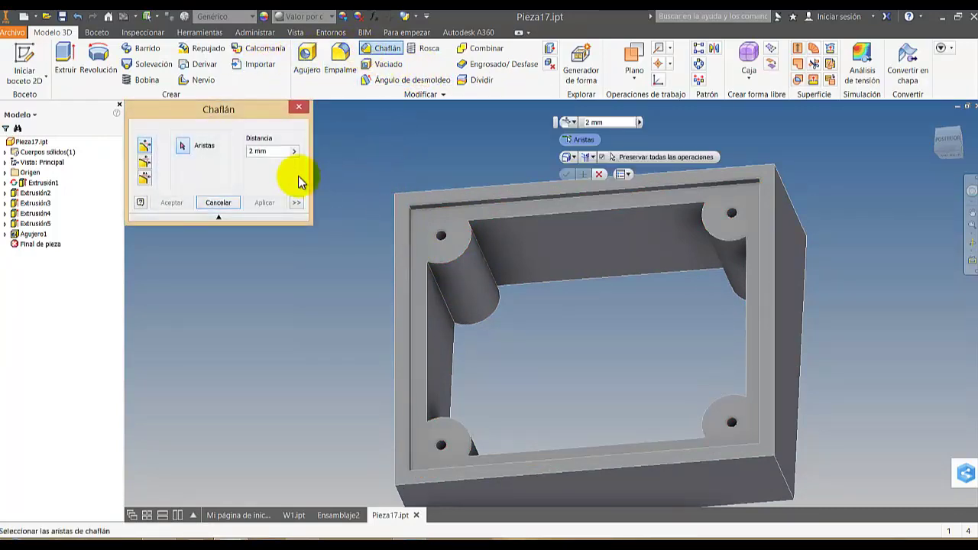
drag(278, 152, 198, 158)
text(1)
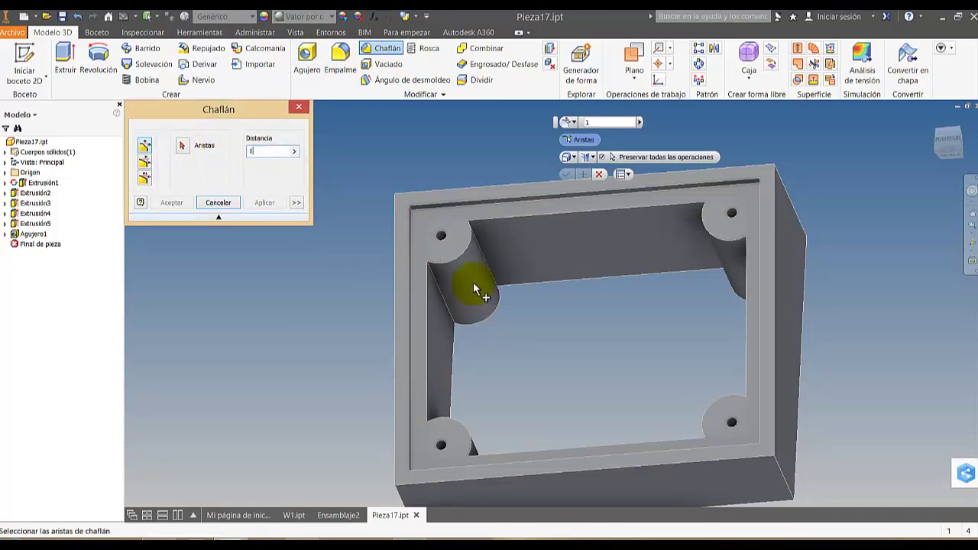
click(443, 238)
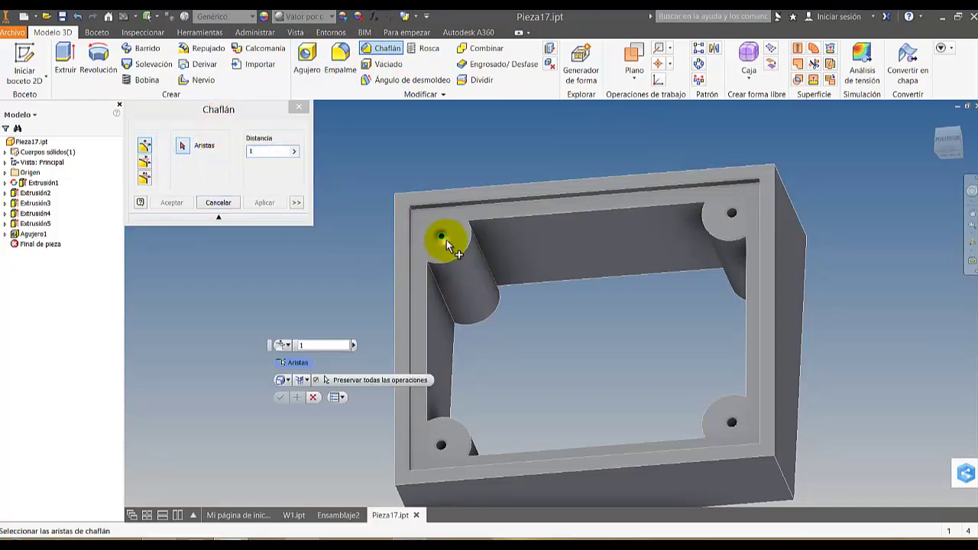
click(735, 212)
click(735, 421)
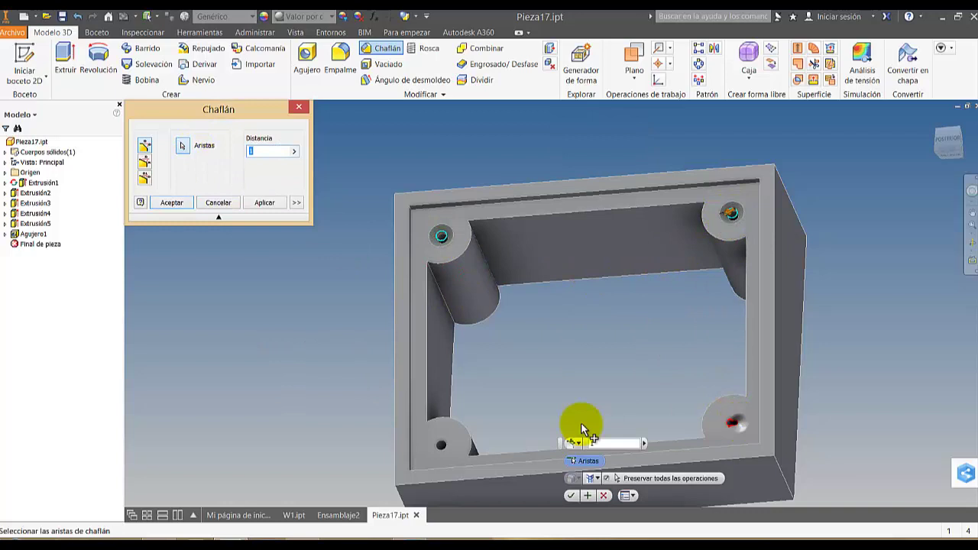
click(443, 451)
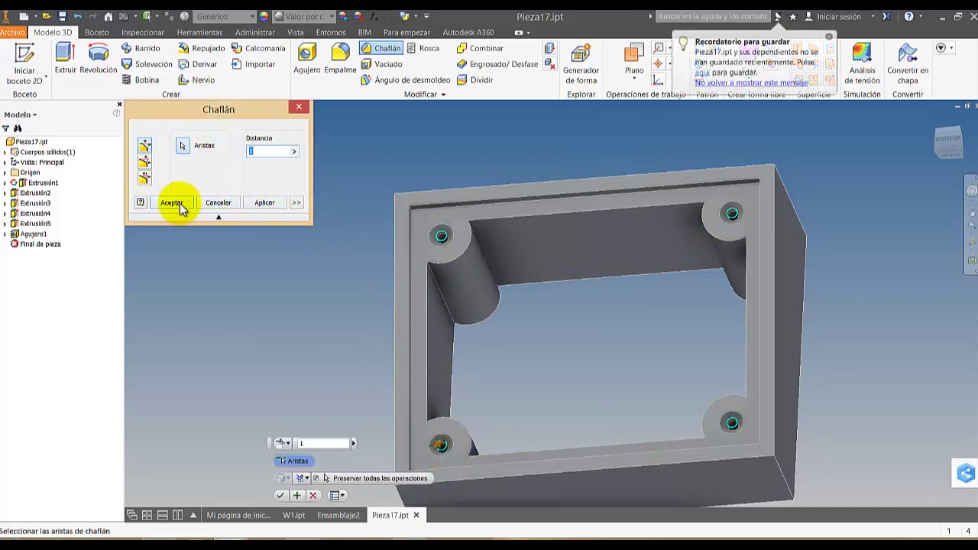
click(266, 204)
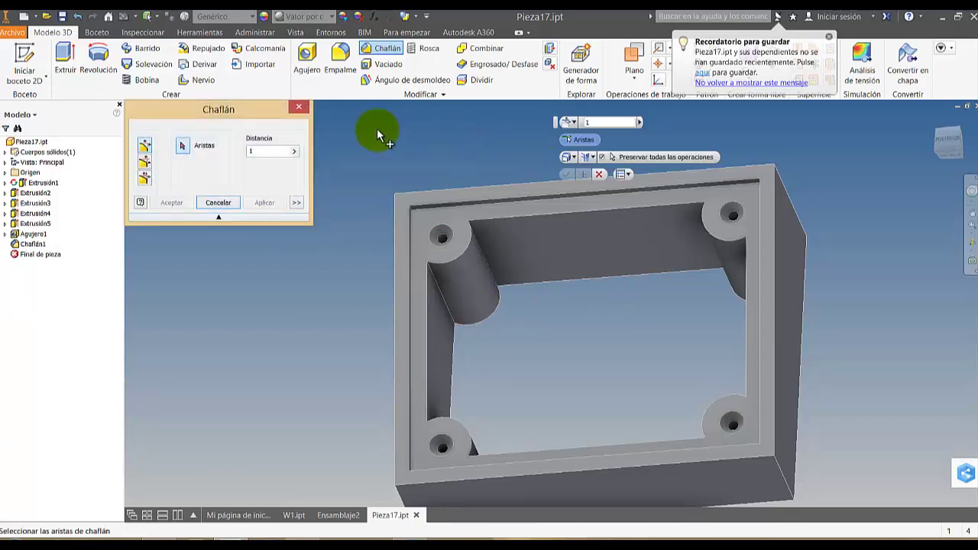
Fillet the eight inner vertical edges where the four standoffs meet the enclosure walls with a 2 mm radius.
click(341, 55)
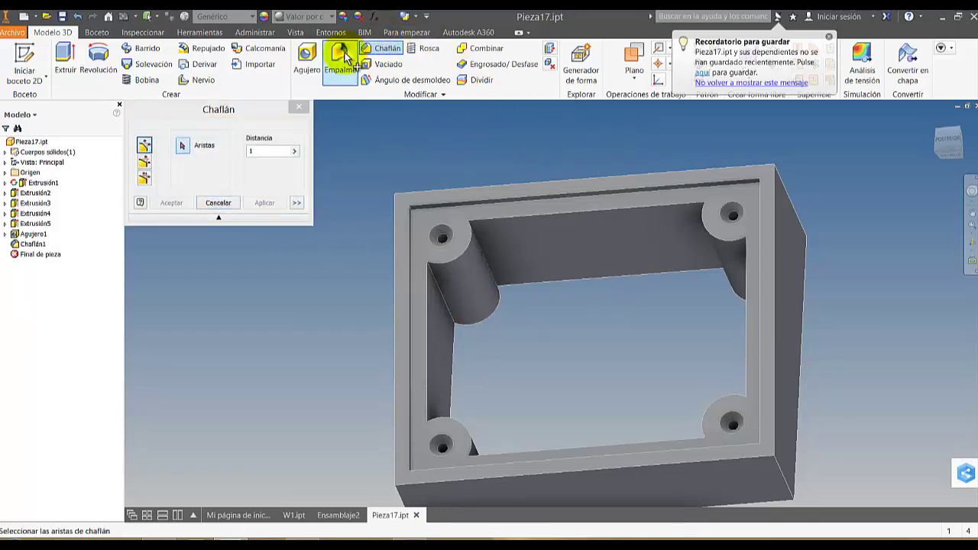
click(484, 252)
click(451, 320)
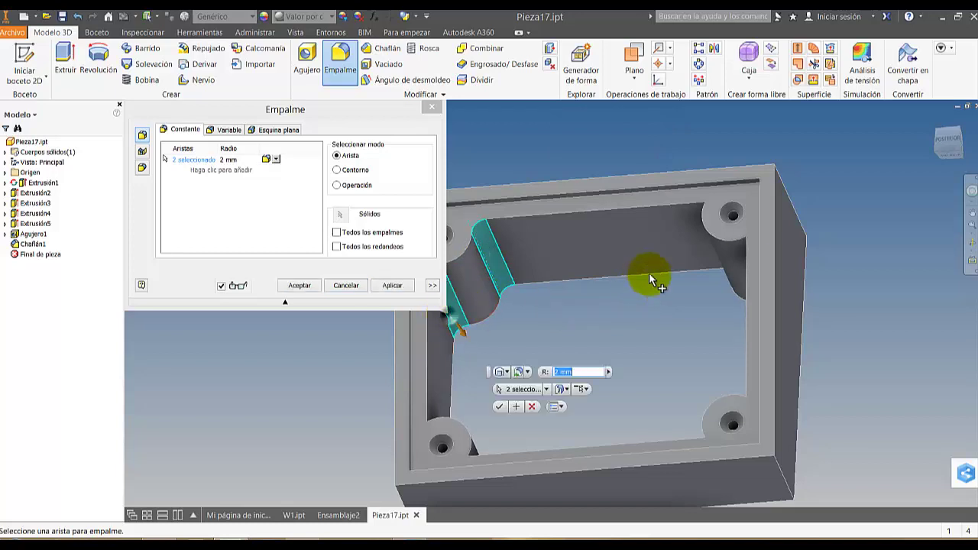
click(755, 258)
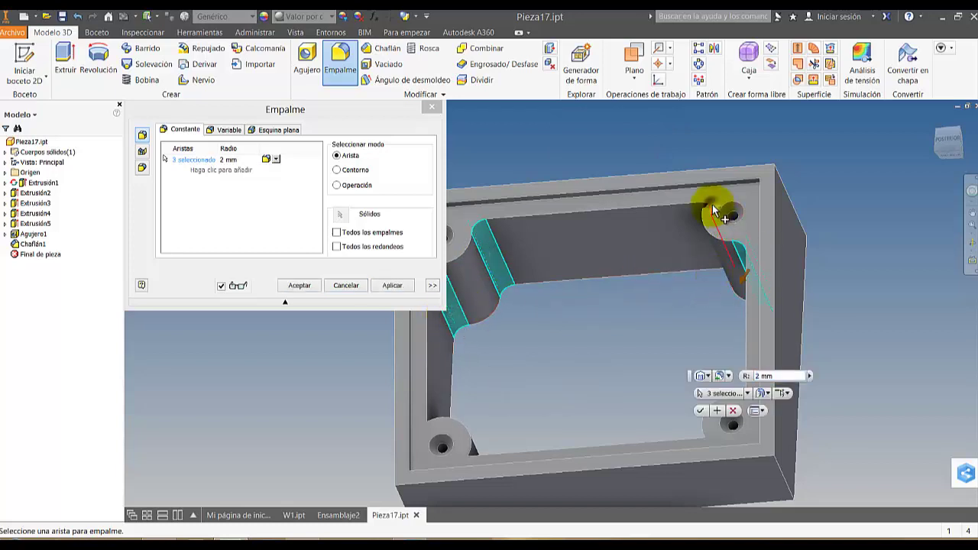
click(713, 210)
click(741, 419)
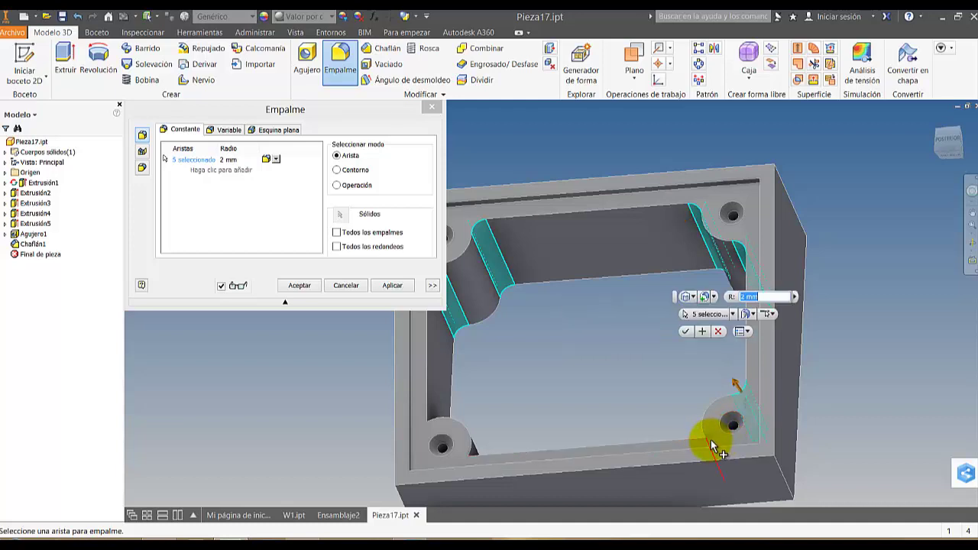
click(711, 439)
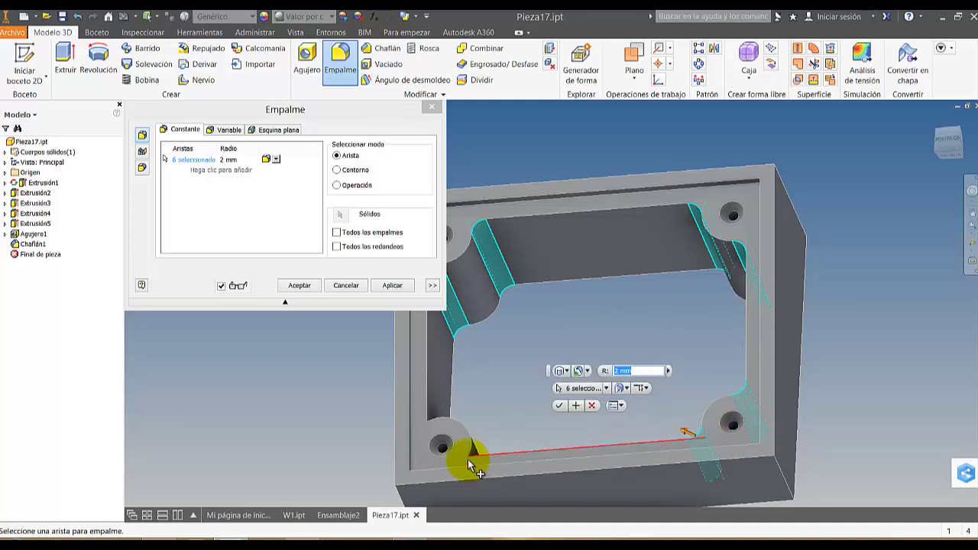
scroll(467, 459, up, 5)
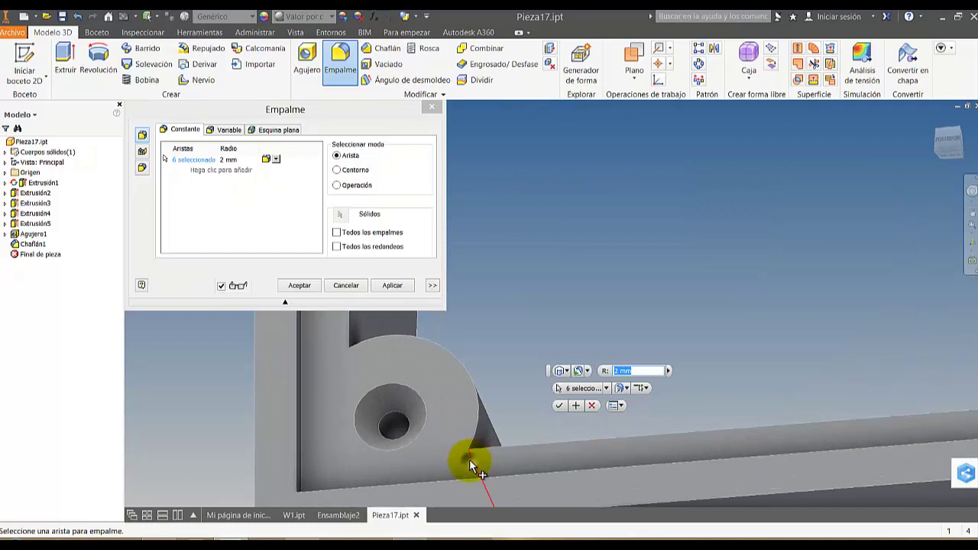
click(469, 459)
click(357, 364)
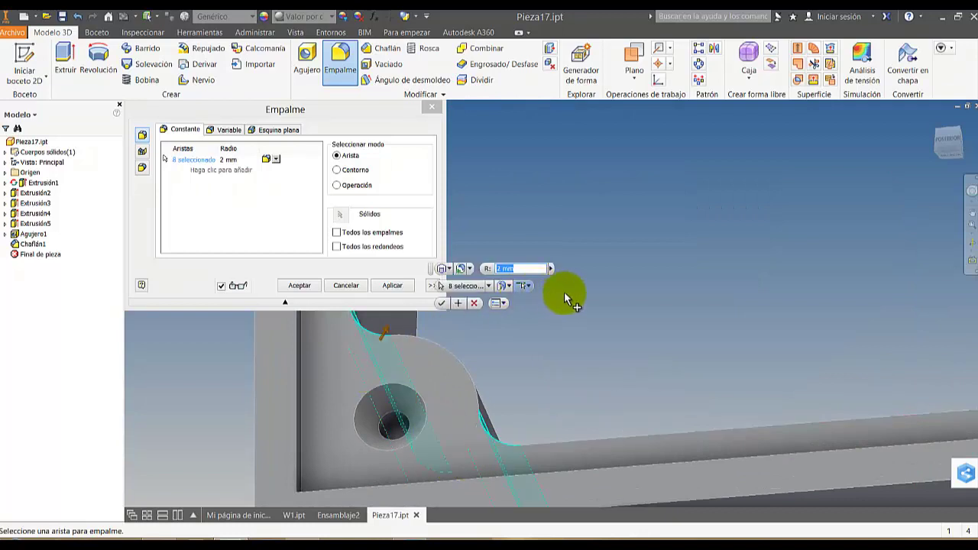
scroll(564, 299, down, 6)
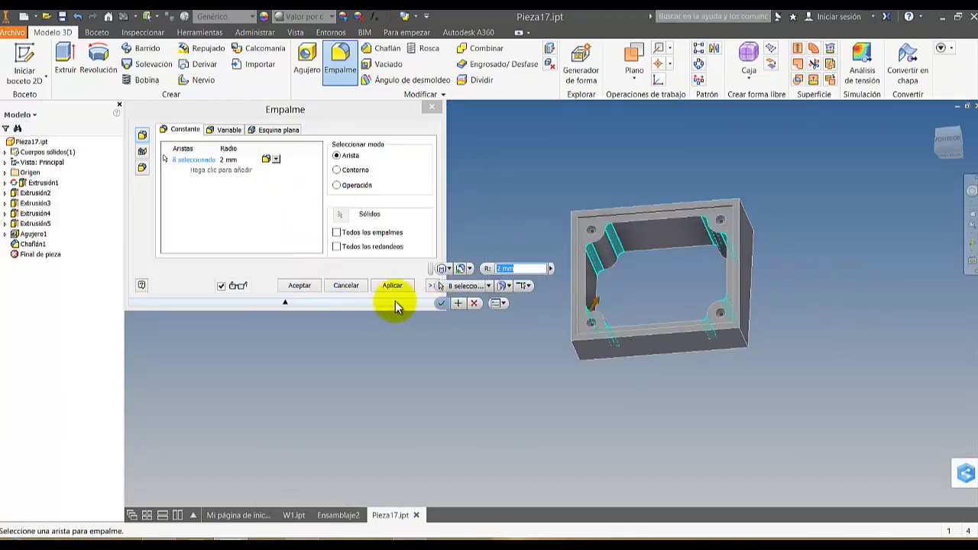
click(301, 288)
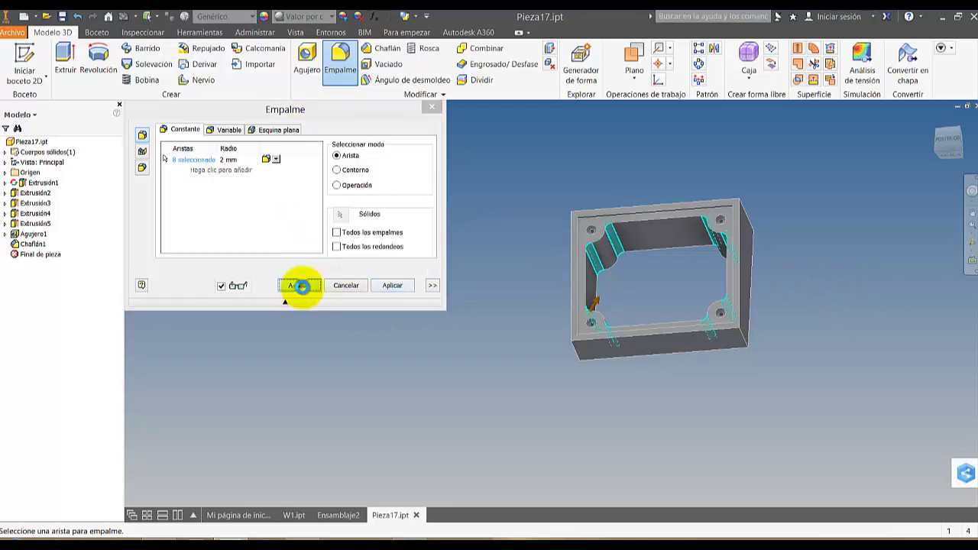
Fillet the four outer vertical corner edges of the enclosure with a 5 mm radius.
scroll(764, 305, up, 3)
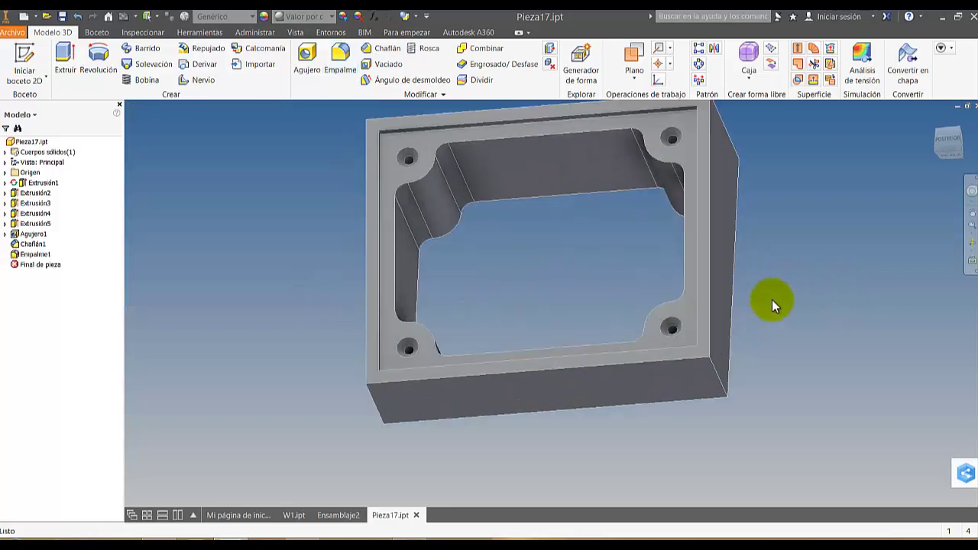
click(971, 244)
drag(578, 321, 536, 378)
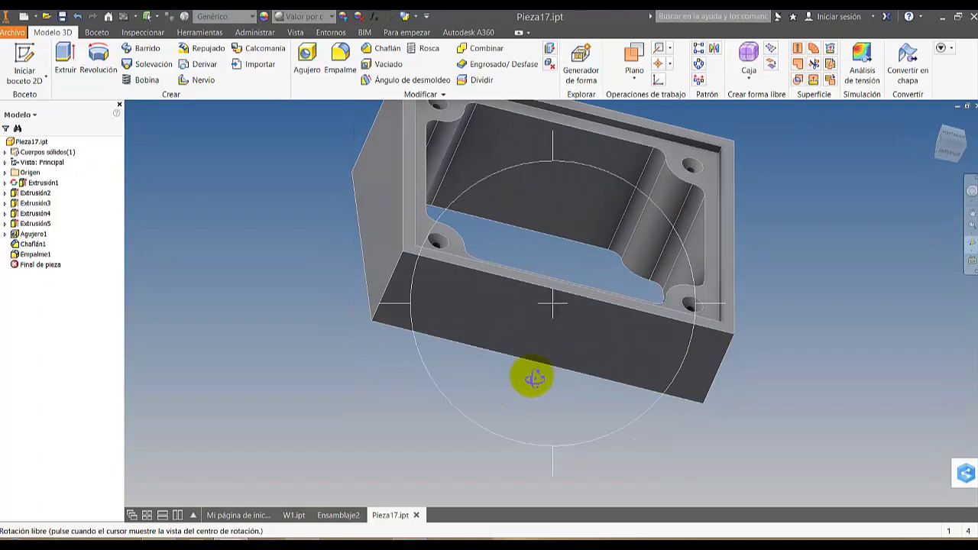
key(Escape)
scroll(420, 327, up, 3)
middle_drag(448, 305, 452, 388)
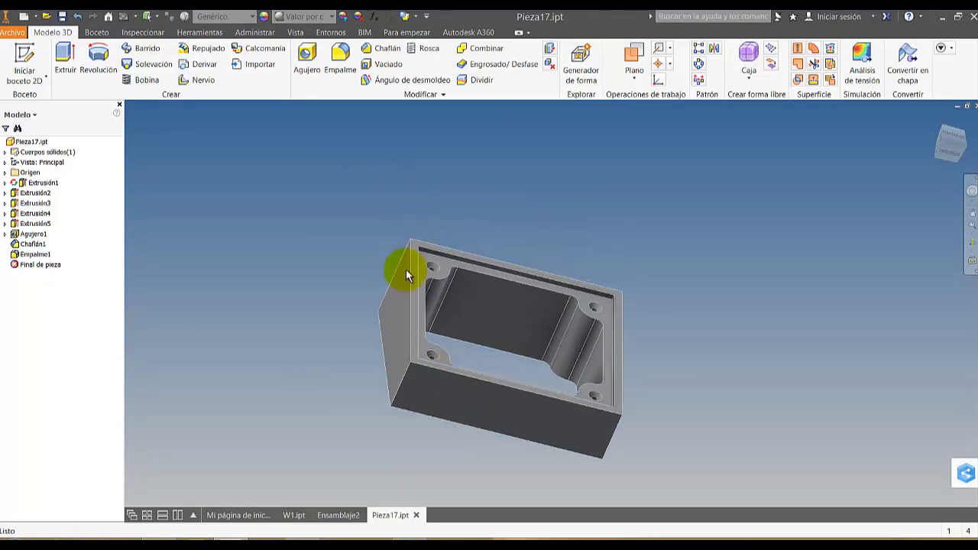
click(342, 65)
click(243, 163)
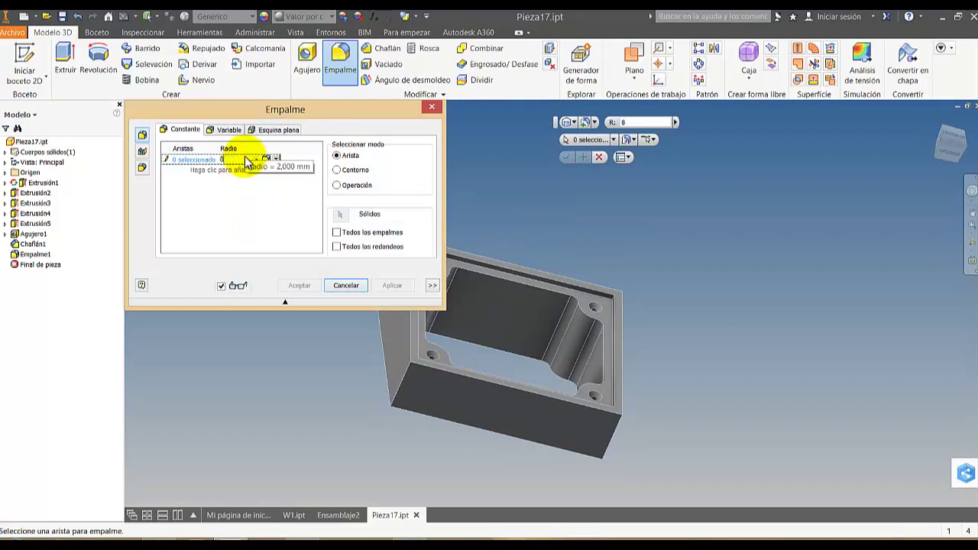
click(399, 385)
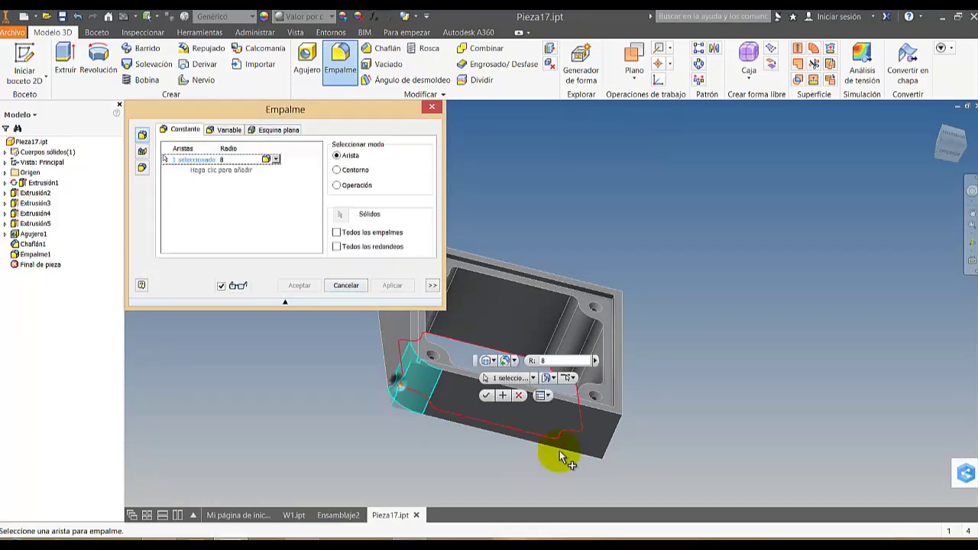
click(612, 443)
scroll(625, 298, down, 5)
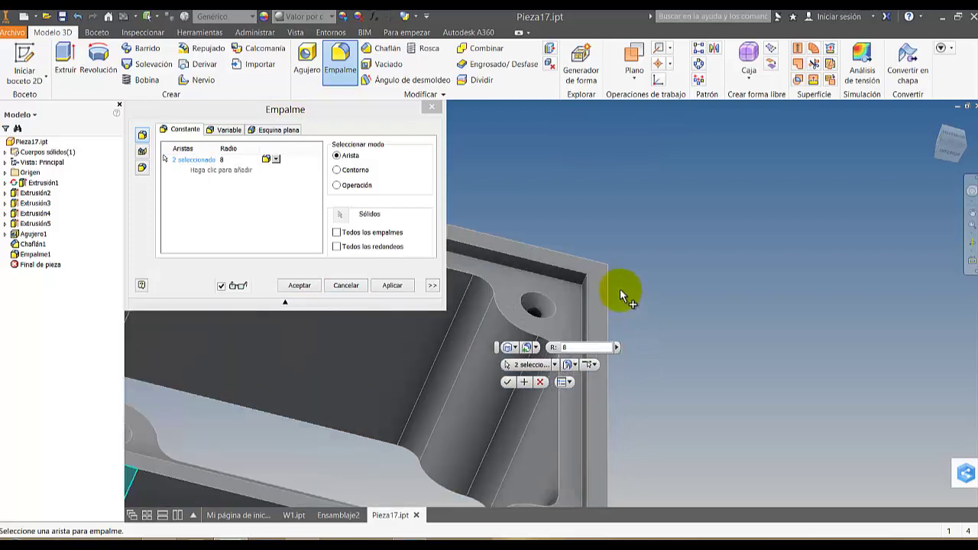
click(584, 255)
scroll(673, 275, up, 5)
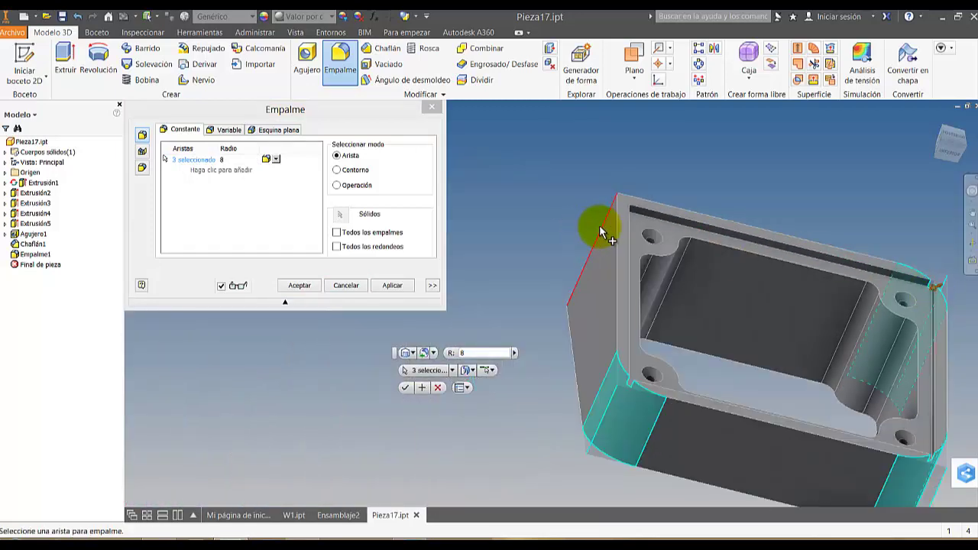
click(600, 233)
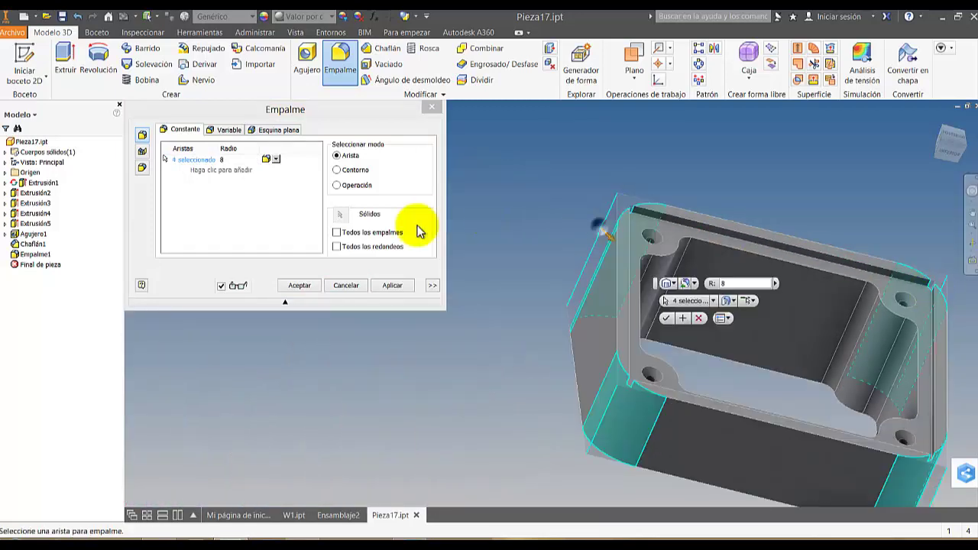
click(239, 160)
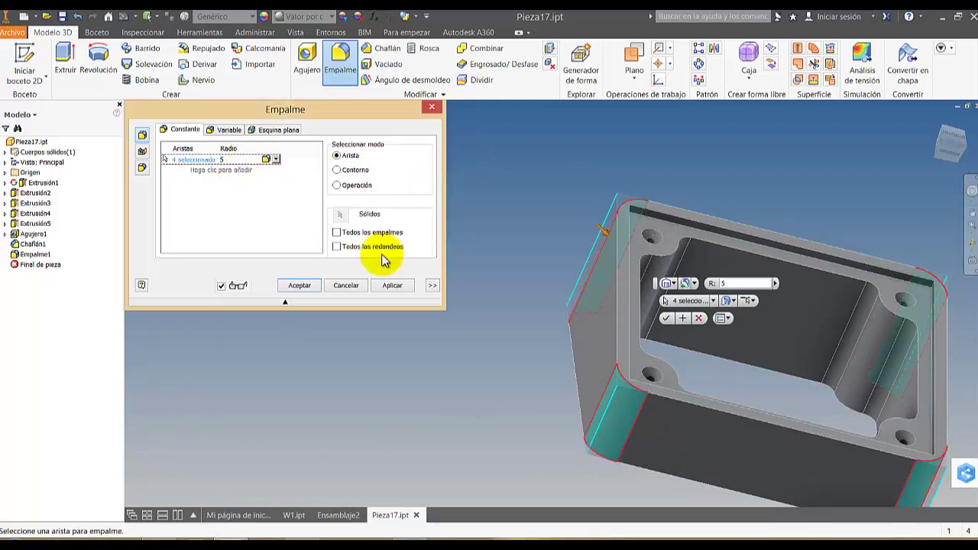
click(295, 287)
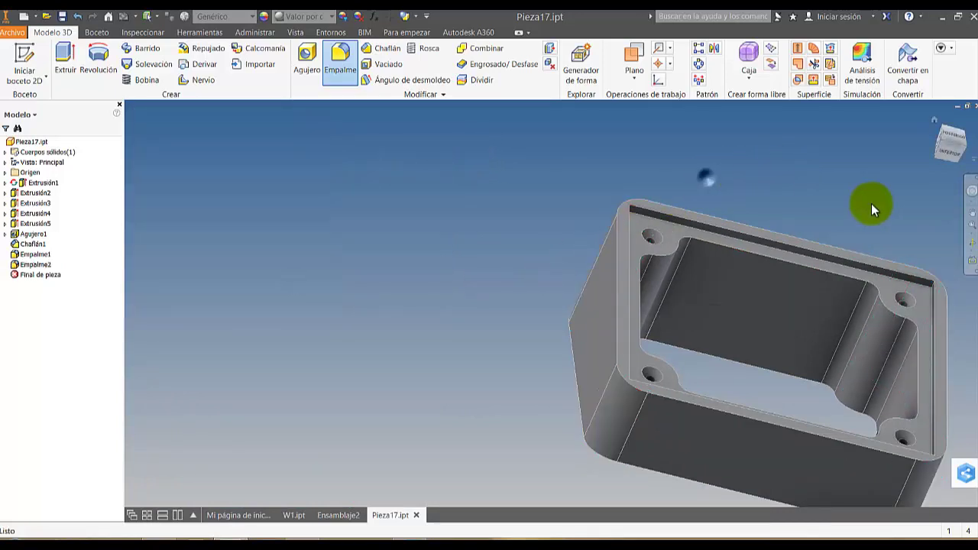
Examine the rounded outer corners and the wall thickness left between them and the recess corners.
middle_drag(871, 204, 683, 179)
click(969, 240)
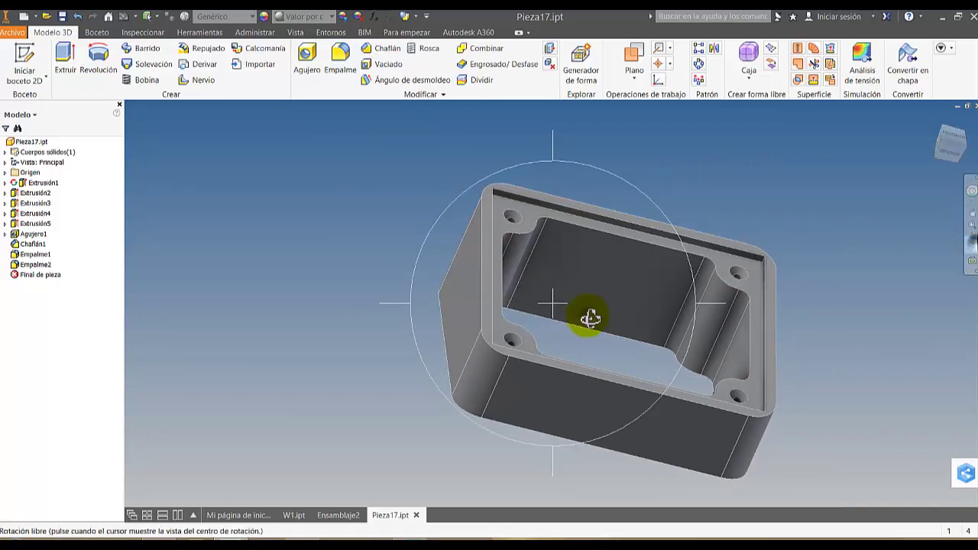
drag(590, 318, 411, 349)
scroll(642, 298, up, 5)
scroll(644, 304, down, 5)
scroll(615, 237, down, 4)
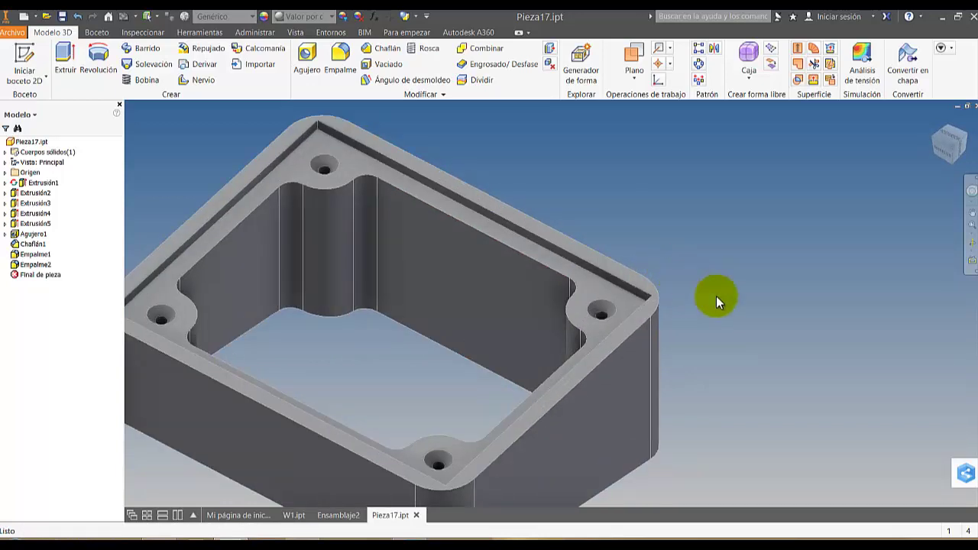
middle_drag(716, 295, 833, 288)
scroll(833, 288, up, 2)
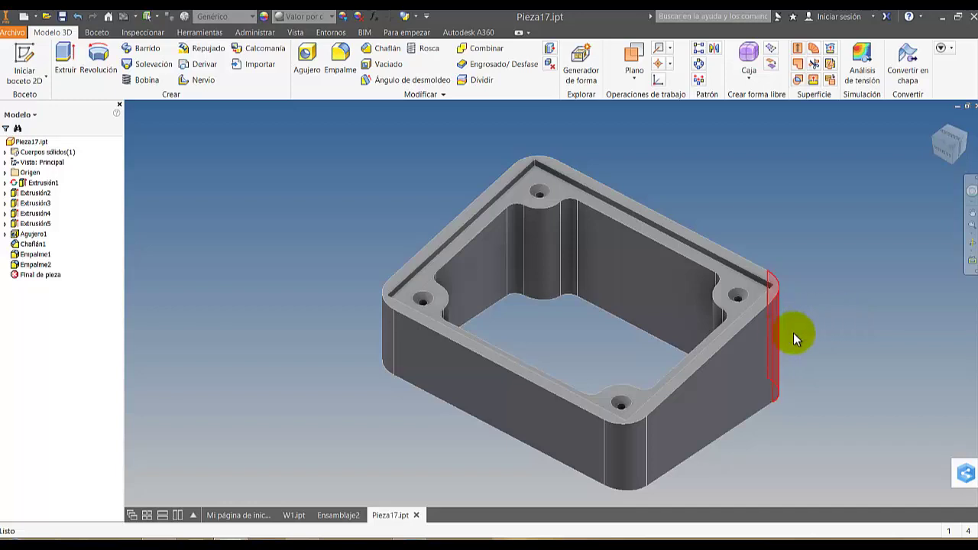
scroll(868, 341, up, 2)
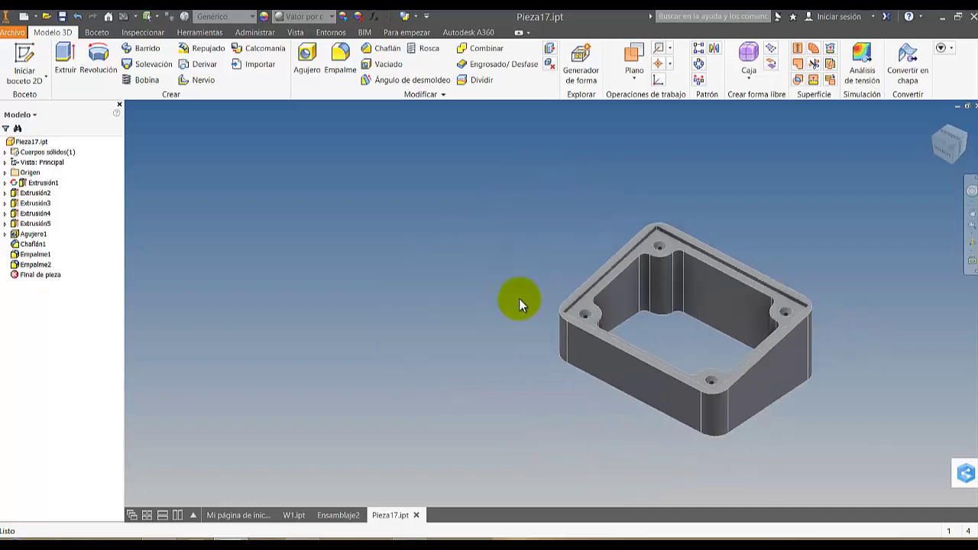
scroll(639, 359, up, 8)
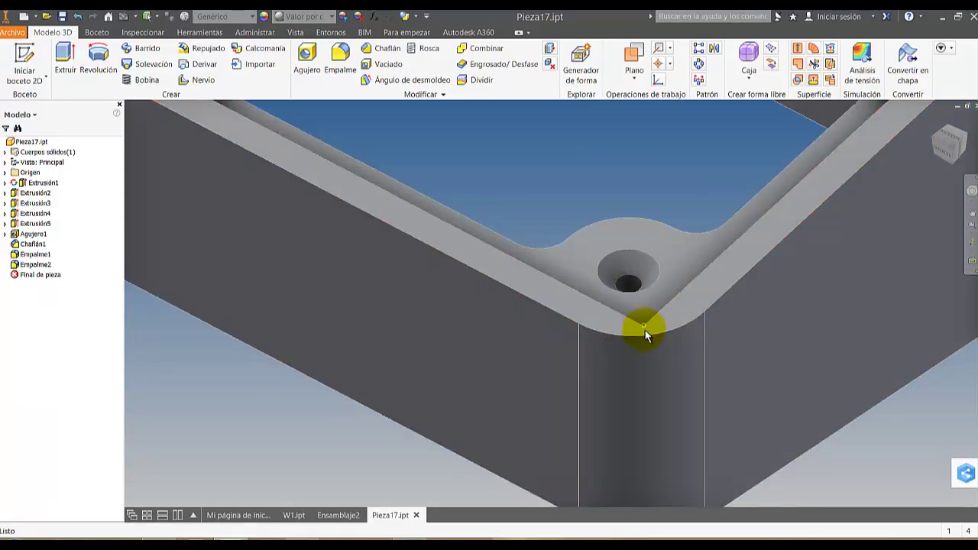
scroll(653, 364, down, 5)
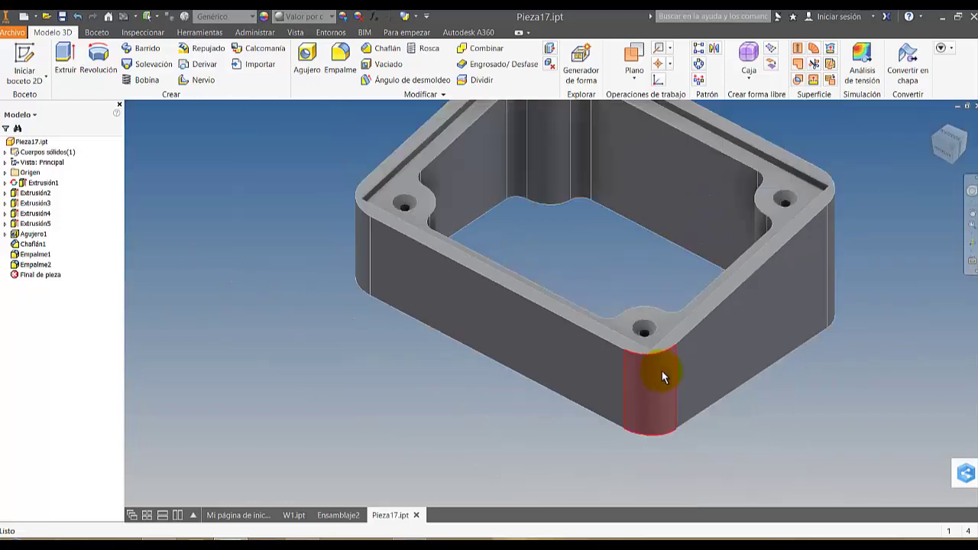
scroll(662, 375, down, 2)
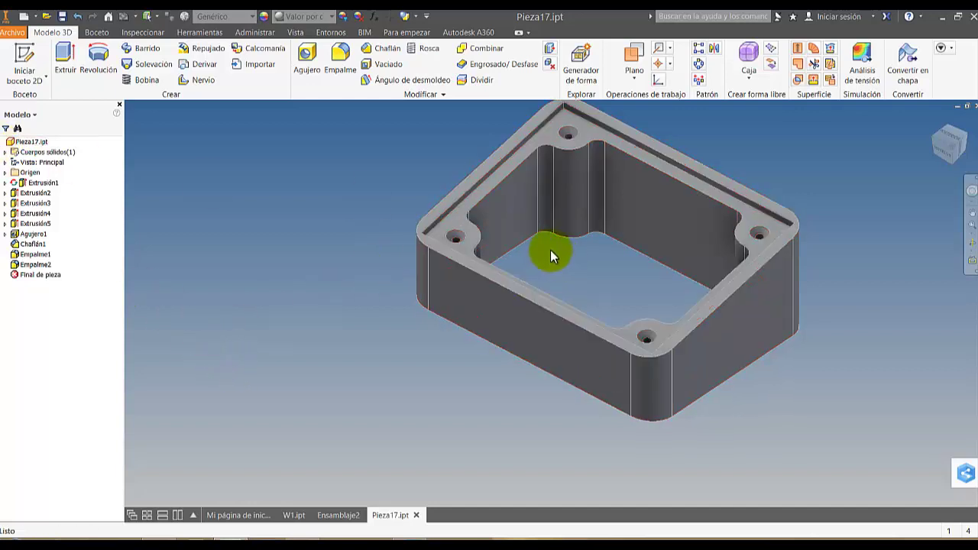
Edit the sketch of the second extrusion, set the outer outline's offset dimension to 3 mm, and finish the sketch.
click(25, 193)
click(59, 213)
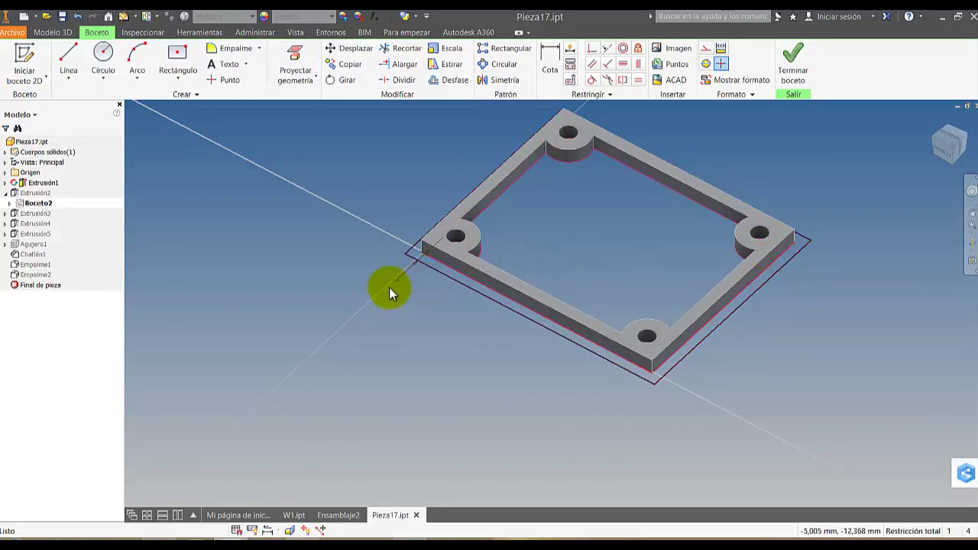
double_click(395, 283)
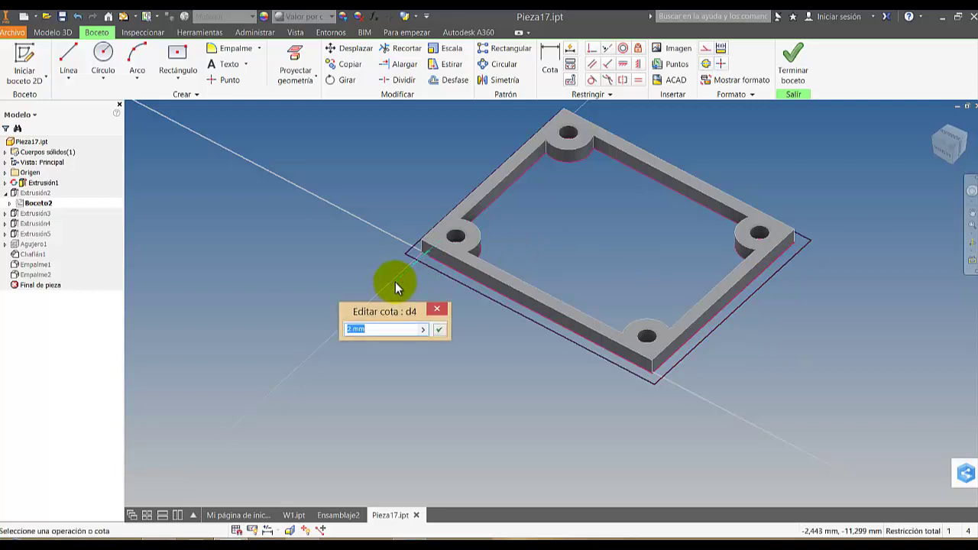
text(3)
key(Return)
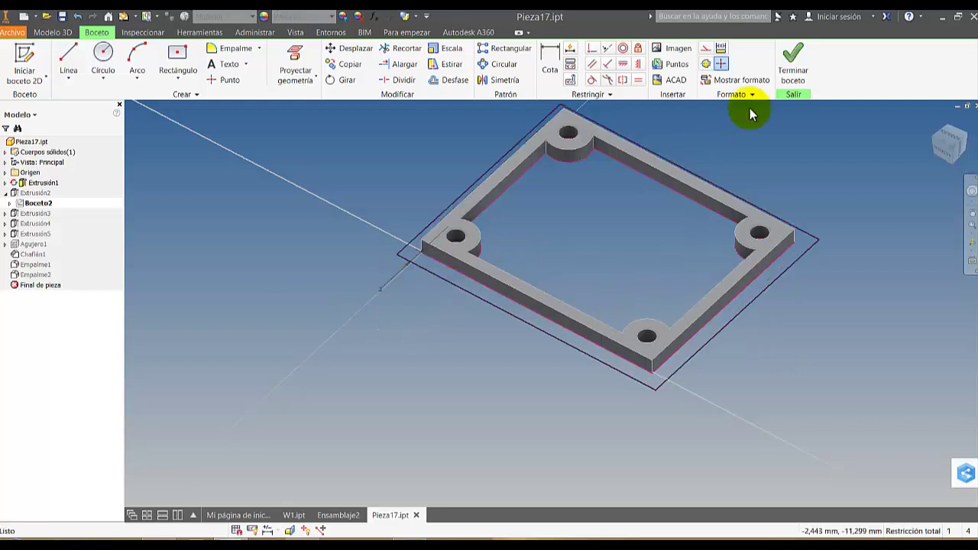
click(791, 57)
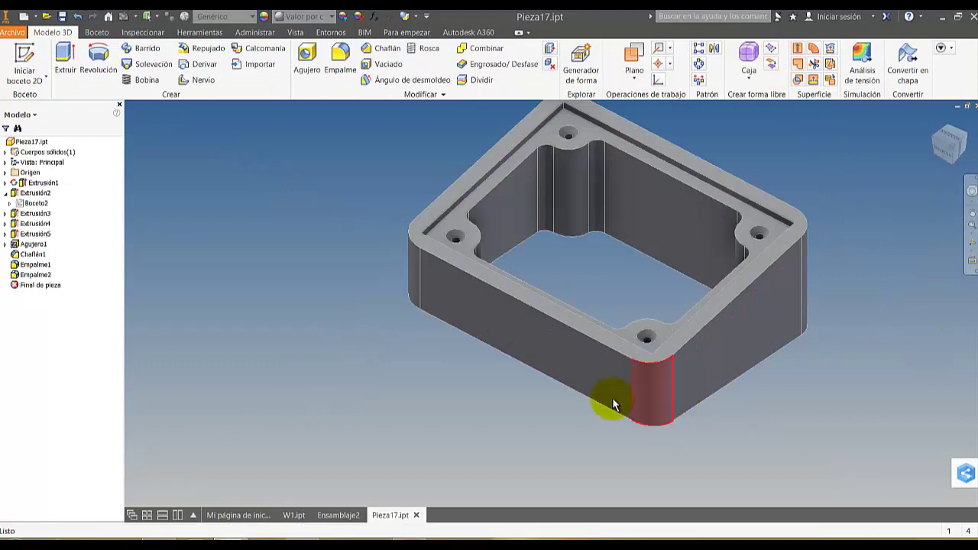
Inspect the enclosure's rim and recess corners and compare them with the circuit board's corners in W1.ipt, returning to Pieza17.ipt.
scroll(613, 405, up, 5)
scroll(709, 332, down, 2)
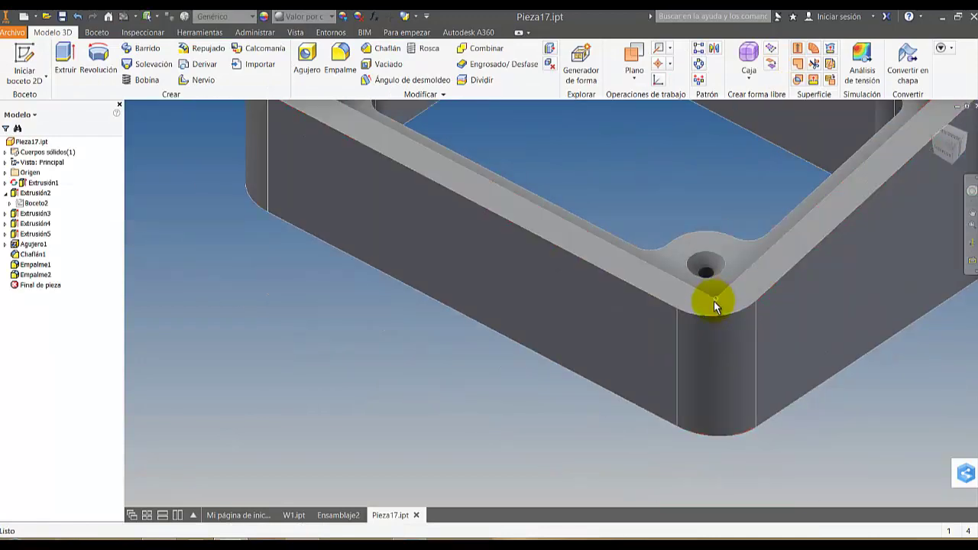
scroll(714, 302, down, 3)
middle_drag(716, 330, 694, 520)
scroll(577, 241, up, 6)
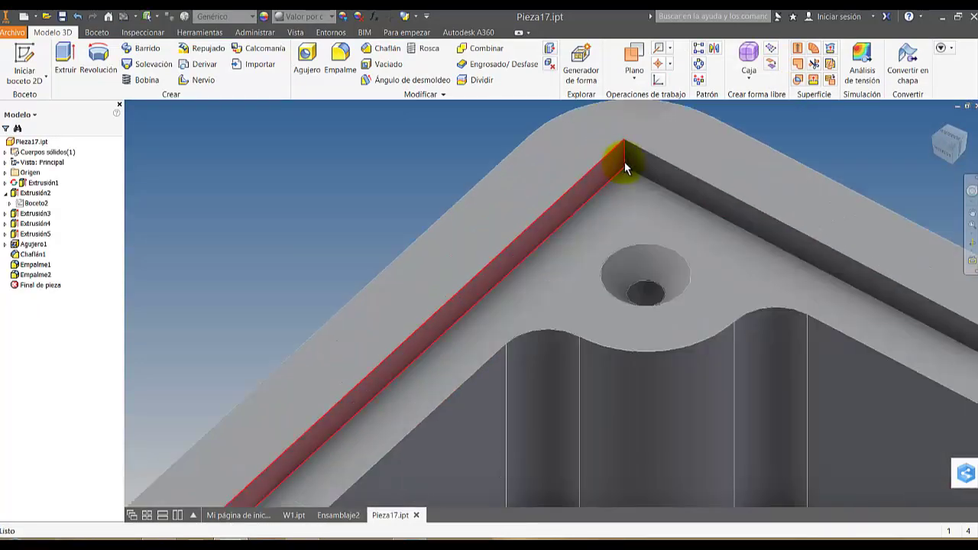
scroll(470, 365, down, 5)
click(293, 515)
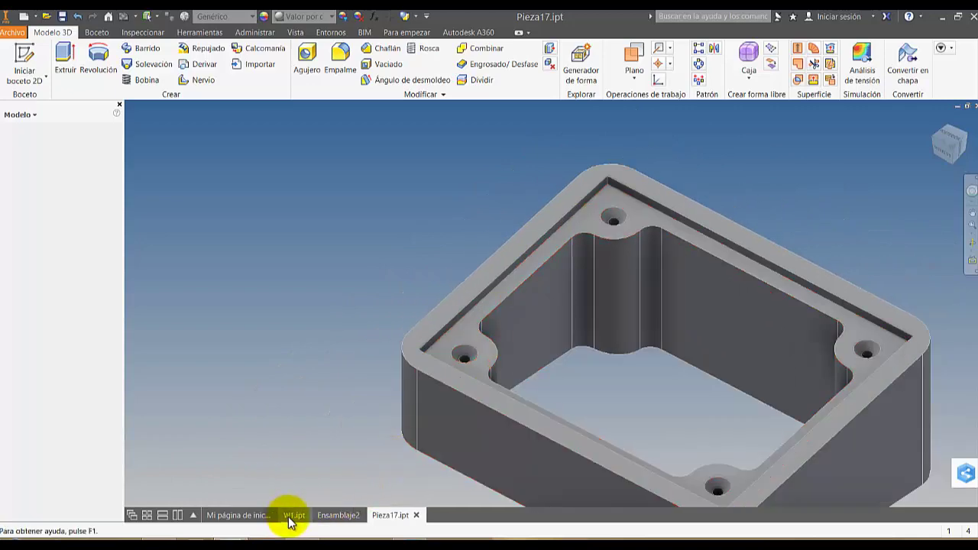
scroll(639, 453, up, 8)
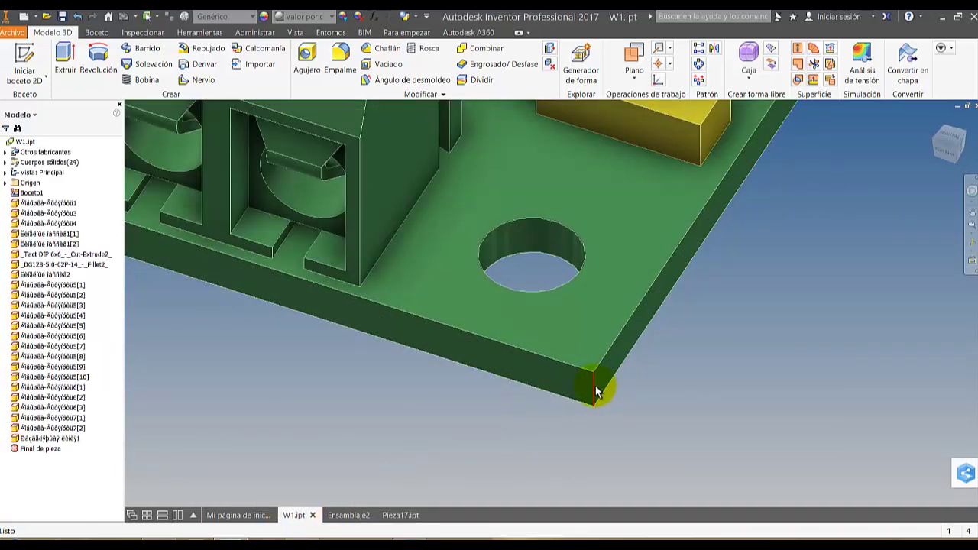
scroll(596, 391, down, 8)
click(366, 517)
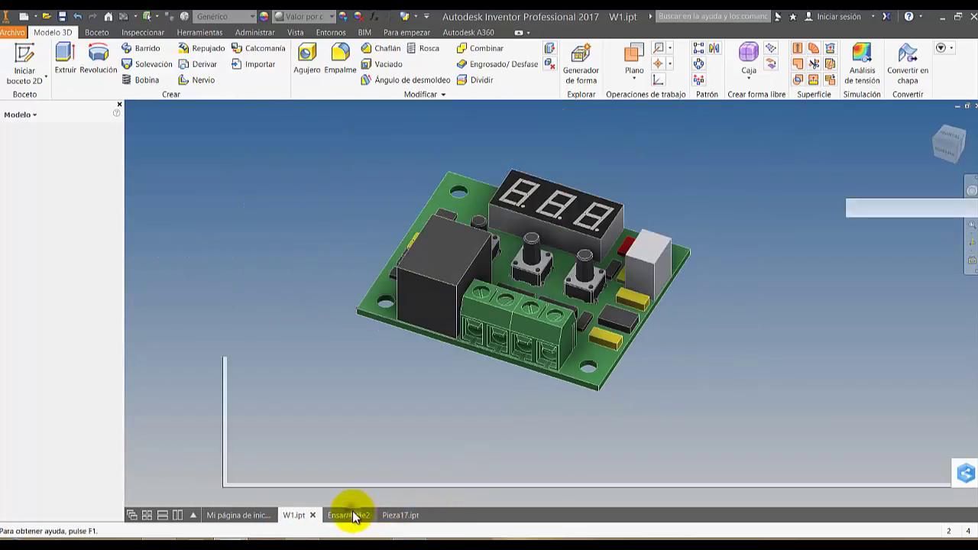
click(389, 515)
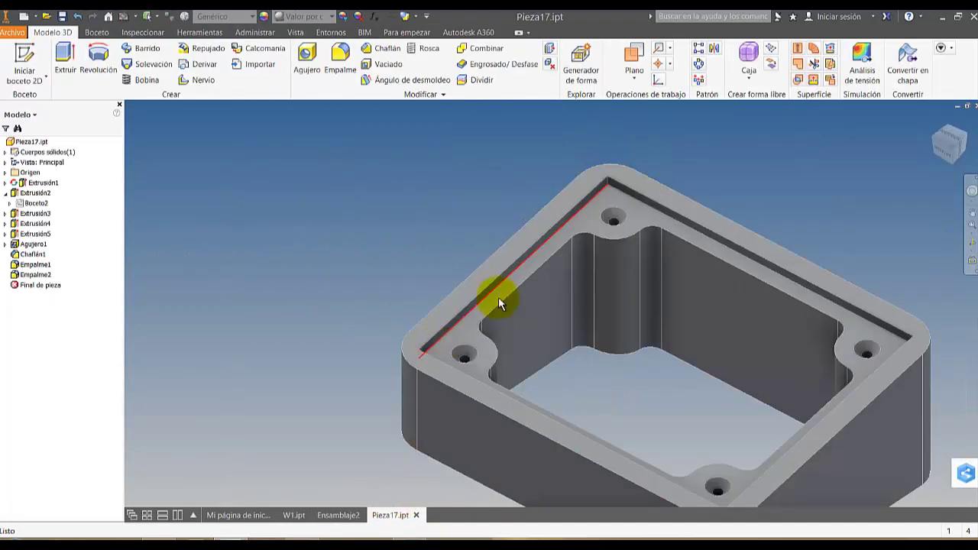
scroll(580, 191, up, 5)
scroll(575, 227, down, 5)
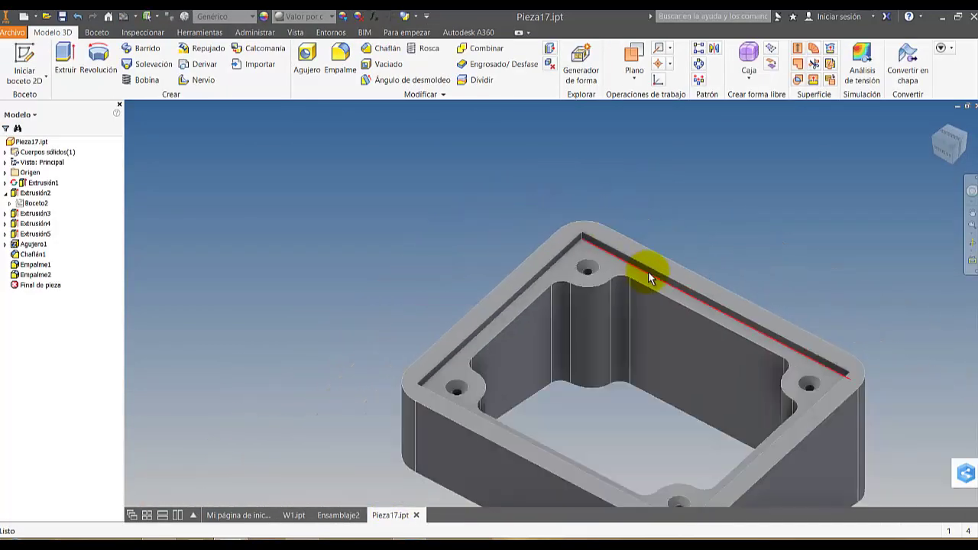
Start a 0.5 mm fillet on the enclosure's upper and lower outer perimeter edges and the upper and lower edges of its inner opening.
click(972, 244)
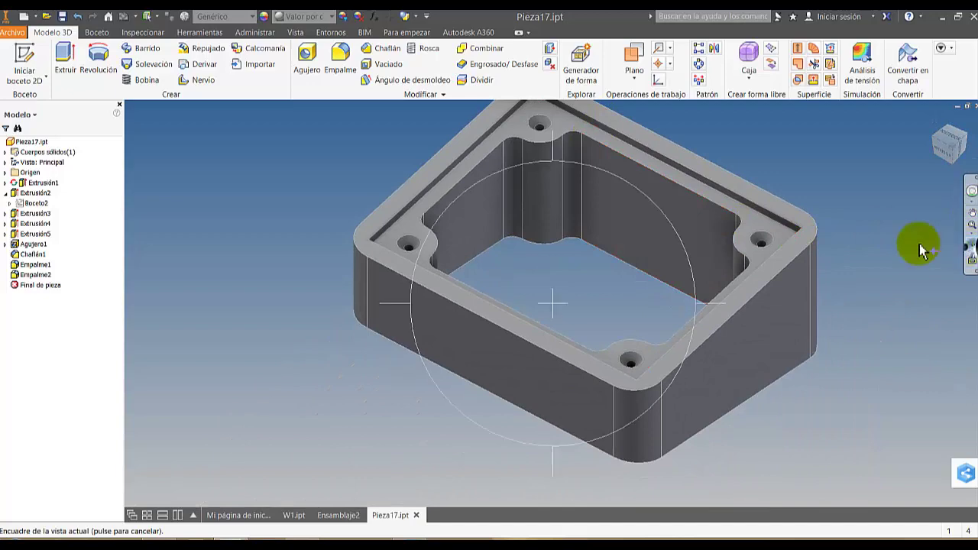
drag(635, 280, 670, 209)
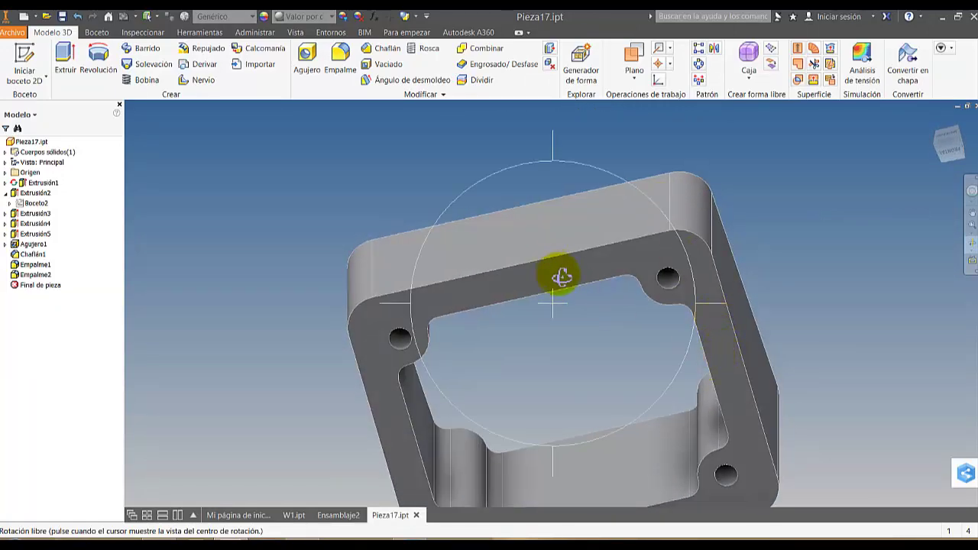
drag(542, 278, 596, 338)
key(Escape)
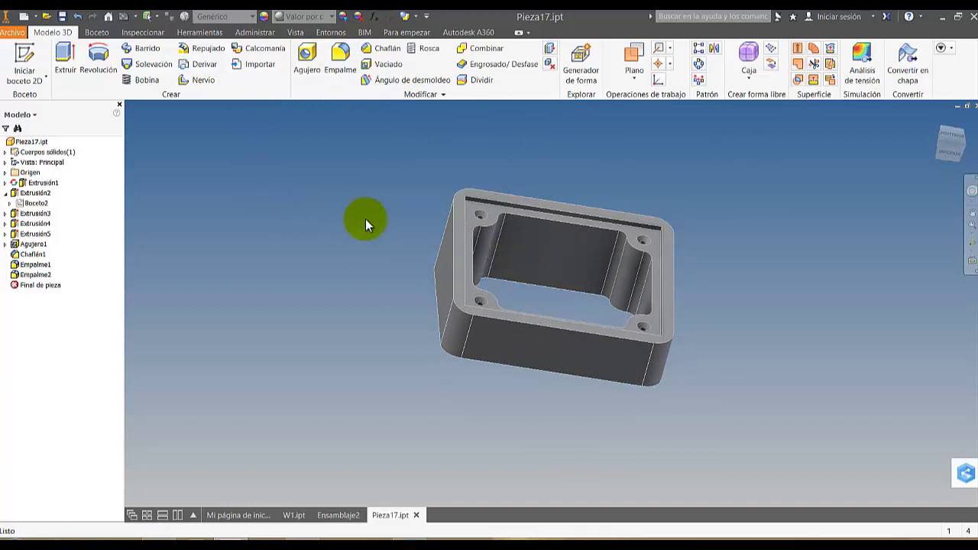
click(337, 68)
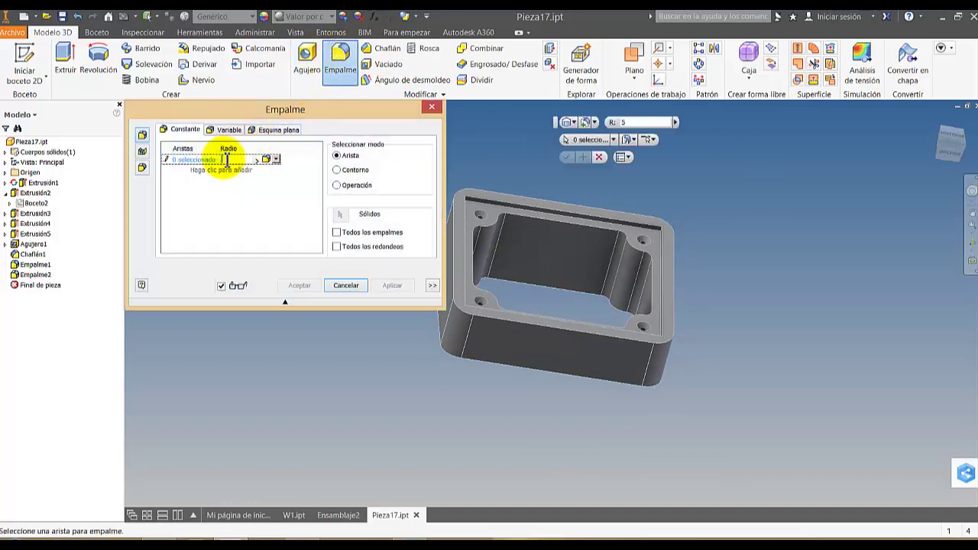
click(580, 204)
click(545, 373)
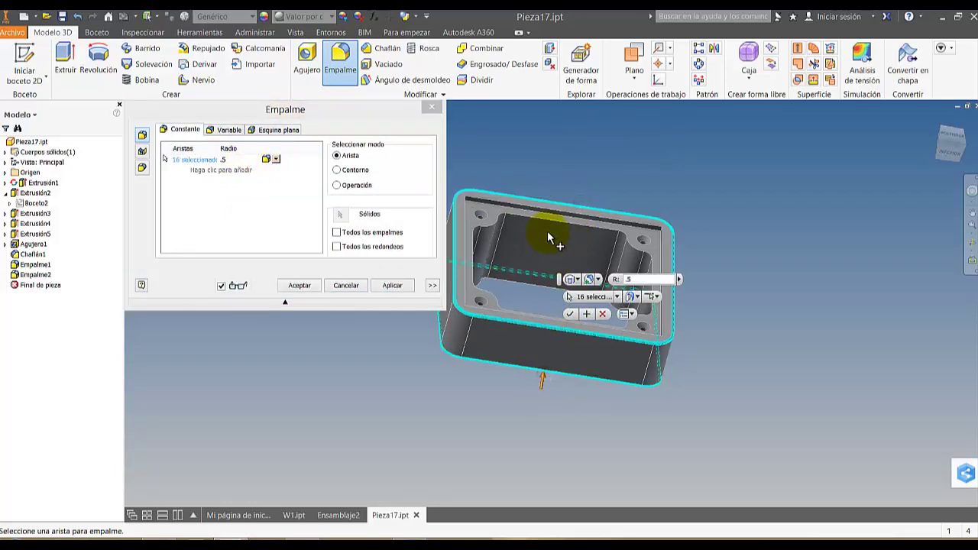
click(522, 281)
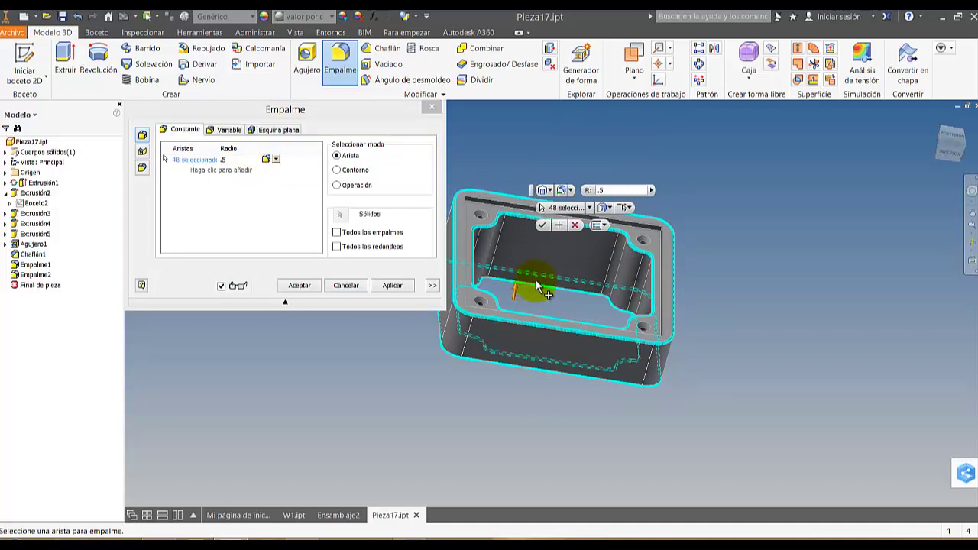
Add the four upper edges of the board recess to the fillet selection, set the radius to 0.4 mm, and apply the fillet.
scroll(607, 274, up, 8)
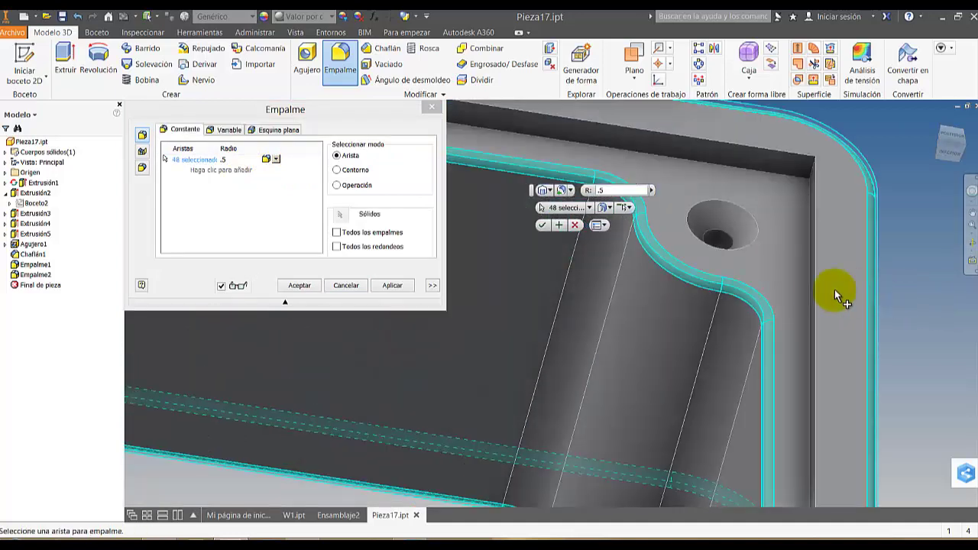
click(816, 291)
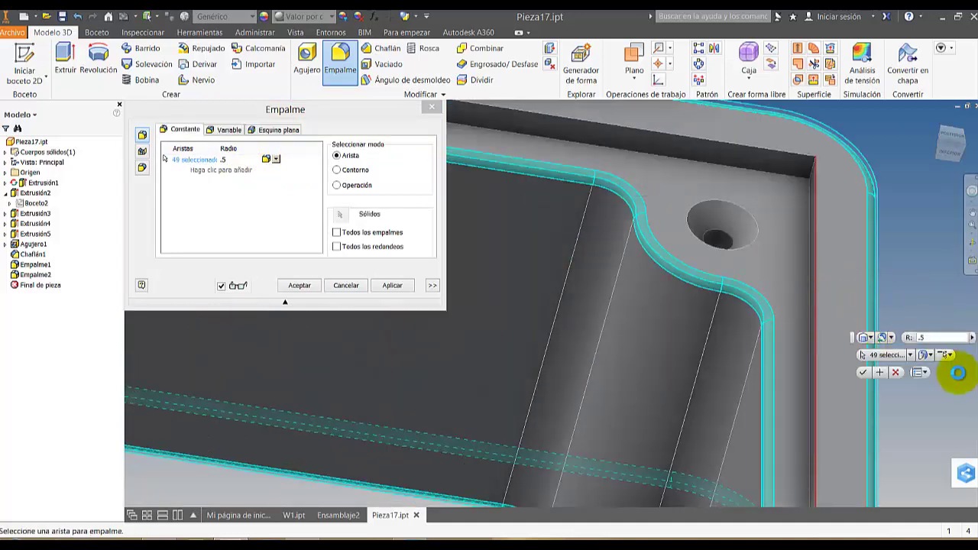
click(779, 155)
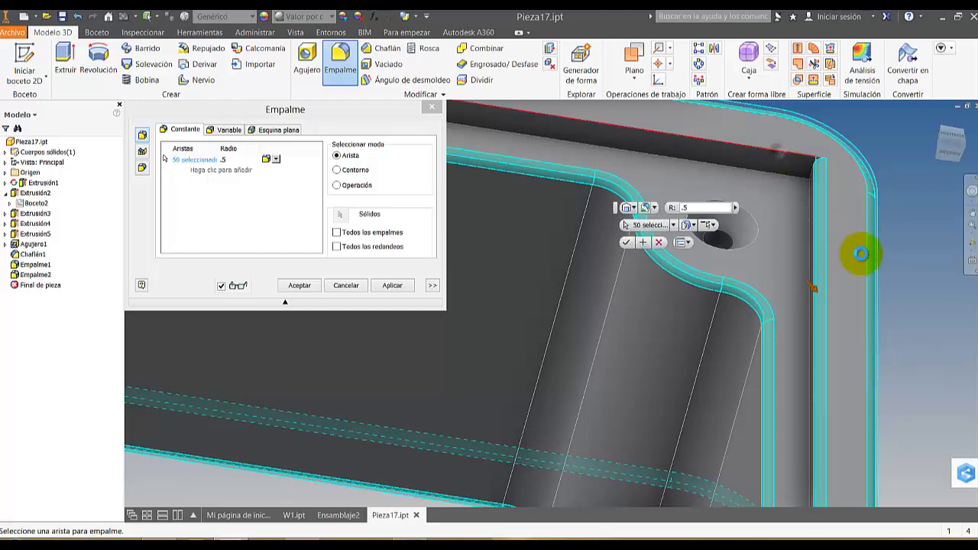
scroll(871, 238, down, 10)
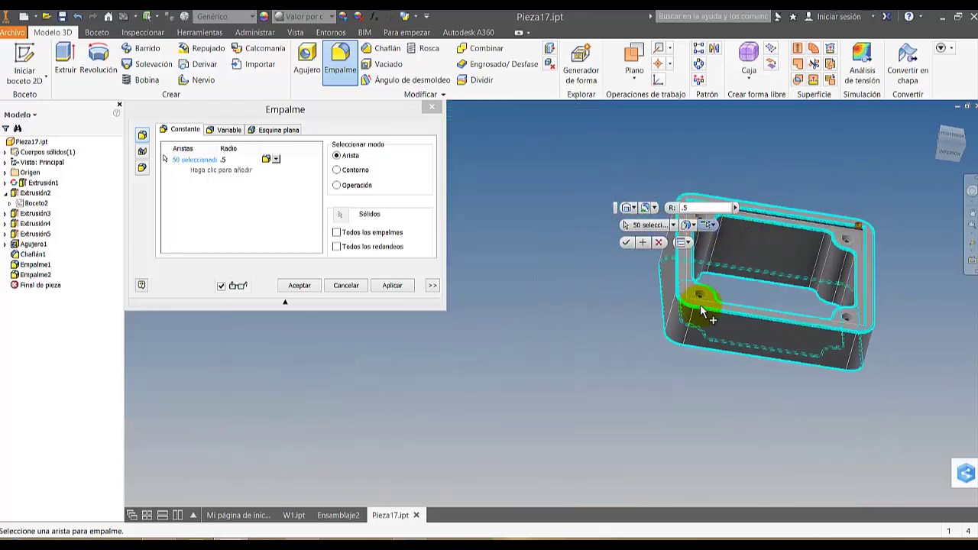
scroll(700, 304, up, 8)
click(642, 282)
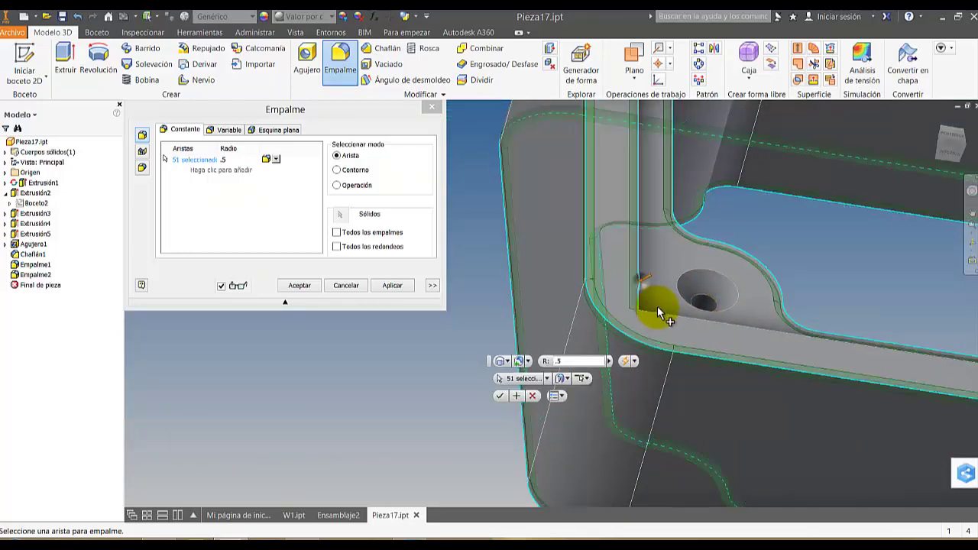
click(658, 308)
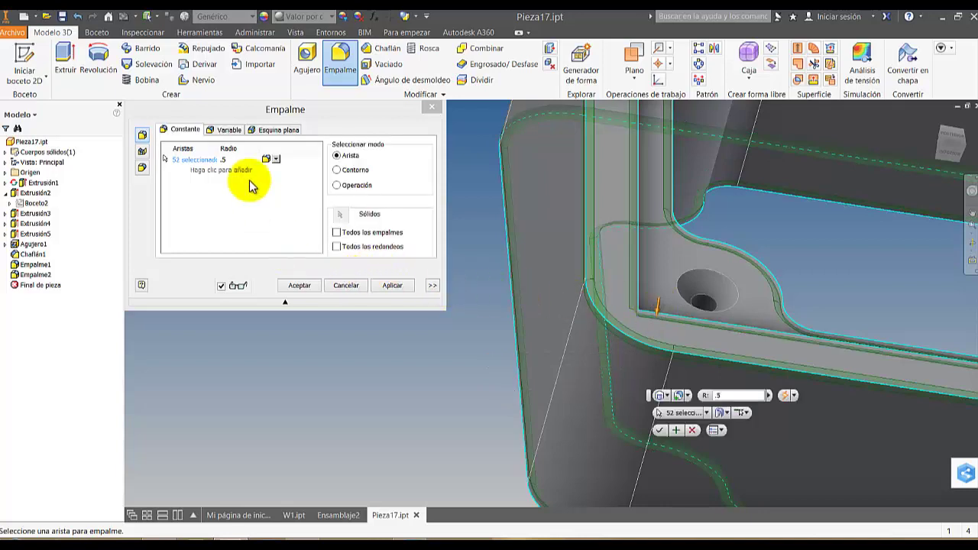
click(234, 159)
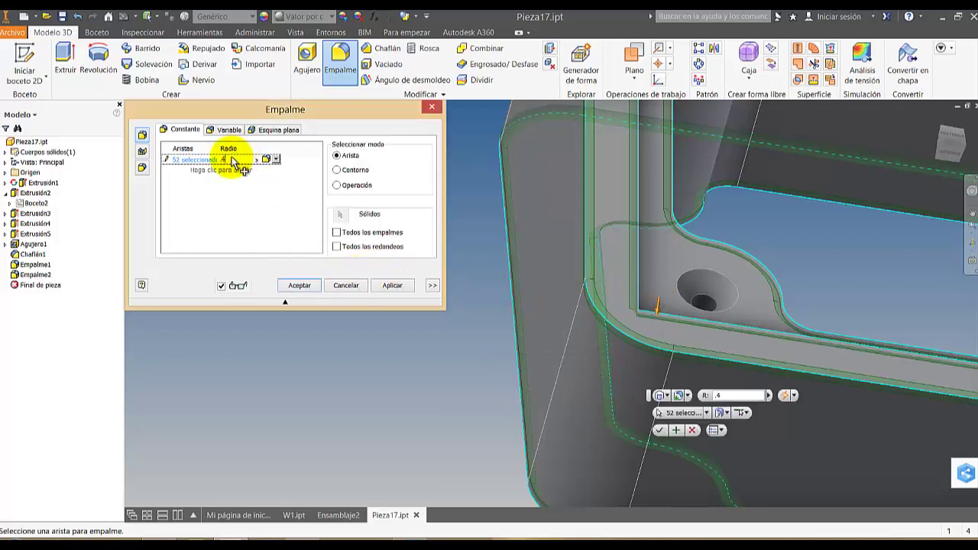
click(392, 285)
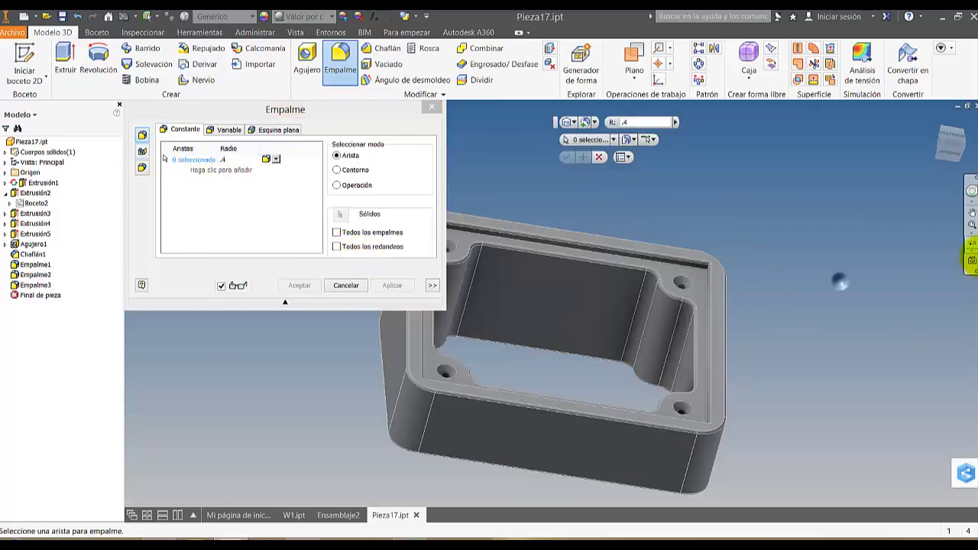
Close the fillet command and examine the enclosure's filleted rim, recess and opening edges from several angles.
click(972, 249)
drag(535, 334, 666, 211)
scroll(681, 161, up, 8)
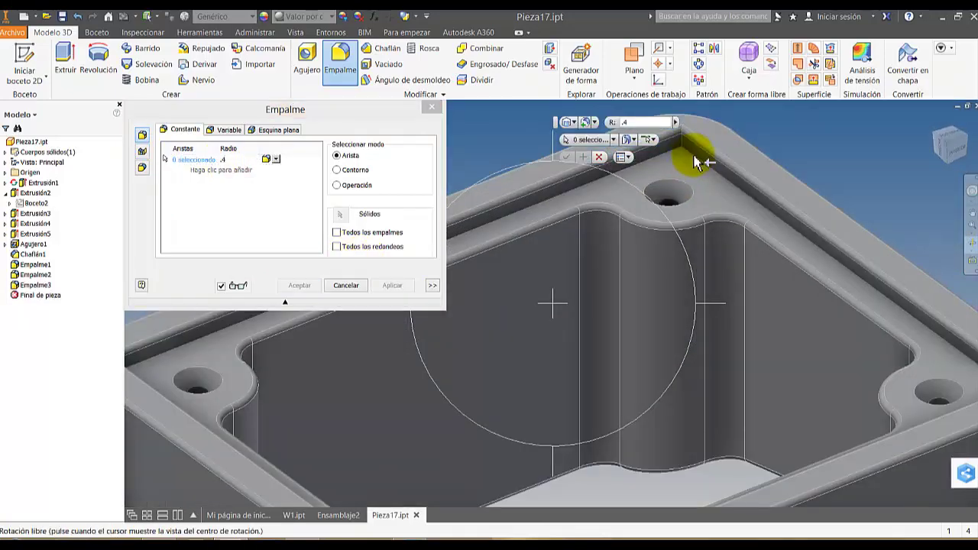
scroll(695, 235, down, 5)
middle_drag(686, 243, 787, 173)
key(Escape)
key(Escape)
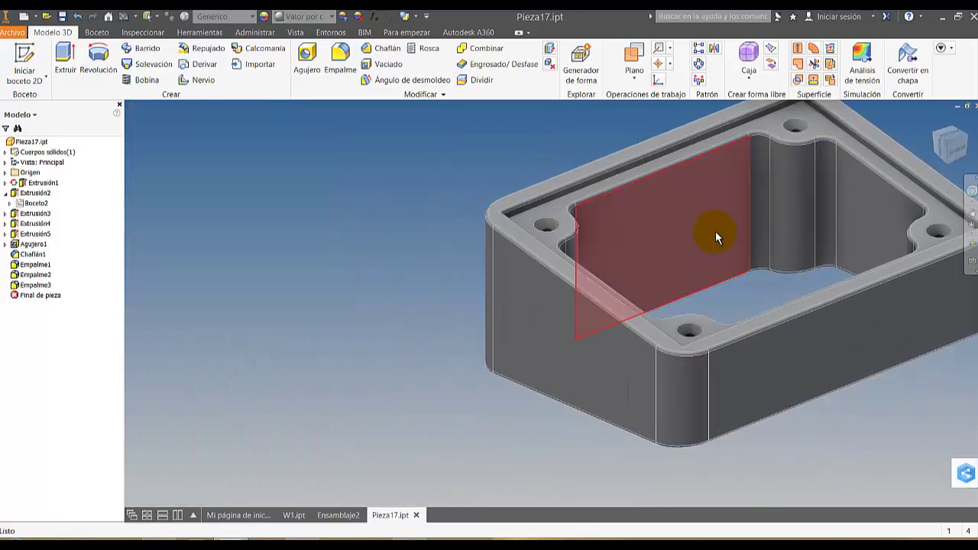
scroll(716, 233, down, 3)
middle_drag(853, 244, 647, 279)
scroll(647, 279, up, 1)
click(971, 242)
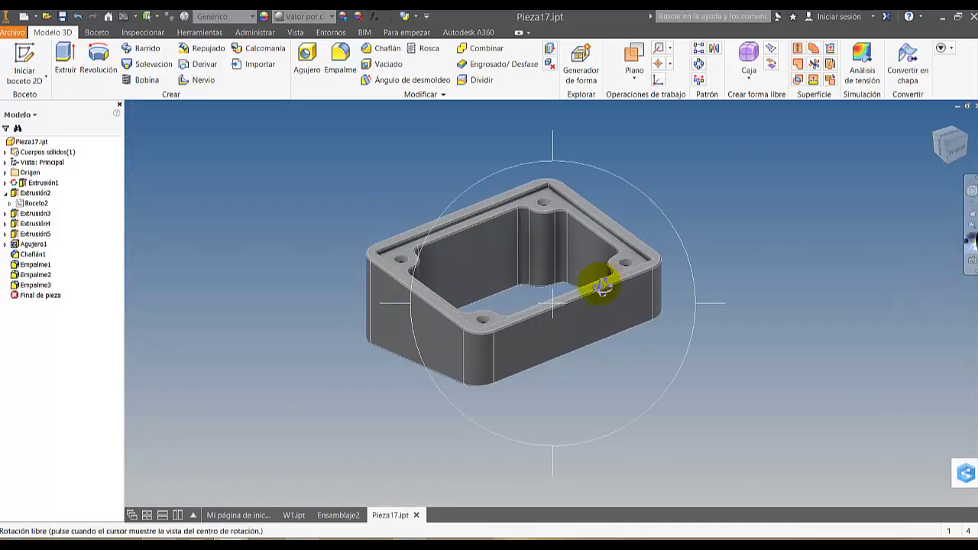
drag(554, 287, 449, 274)
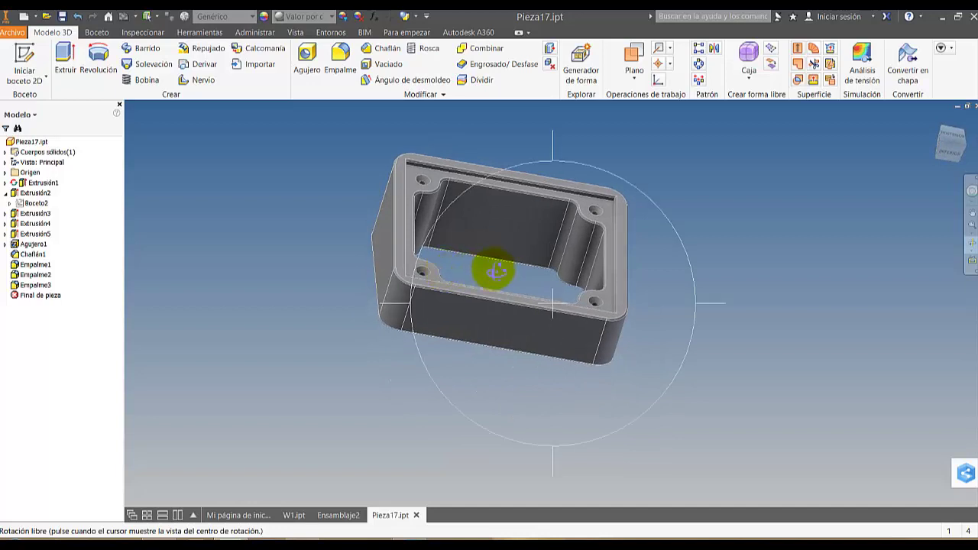
drag(502, 260, 493, 284)
key(Escape)
Switch to the Ensamblaje2 assembly and examine how the circuit board fits the enclosure's recess, corner and standoff holes.
click(324, 513)
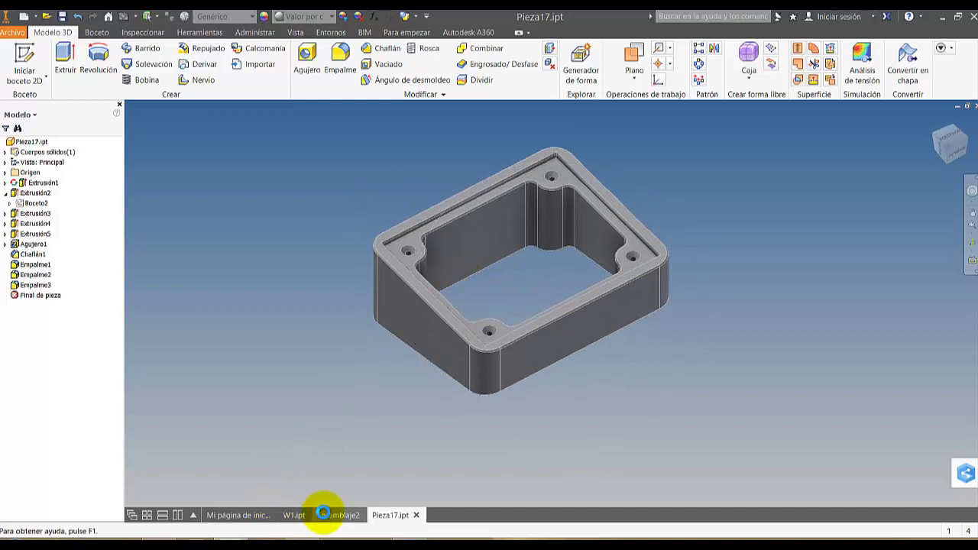
click(324, 516)
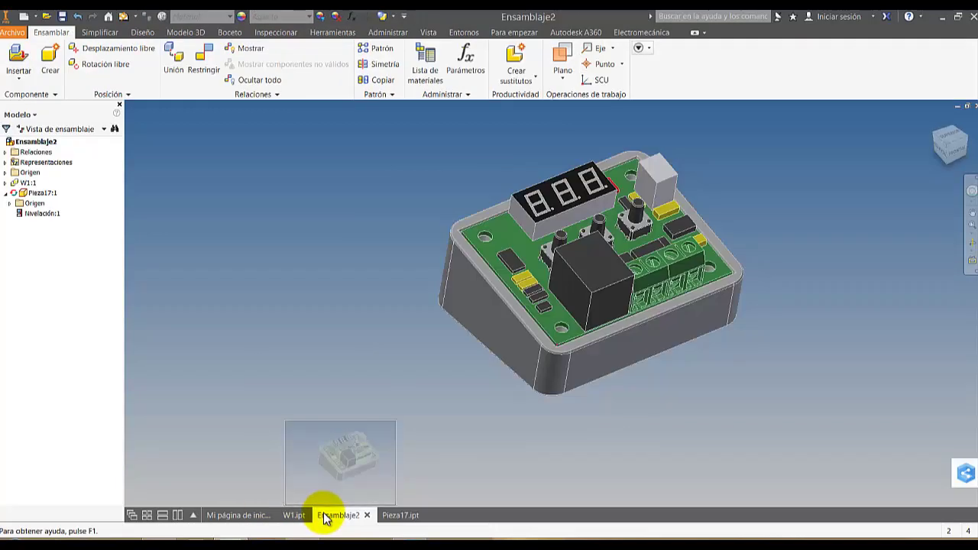
click(971, 234)
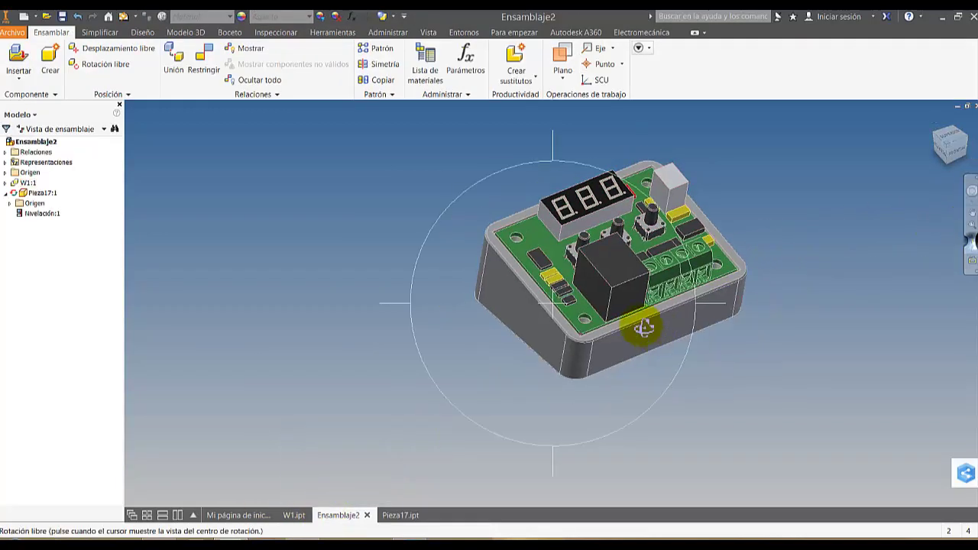
scroll(581, 315, down, 4)
drag(581, 315, 712, 330)
scroll(752, 289, down, 5)
scroll(770, 385, down, 4)
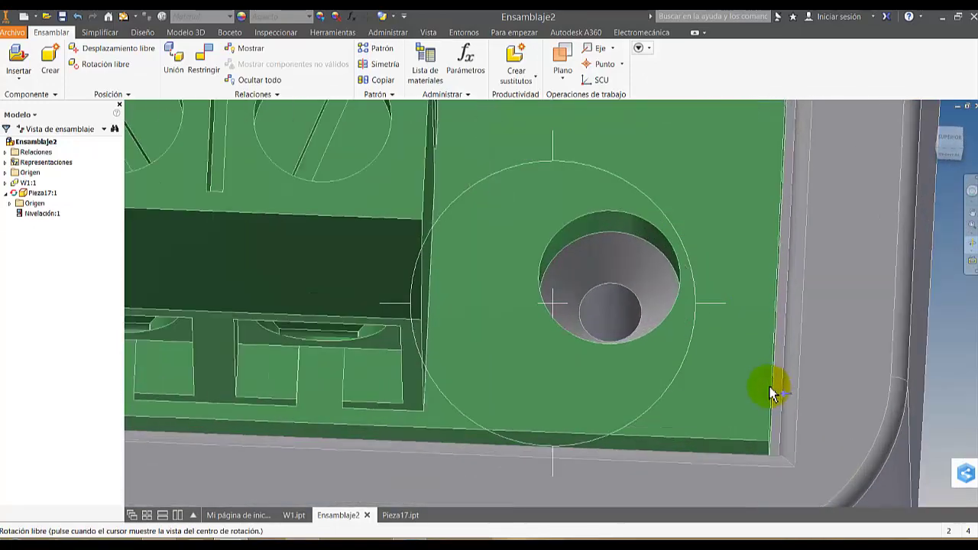
scroll(780, 403, up, 10)
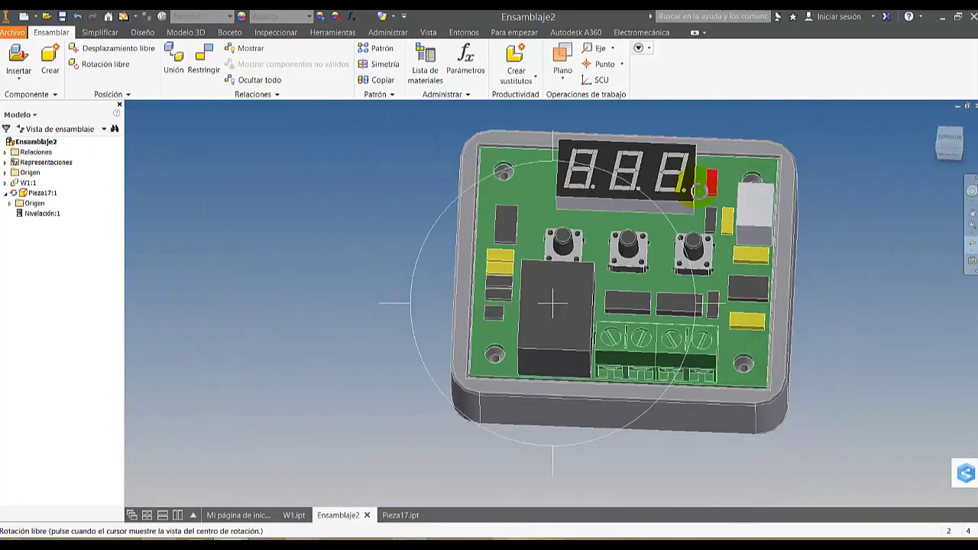
click(970, 211)
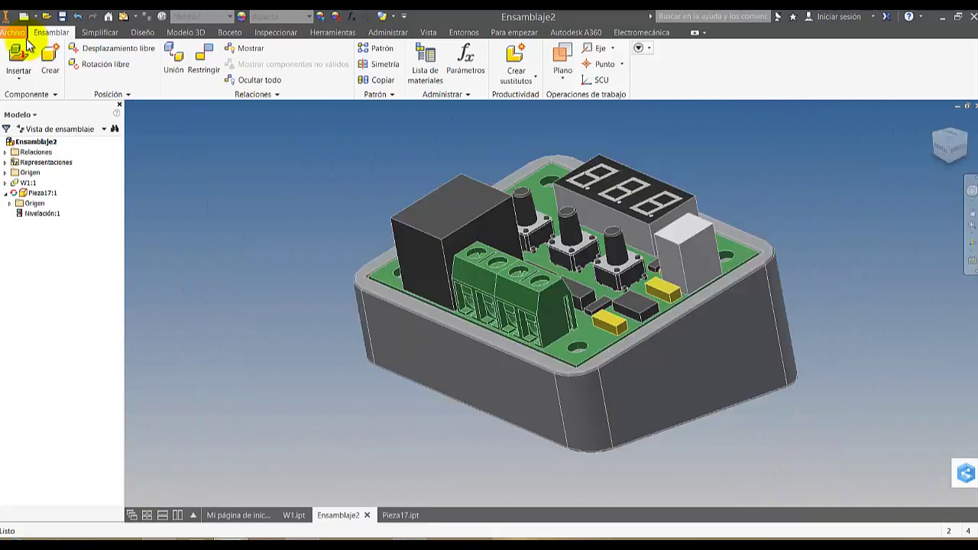
Save the assembly as Sorporte Termostato_Vid_16.iam in the PRIMER PROYECTO folder, including all its dependent files.
click(62, 16)
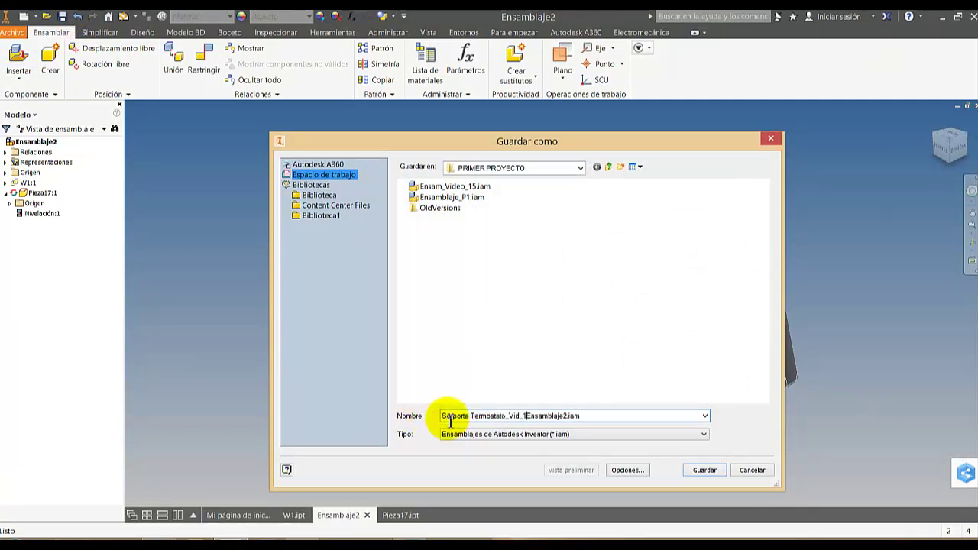
click(705, 469)
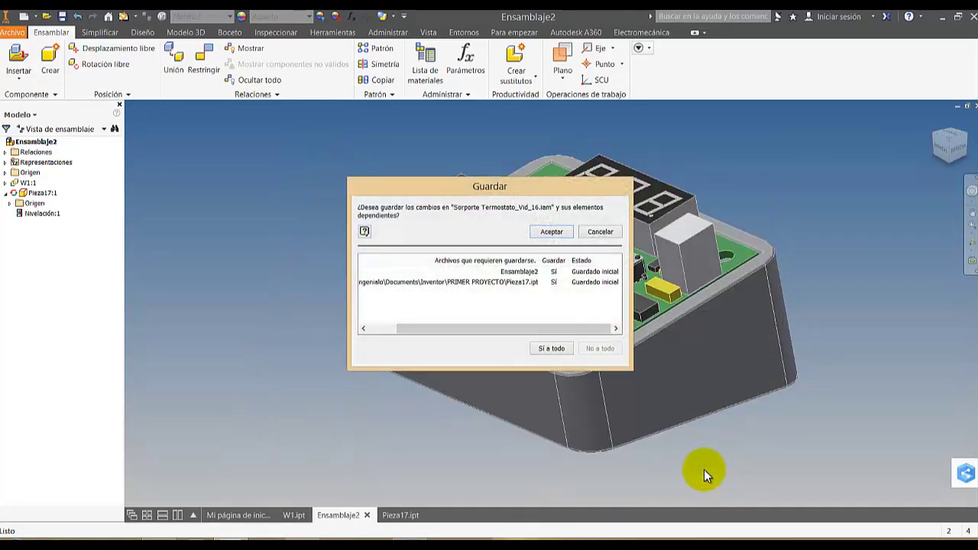
click(551, 348)
click(553, 231)
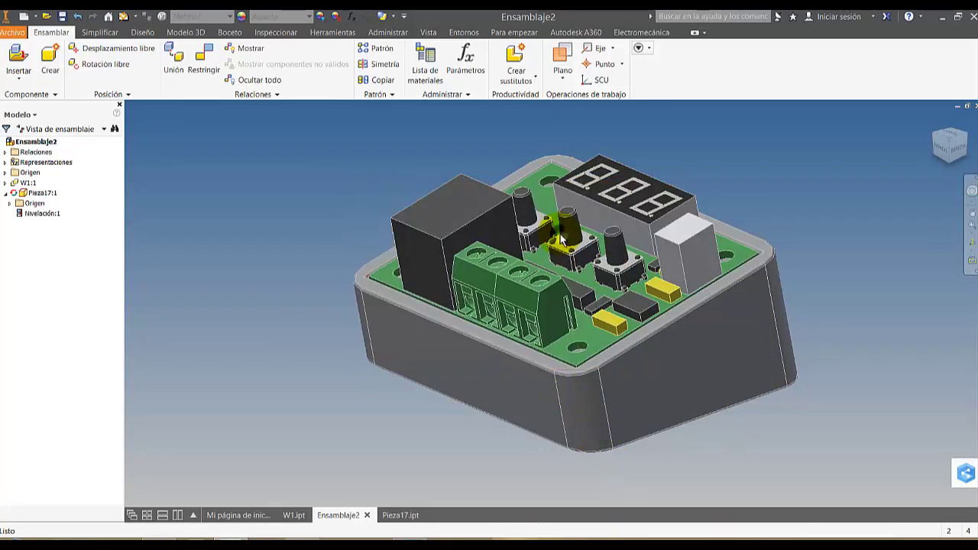
Open the enclosure part Pieza17 from the assembly and show the environment commands that include 3D printing.
right_click(772, 319)
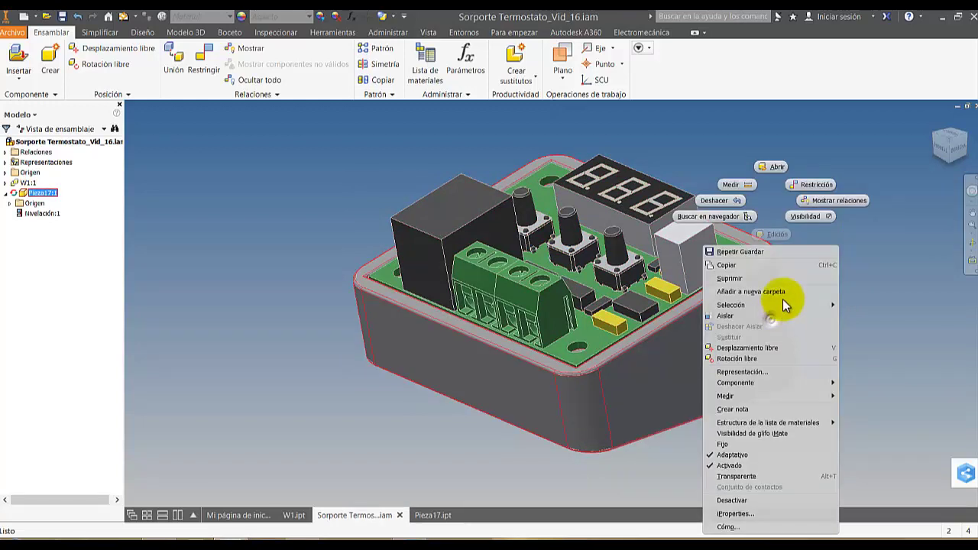
click(774, 168)
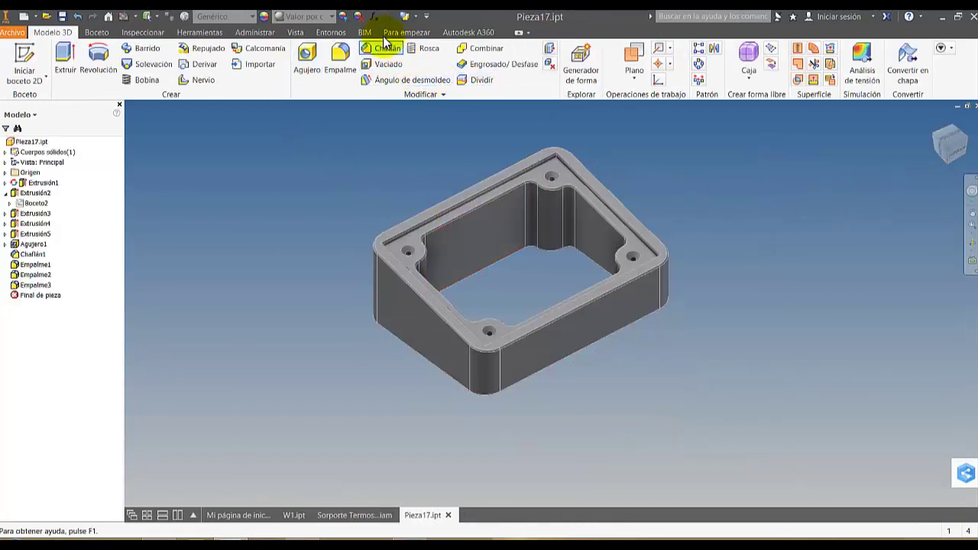
click(335, 32)
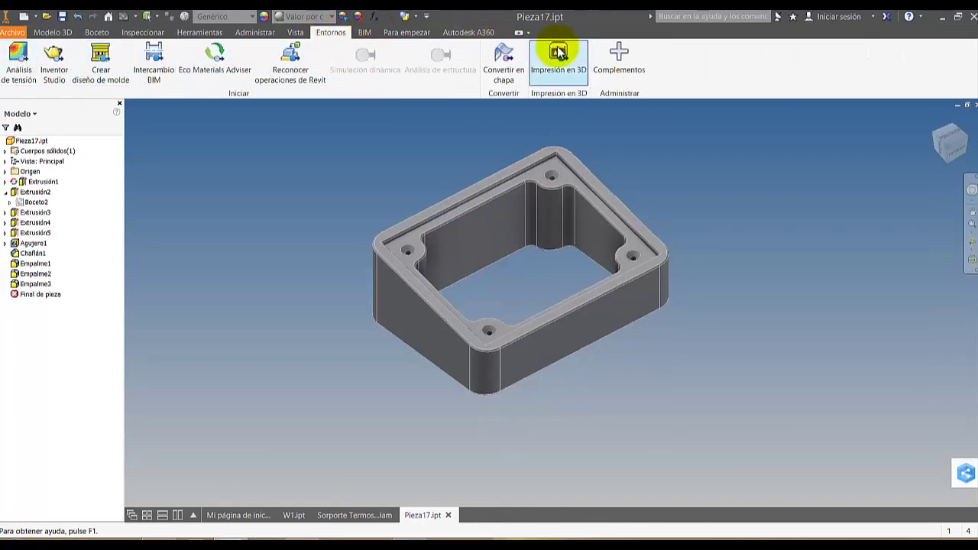
Enter the 3D printing environment for the part and review the list of available printers.
click(562, 72)
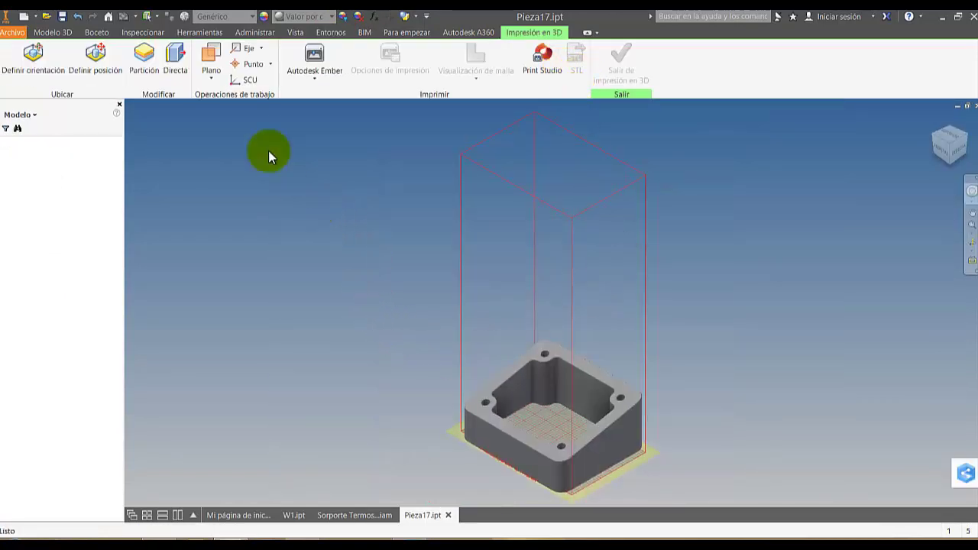
click(320, 80)
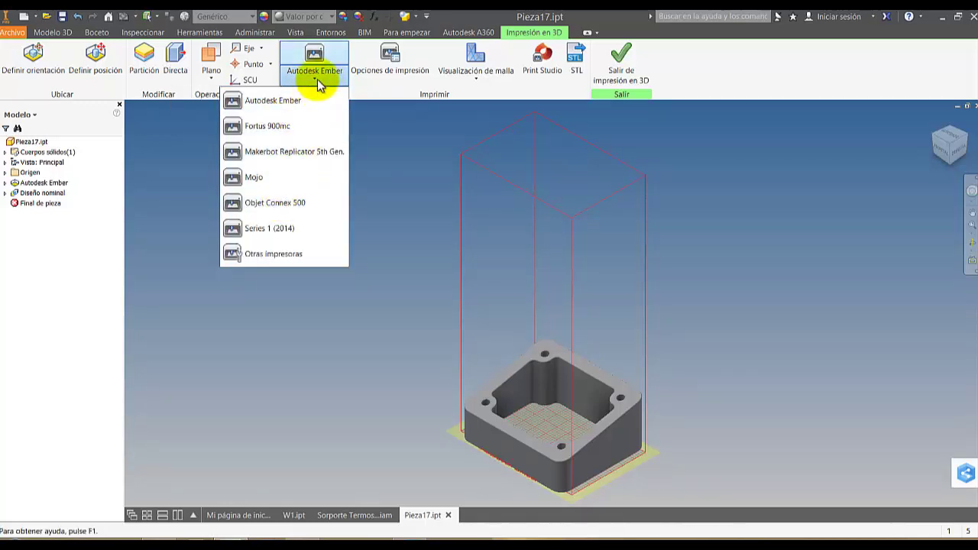
click(387, 183)
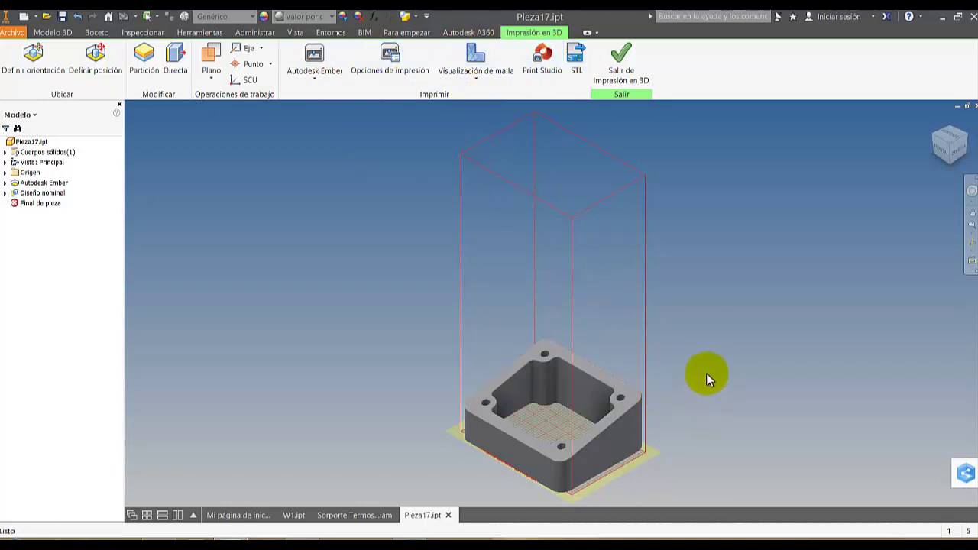
middle_drag(637, 439, 555, 301)
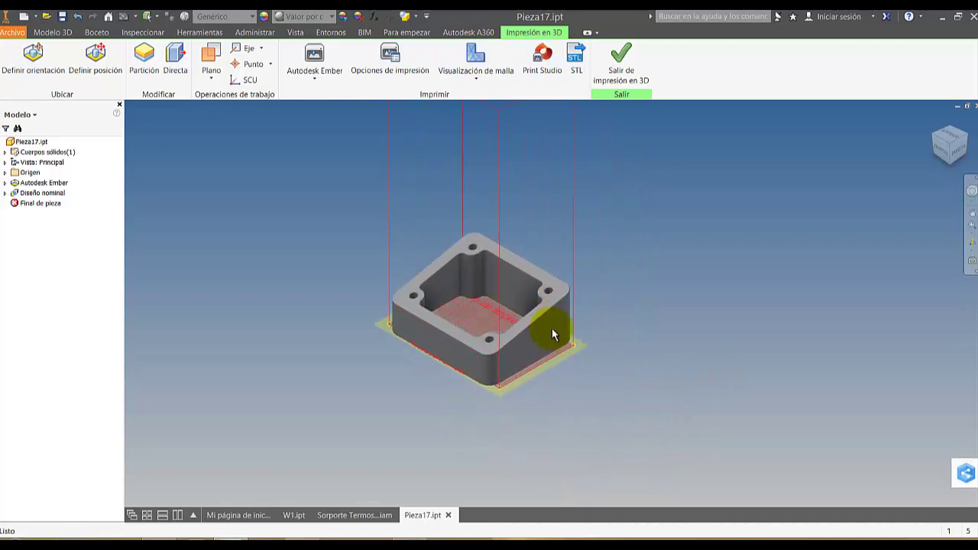
click(34, 55)
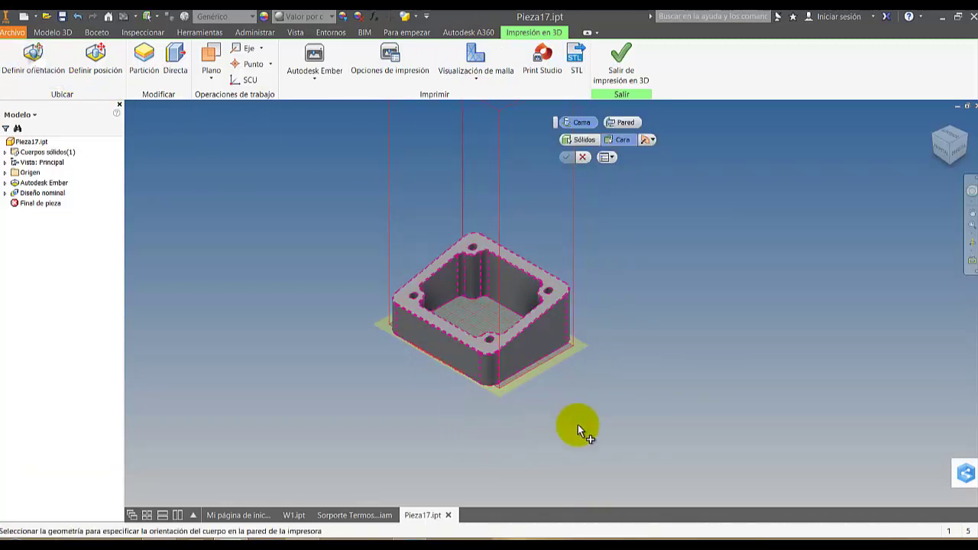
click(547, 347)
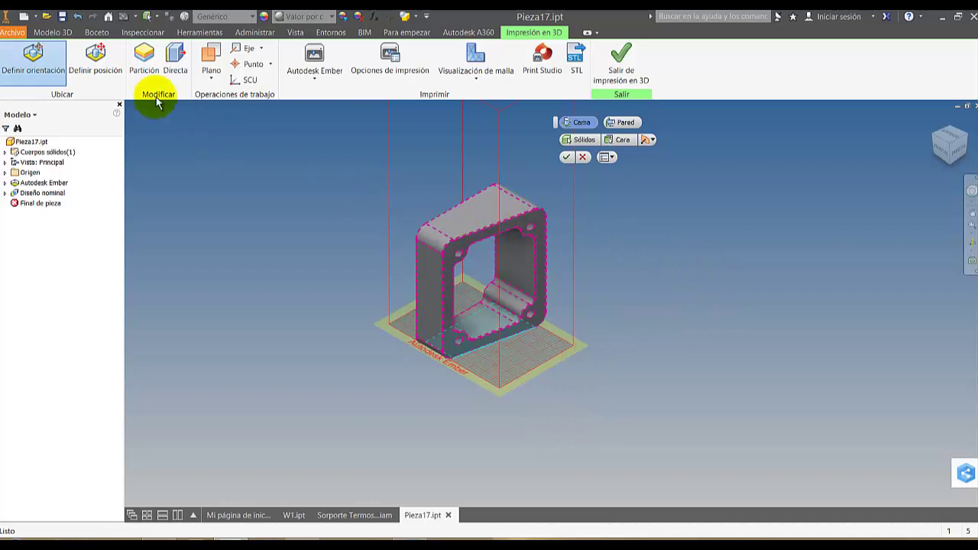
click(30, 55)
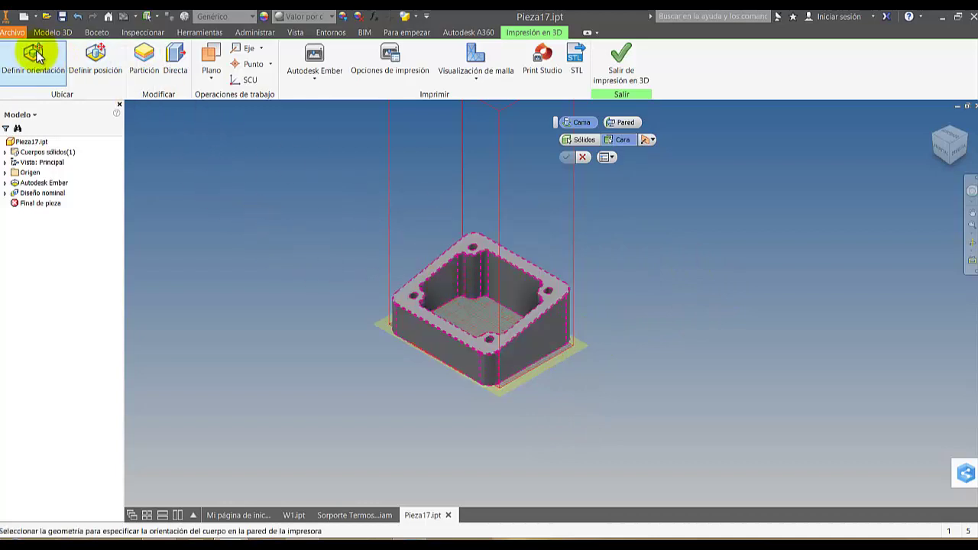
click(560, 285)
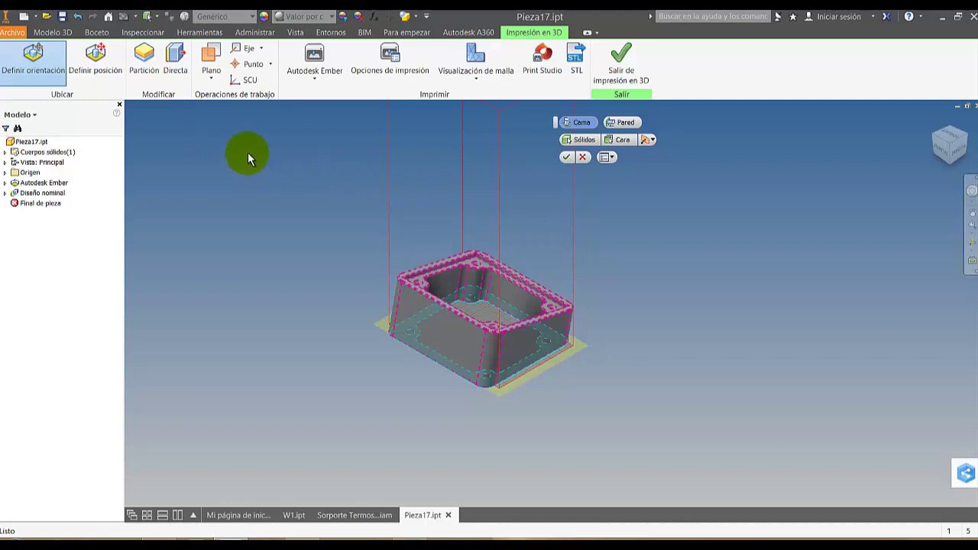
click(30, 52)
click(549, 338)
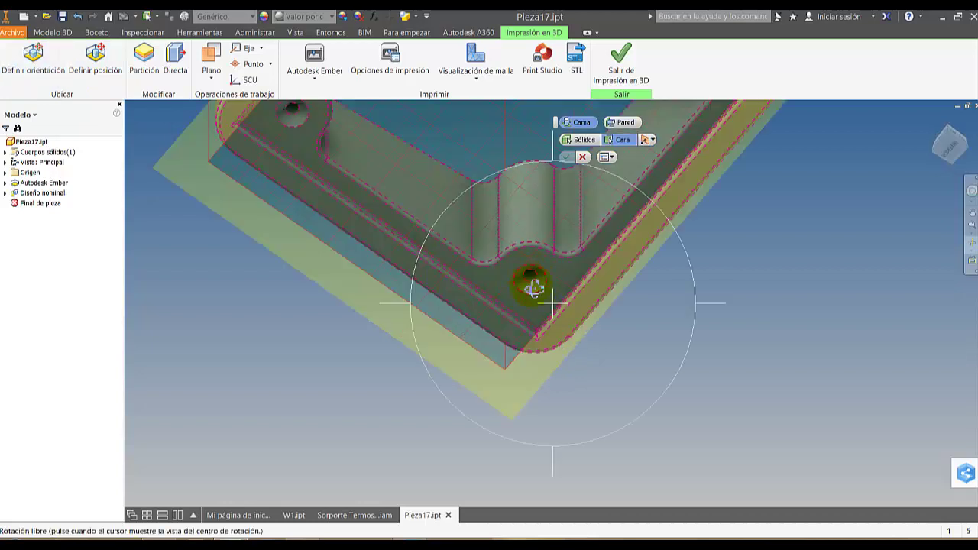
scroll(538, 288, down, 6)
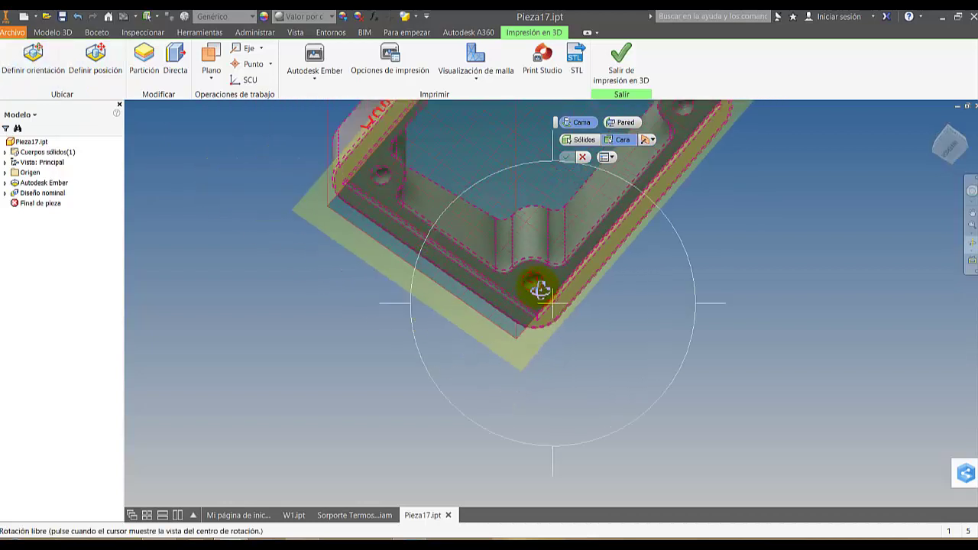
shift+middle_drag(545, 253, 504, 285)
drag(542, 293, 567, 290)
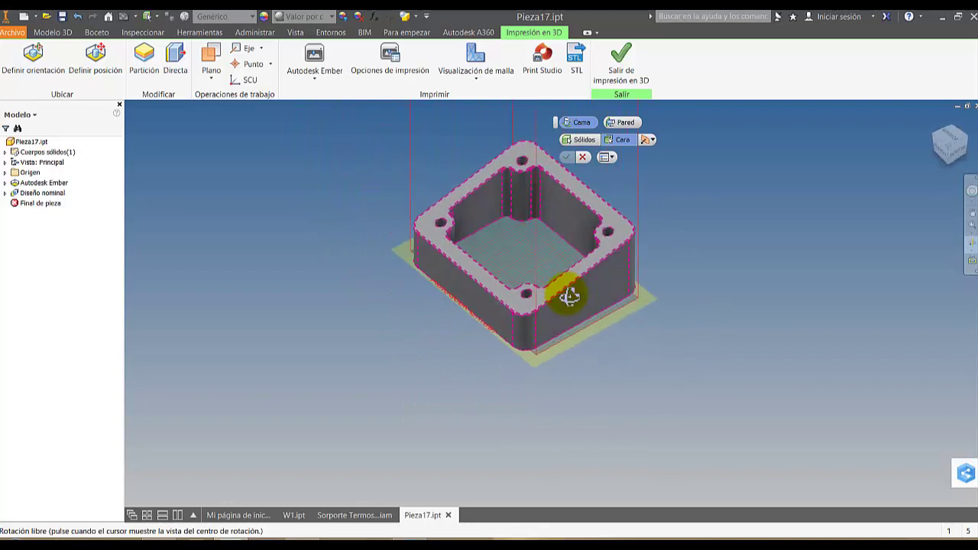
Orient the part so its plain sloped face with four holes rests on the printer bed, recessed rim facing up.
click(35, 68)
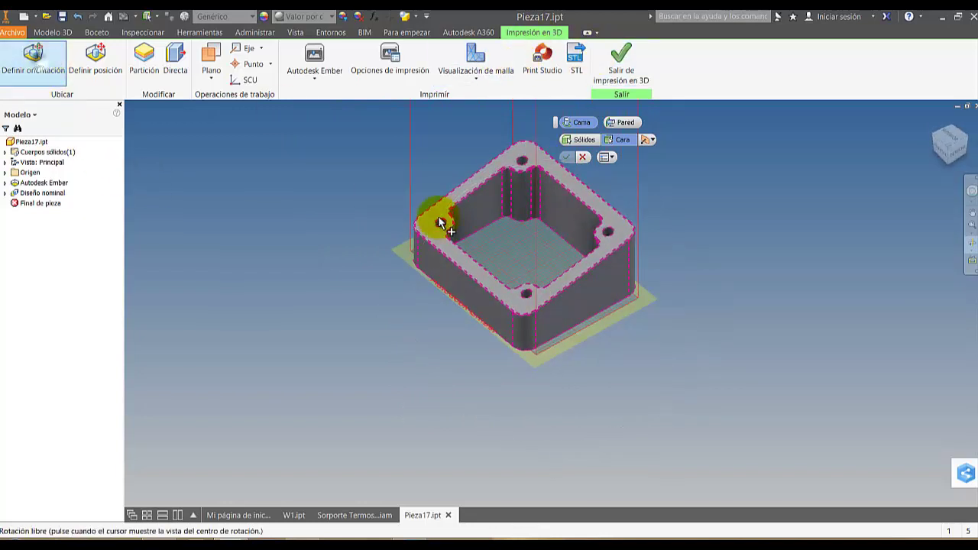
click(619, 228)
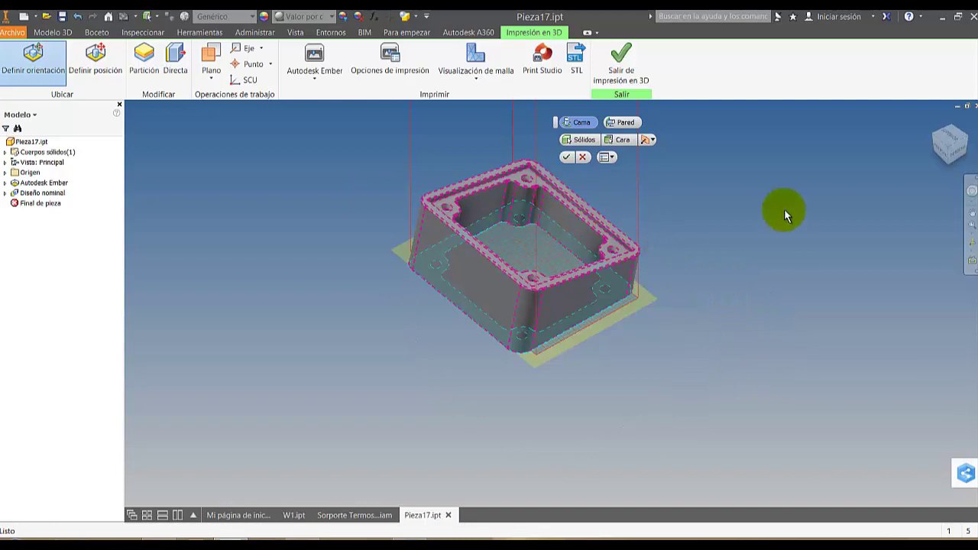
click(971, 239)
drag(572, 294, 314, 339)
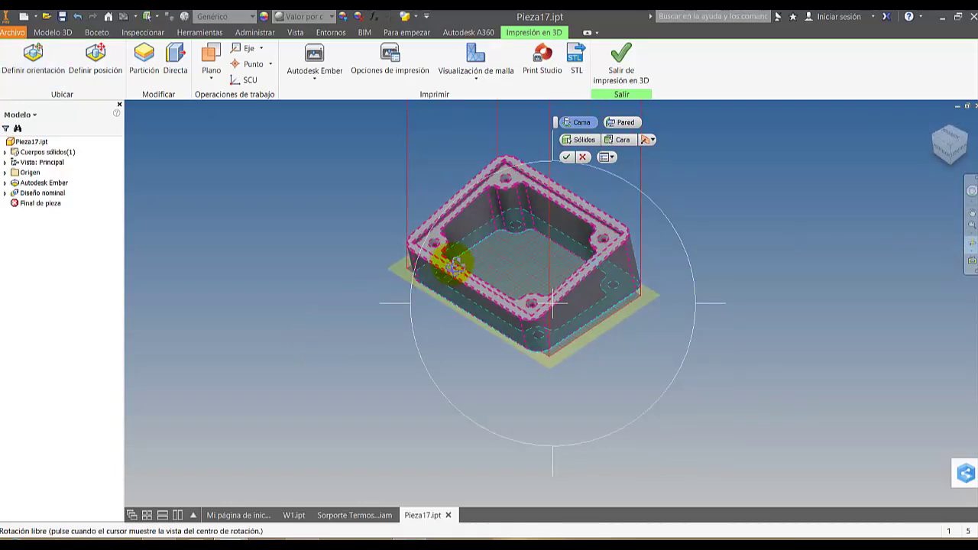
scroll(471, 256, up, 4)
middle_drag(497, 243, 438, 326)
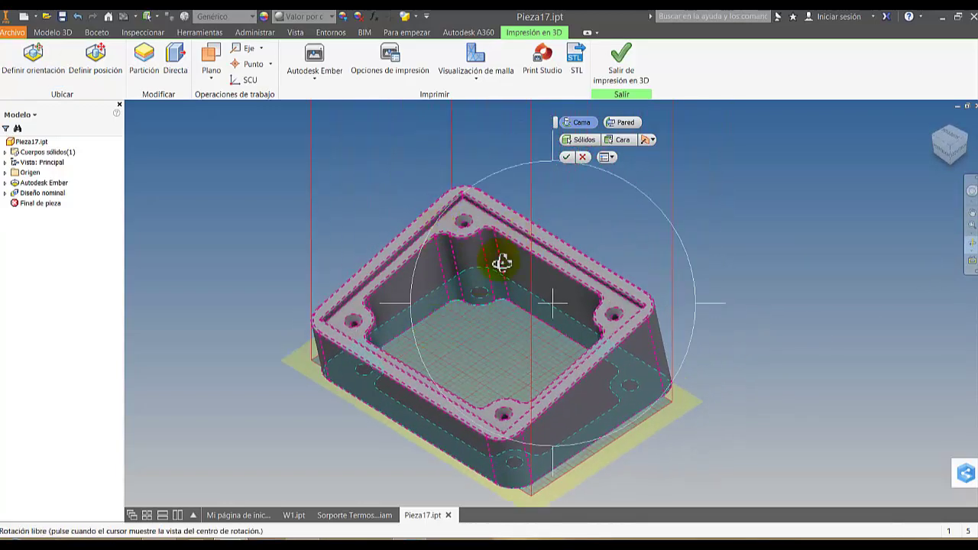
middle_drag(524, 360, 530, 302)
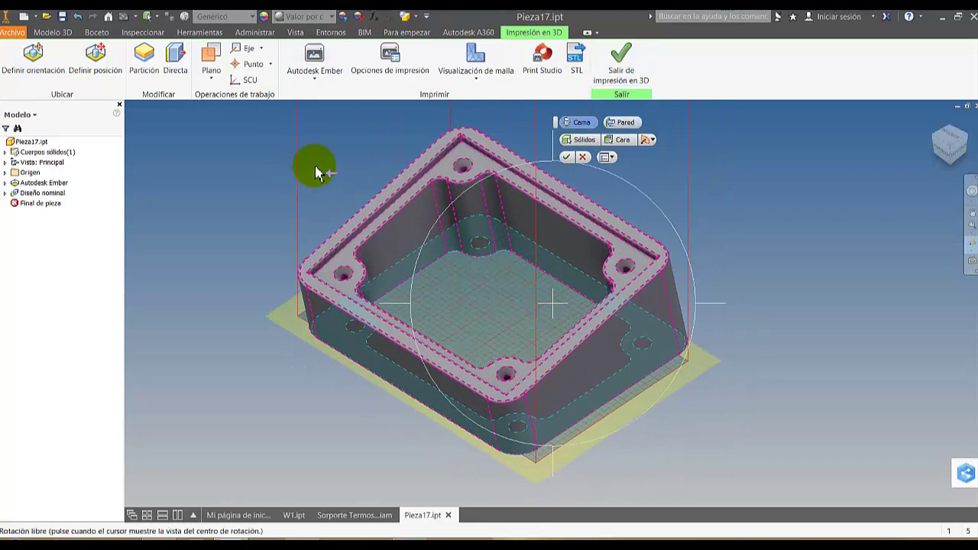
drag(964, 152, 502, 464)
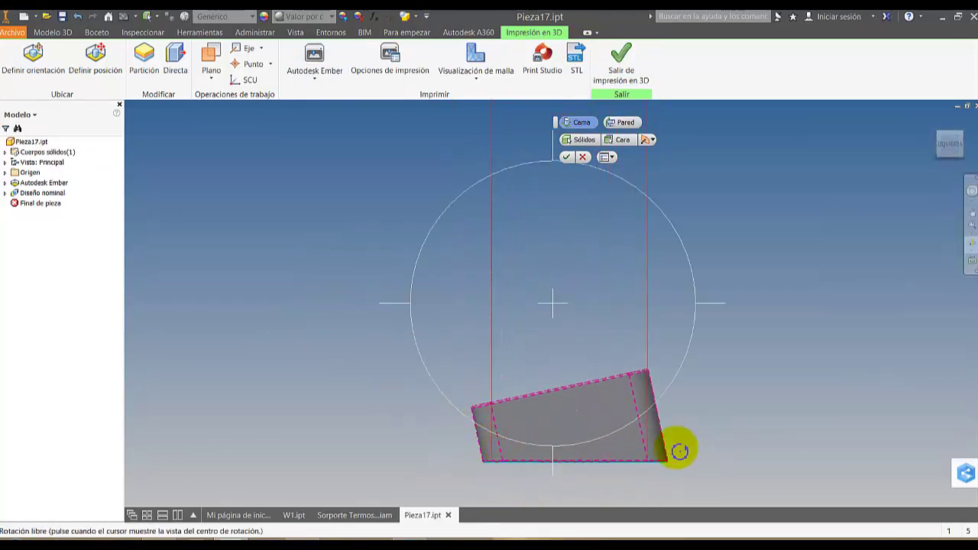
drag(574, 408, 606, 291)
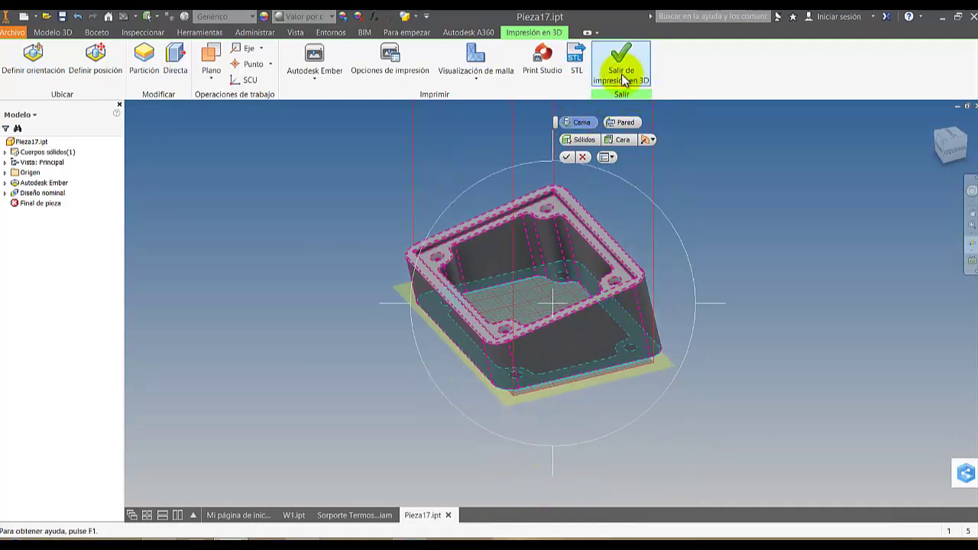
click(566, 157)
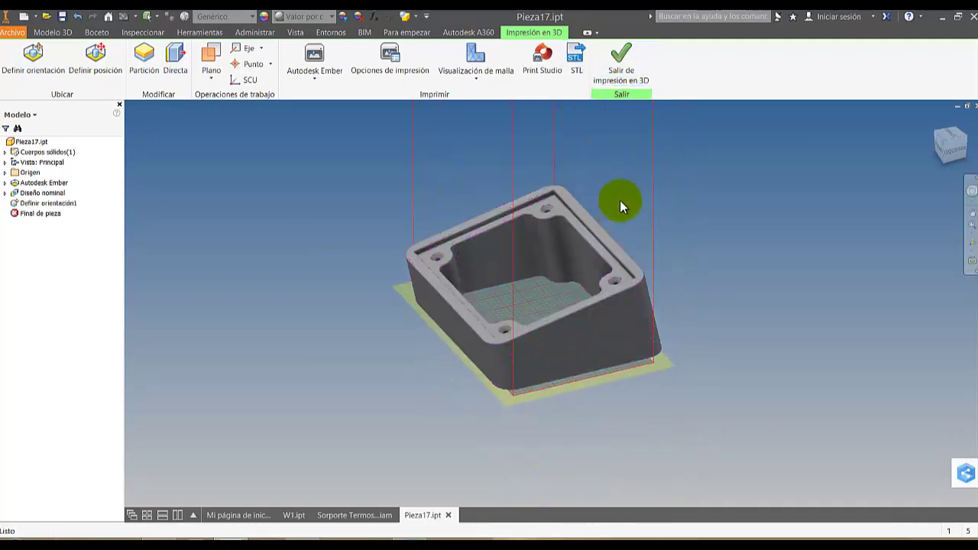
Start the STL export and create a folder named PRINT_3D inside the Biblioteca1 library.
click(577, 58)
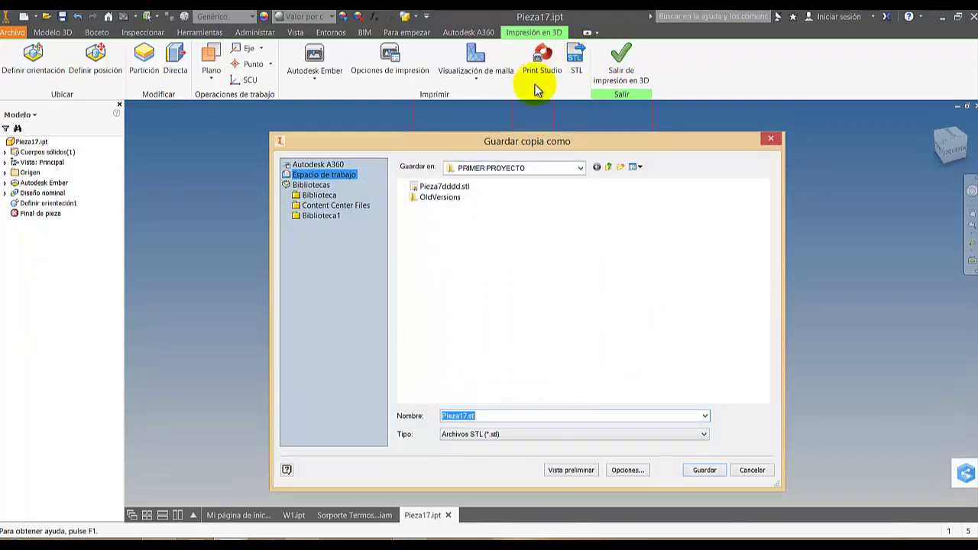
click(609, 170)
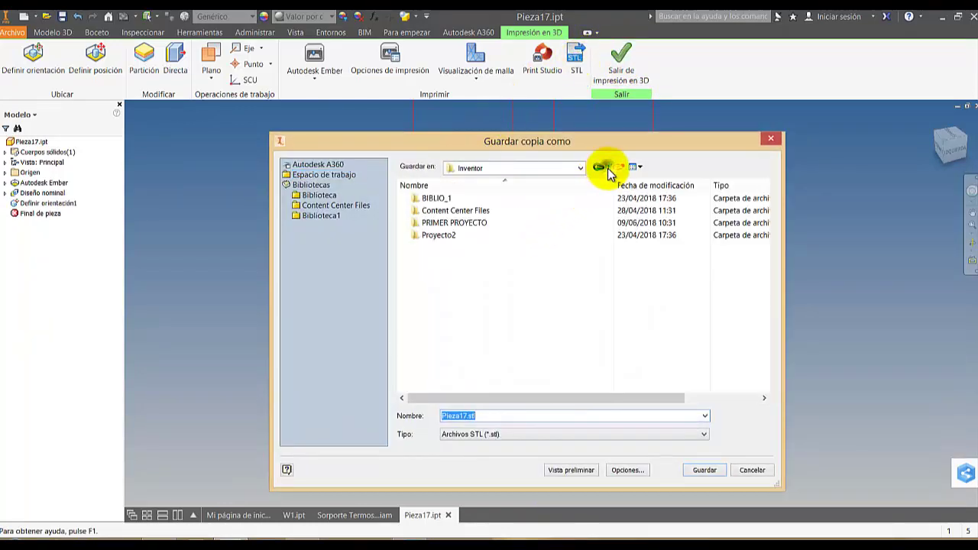
click(609, 169)
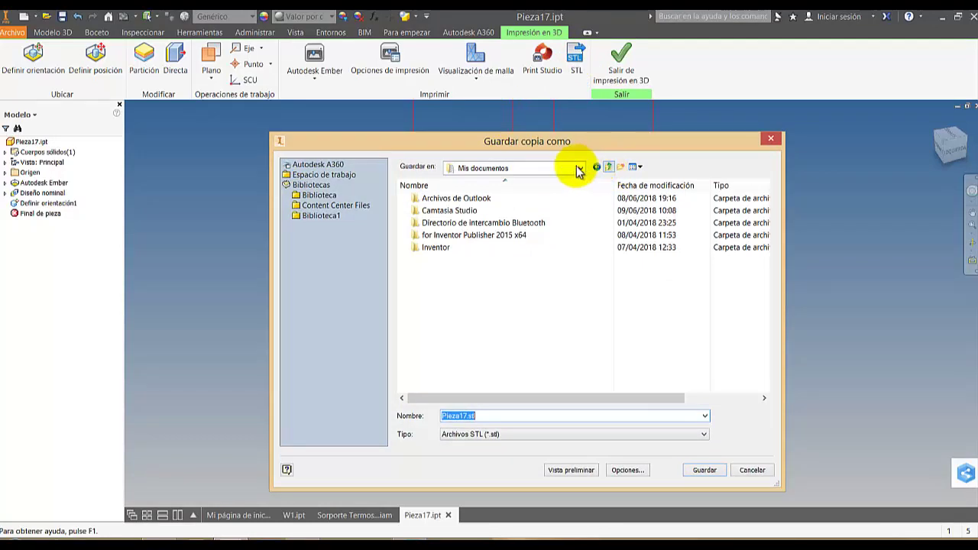
click(323, 217)
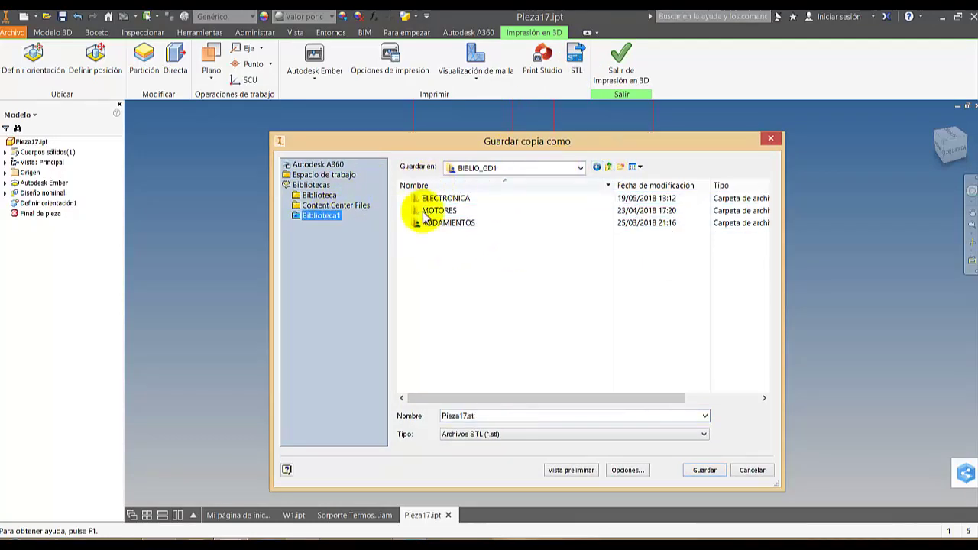
right_click(453, 267)
mouse_move(397, 368)
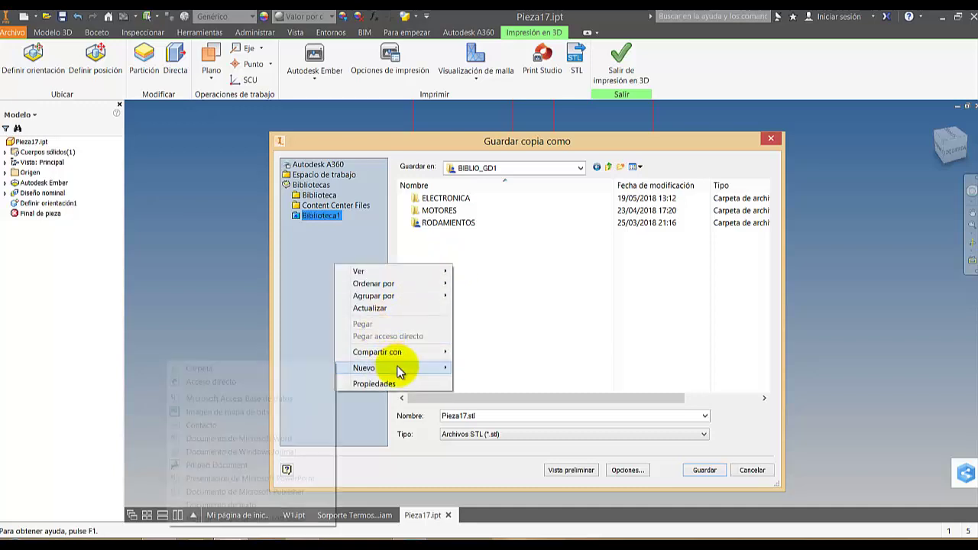
click(282, 368)
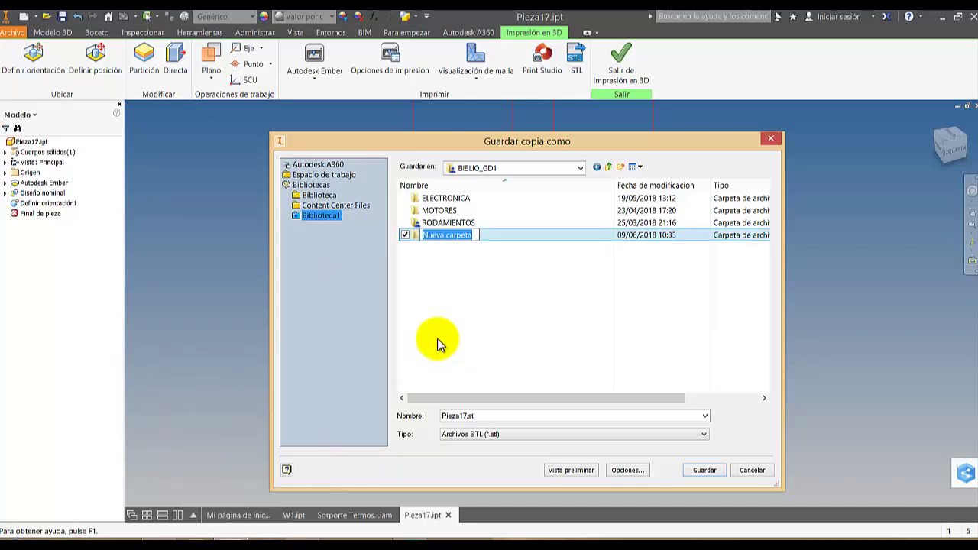
text(PRINT_3D)
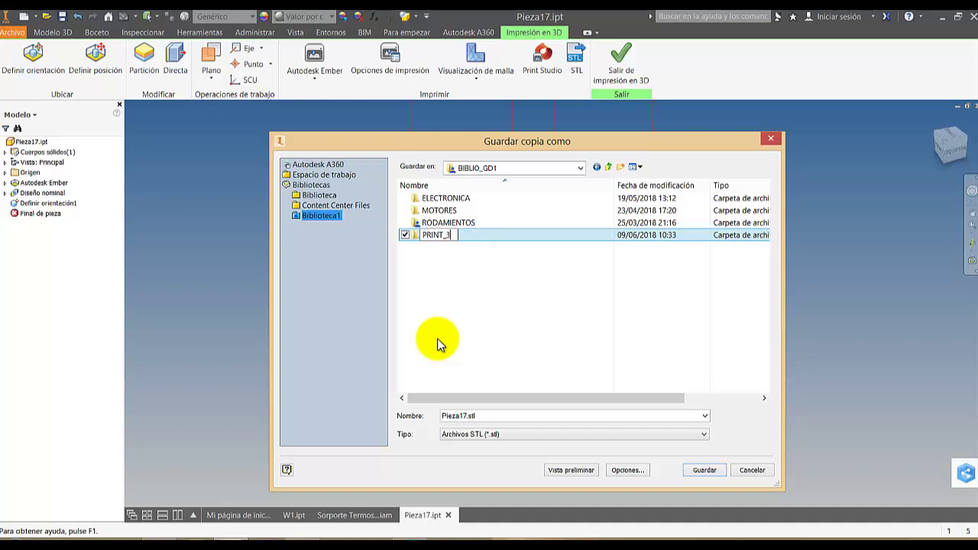
click(707, 470)
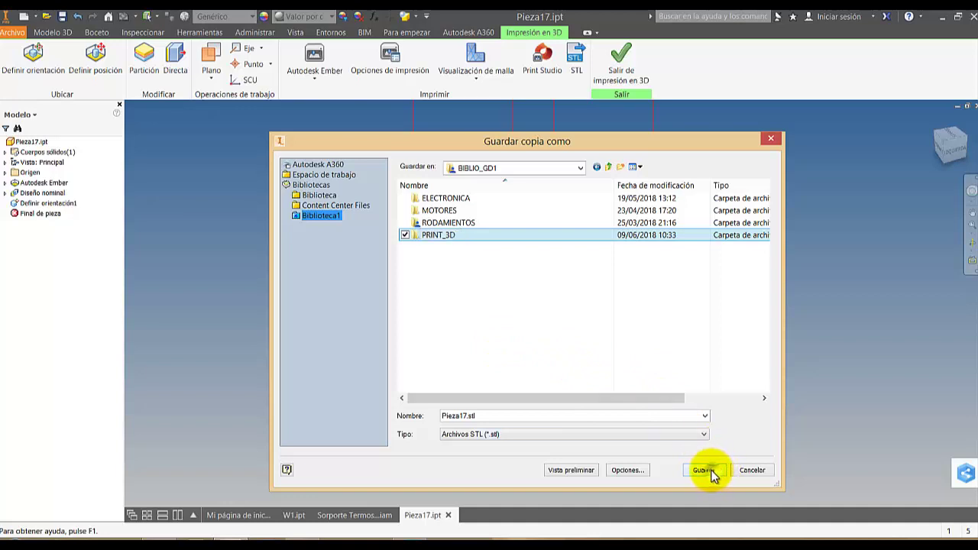
Save the STL in the PRINT_3D folder as Sop_Termost_Video_16 and leave the 3D printing environment.
double_click(453, 236)
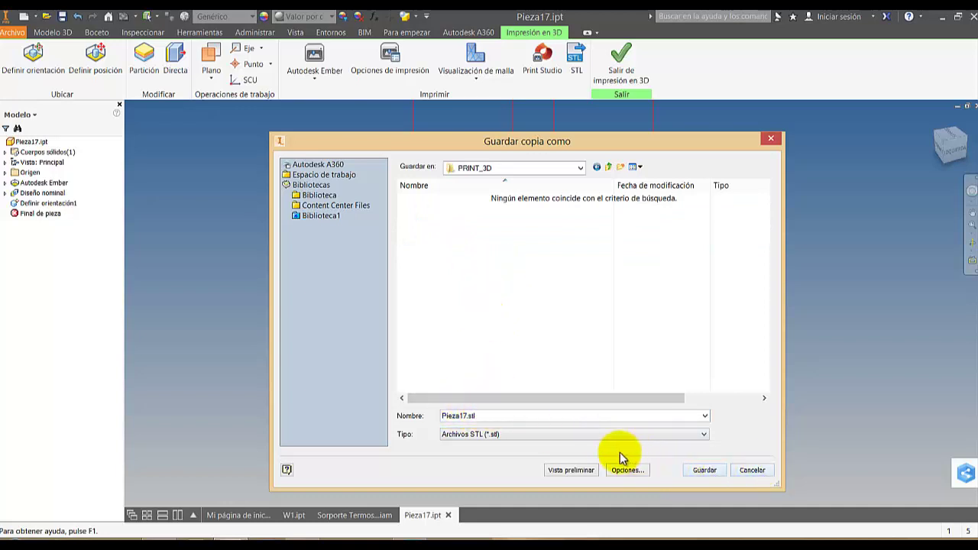
double_click(468, 416)
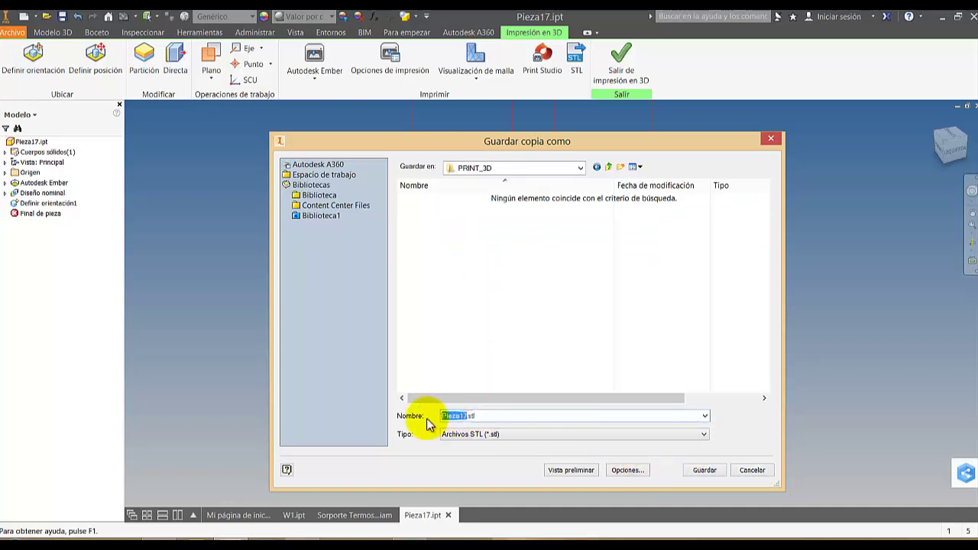
text(st_Video_16)
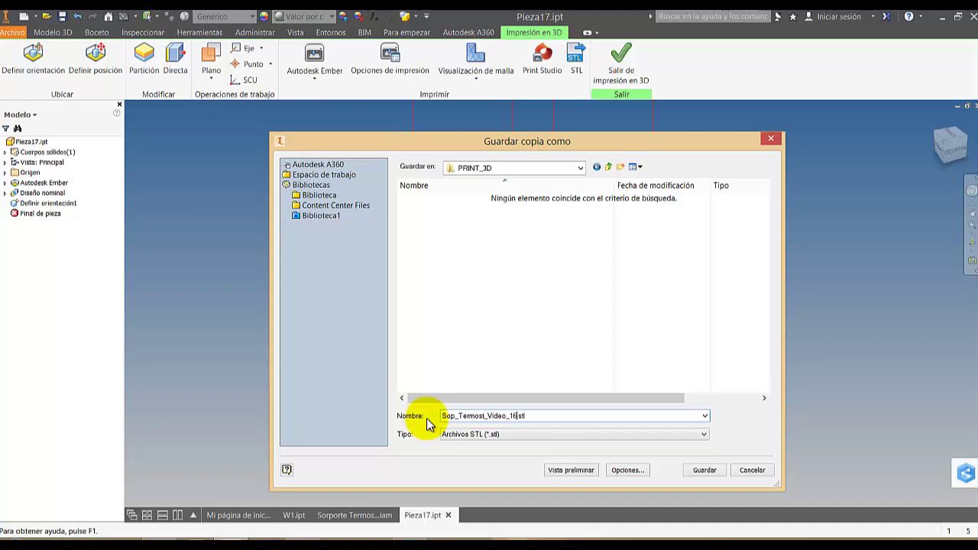
key(Return)
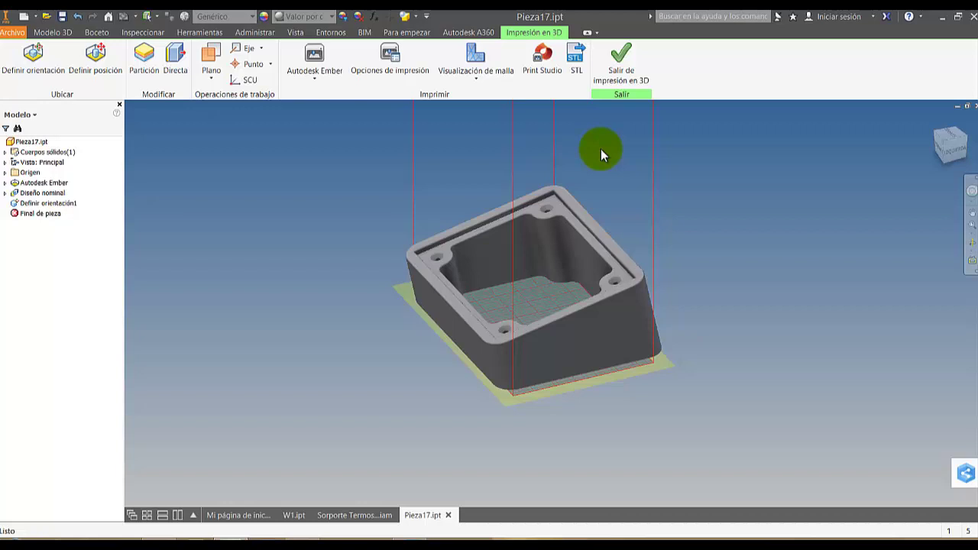
click(626, 70)
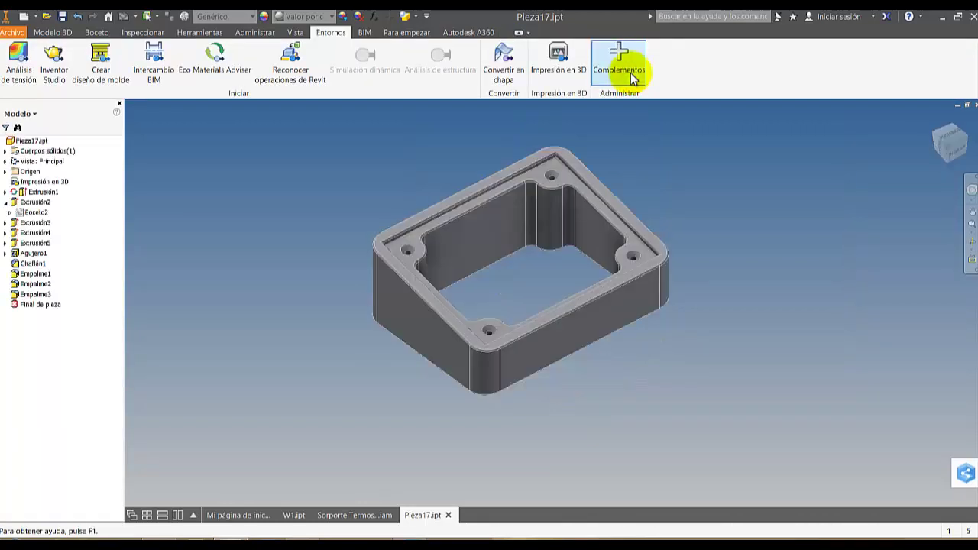
scroll(303, 195, down, 2)
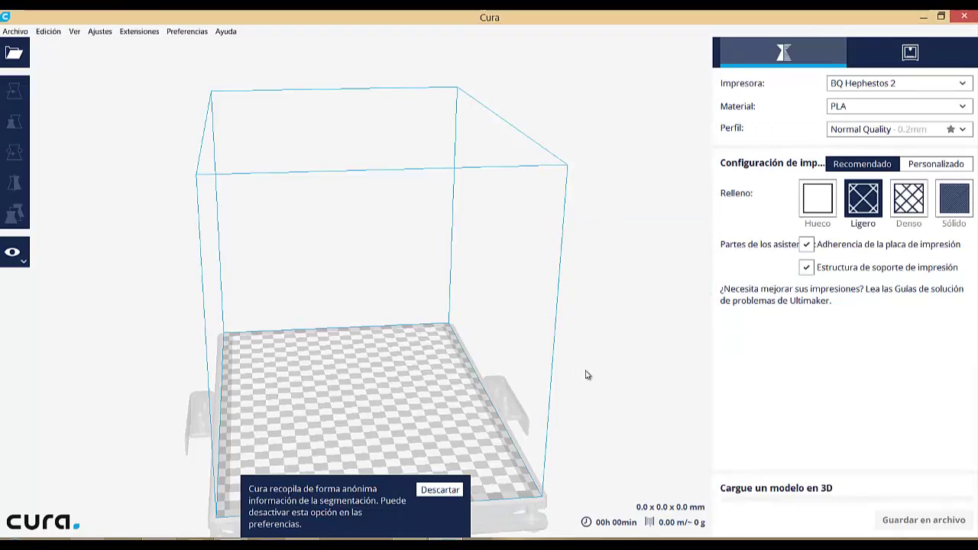
mouse_move(585, 373)
right_down()
mouse_move(650, 372)
mouse_move(601, 376)
right_up()
right_drag(604, 319, 636, 261)
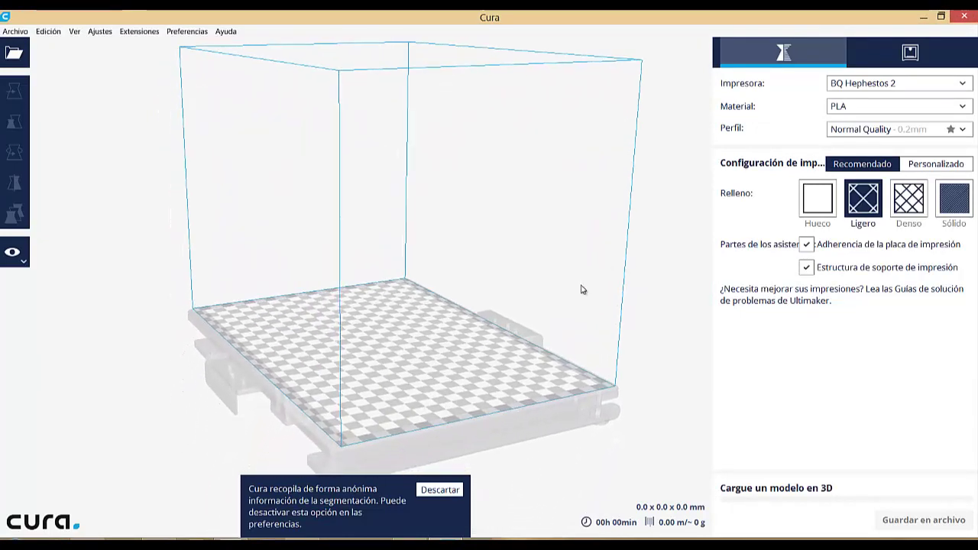
right_drag(583, 285, 642, 290)
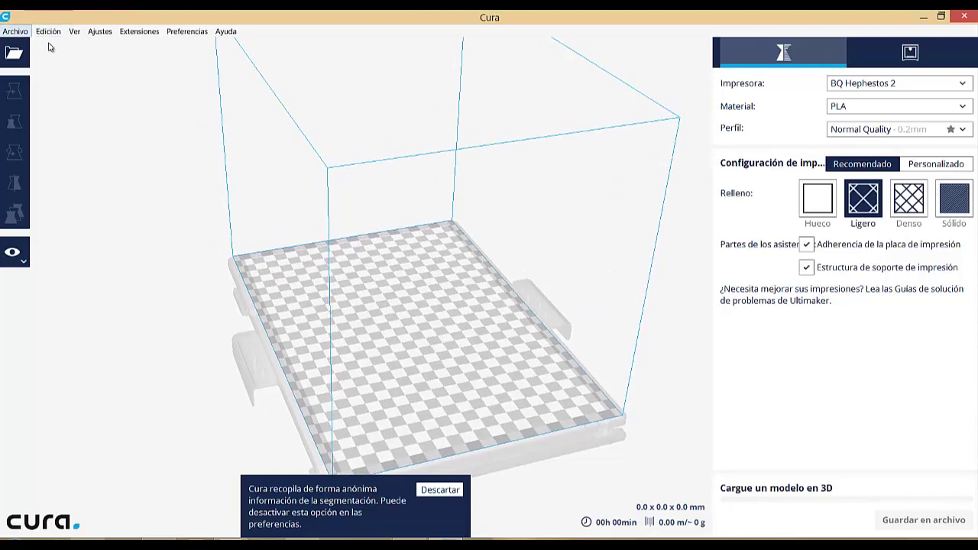
Load Sop_Termost_Video_16.stl from the VARIOS folder onto the empty print bed.
right_drag(469, 341, 505, 369)
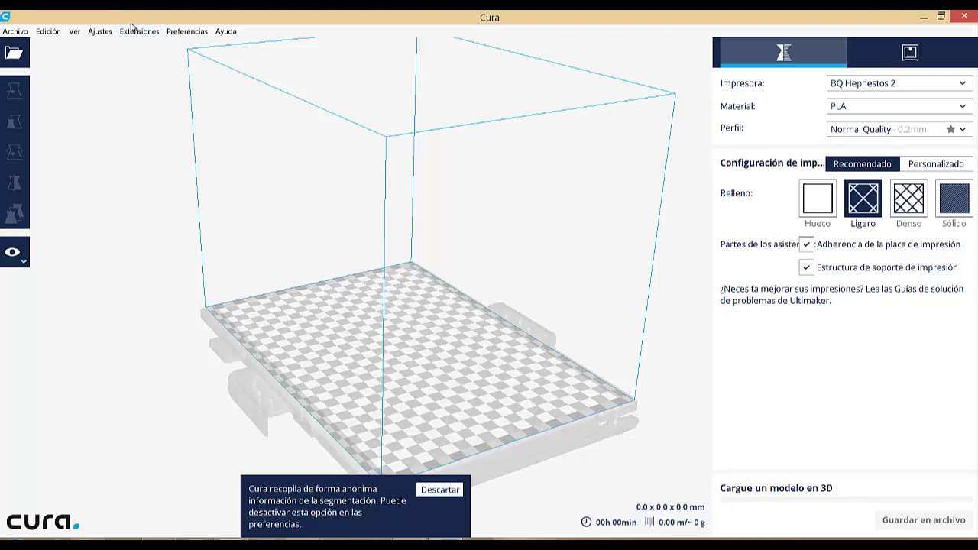
click(21, 35)
click(33, 44)
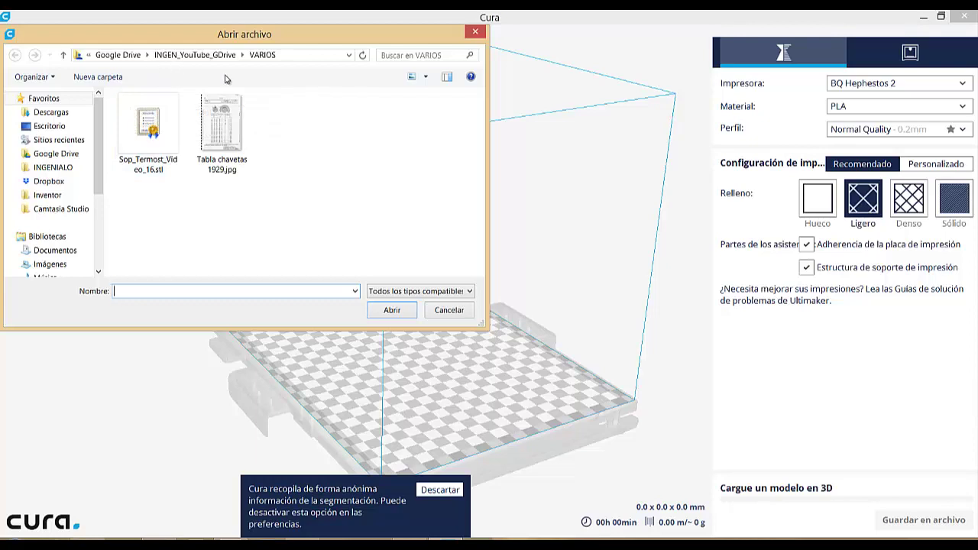
double_click(141, 127)
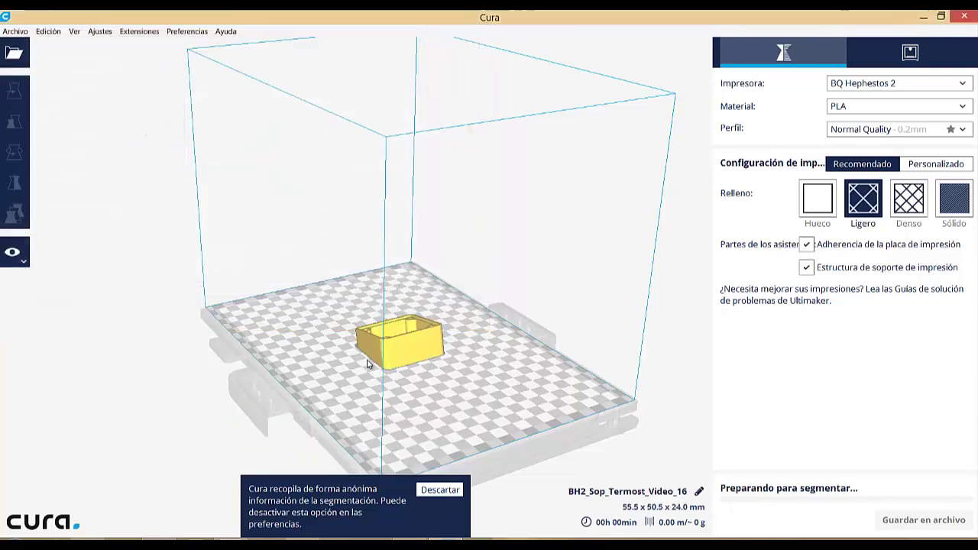
Display the part in the Capas (layer) view and lower the shown layer to 58 to inspect the infill.
scroll(387, 345, up, 2)
right_drag(449, 371, 704, 396)
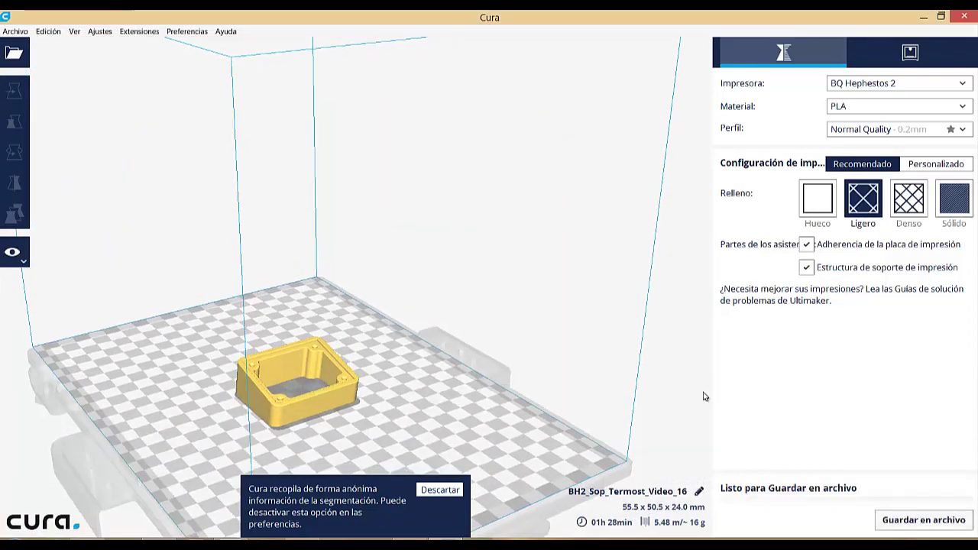
scroll(664, 332, up, 5)
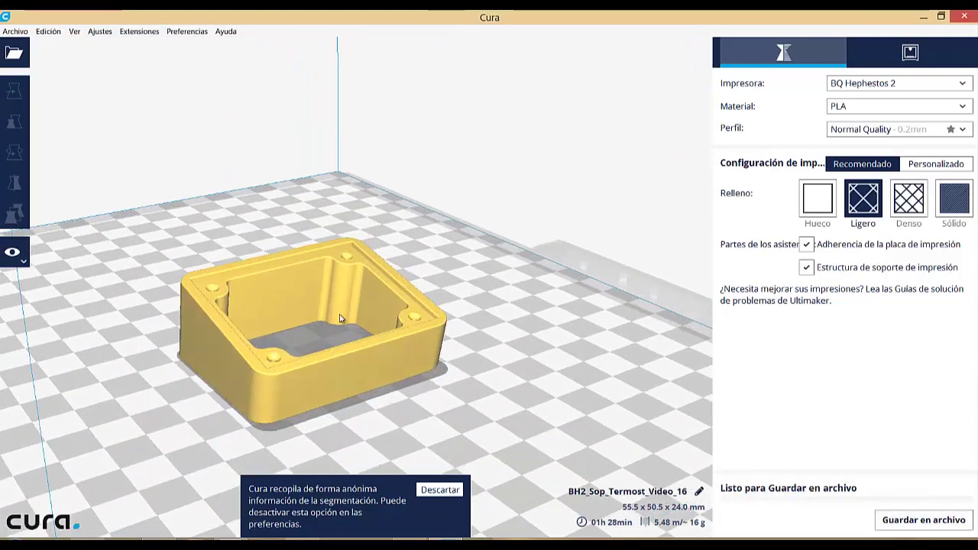
right_drag(340, 318, 479, 322)
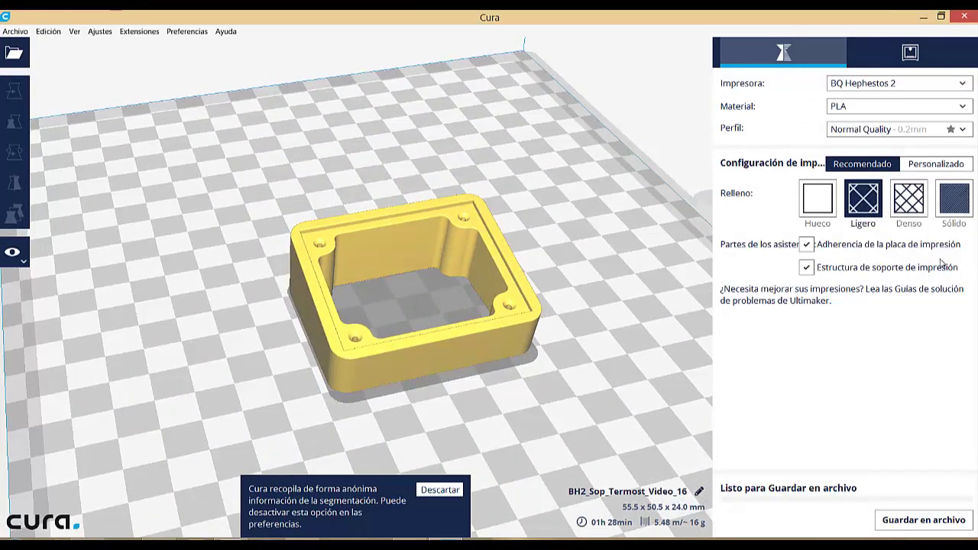
click(24, 263)
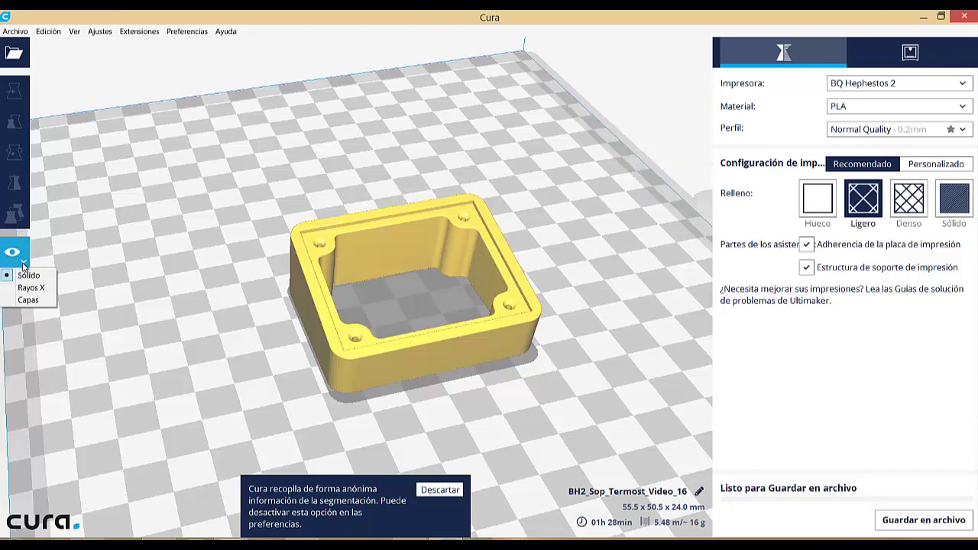
click(29, 301)
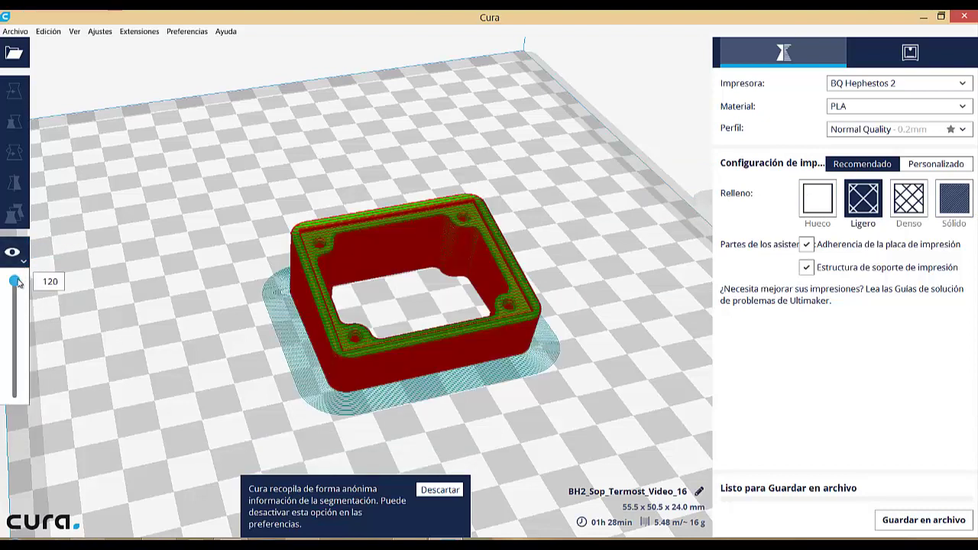
drag(17, 289, 16, 338)
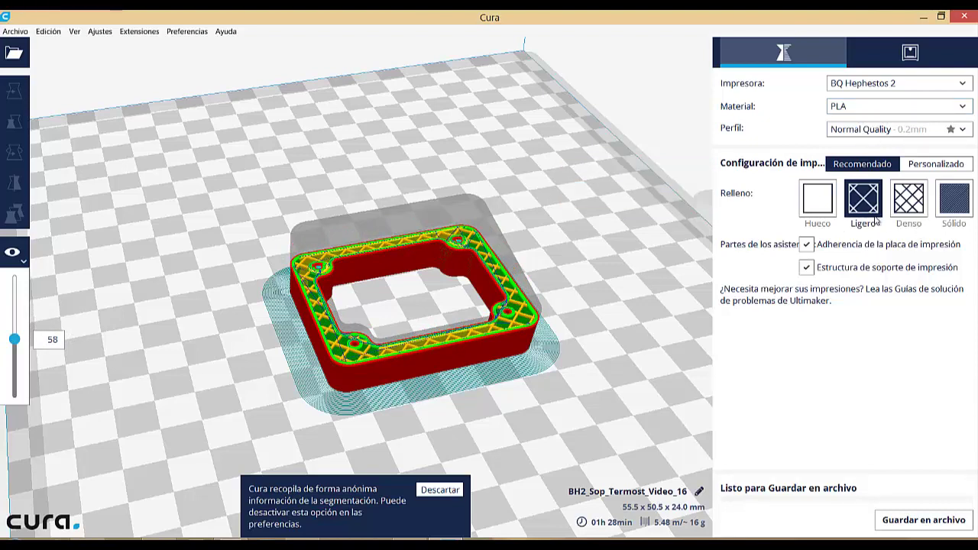
Try the Denso infill on the part, previewing it at layer 50, and set the infill back to Ligero.
click(910, 202)
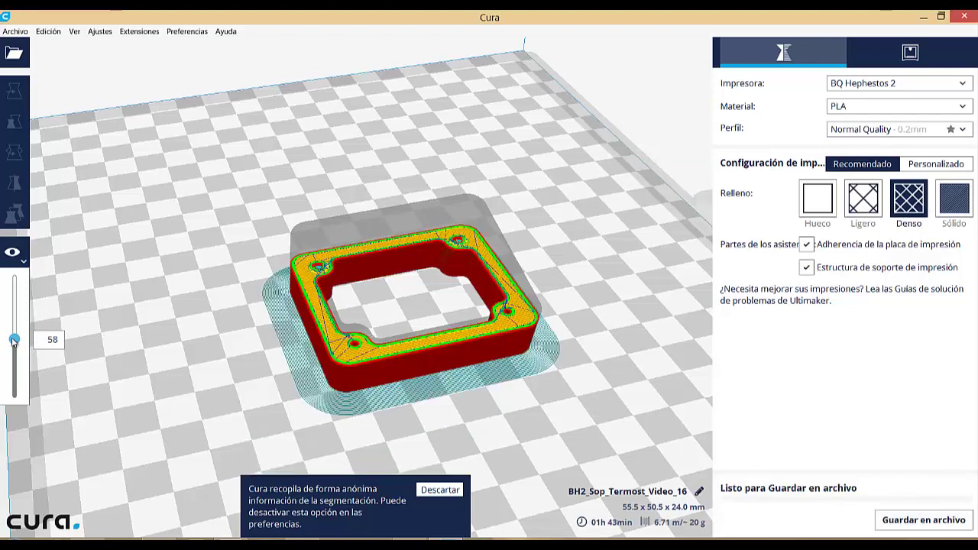
mouse_move(13, 330)
mouse_down()
mouse_move(13, 280)
mouse_move(10, 348)
mouse_up()
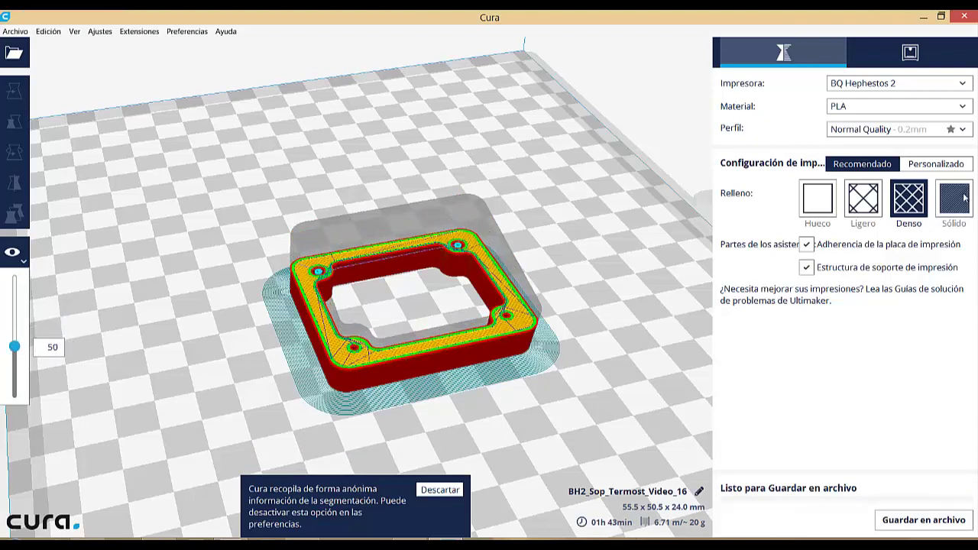
click(864, 200)
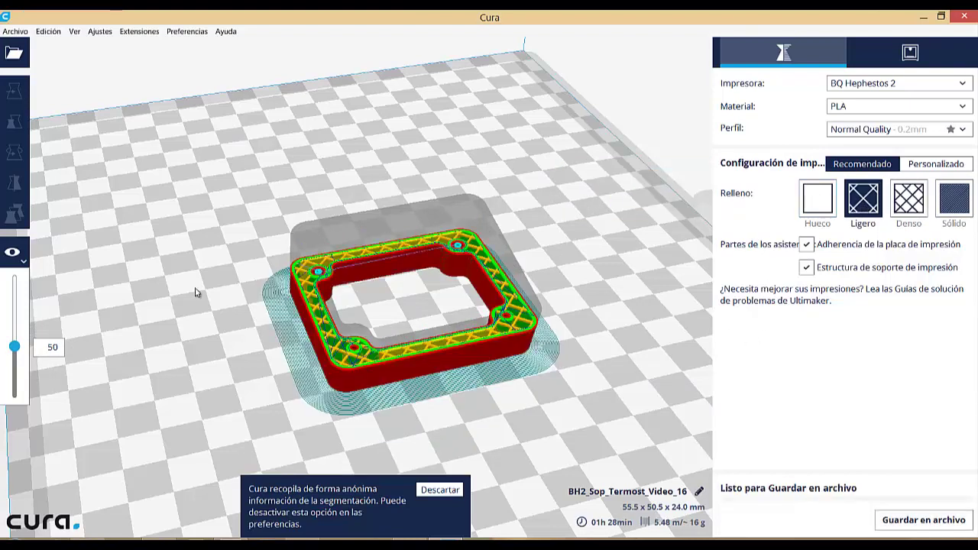
Step through the layers of the part with Ligero infill and return the display to the Sólido view.
drag(17, 351, 11, 309)
mouse_move(9, 337)
mouse_down()
mouse_move(4, 401)
mouse_move(14, 348)
mouse_up()
click(20, 257)
click(28, 277)
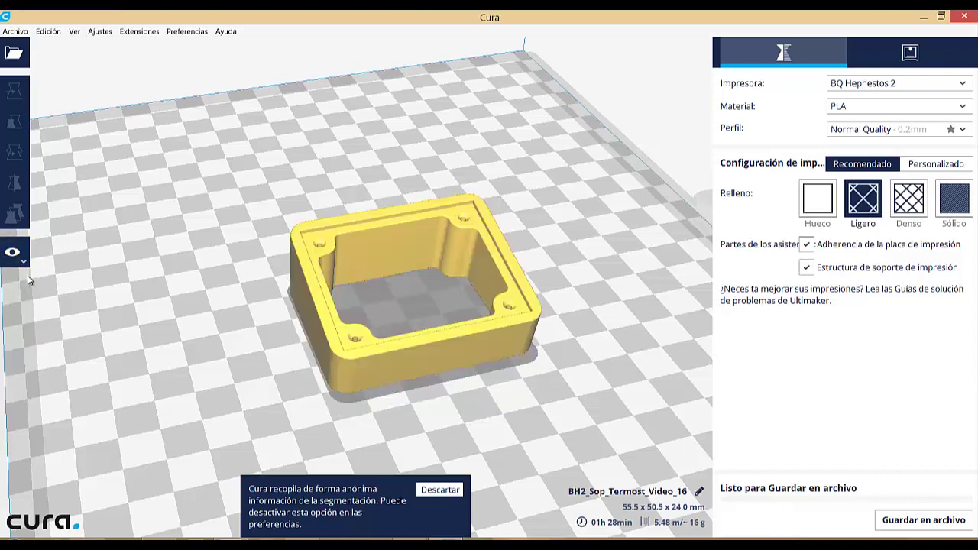
Select the part and shift it on the bed to about X -4.55 mm, Y 19.15 mm.
scroll(283, 219, down, 5)
click(375, 265)
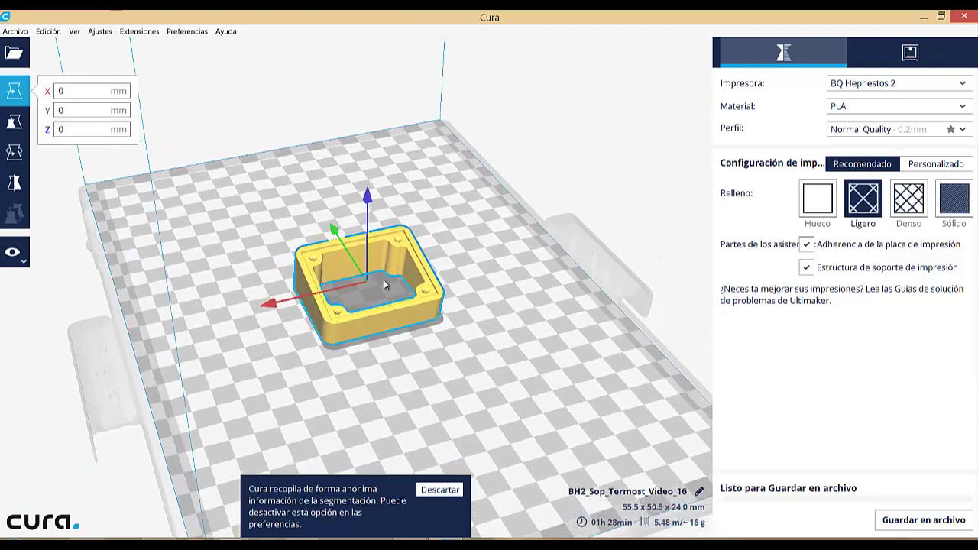
drag(260, 309, 344, 229)
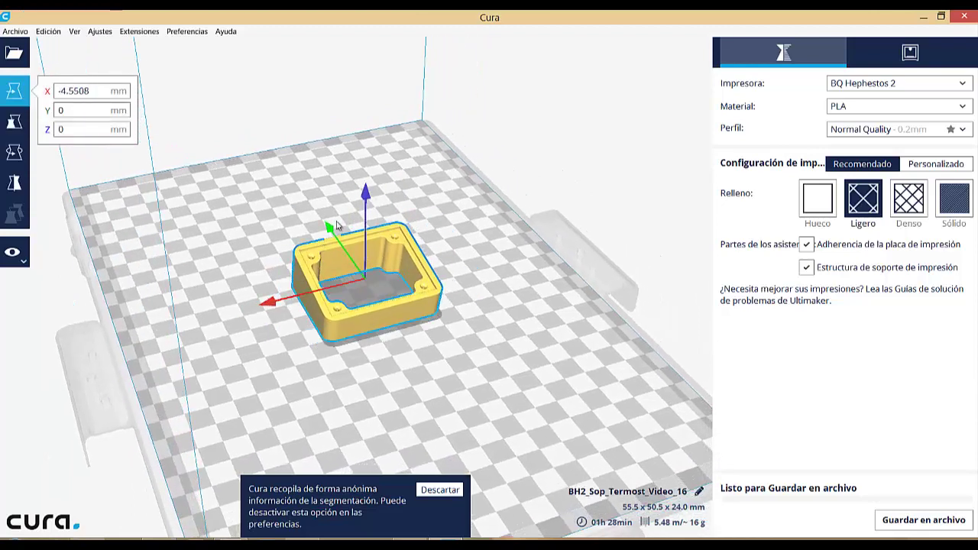
Duplicate the part on the print bed and delete the copy.
right_click(346, 229)
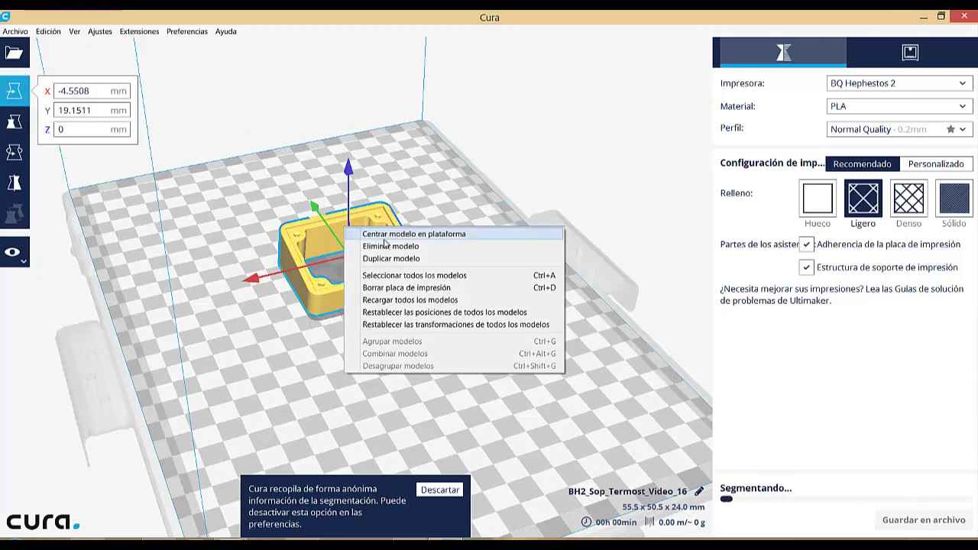
click(378, 262)
click(449, 307)
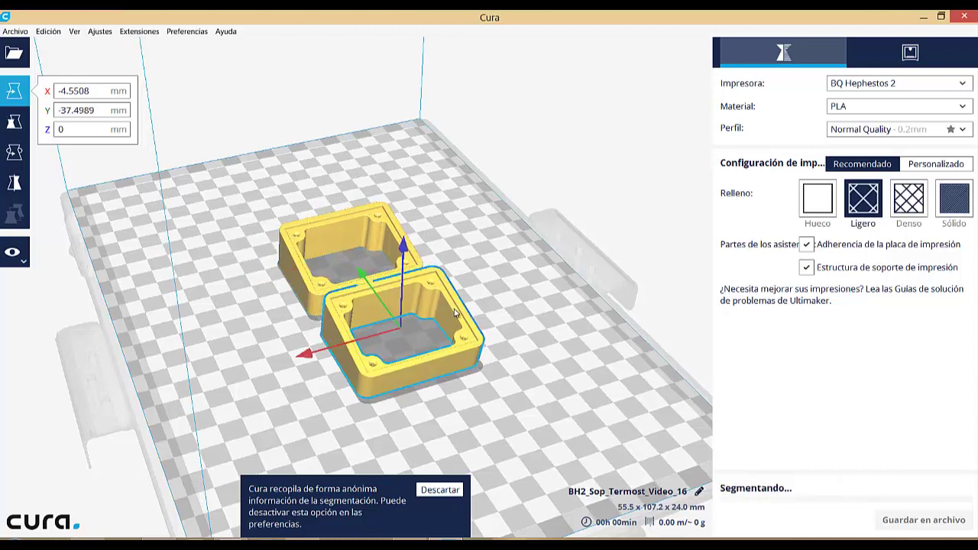
key(Delete)
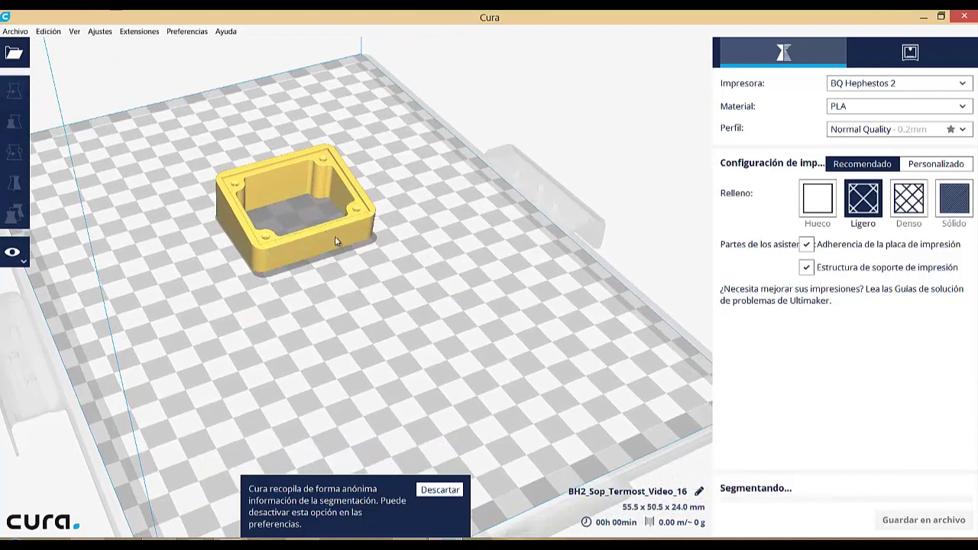
Move the part on the print bed to about X 2.27 mm, Y -33.86 mm and deselect it.
drag(335, 236, 383, 318)
scroll(382, 317, down, 5)
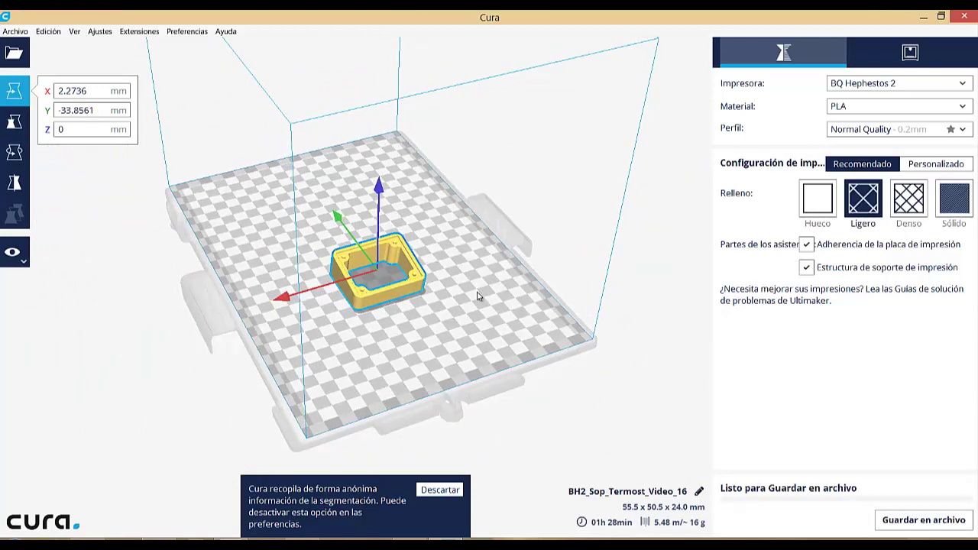
right_drag(475, 328, 543, 315)
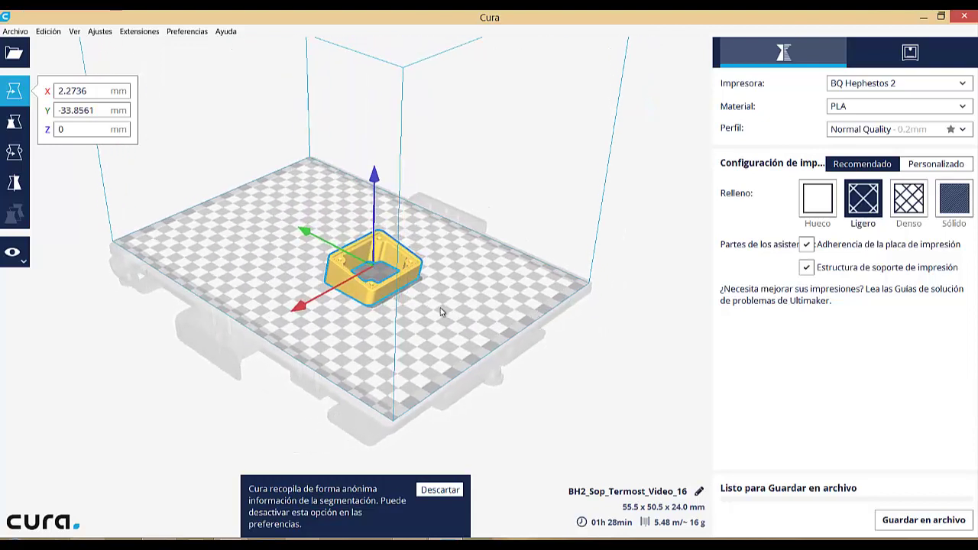
scroll(457, 308, up, 3)
click(313, 314)
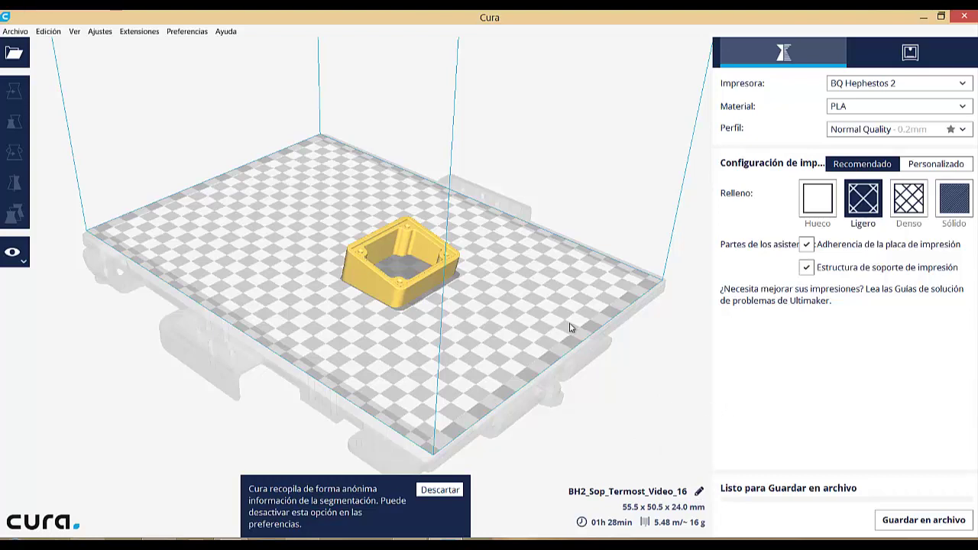
Save the sliced part as BH2_Sop_Termost_Video_16.gcode in the VARIOS folder and dismiss the save notice.
click(924, 520)
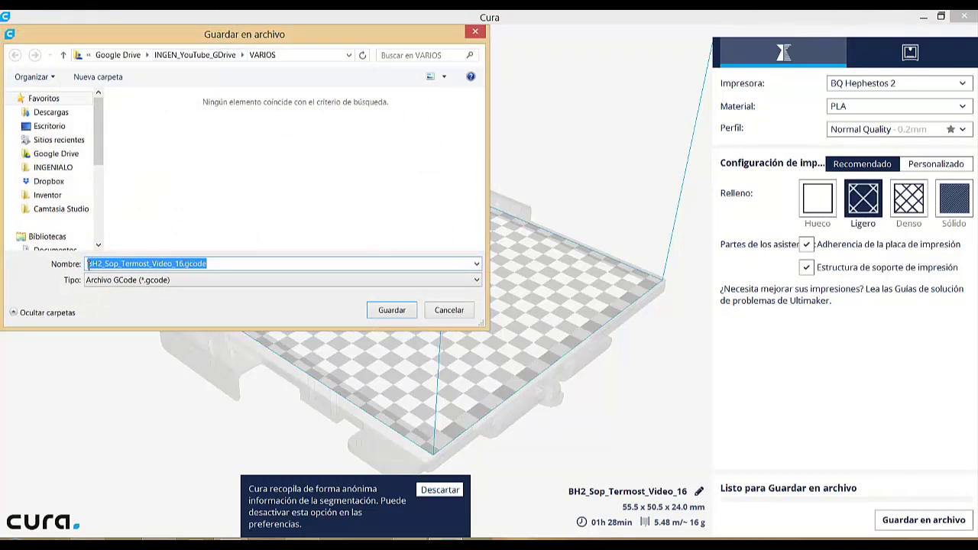
click(392, 310)
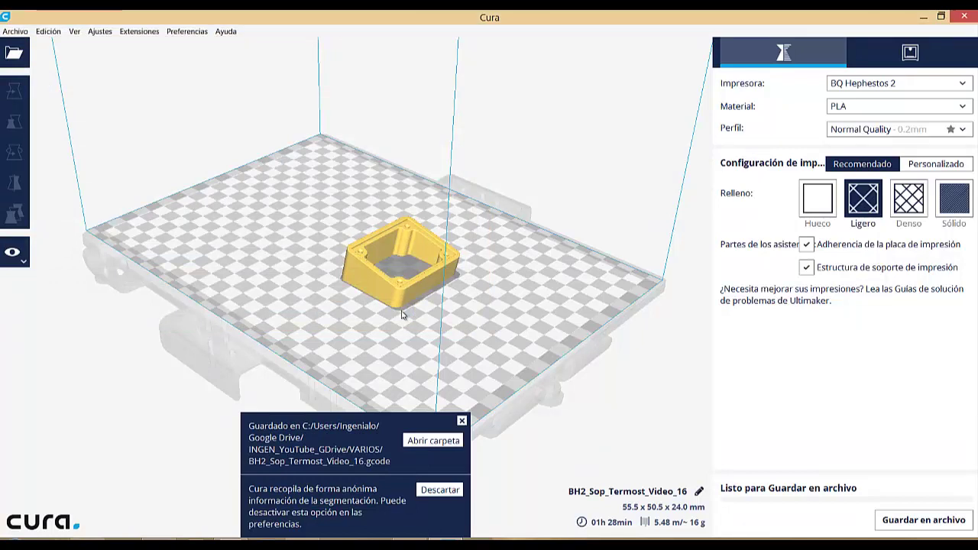
scroll(508, 362, down, 3)
right_drag(512, 361, 564, 250)
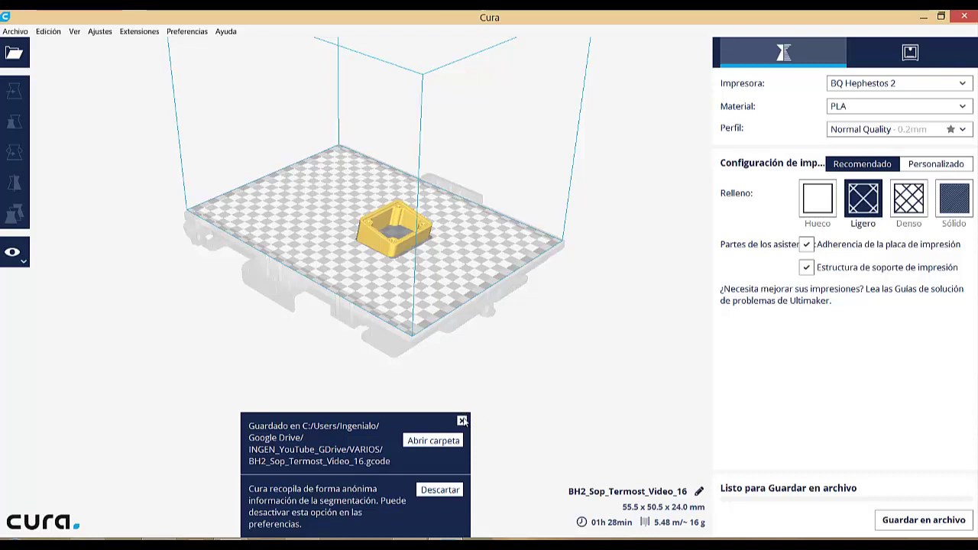
click(462, 421)
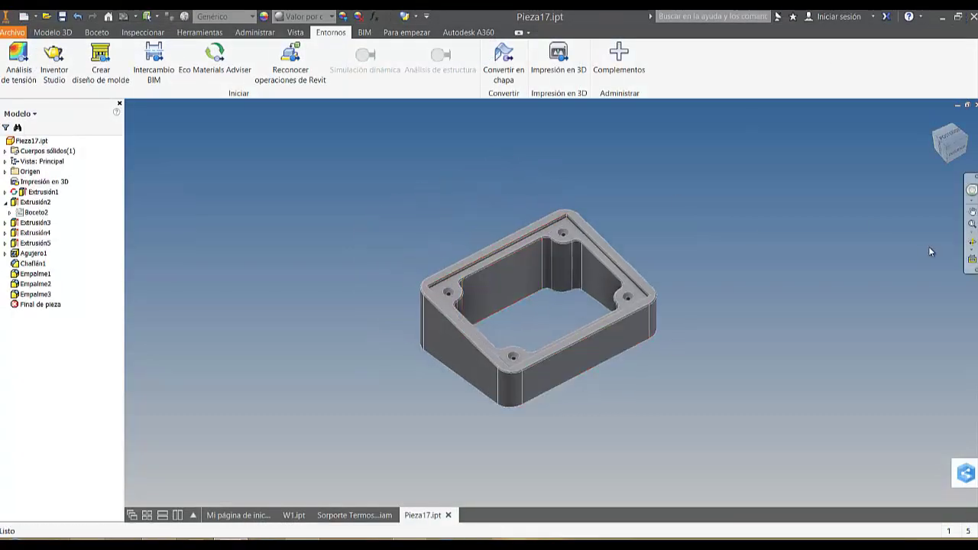
click(972, 242)
click(934, 120)
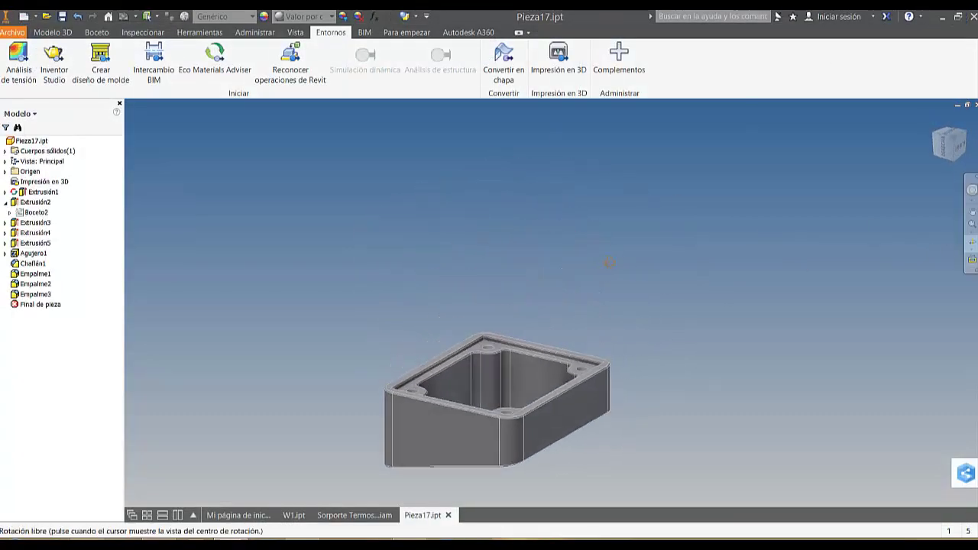
click(961, 155)
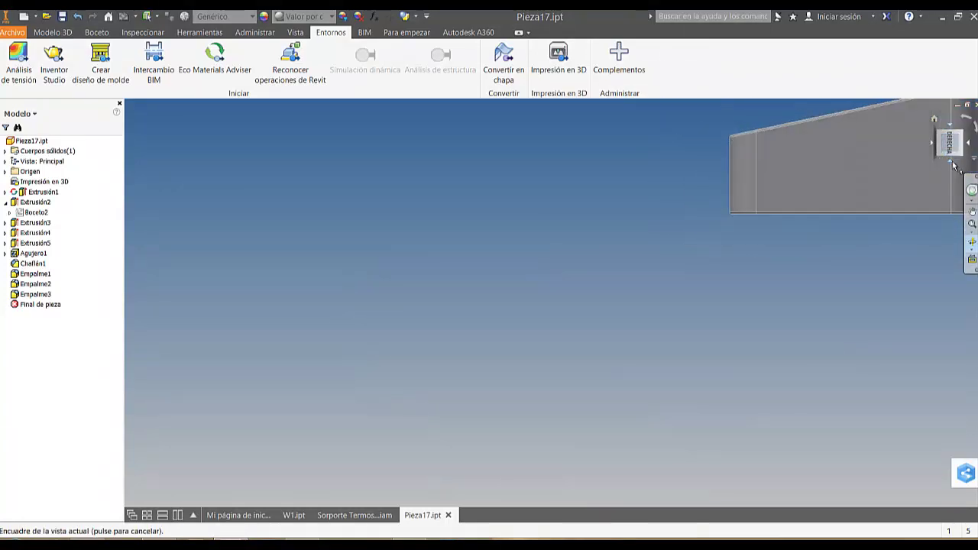
click(952, 167)
drag(951, 167, 947, 142)
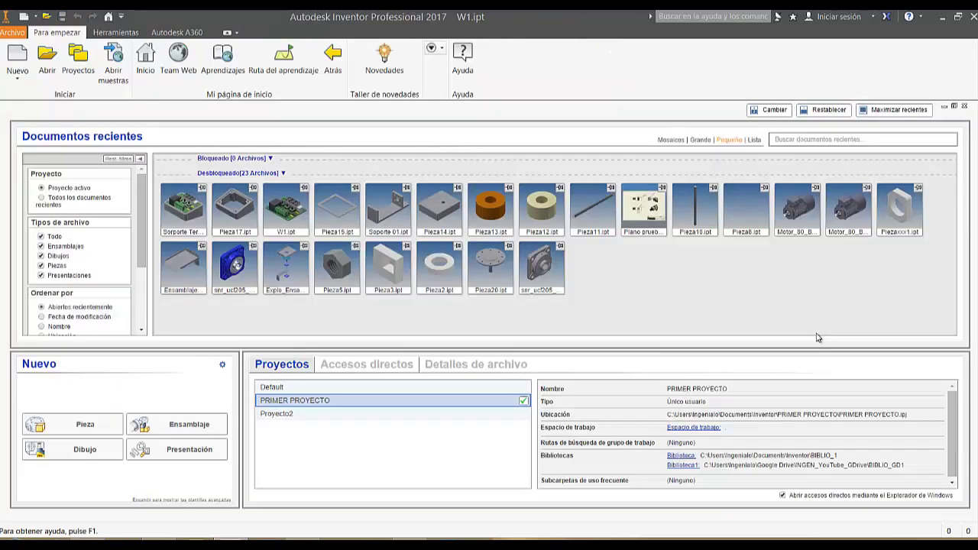
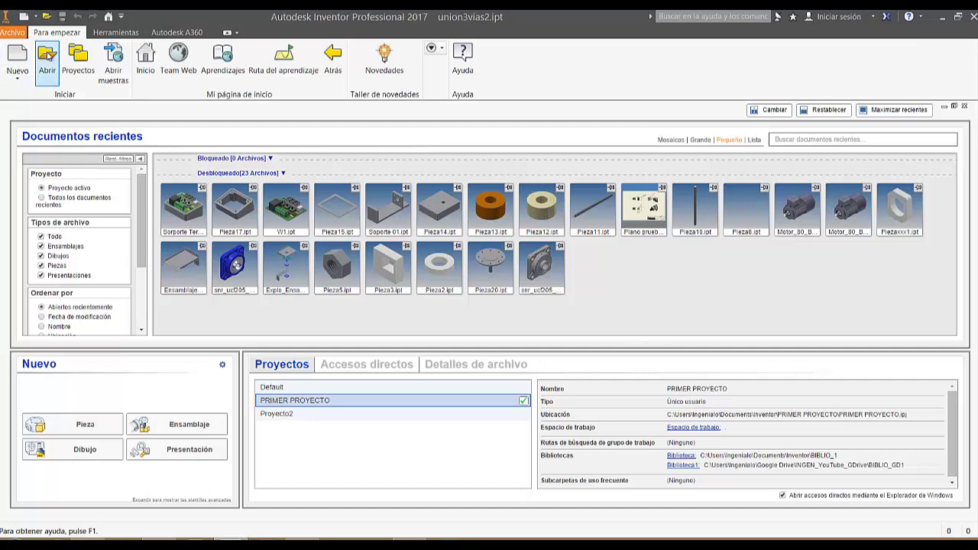
Open the sheet metal part union3vias2.ipt from the PRIMER PROYECTO workspace in Inventor.
click(47, 57)
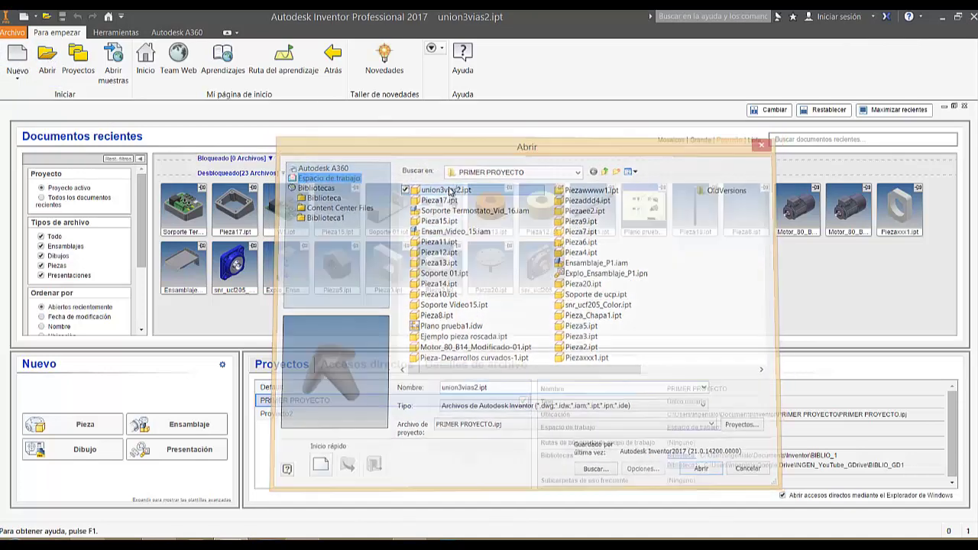
double_click(451, 190)
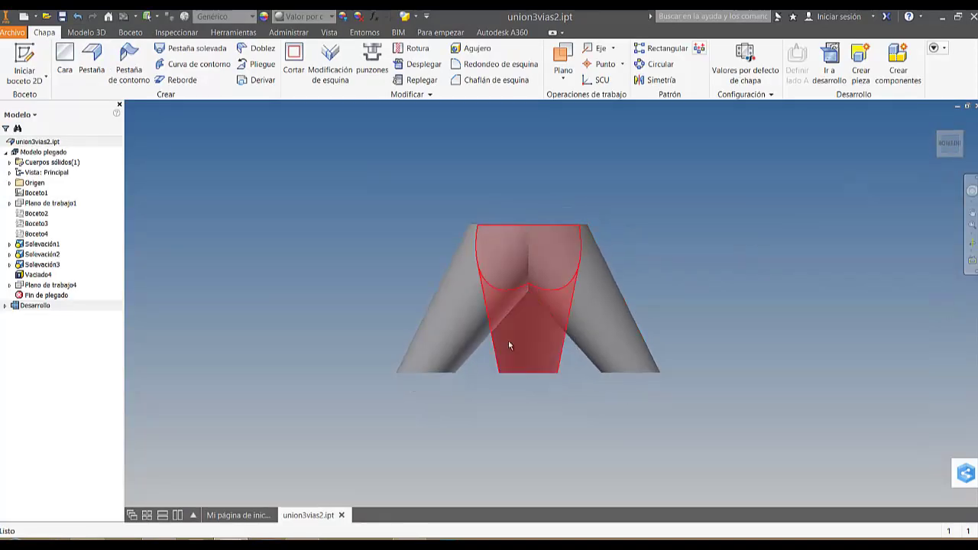
click(971, 243)
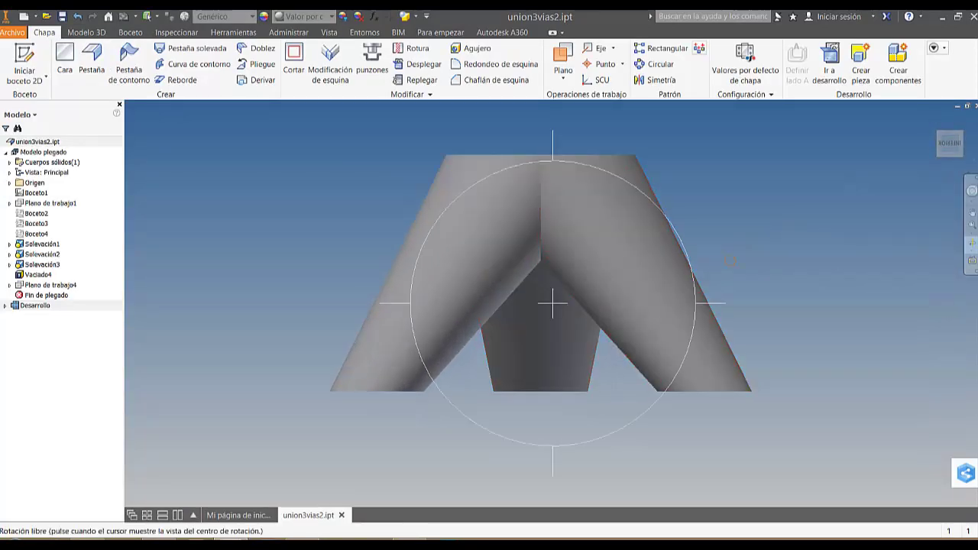
drag(730, 261, 698, 329)
right_click(752, 226)
click(791, 224)
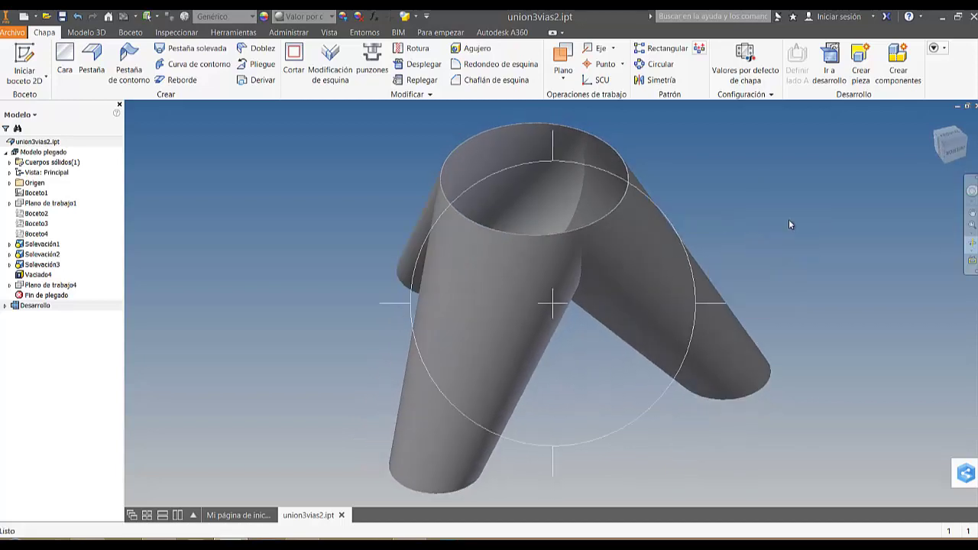
Measure the circular edge of the upper opening where the three tubes meet.
right_click(738, 183)
click(692, 196)
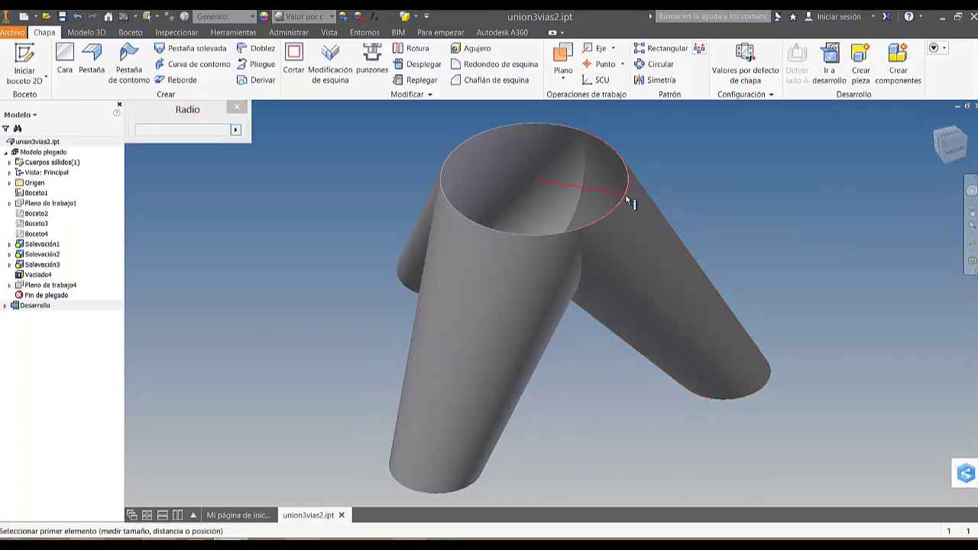
click(629, 201)
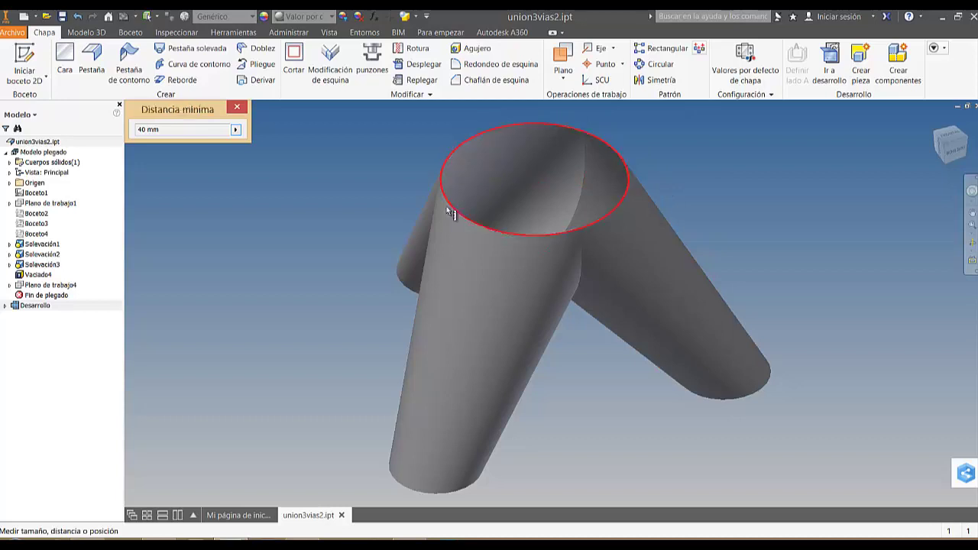
Measure the diameter of one tube's lower circular opening, and leave the measuring command.
click(972, 242)
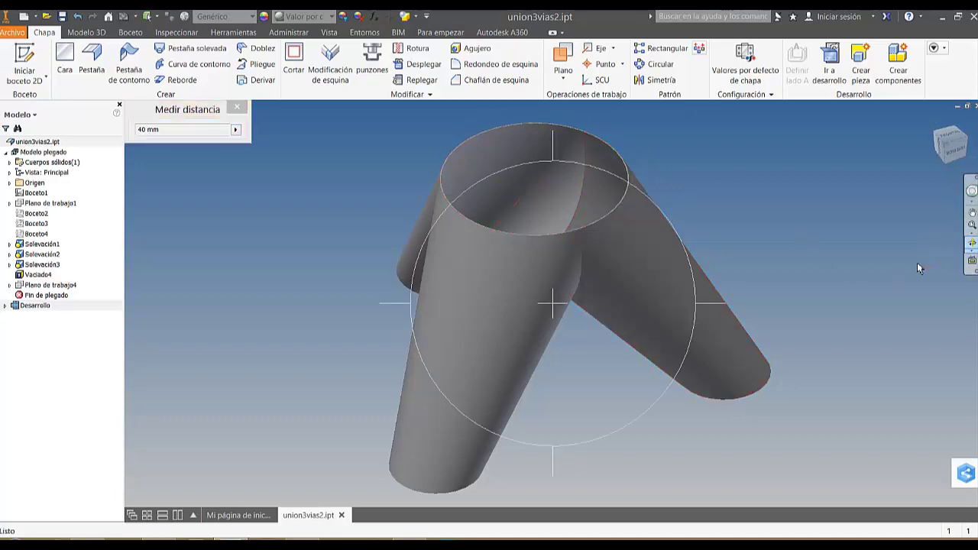
drag(618, 356, 628, 231)
right_click(757, 251)
right_click(793, 243)
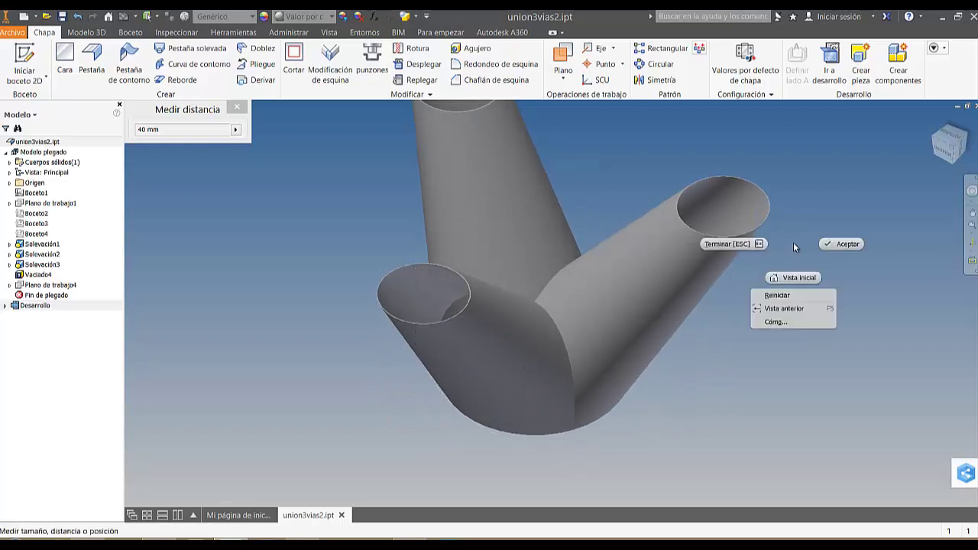
click(827, 243)
right_click(823, 242)
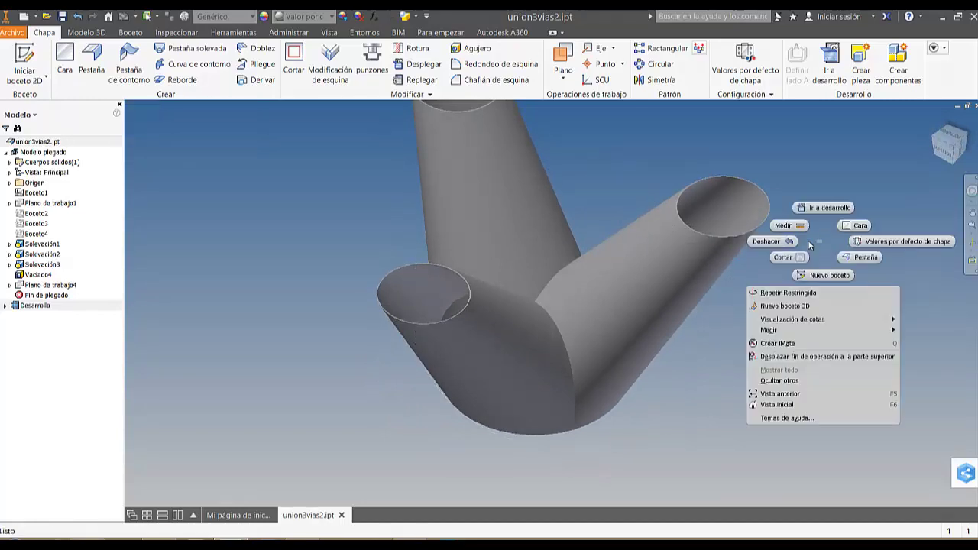
click(787, 226)
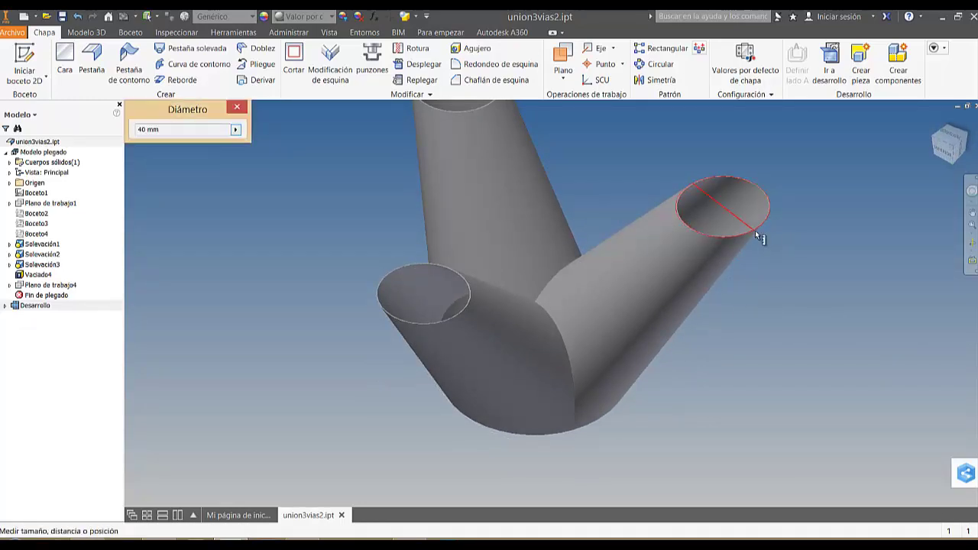
click(951, 138)
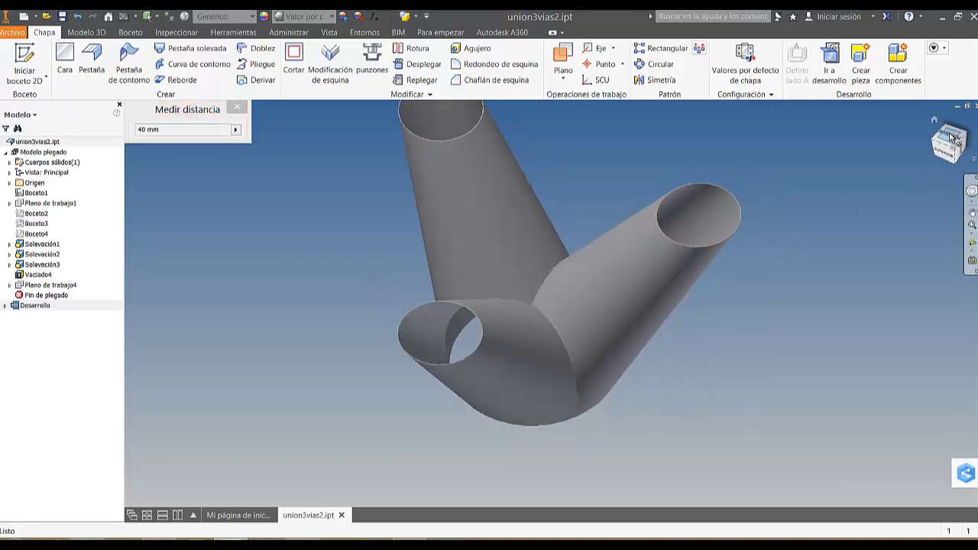
click(952, 127)
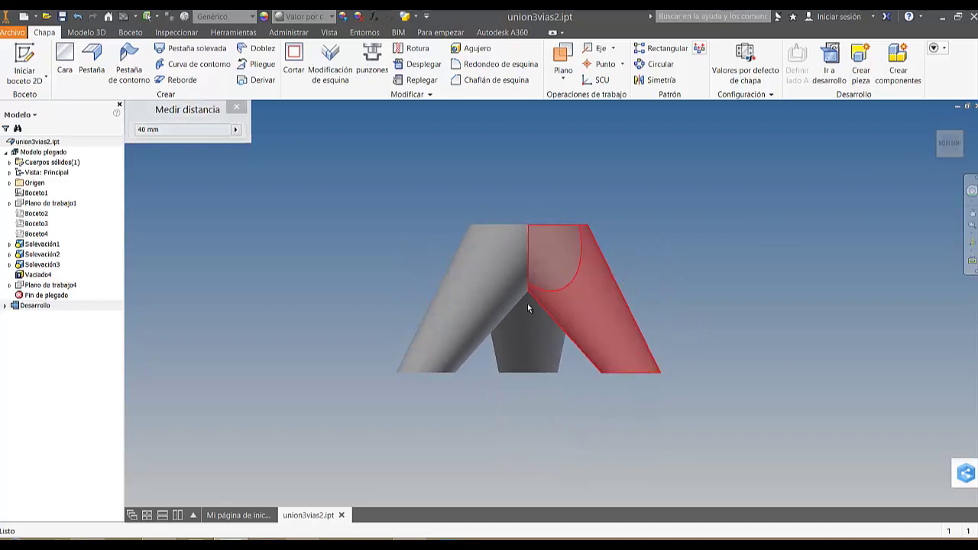
key(Escape)
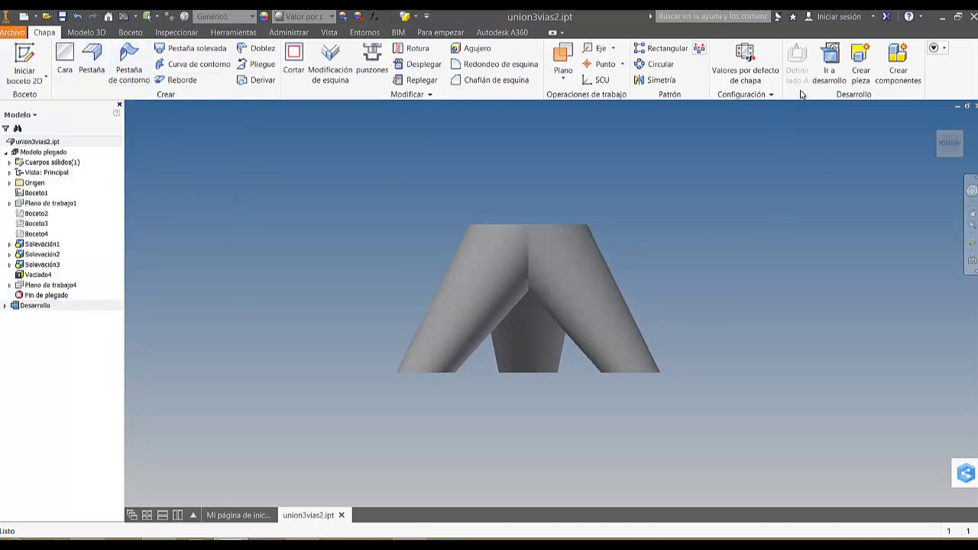
Open the flat pattern of the three-way union, examine it and return to the folded part.
click(829, 67)
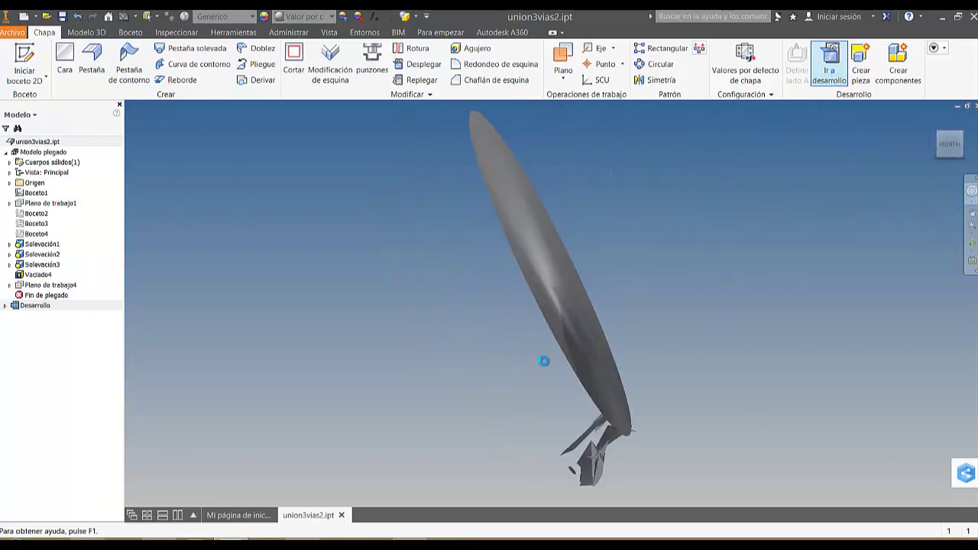
click(972, 242)
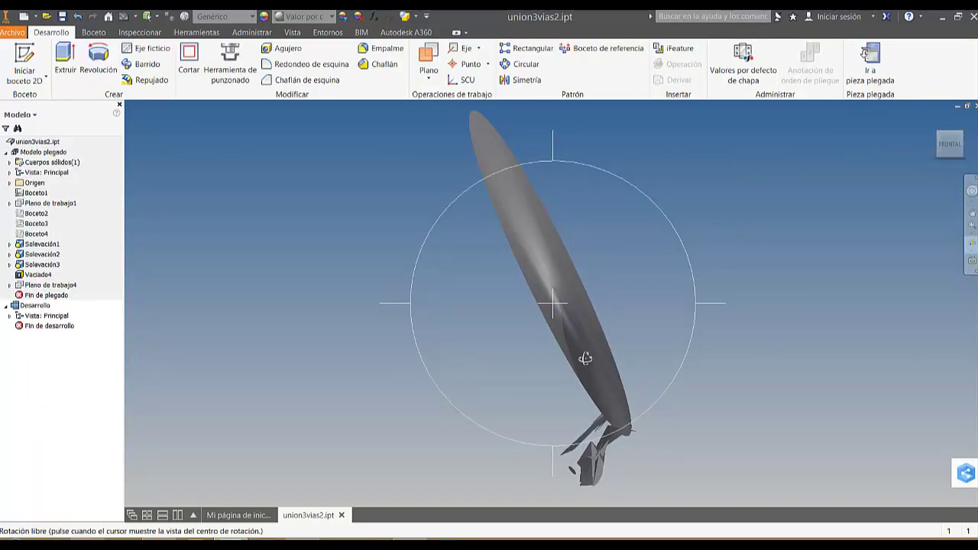
mouse_move(586, 356)
mouse_down()
mouse_move(725, 372)
mouse_move(766, 437)
mouse_move(661, 399)
mouse_move(585, 354)
mouse_move(515, 356)
mouse_move(571, 349)
mouse_up()
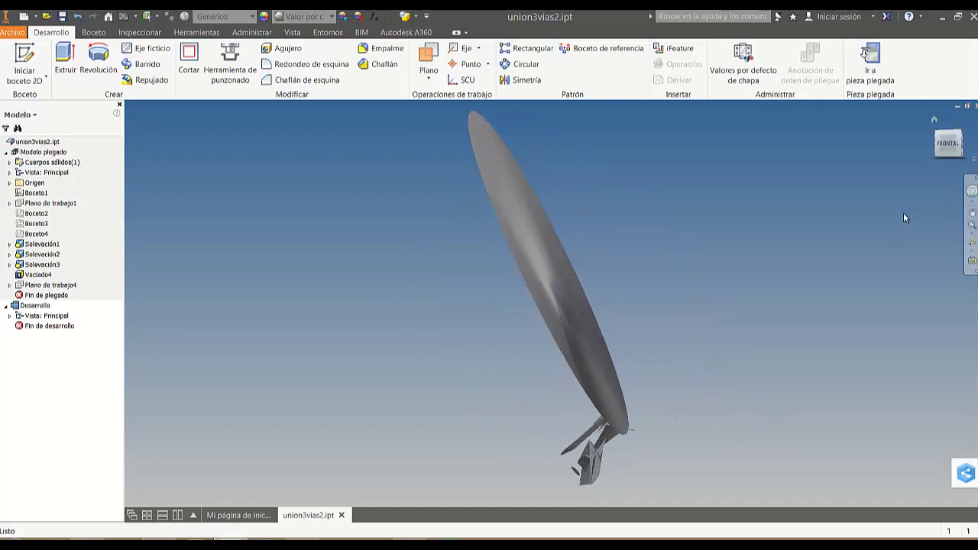
click(882, 79)
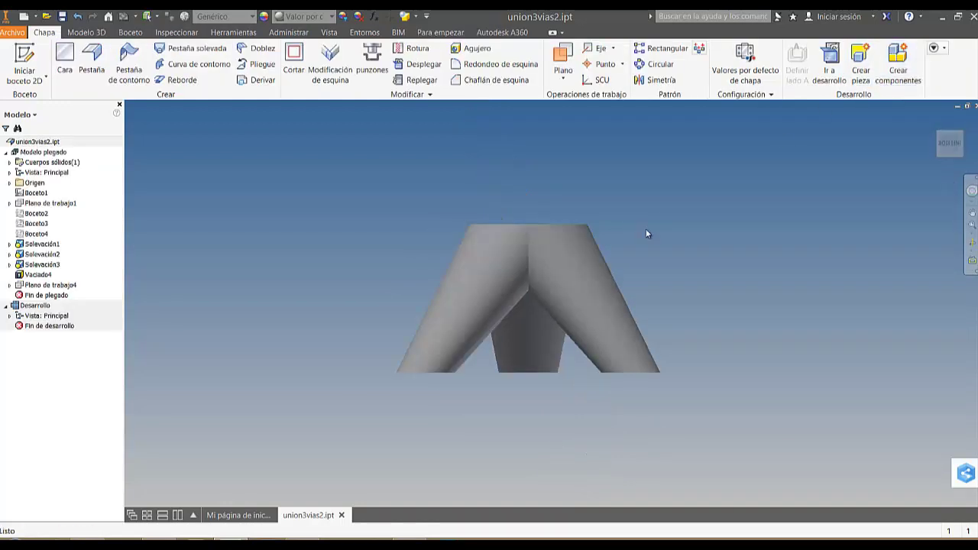
Start a 2D sketch on the flat upper rim face of the union.
click(971, 243)
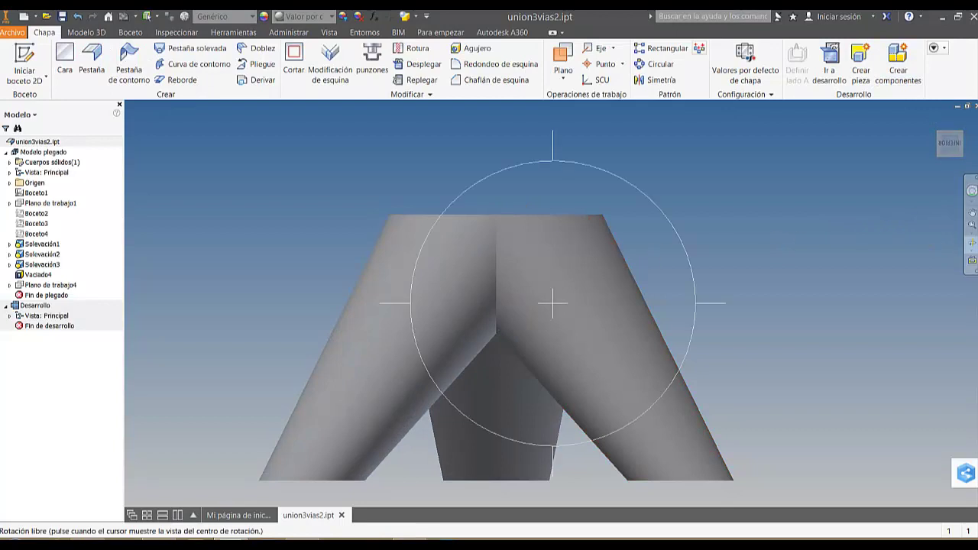
drag(575, 359, 596, 263)
middle_drag(596, 267, 568, 472)
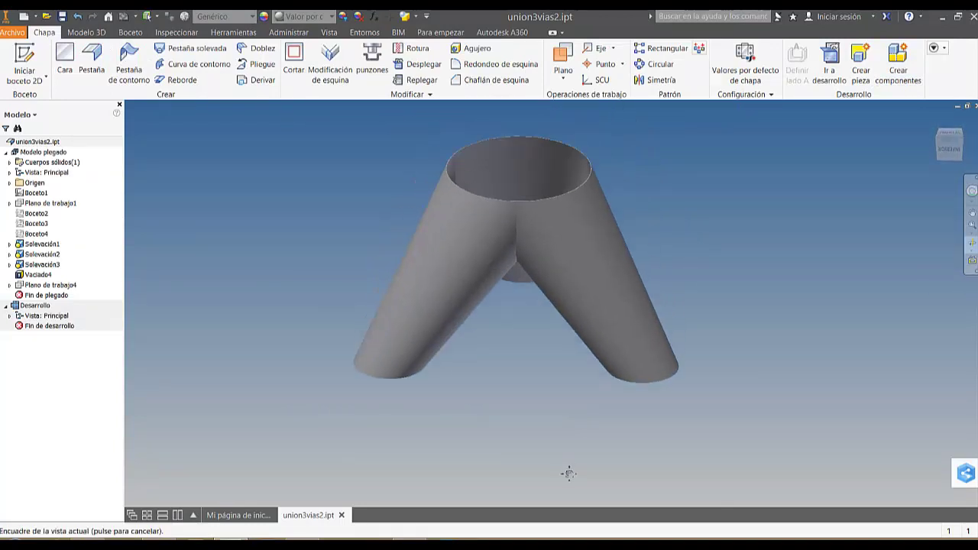
scroll(515, 216, down, 3)
drag(535, 243, 536, 259)
middle_drag(536, 258, 559, 379)
scroll(546, 313, down, 1)
mouse_move(545, 313)
mouse_down()
mouse_move(550, 306)
mouse_move(553, 334)
mouse_move(546, 305)
mouse_move(525, 286)
mouse_move(454, 308)
mouse_move(392, 300)
mouse_move(635, 309)
mouse_move(620, 326)
mouse_move(548, 307)
mouse_up()
key(Escape)
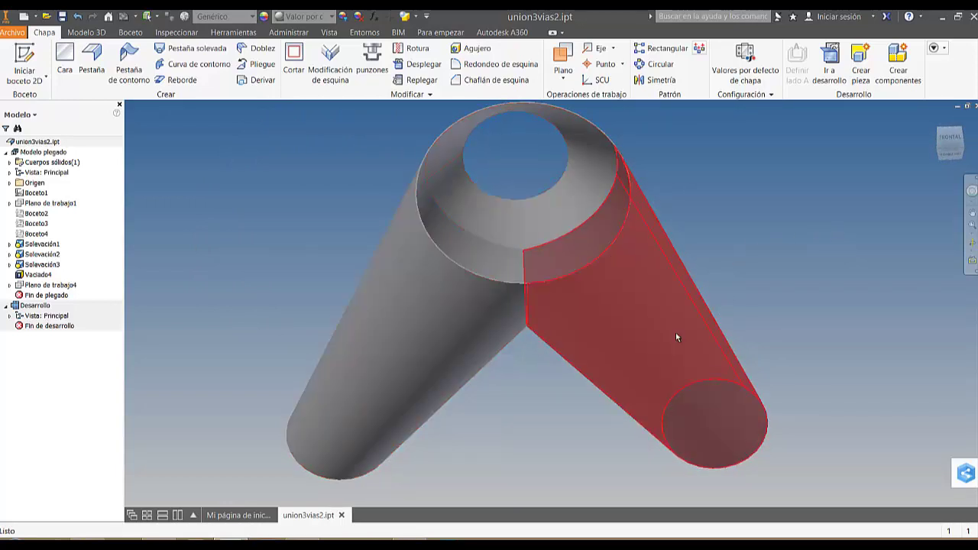
click(25, 54)
click(581, 275)
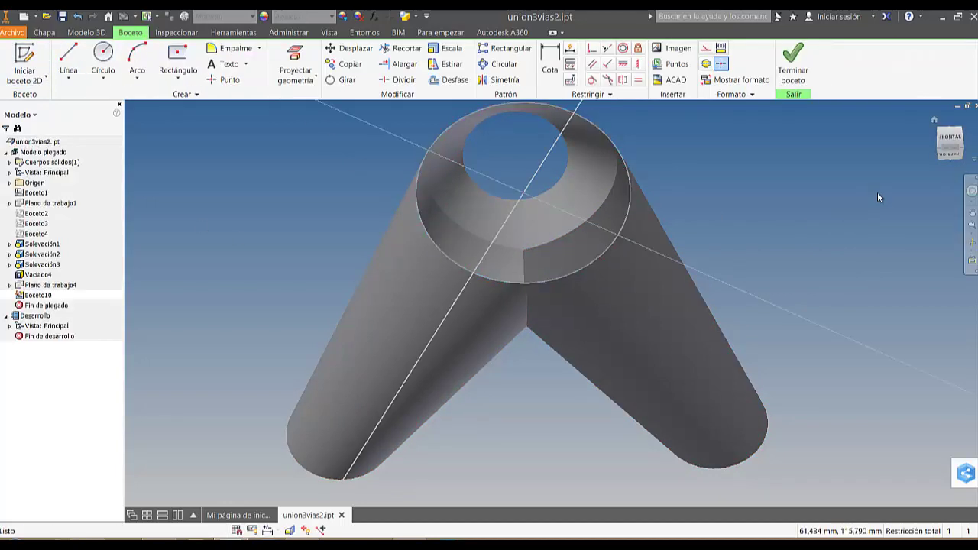
Project one tube's outer rim arc and its two seam edges with the neighbouring tubes into the sketch.
click(308, 61)
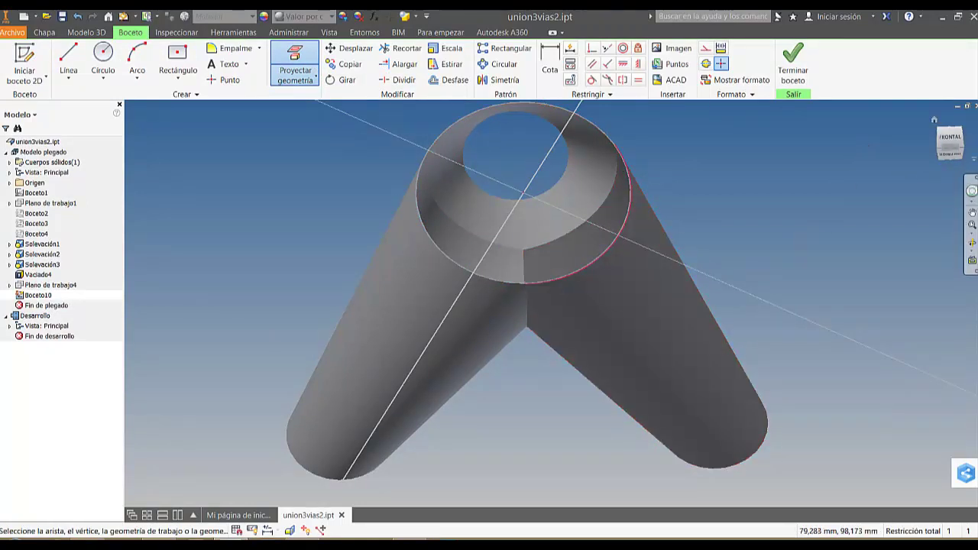
click(973, 261)
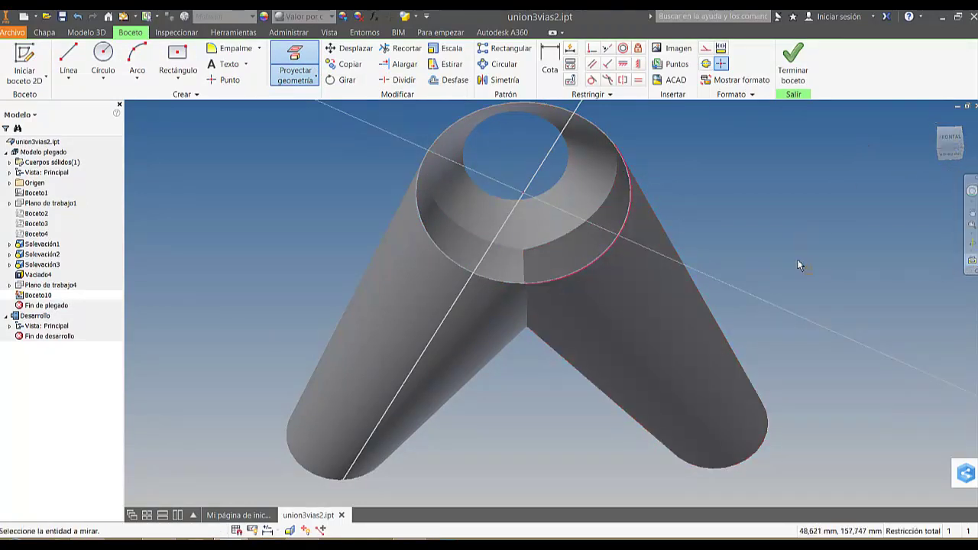
click(625, 241)
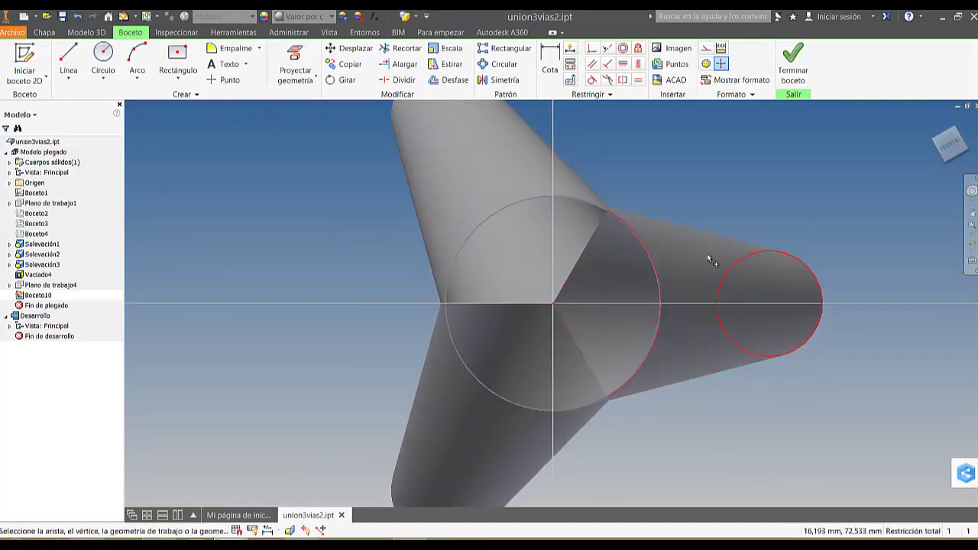
scroll(558, 190, up, 5)
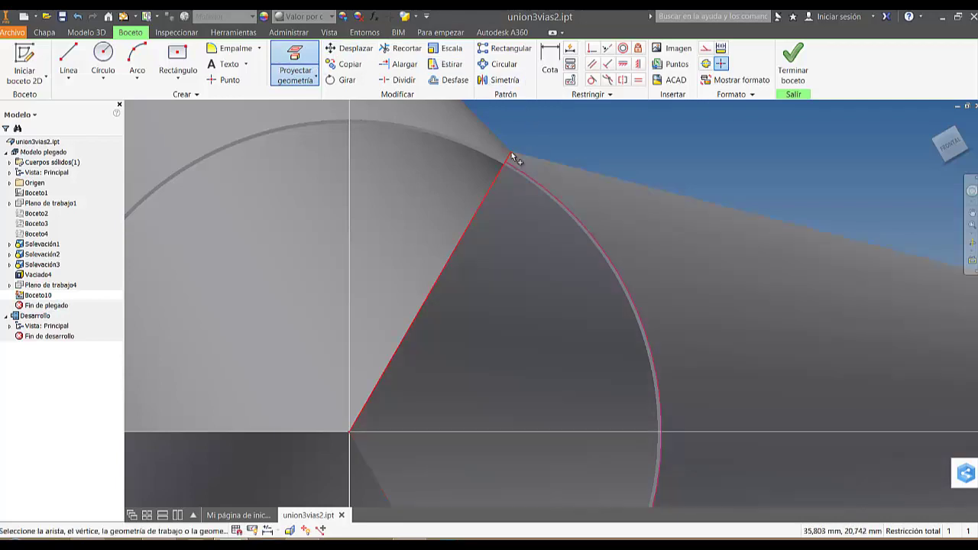
scroll(512, 151, up, 2)
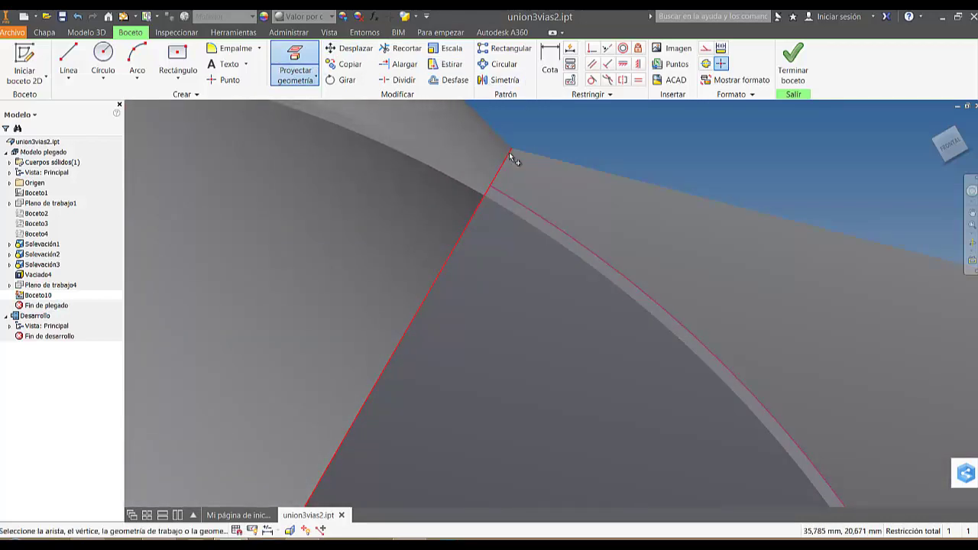
scroll(511, 150, down, 3)
scroll(528, 413, up, 3)
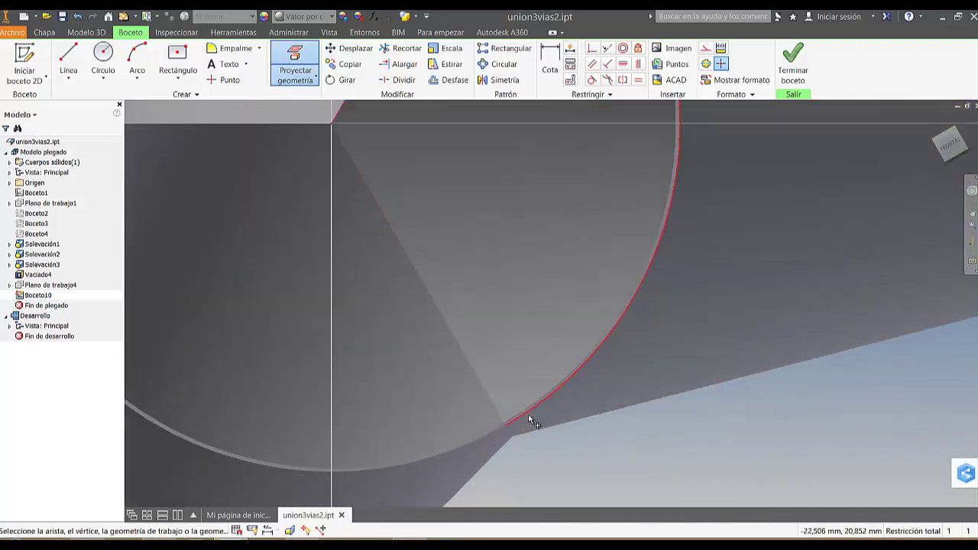
scroll(528, 414, up, 3)
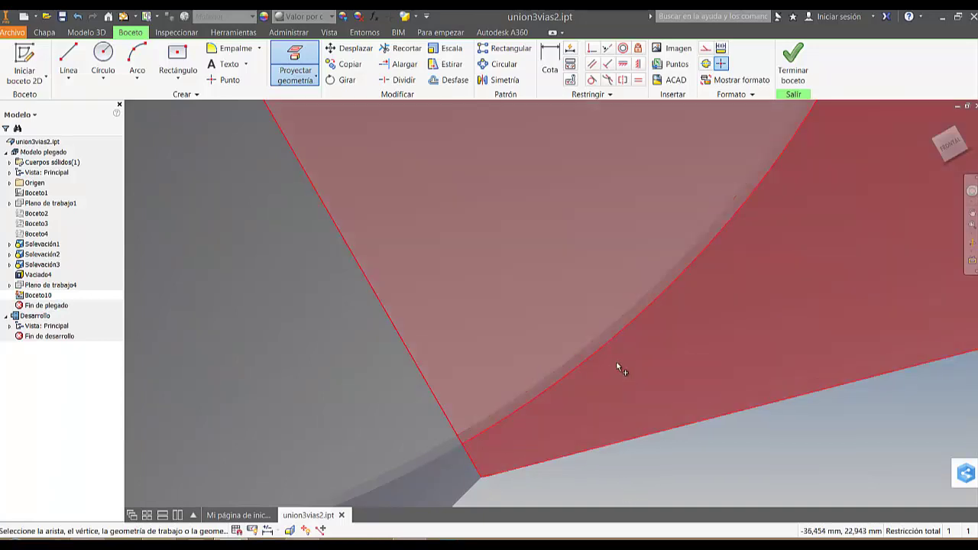
scroll(618, 365, down, 4)
middle_drag(625, 210, 561, 492)
scroll(548, 200, up, 5)
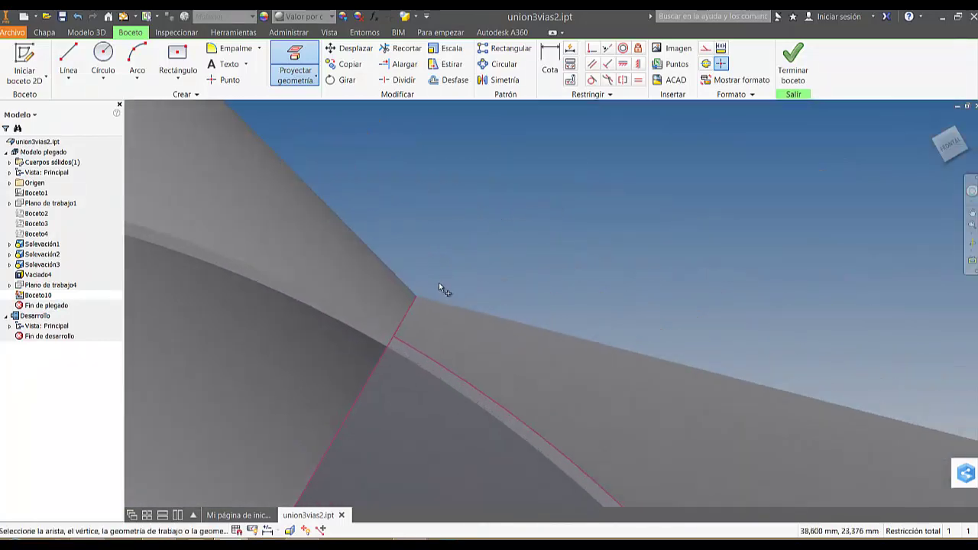
scroll(440, 288, up, 3)
scroll(444, 276, down, 6)
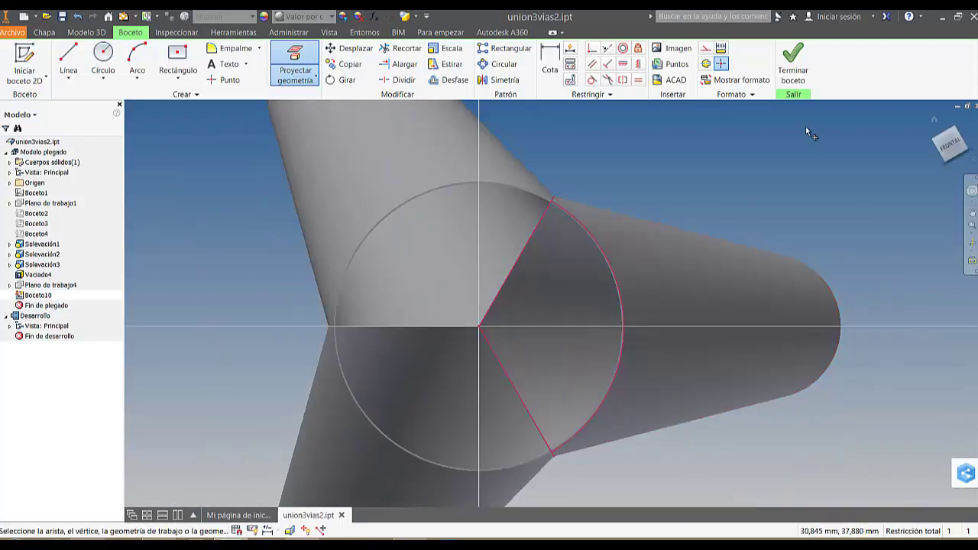
scroll(524, 237, down, 3)
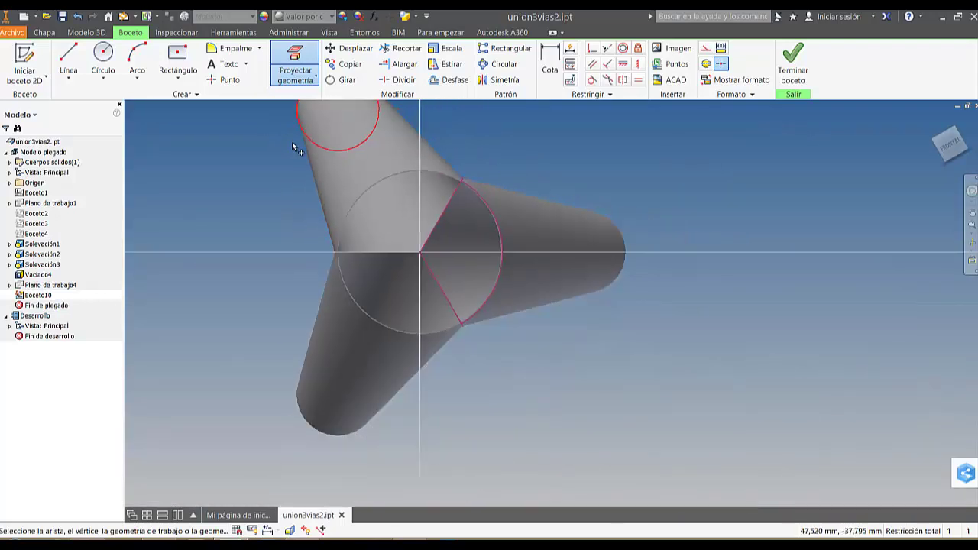
Draw a three-point arc between the outer ends of the projected seam lines, passing around the other two tubes.
click(138, 79)
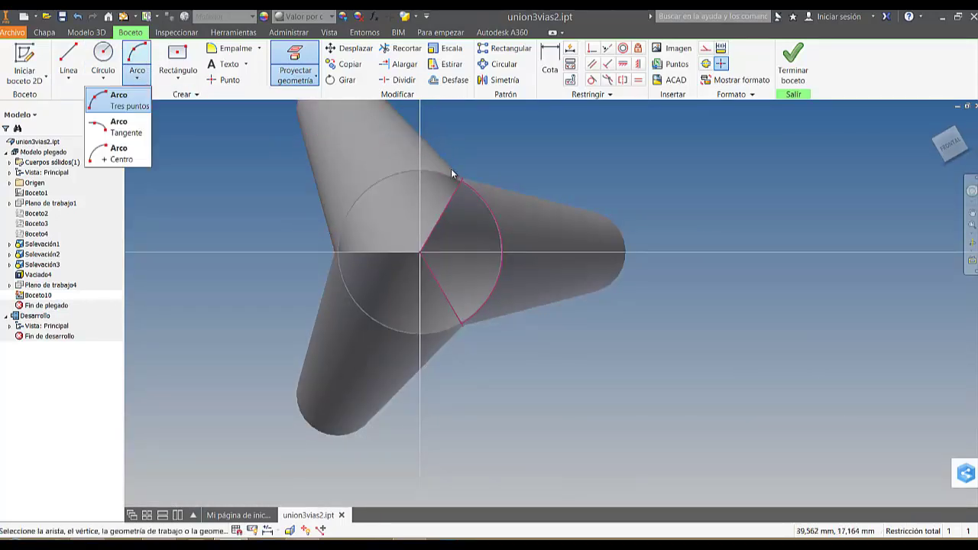
click(121, 101)
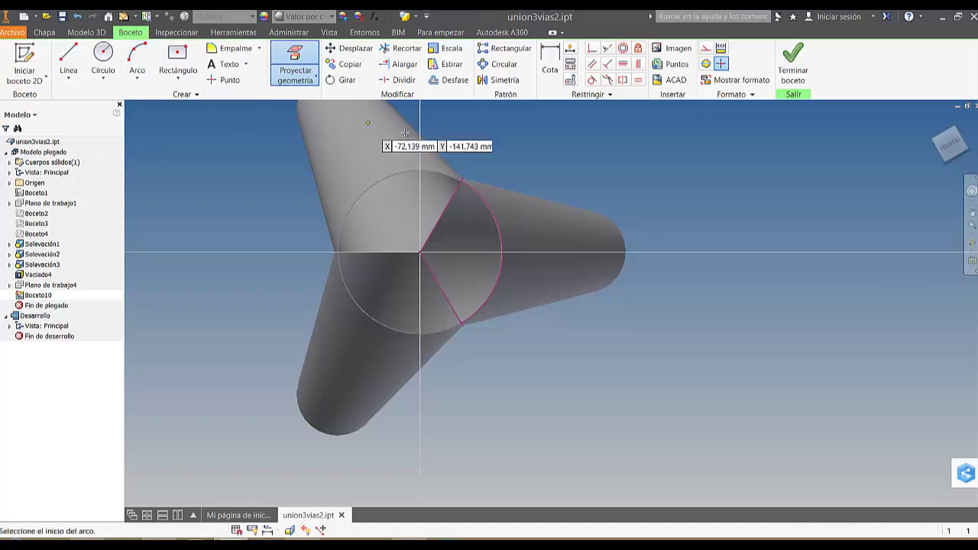
click(463, 178)
click(462, 325)
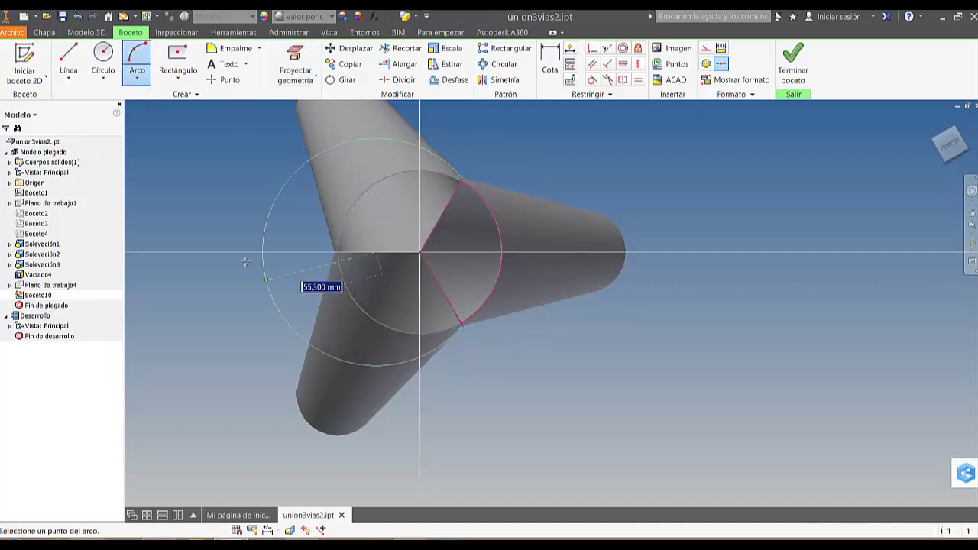
scroll(229, 245, up, 3)
click(148, 204)
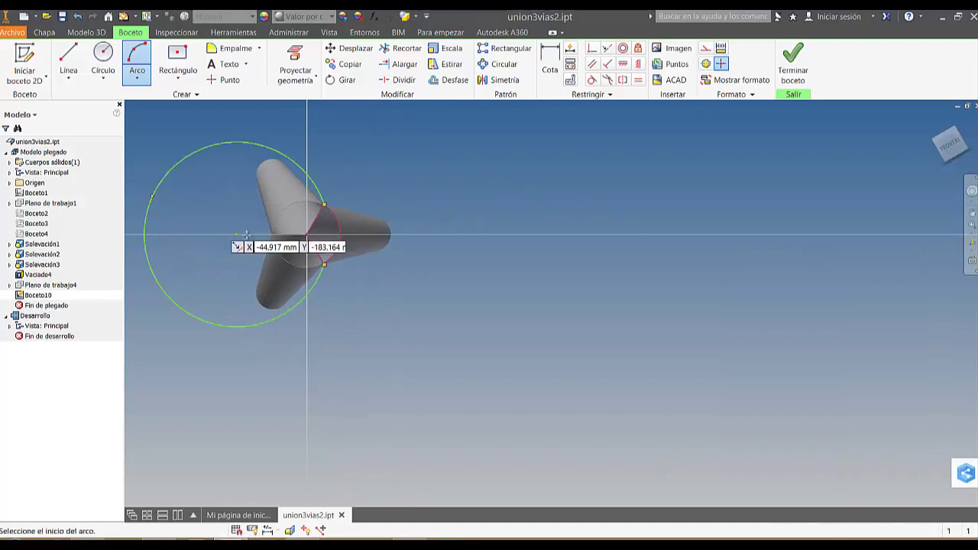
Cut-extrude the region enclosed by the large arc and the projected seam lines 184.5 mm down through the other two tubes.
middle_drag(459, 239, 646, 262)
scroll(547, 243, down, 3)
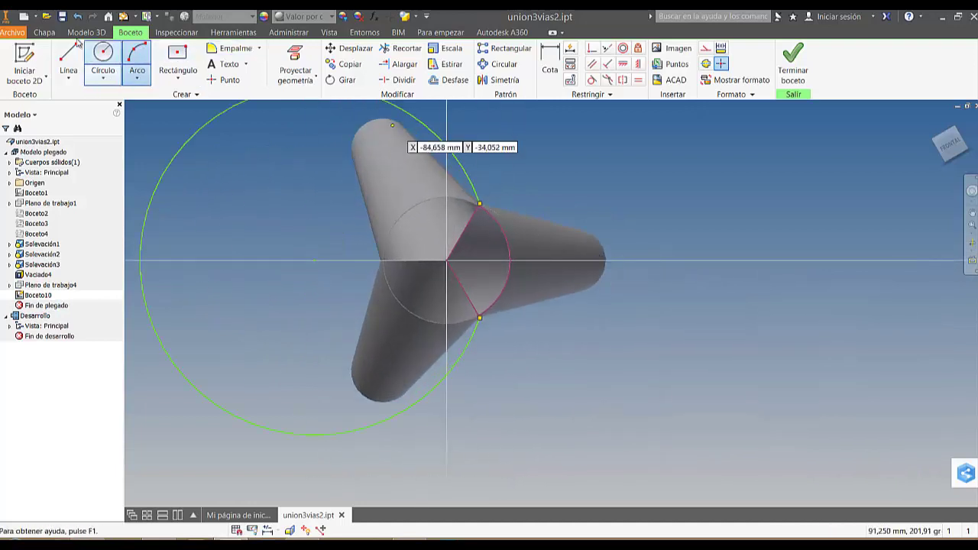
click(42, 32)
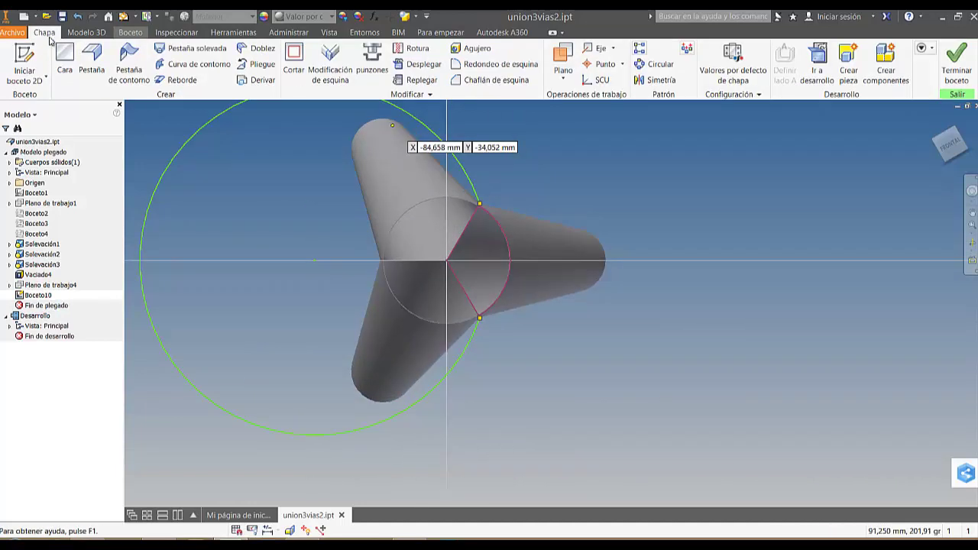
click(88, 32)
click(66, 60)
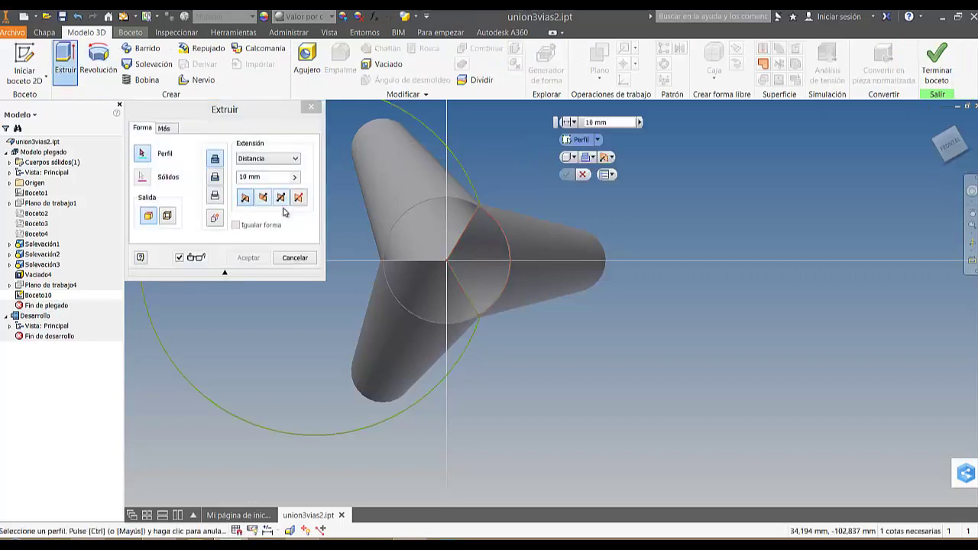
click(356, 267)
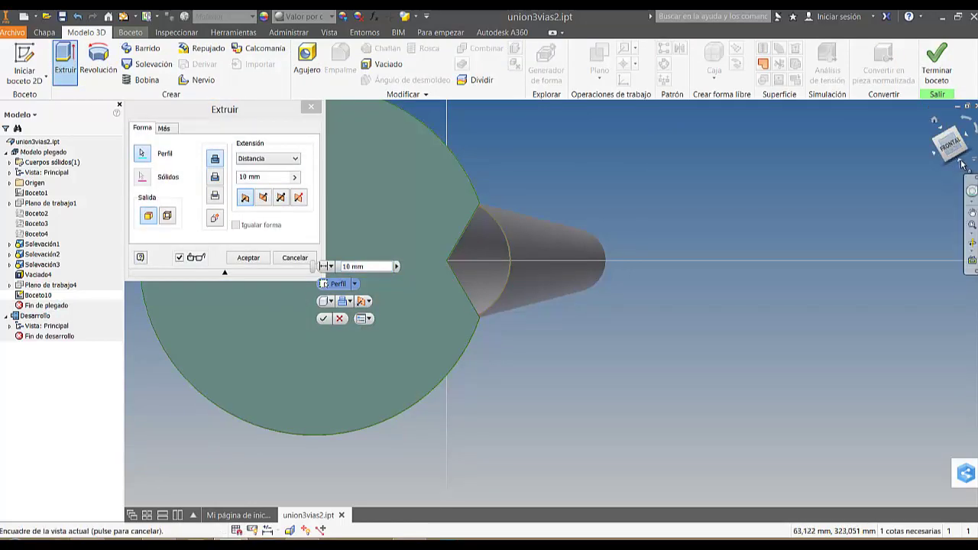
click(961, 163)
drag(515, 204, 517, 470)
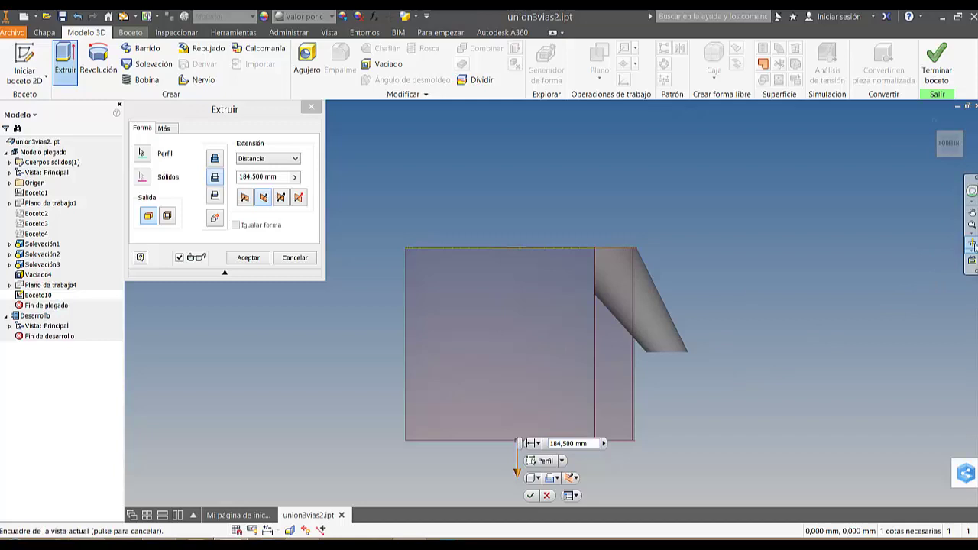
click(972, 243)
drag(528, 353, 703, 359)
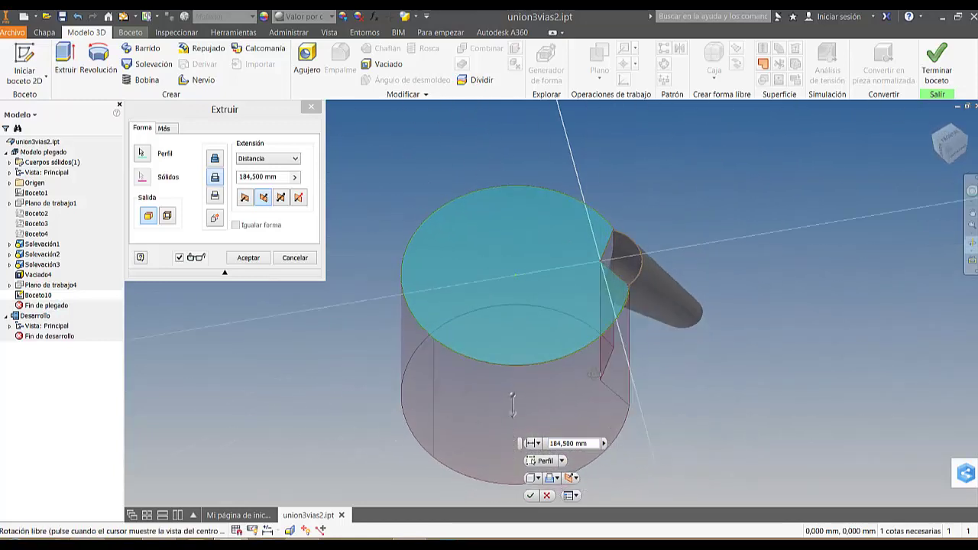
scroll(587, 307, down, 5)
click(256, 257)
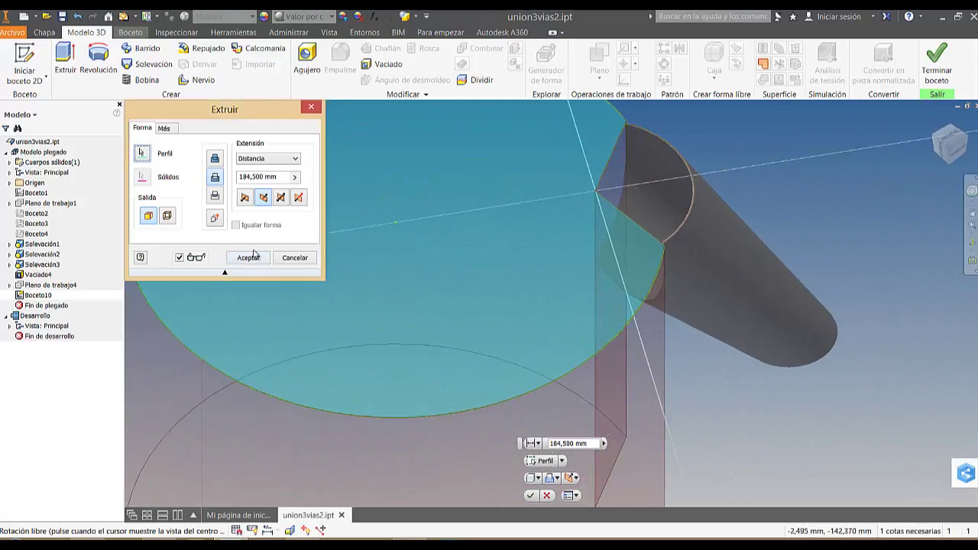
click(255, 257)
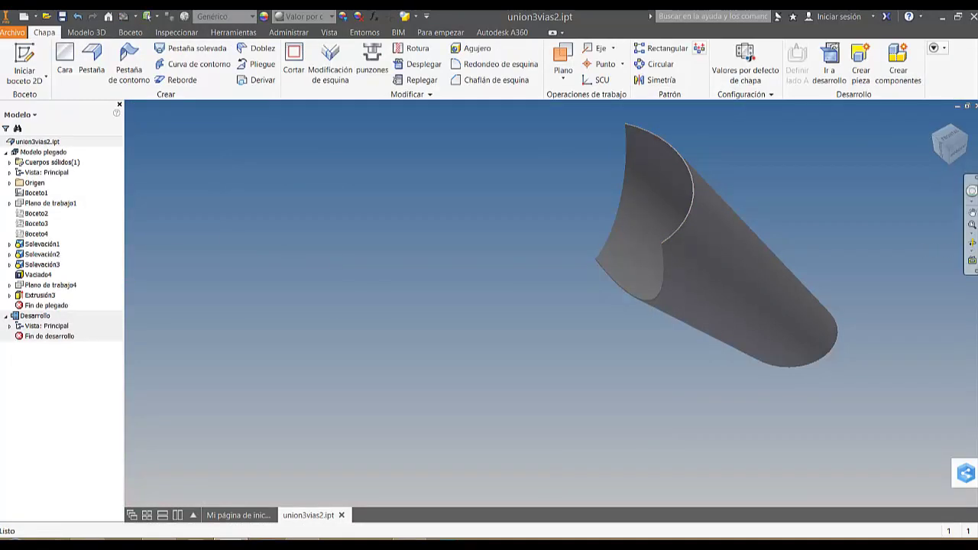
Open the flat pattern of the remaining tube, examine how it unfolds and return to the folded part.
click(420, 16)
click(305, 89)
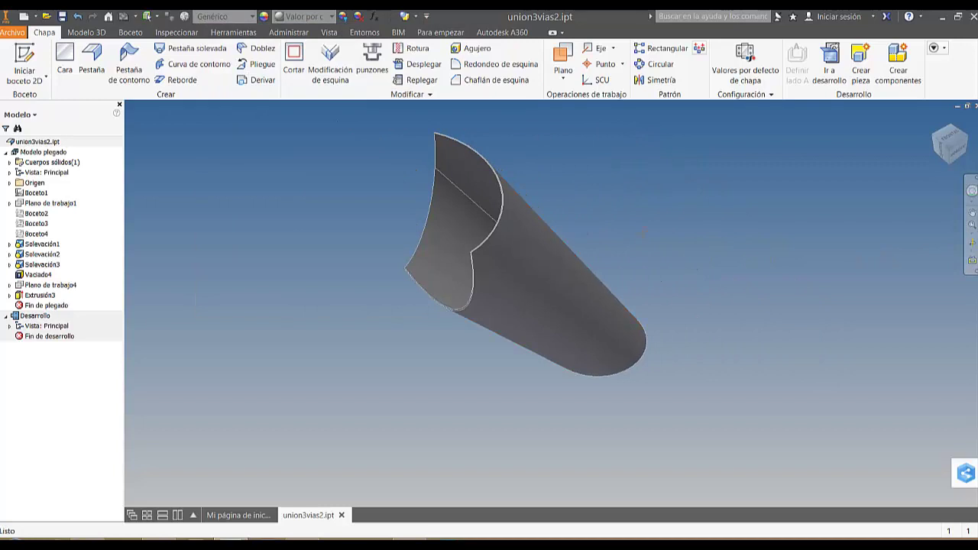
middle_drag(645, 232, 517, 269)
drag(950, 144, 955, 149)
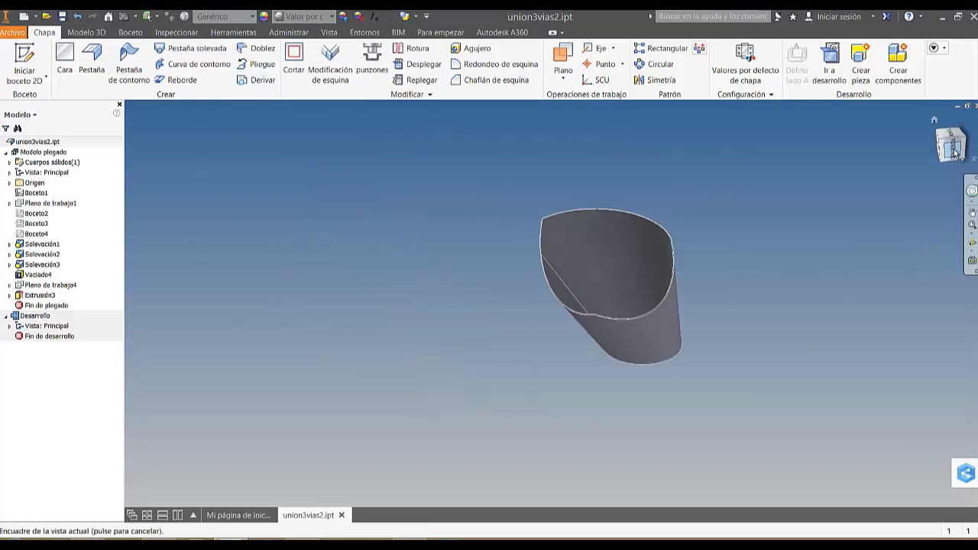
click(951, 146)
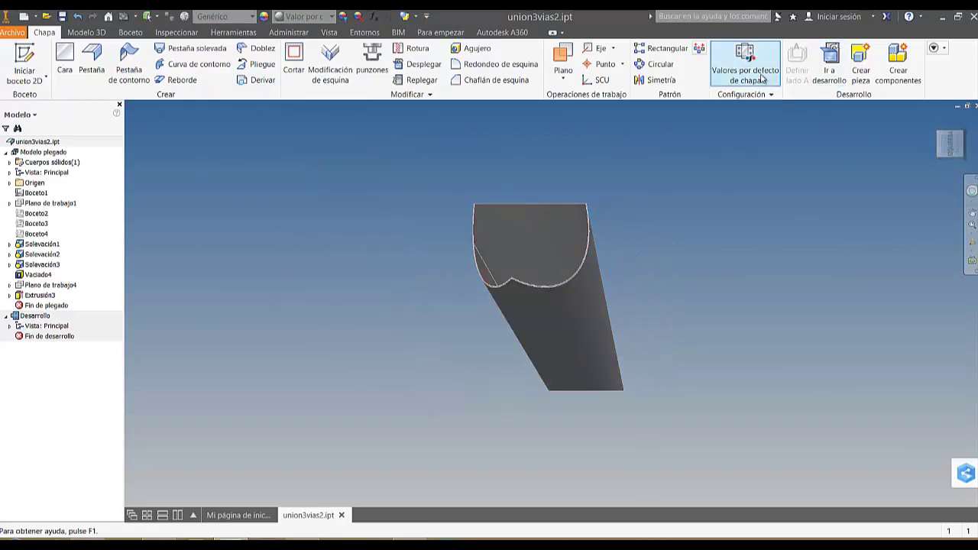
click(829, 67)
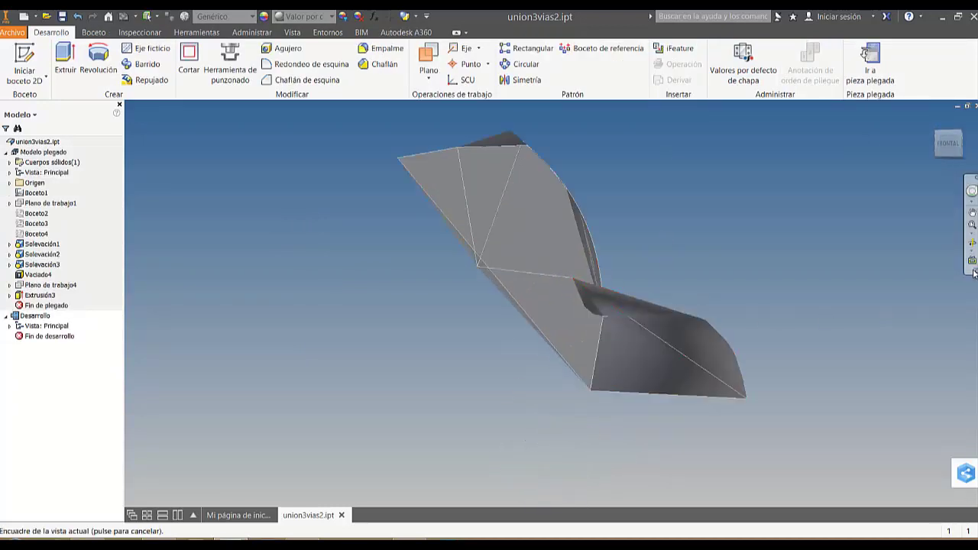
click(972, 245)
mouse_move(616, 306)
mouse_down()
mouse_move(678, 223)
mouse_move(614, 308)
mouse_up()
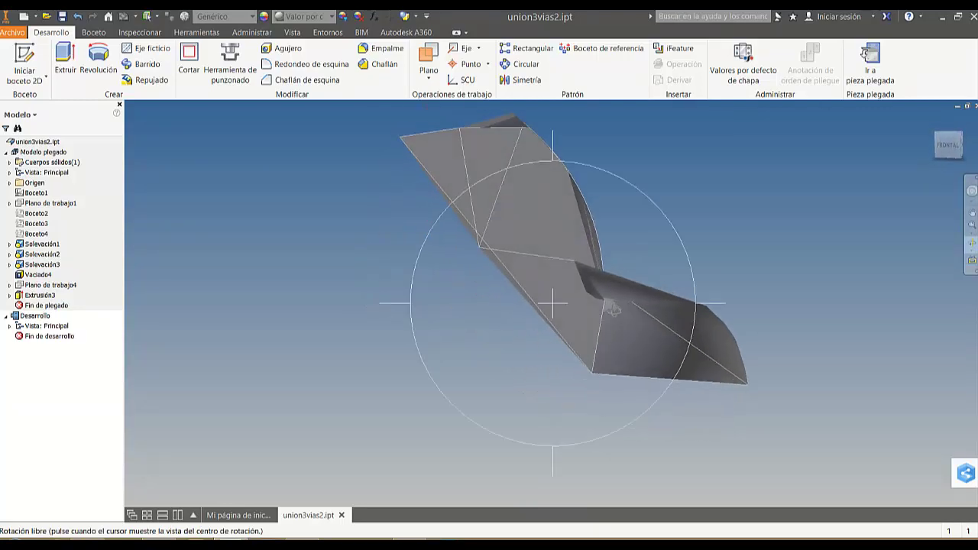
key(Escape)
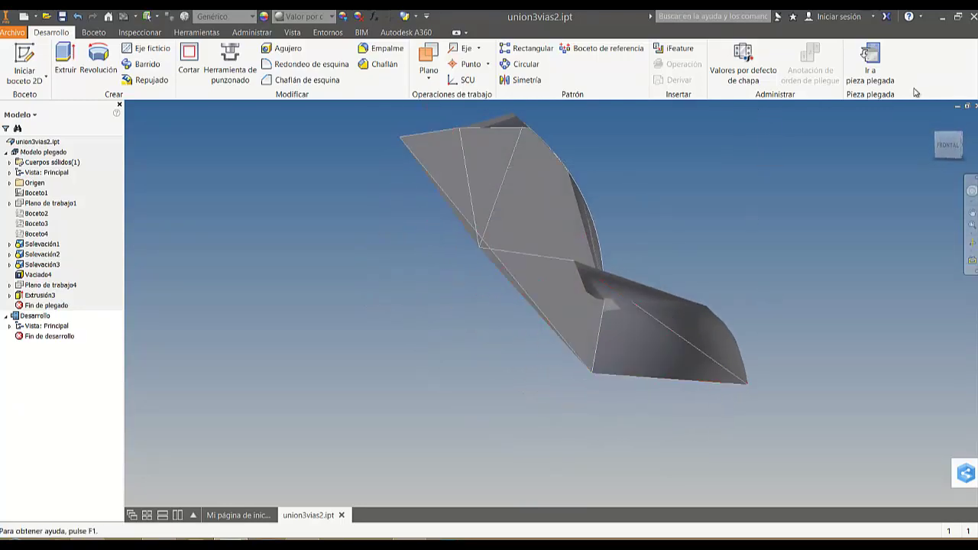
click(870, 62)
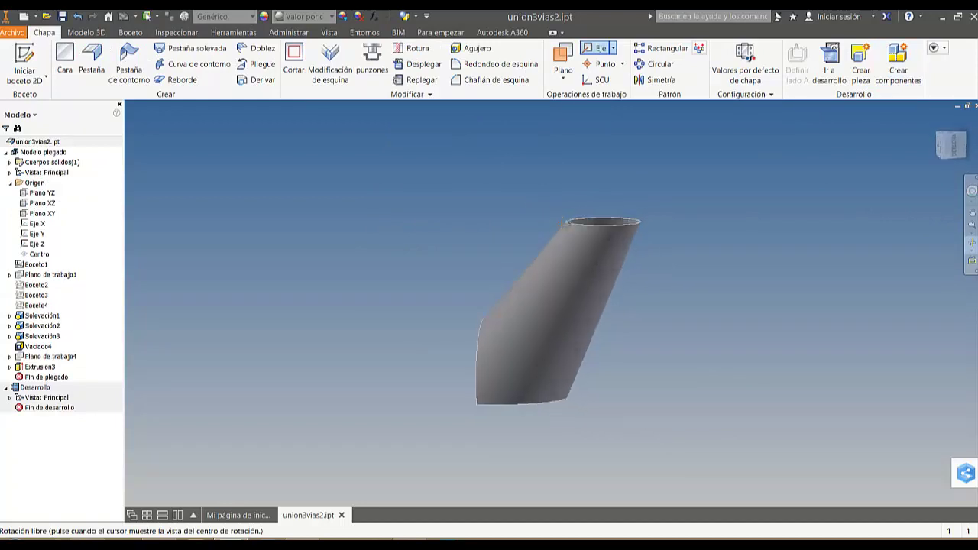
Create a work axis along the tube and a work plane defined by that axis and the corner vertex of the cut rim.
shift+middle_drag(565, 224, 549, 346)
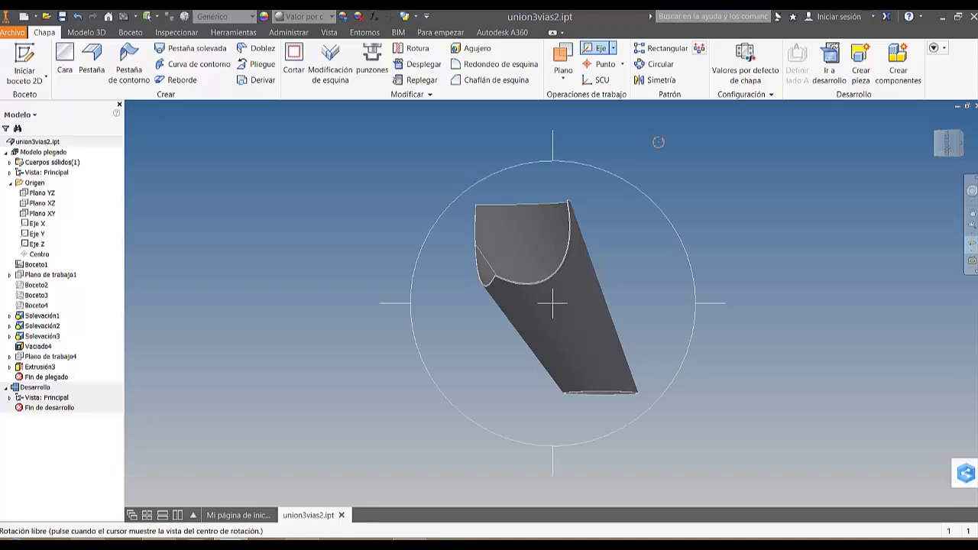
click(588, 49)
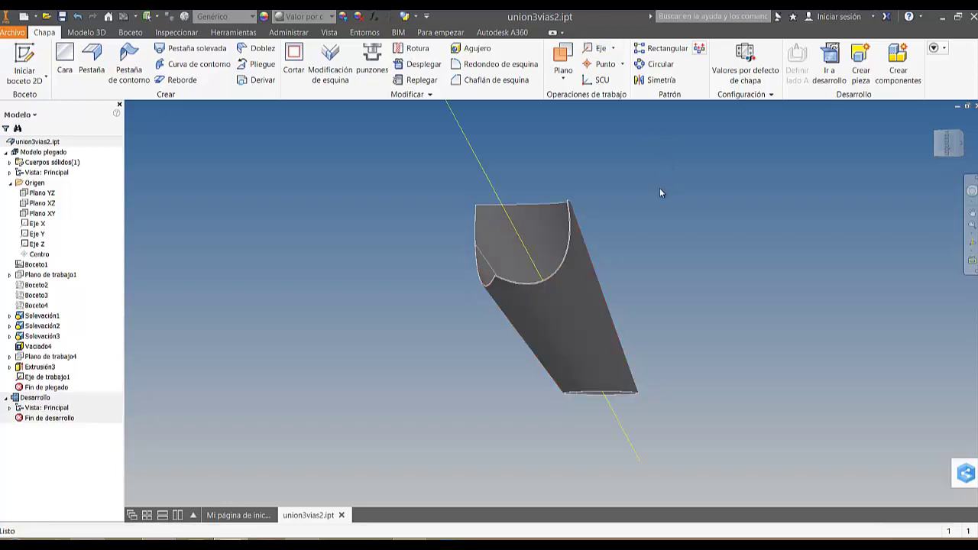
click(562, 77)
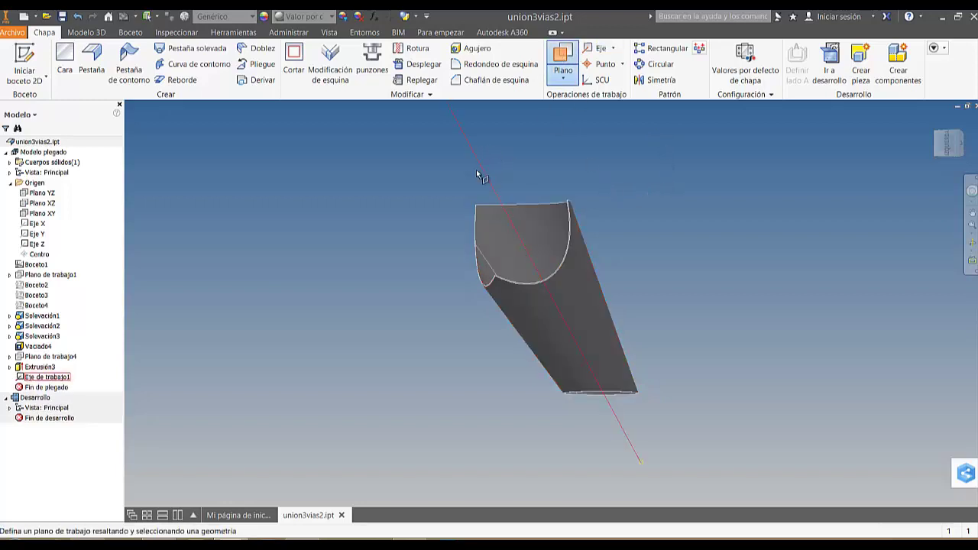
scroll(490, 298, up, 8)
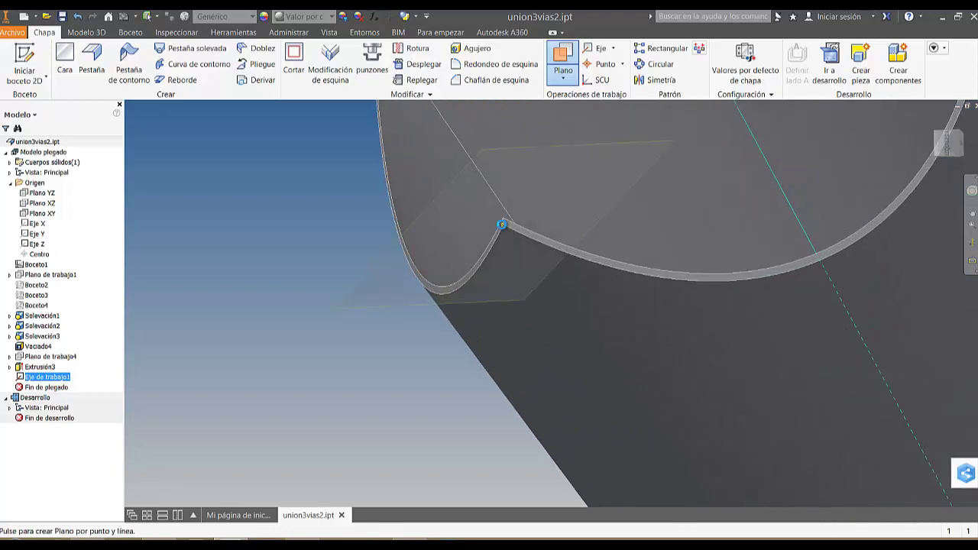
click(593, 270)
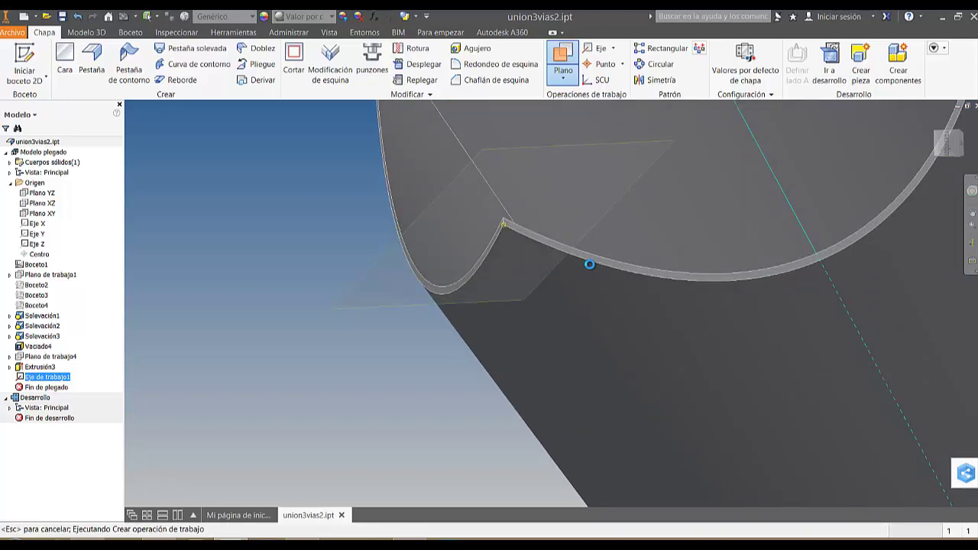
scroll(590, 264, down, 6)
shift+middle_drag(593, 270, 620, 327)
scroll(614, 304, up, 2)
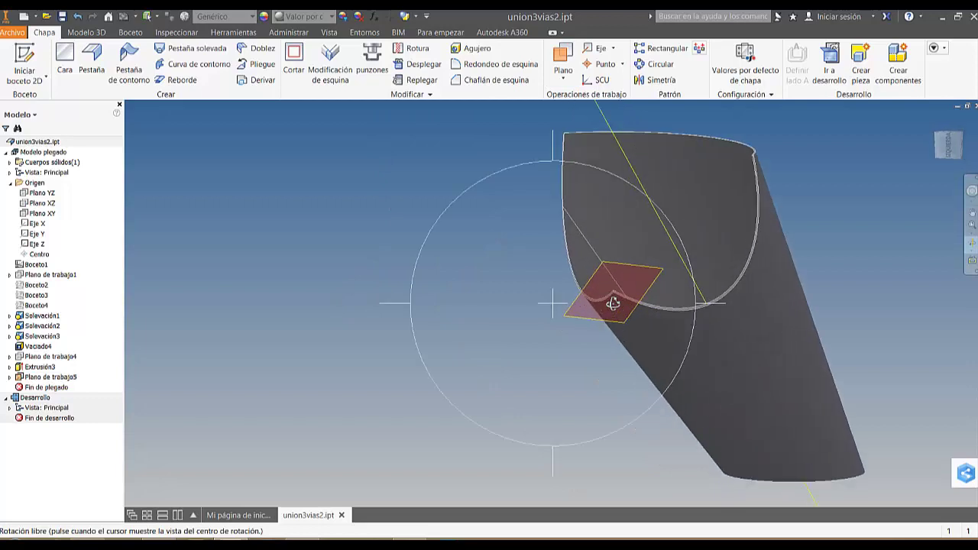
Start a 2D sketch on the new work plane and look straight at it around the rim's corner.
scroll(612, 303, up, 5)
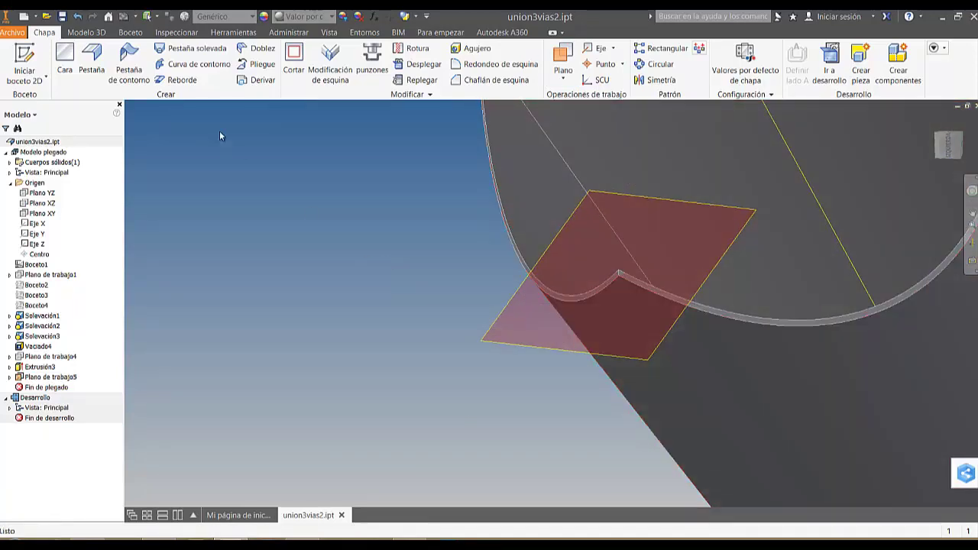
click(25, 61)
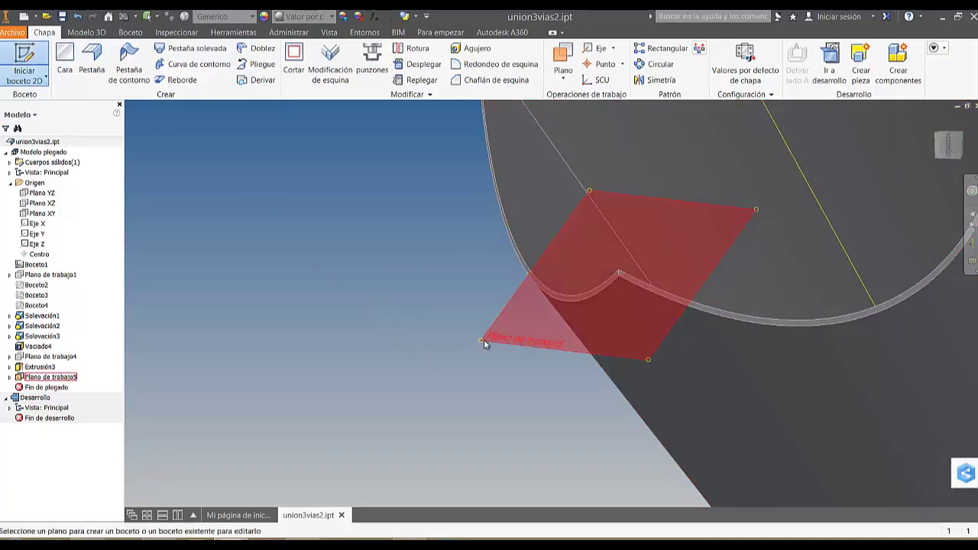
click(484, 340)
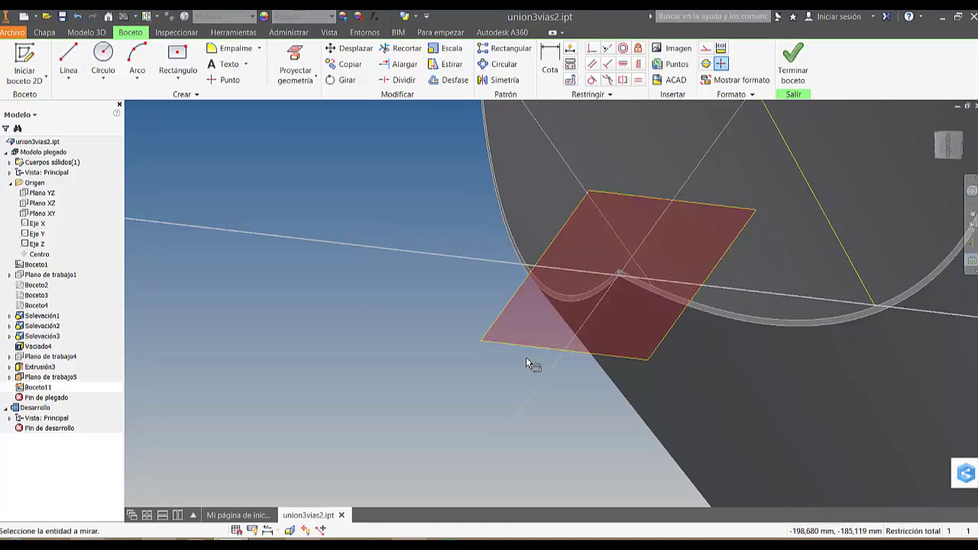
click(509, 345)
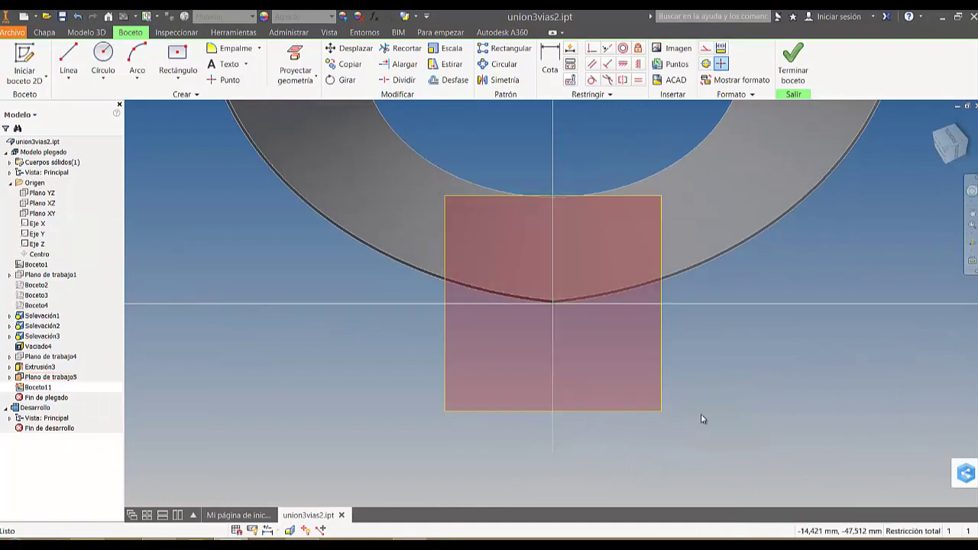
scroll(567, 284, up, 4)
scroll(603, 138, up, 4)
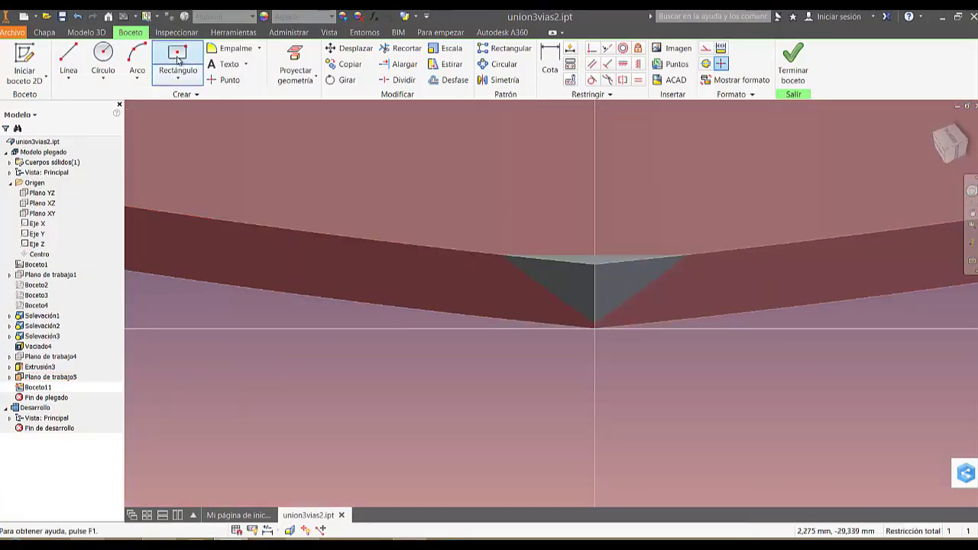
Project the short thickness edge at the rim's corner and draw a center rectangle about 0.4 mm wide centred on its inner end.
click(295, 55)
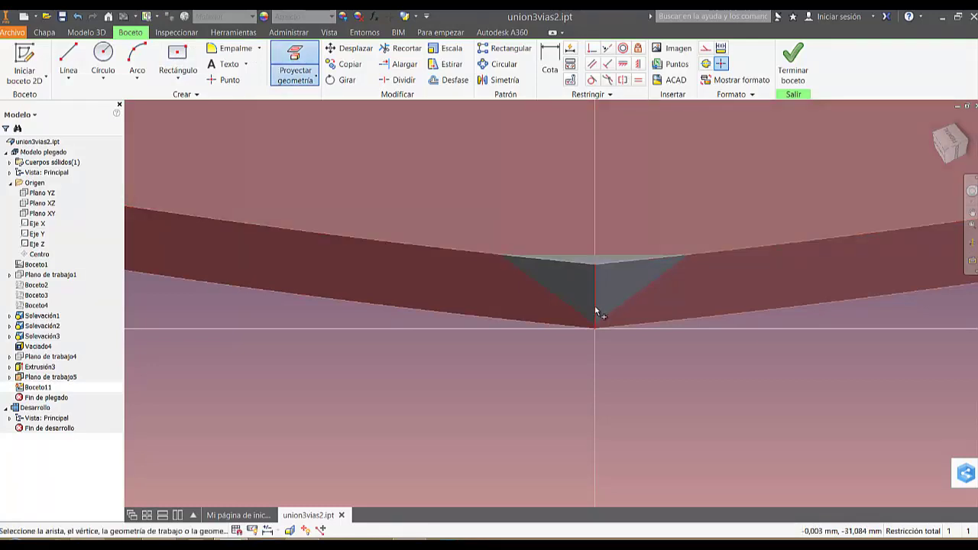
scroll(665, 386, down, 2)
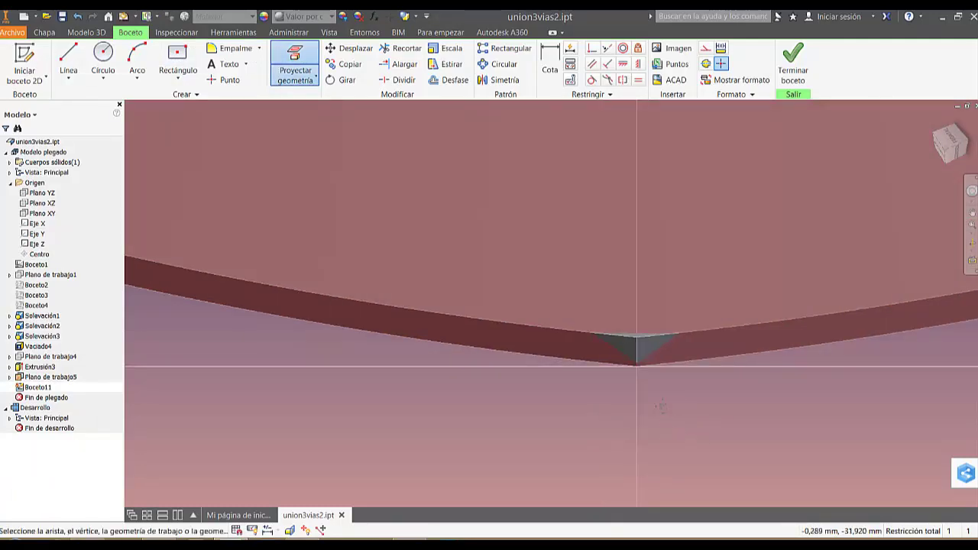
middle_drag(661, 406, 620, 283)
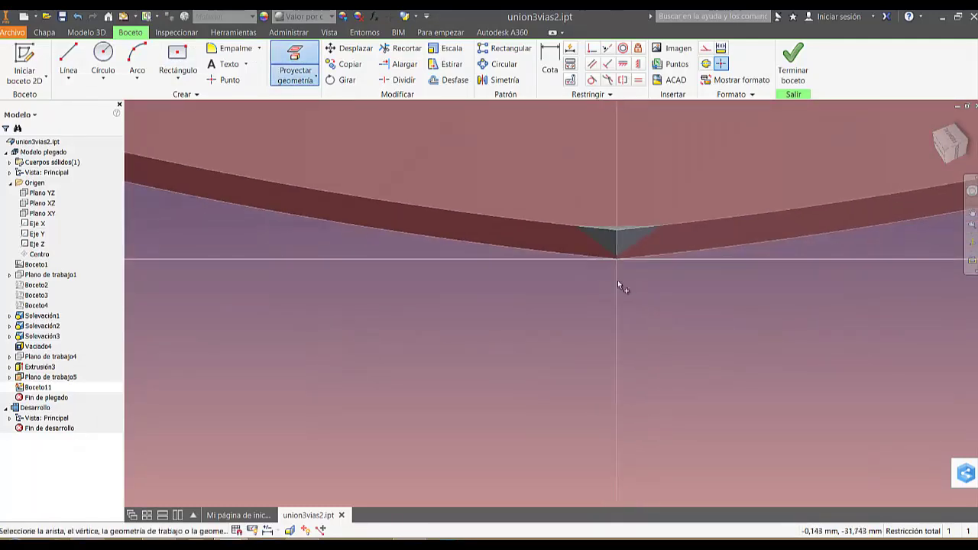
click(184, 58)
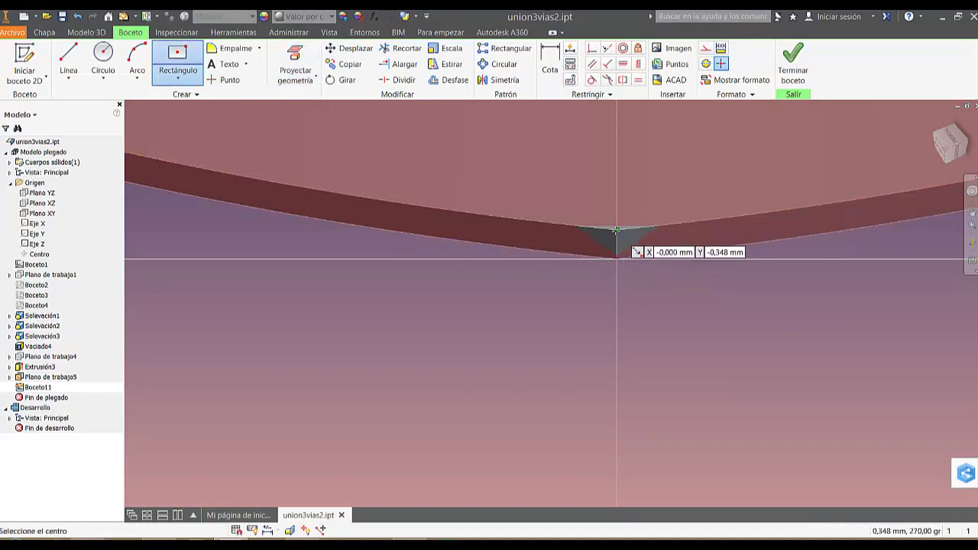
click(617, 230)
click(601, 340)
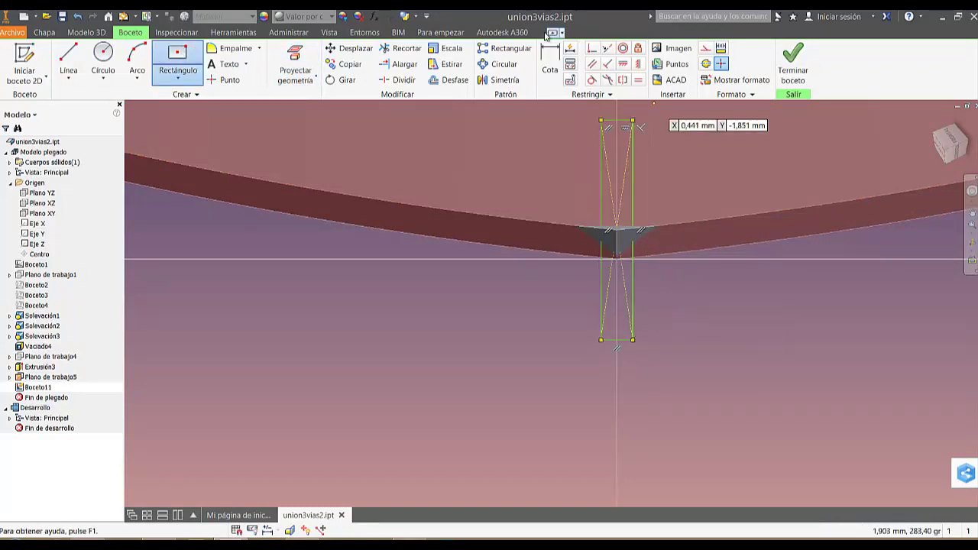
Dimension the rectangle's width and set it to 2 mm.
click(551, 67)
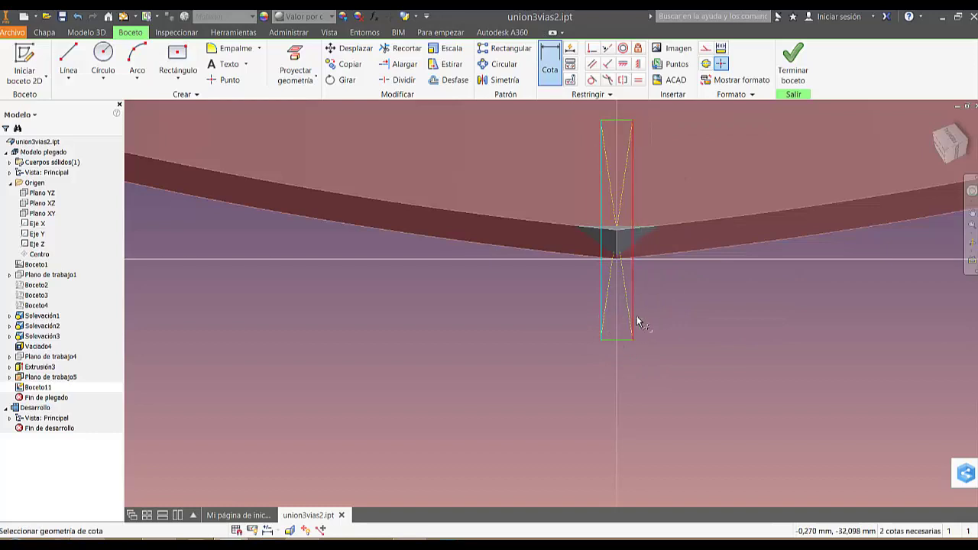
click(725, 307)
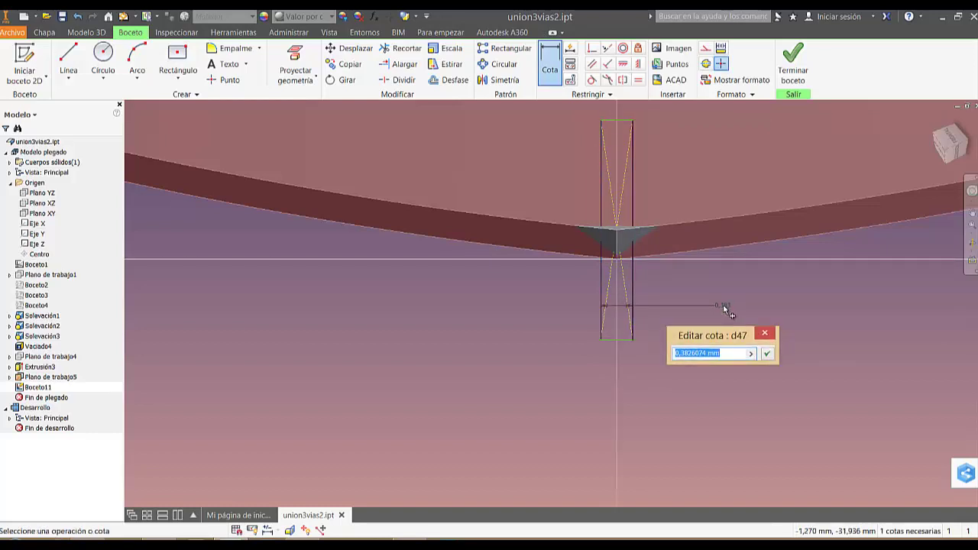
key(Return)
scroll(723, 304, down, 5)
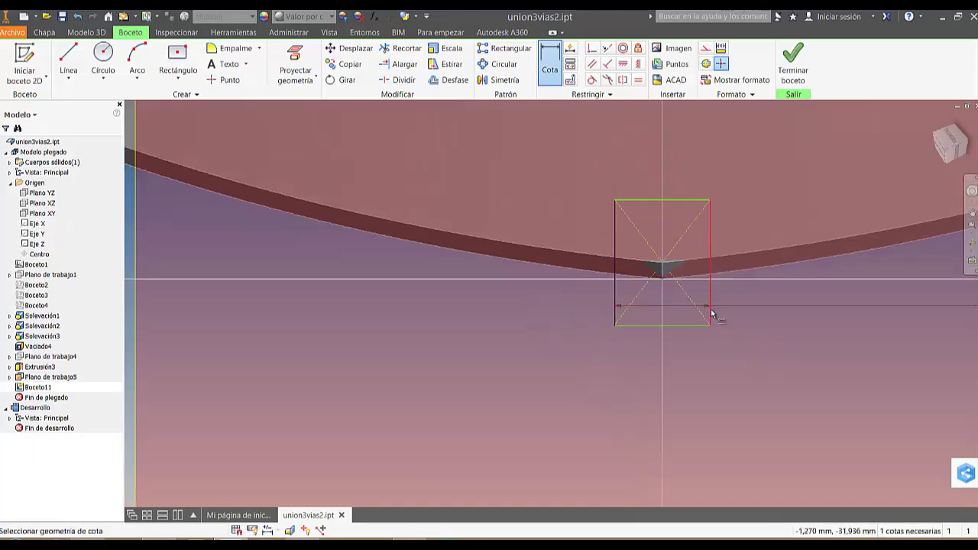
middle_drag(751, 342, 743, 391)
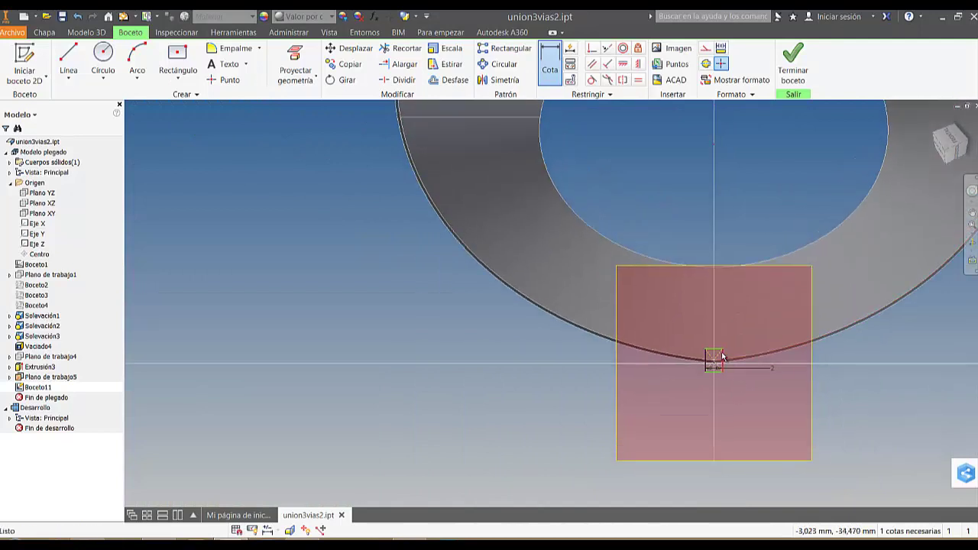
Stretch the seam rectangle lengthwise so it extends well past both sides of the rim's corner.
drag(716, 342, 726, 185)
scroll(722, 229, down, 3)
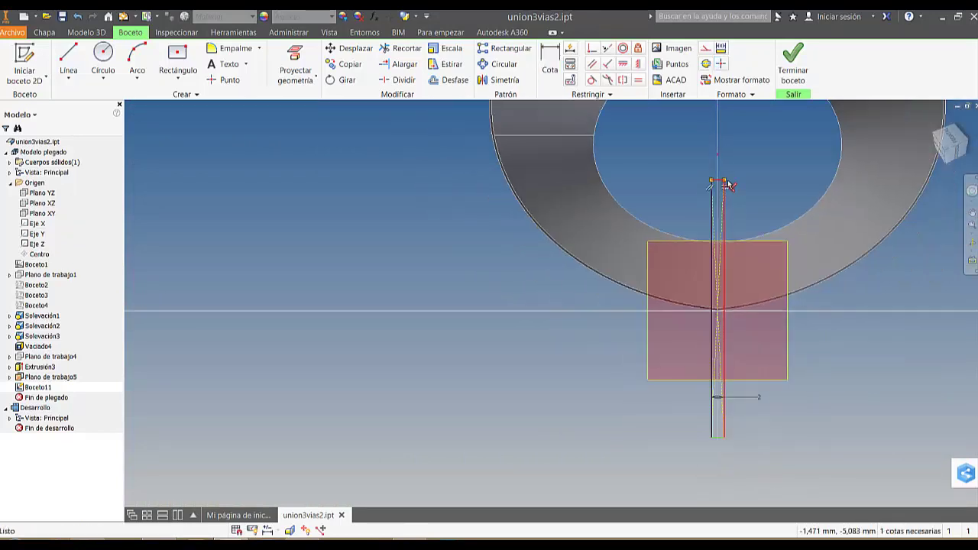
scroll(719, 327, up, 8)
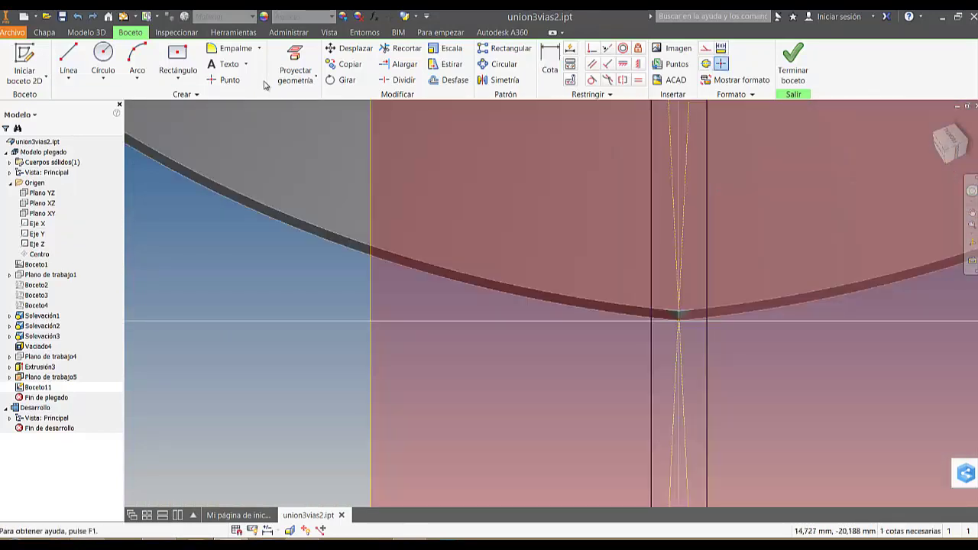
Extrude the rectangle as a symmetric cut about 261.5 mm long so it slits the tube along its full length.
click(86, 33)
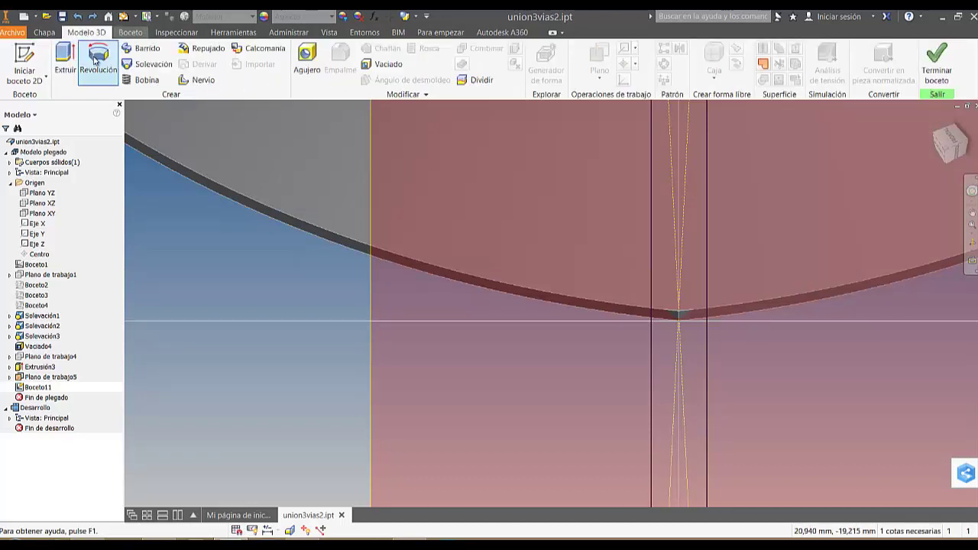
click(65, 70)
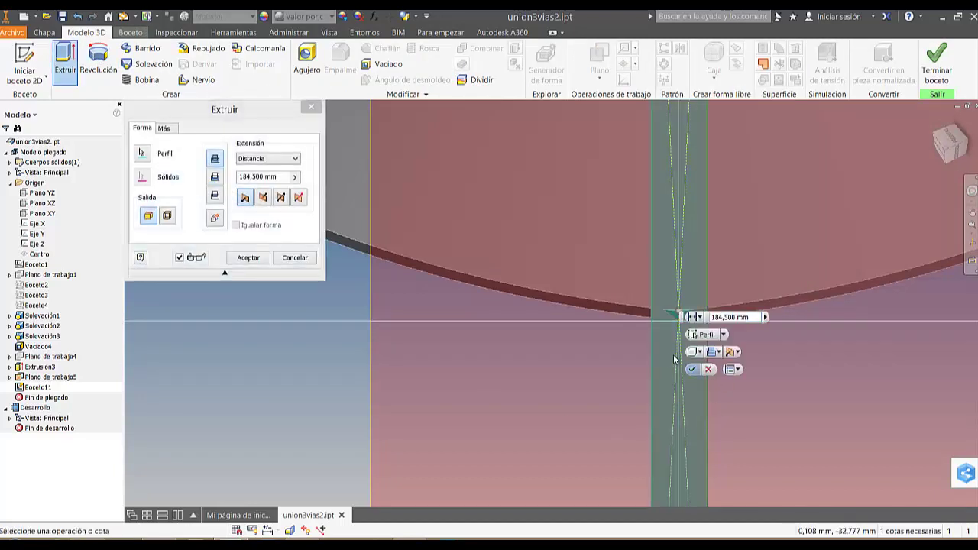
click(281, 197)
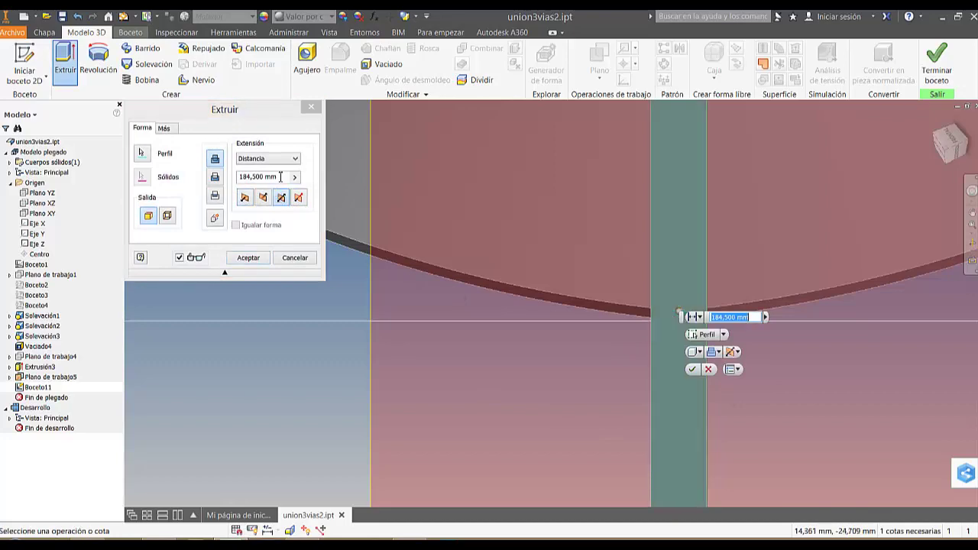
click(934, 121)
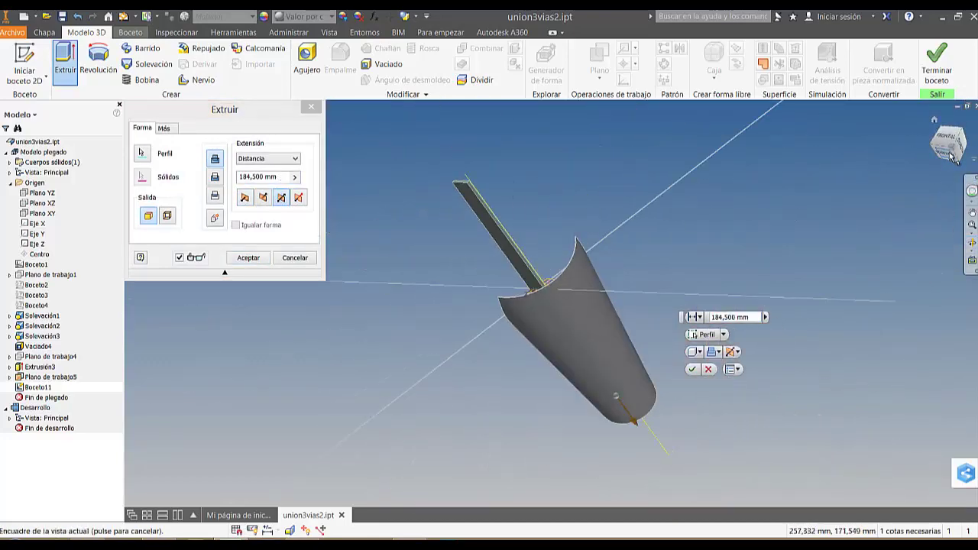
click(950, 153)
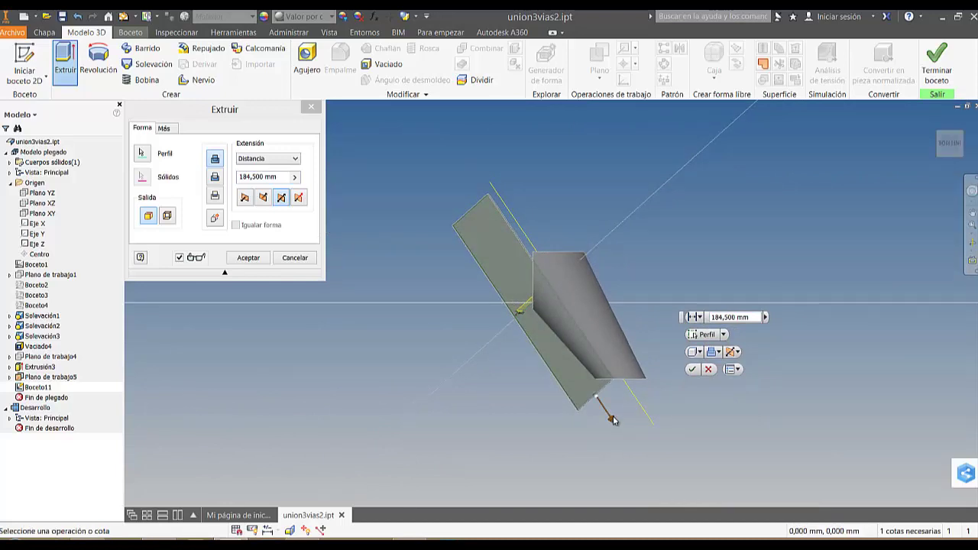
drag(614, 419, 634, 455)
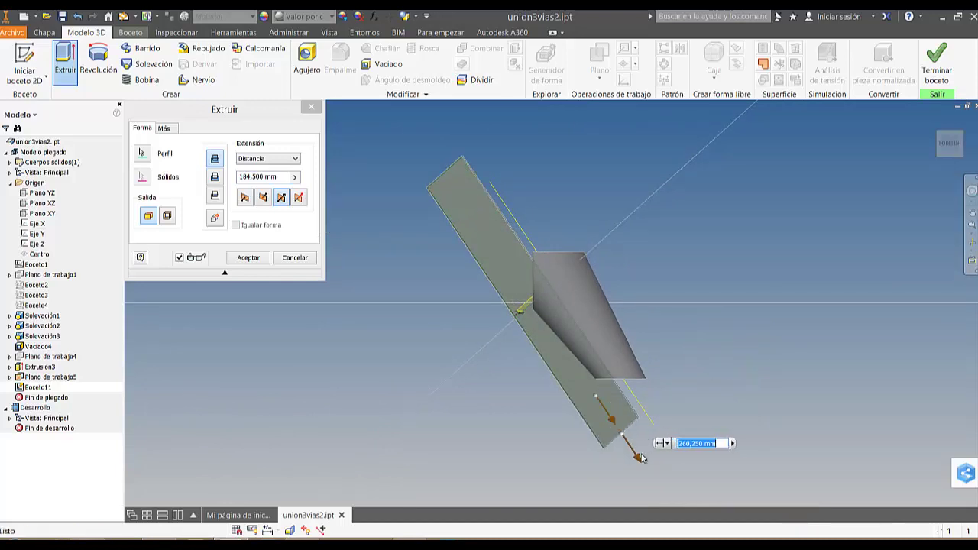
click(215, 177)
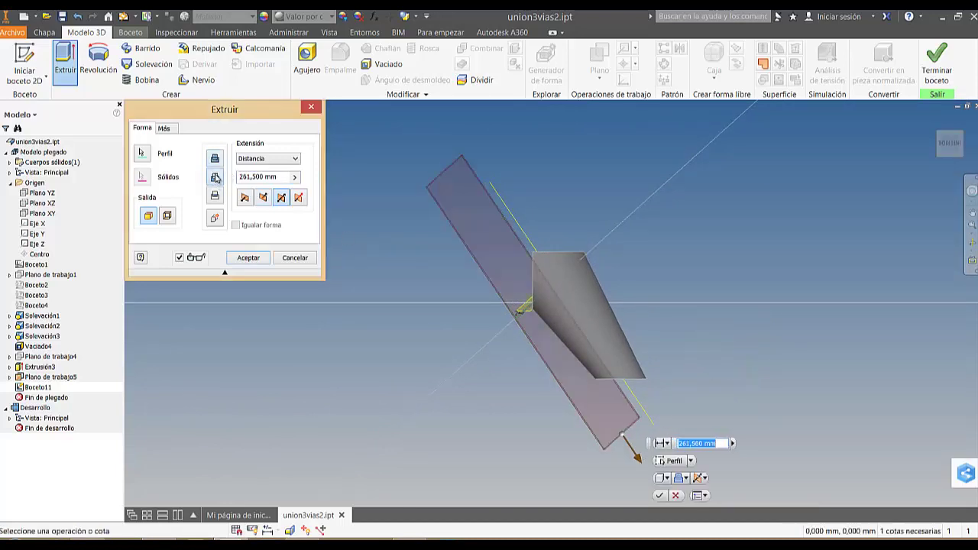
click(248, 258)
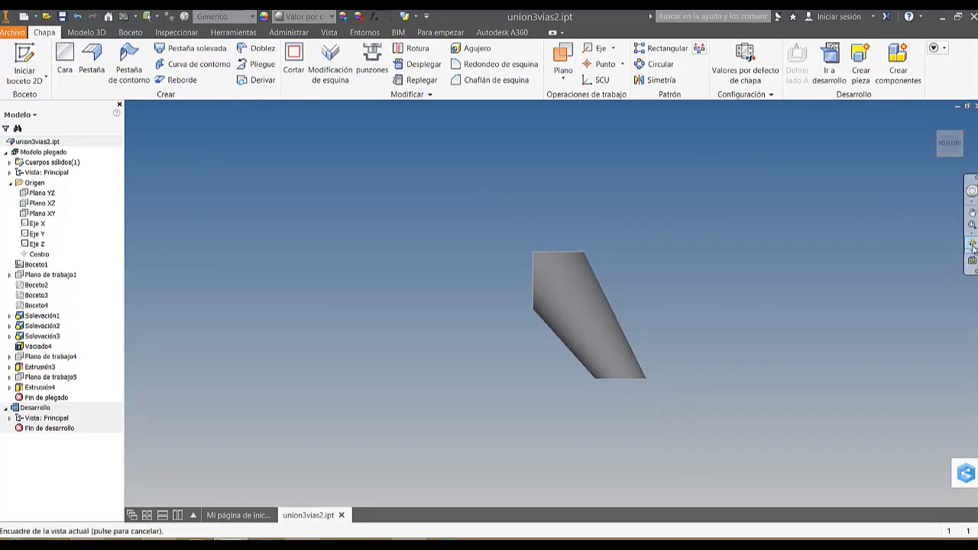
Examine the slit along the tube and at its rim corner from several angles.
click(973, 245)
drag(584, 328, 660, 332)
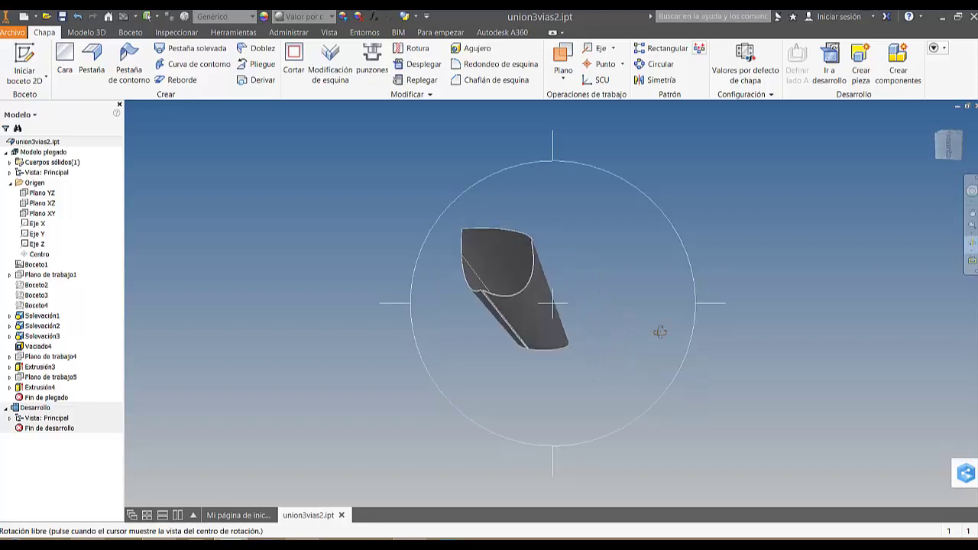
key(alt)
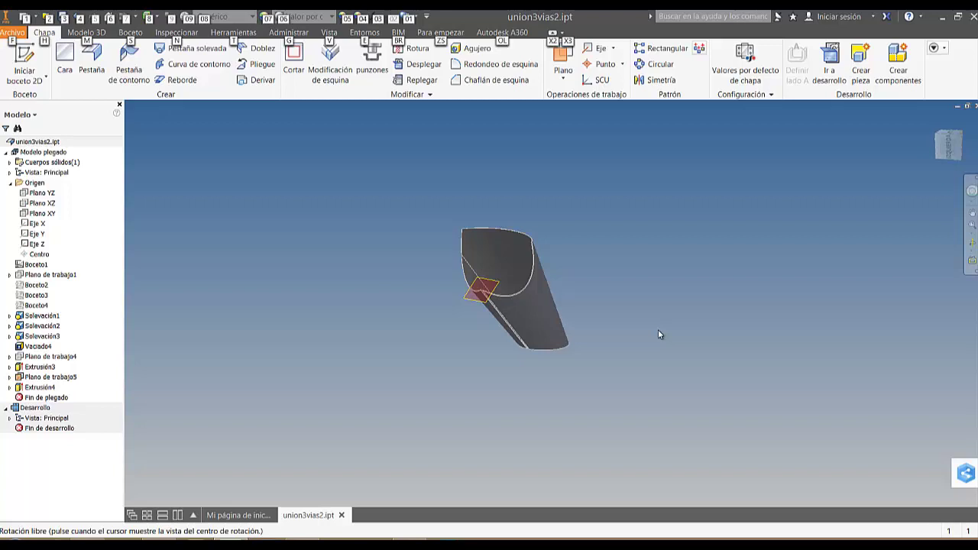
key(ctrl+z)
key(ctrl+z)
key(ctrl+z)
key(ctrl+y)
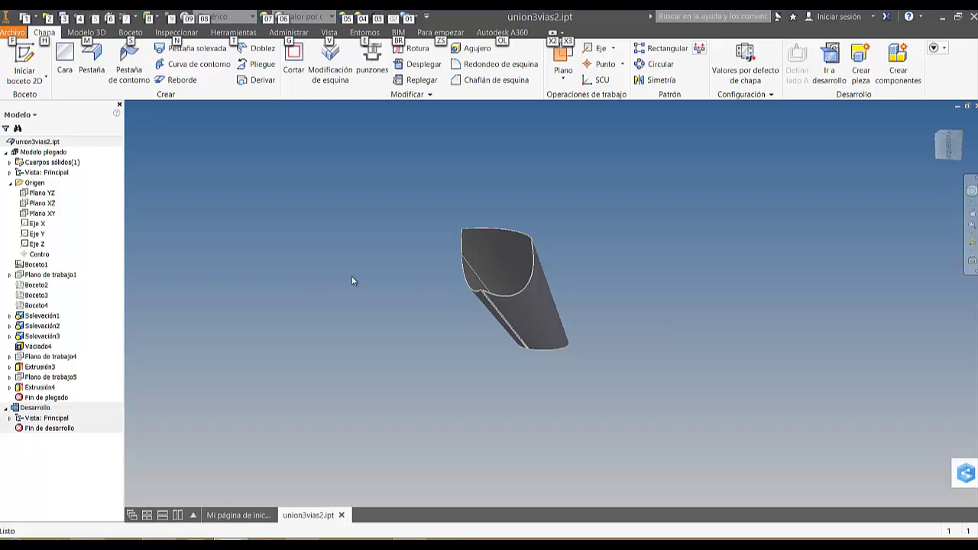
scroll(356, 279, up, 8)
scroll(510, 324, up, 4)
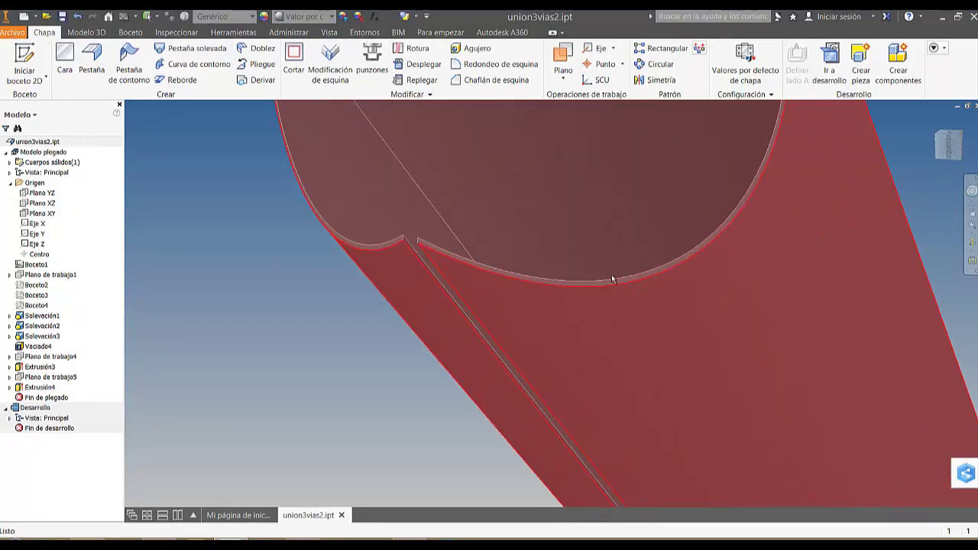
click(971, 244)
drag(511, 315, 572, 284)
scroll(571, 286, down, 3)
scroll(579, 256, down, 2)
drag(579, 241, 575, 279)
scroll(607, 356, up, 6)
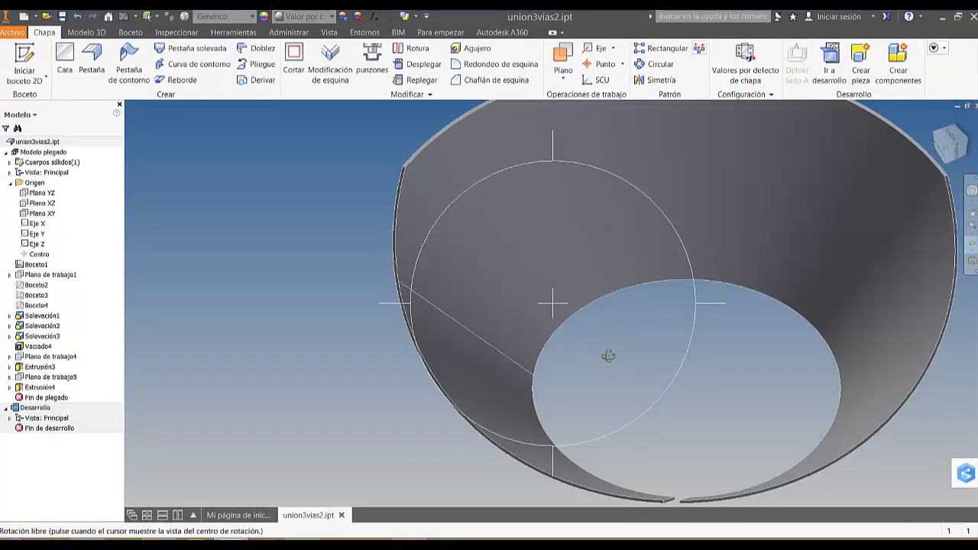
drag(619, 397, 658, 408)
scroll(655, 407, down, 6)
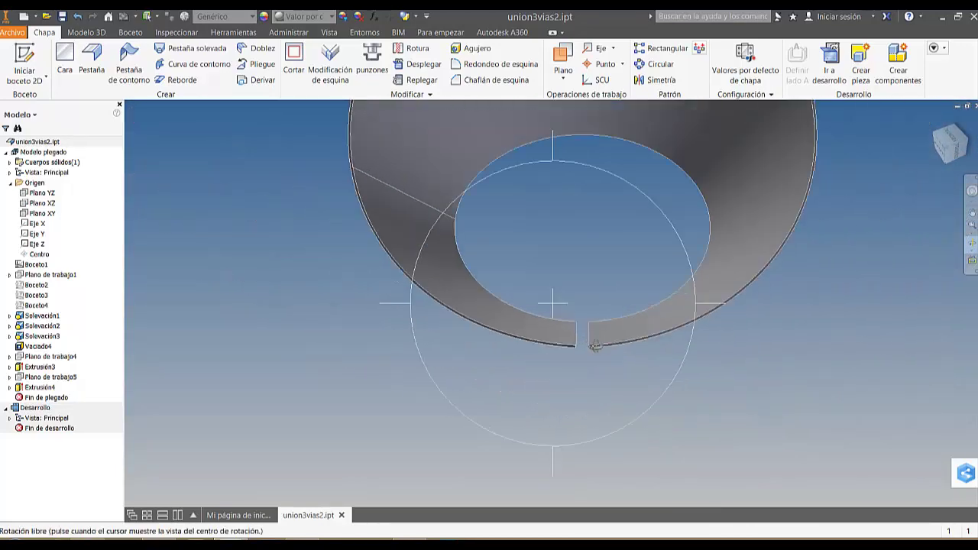
Check the tube's flat pattern, return to the folded model and inspect the seam gap up close.
click(829, 65)
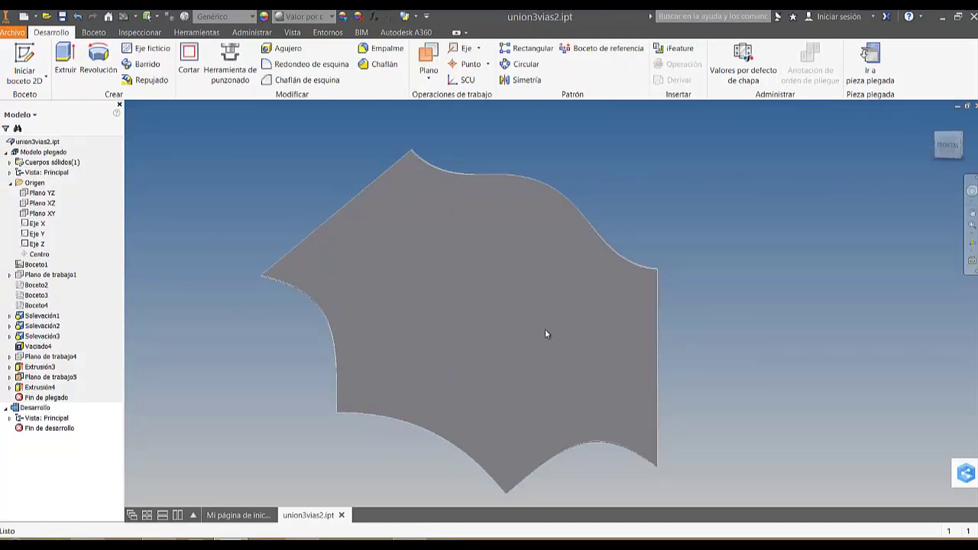
click(875, 76)
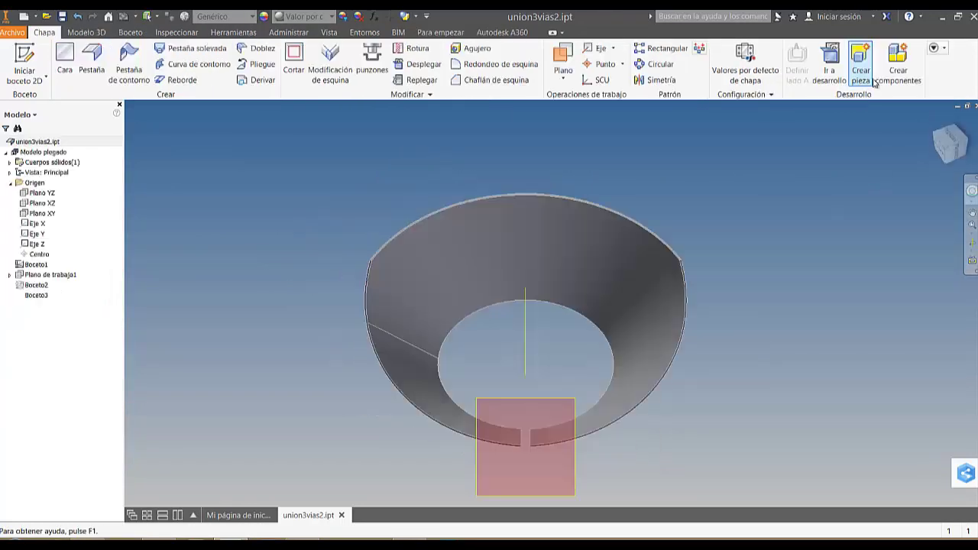
scroll(525, 476, up, 5)
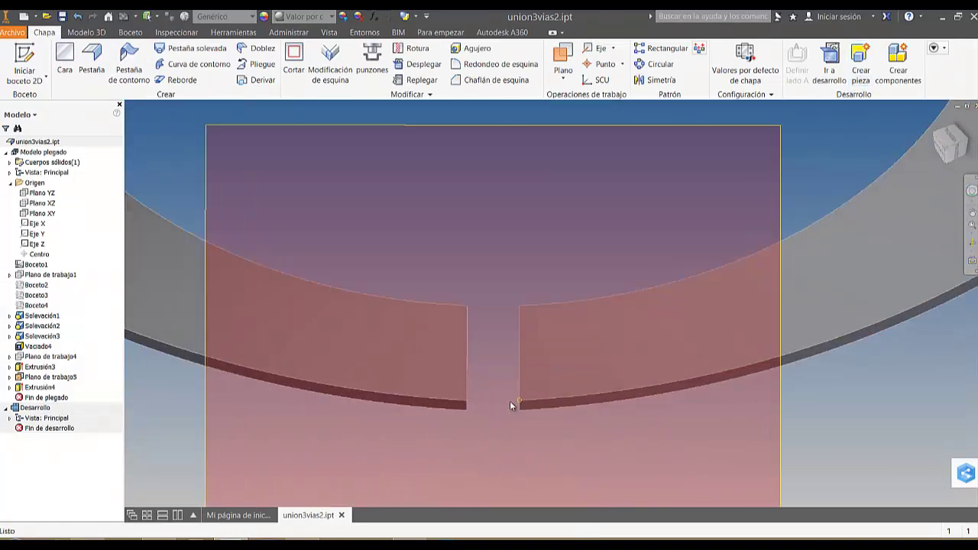
scroll(493, 432, down, 3)
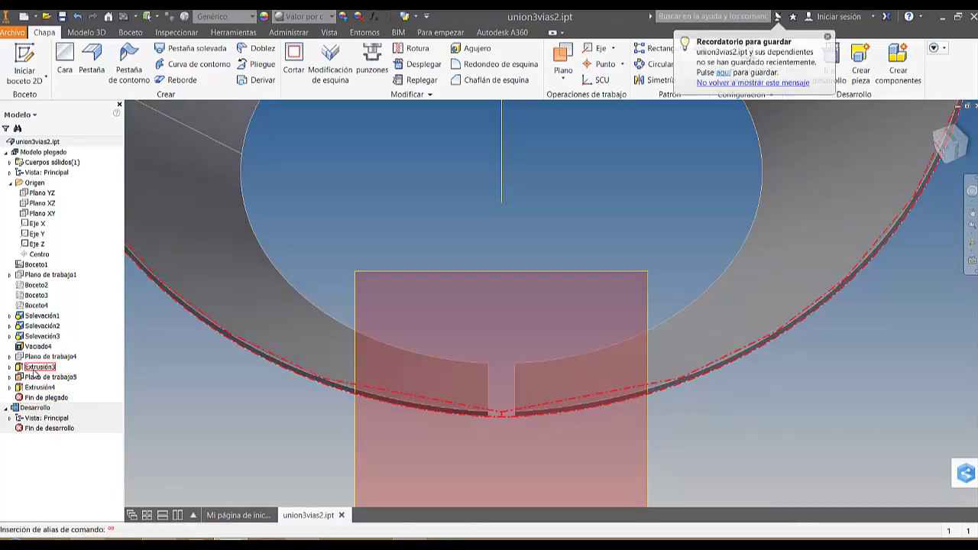
Edit the sketch of the seam cut, set the rectangle's width to 0.1 mm and update the folded part.
click(10, 387)
click(40, 398)
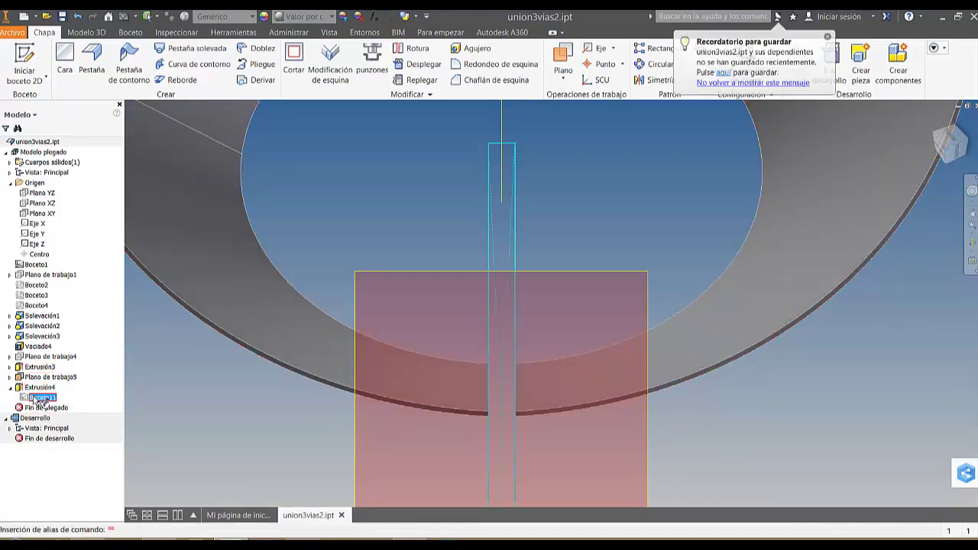
double_click(40, 398)
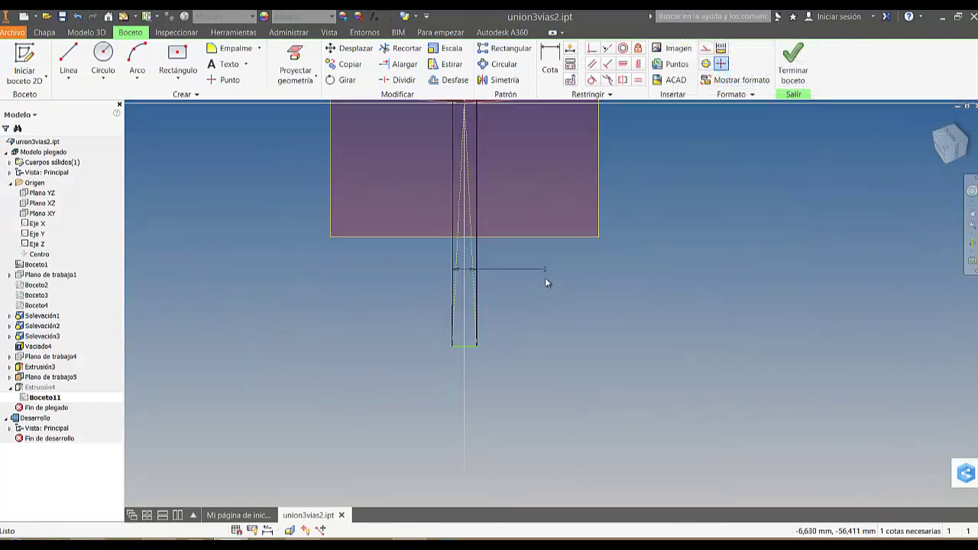
double_click(544, 269)
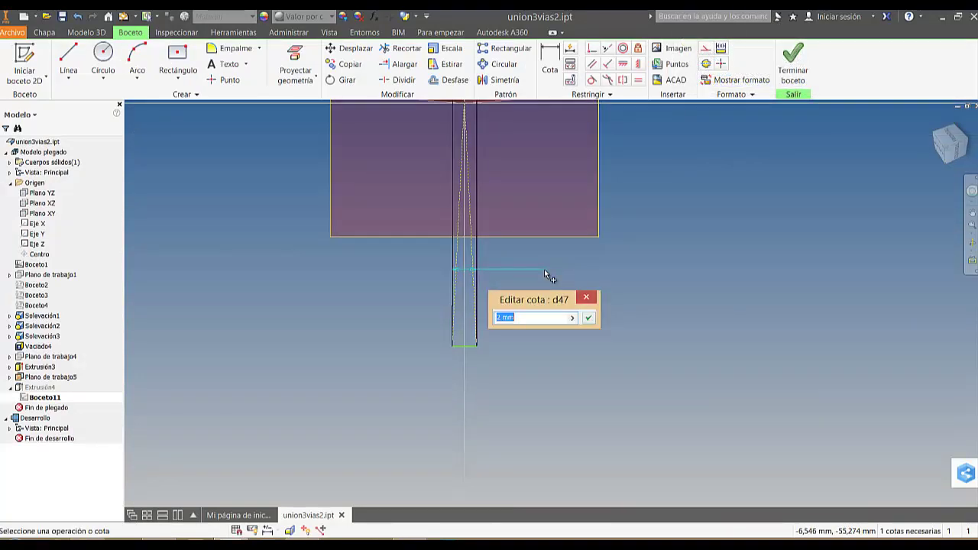
text(0,1)
key(Return)
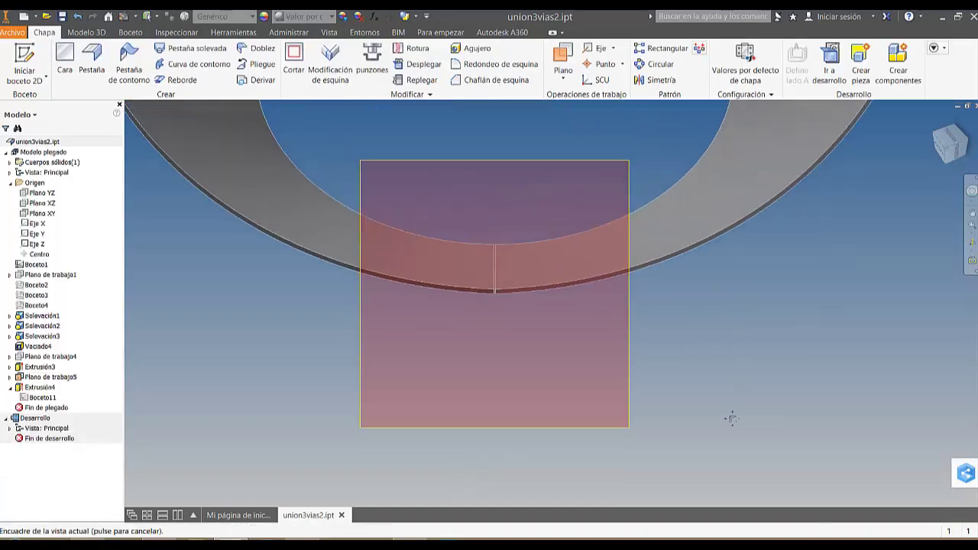
Inspect the narrowed seam gap, then open the flat pattern and examine its straight edge and corner in the home view.
scroll(465, 323, down, 3)
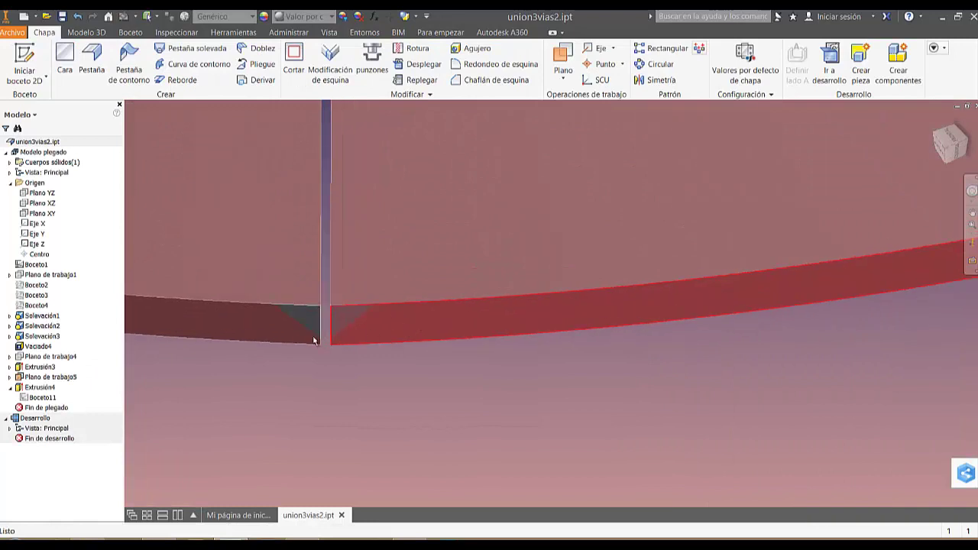
scroll(315, 338, down, 2)
scroll(341, 308, up, 2)
scroll(400, 351, up, 5)
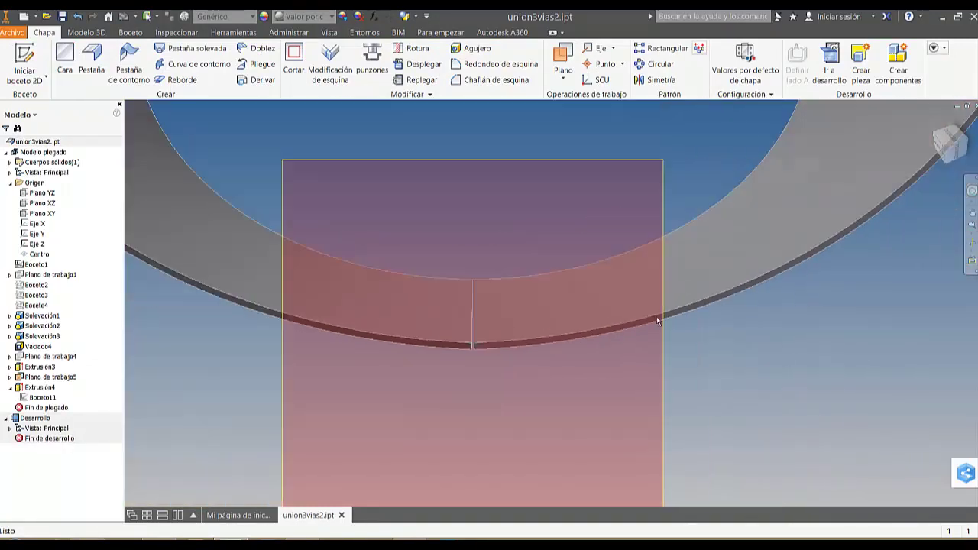
click(828, 66)
scroll(742, 151, up, 2)
middle_drag(590, 274, 582, 204)
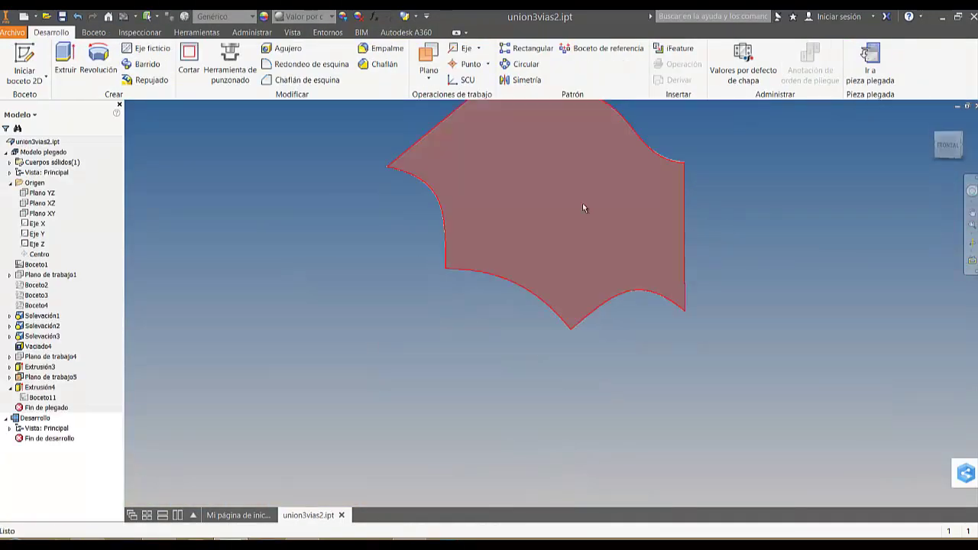
scroll(581, 205, down, 3)
middle_drag(813, 244, 584, 367)
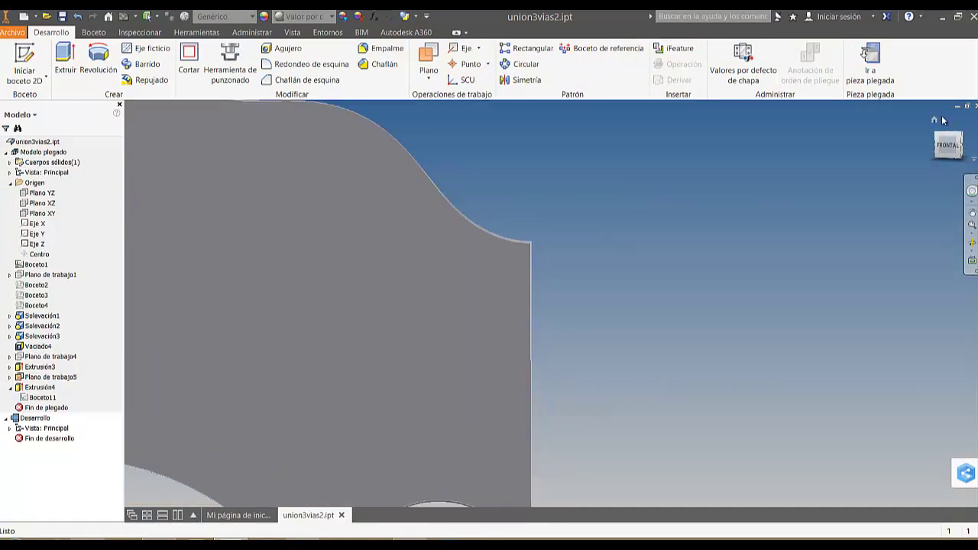
click(935, 122)
scroll(601, 408, down, 3)
scroll(691, 366, down, 4)
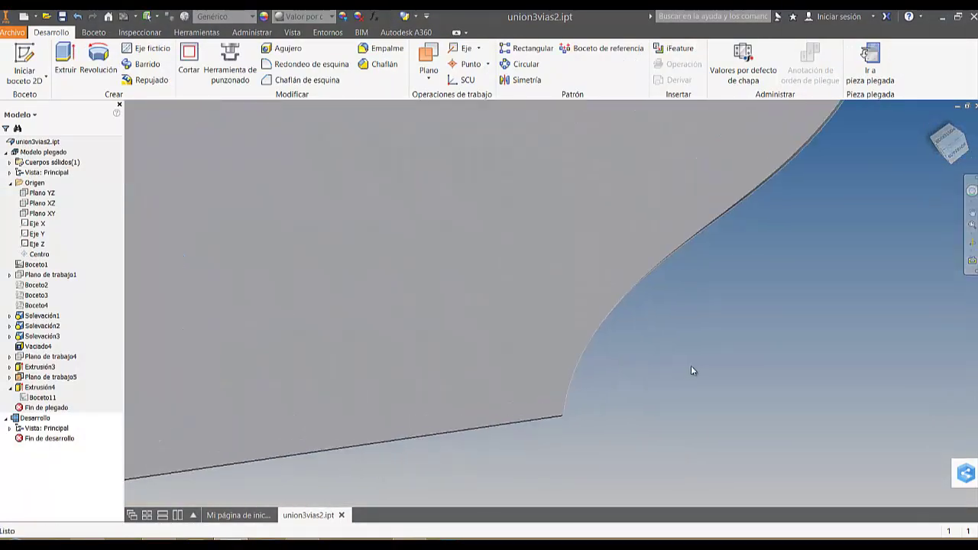
middle_drag(615, 384, 672, 276)
Measure the sheet thickness at the flat pattern's straight edge and view the whole pattern from the back.
right_click(672, 276)
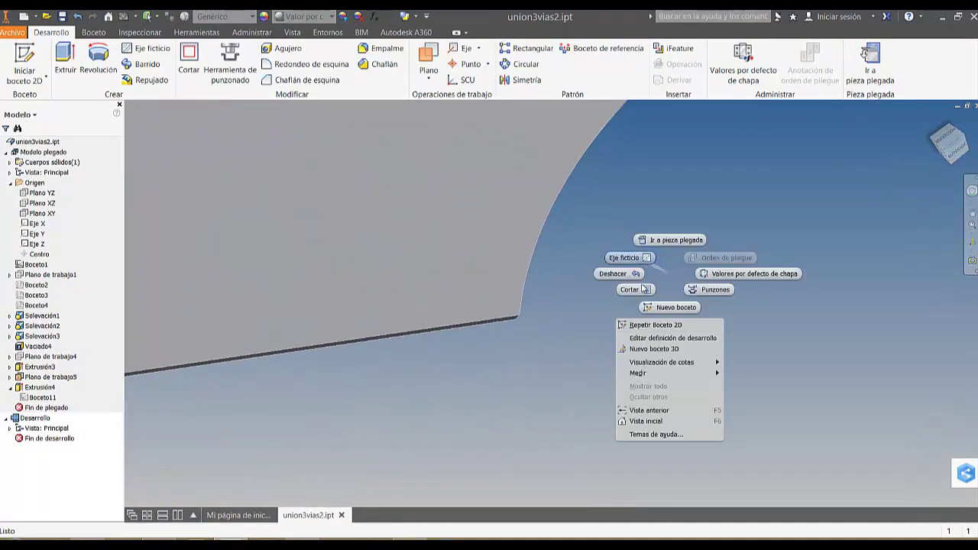
click(411, 250)
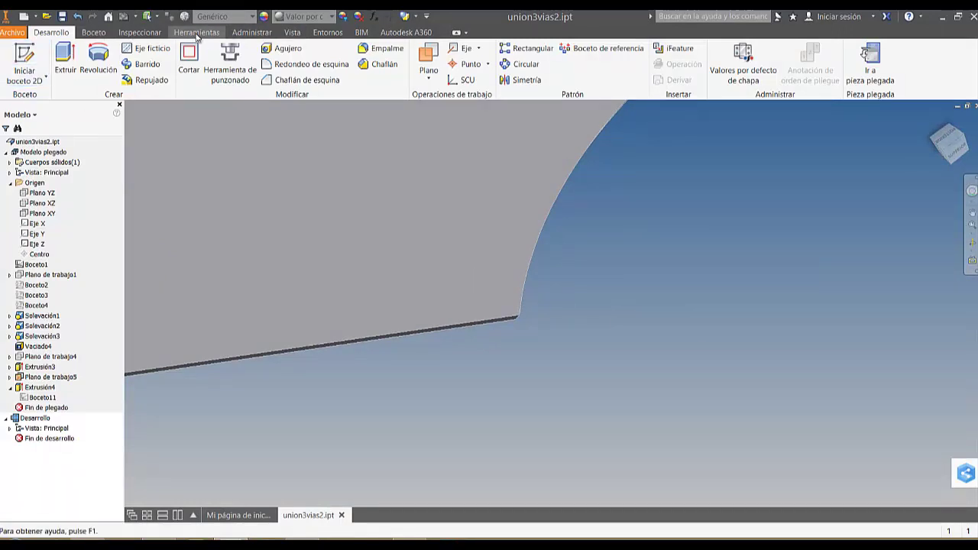
click(198, 35)
click(140, 33)
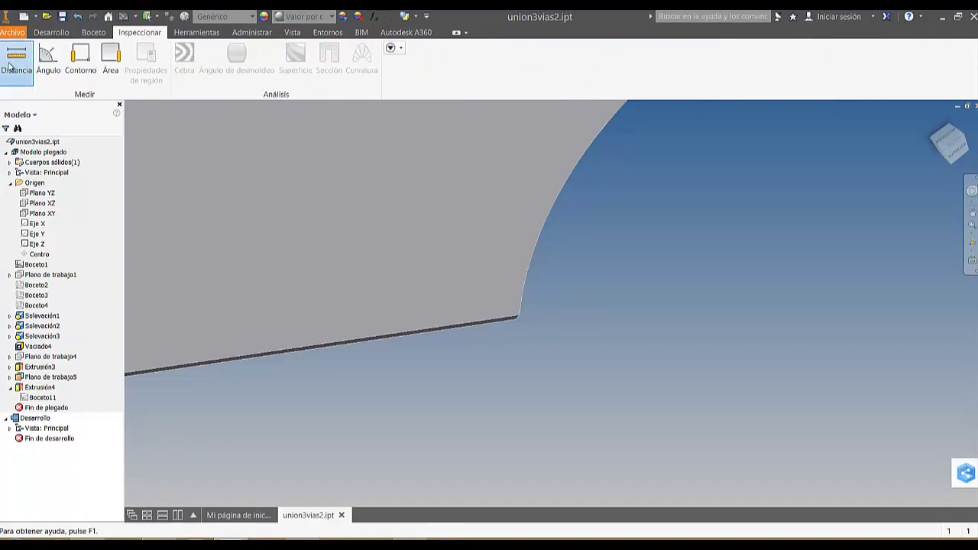
click(16, 59)
scroll(517, 354, down, 5)
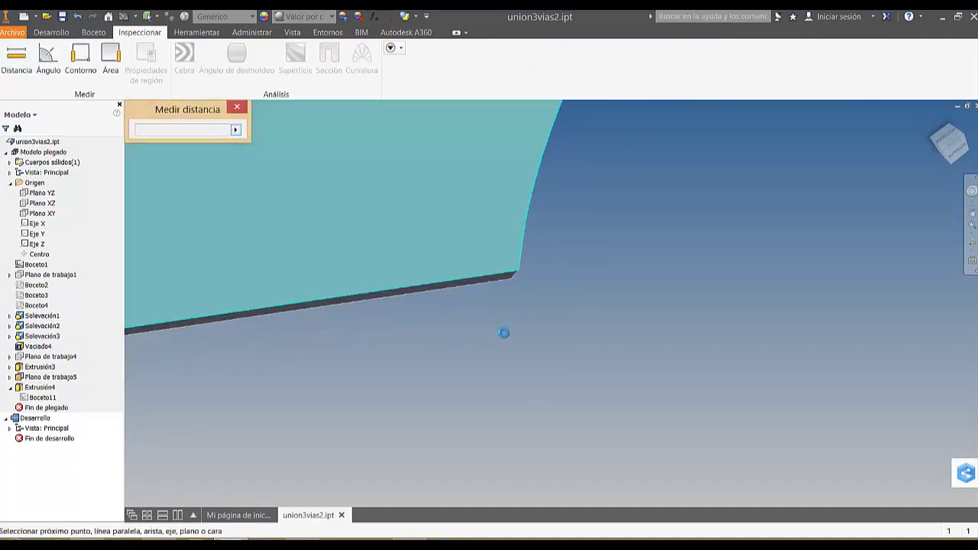
click(497, 247)
click(497, 246)
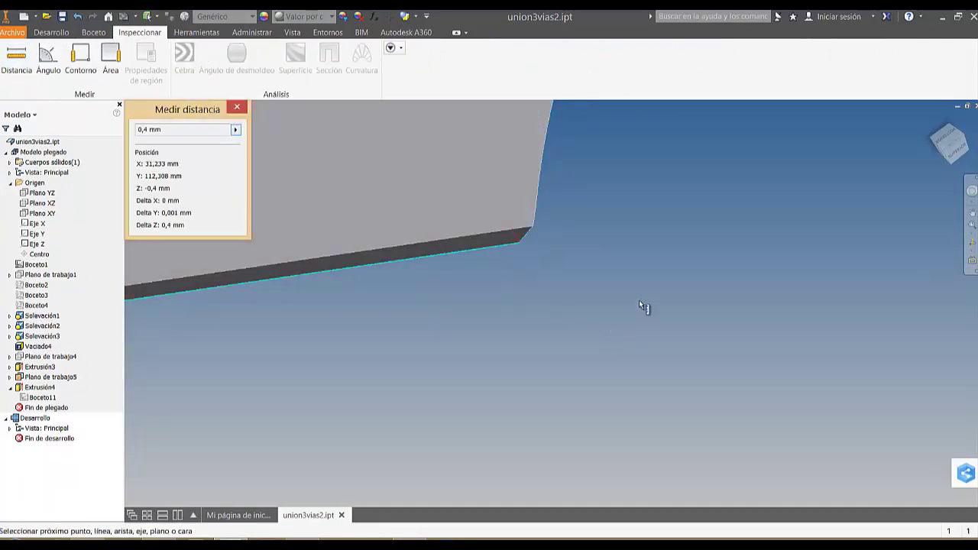
key(Escape)
scroll(683, 252, up, 3)
click(942, 145)
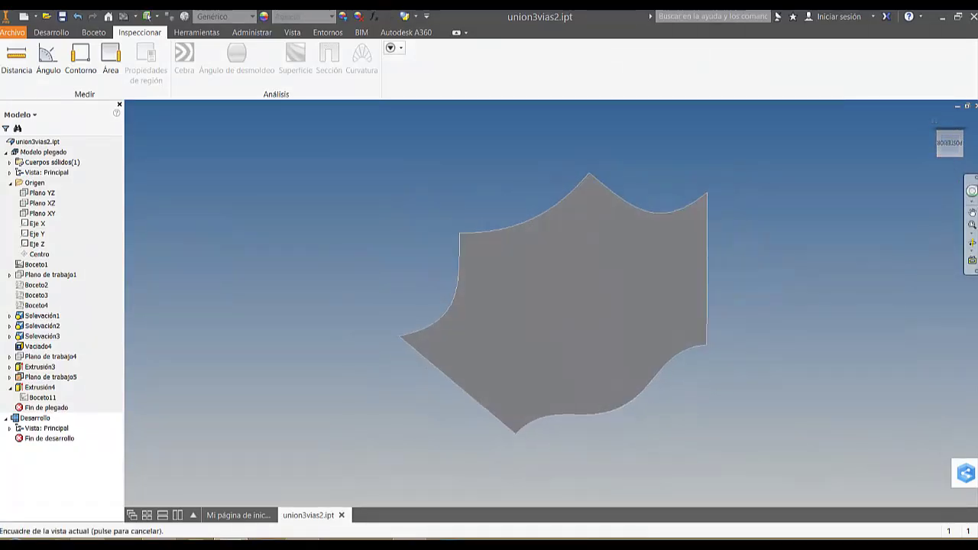
Examine the thin edges of the flat pattern from tilted angles, along both its straight and curved outlines.
click(972, 247)
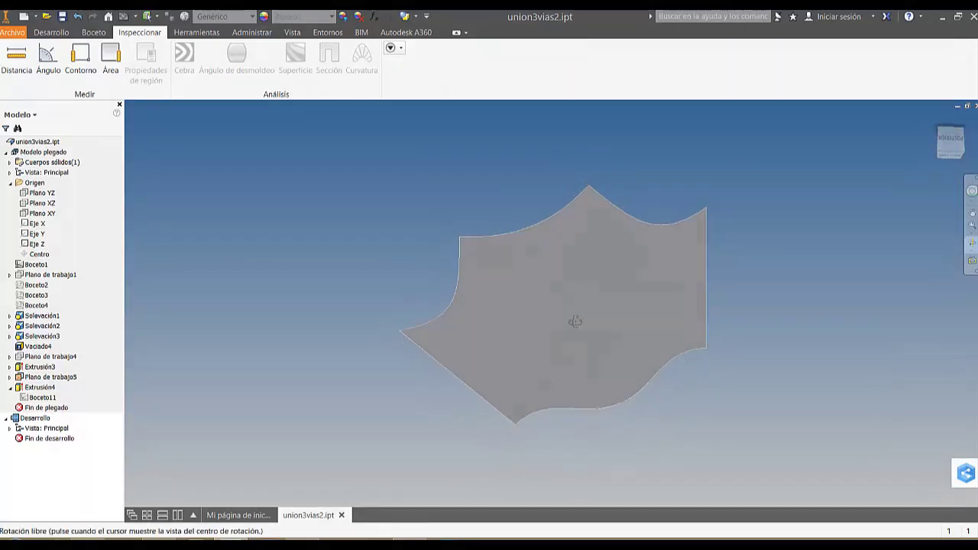
drag(575, 323, 579, 274)
scroll(515, 288, down, 10)
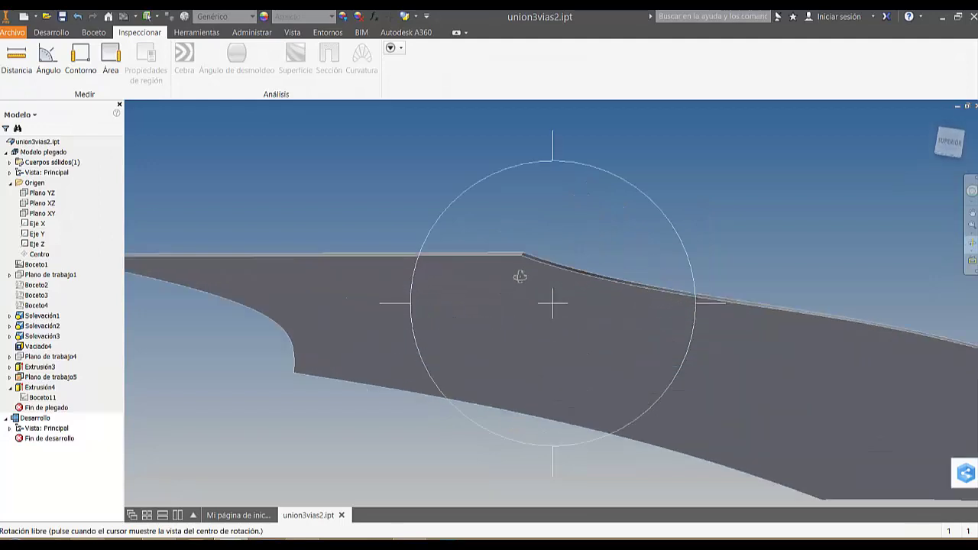
drag(545, 288, 487, 228)
middle_drag(489, 230, 376, 188)
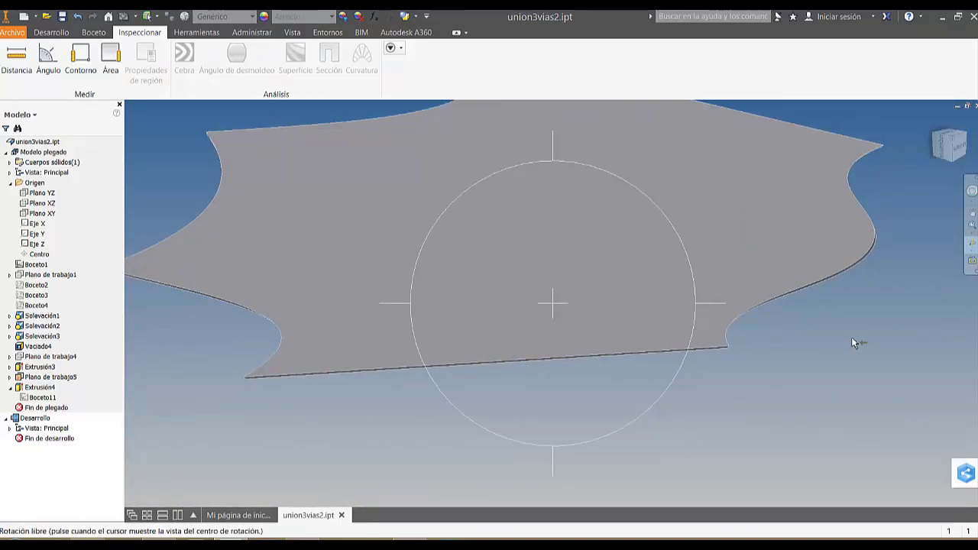
scroll(856, 342, up, 2)
middle_drag(761, 336, 644, 341)
scroll(693, 285, up, 1)
scroll(693, 285, up, 1)
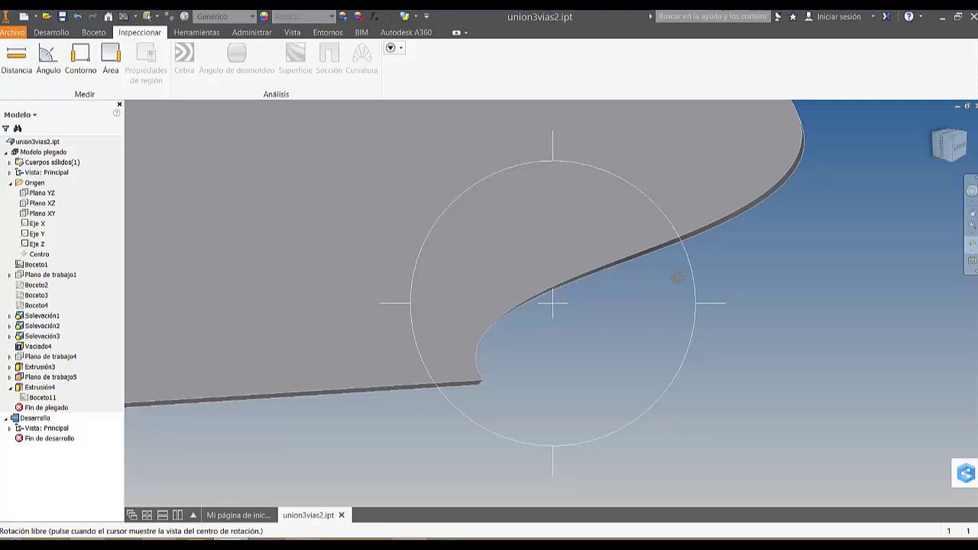
Inspect the slanted corner at the end of the straight edge up close, then view the whole flat pattern.
drag(602, 220, 543, 387)
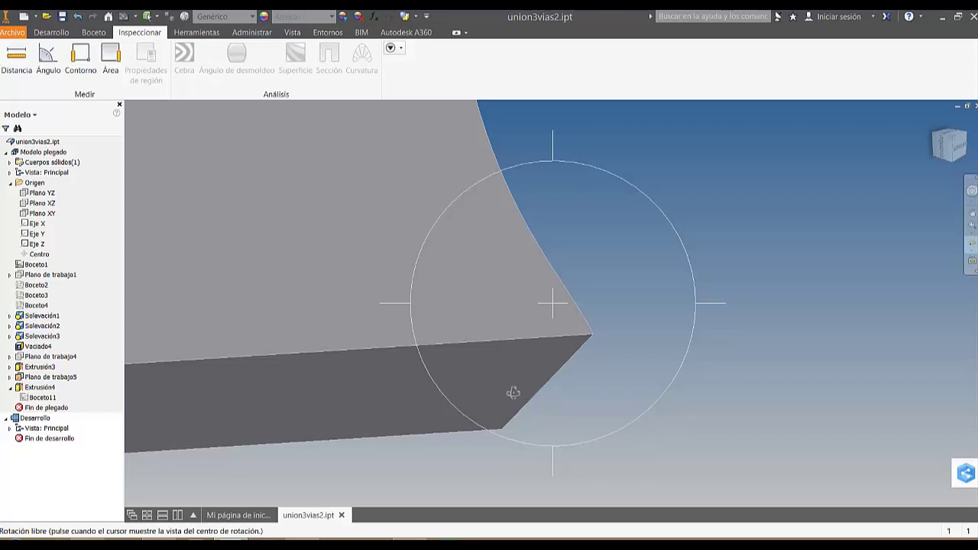
drag(521, 390, 617, 255)
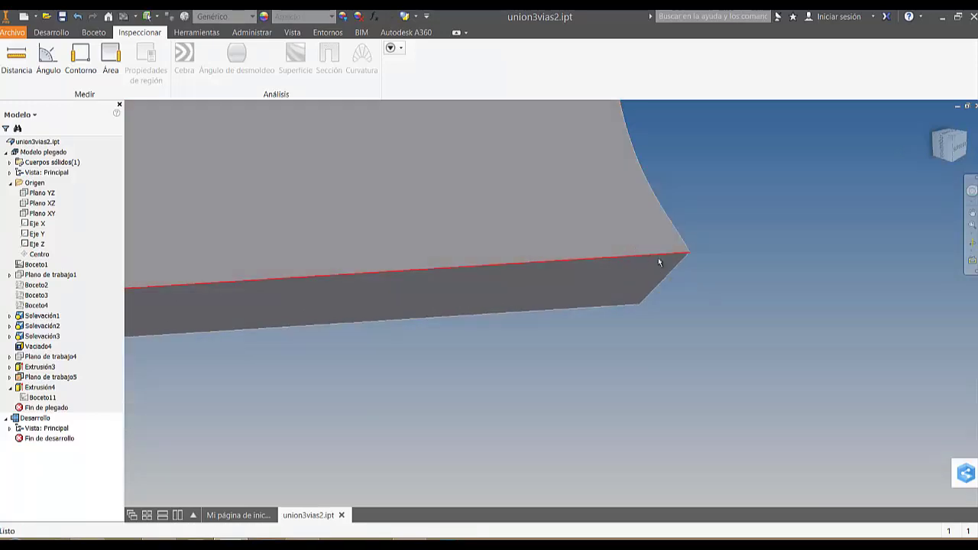
scroll(662, 262, down, 3)
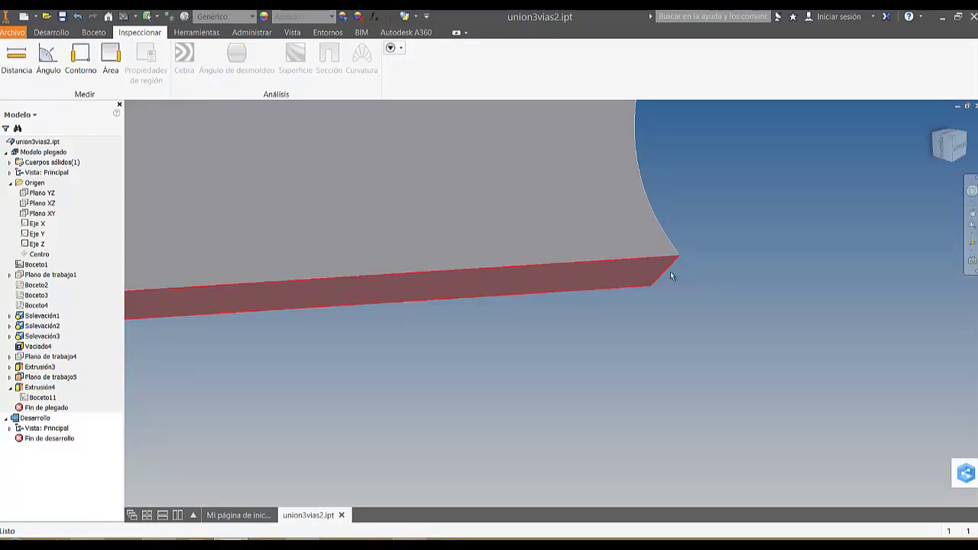
scroll(698, 279, down, 2)
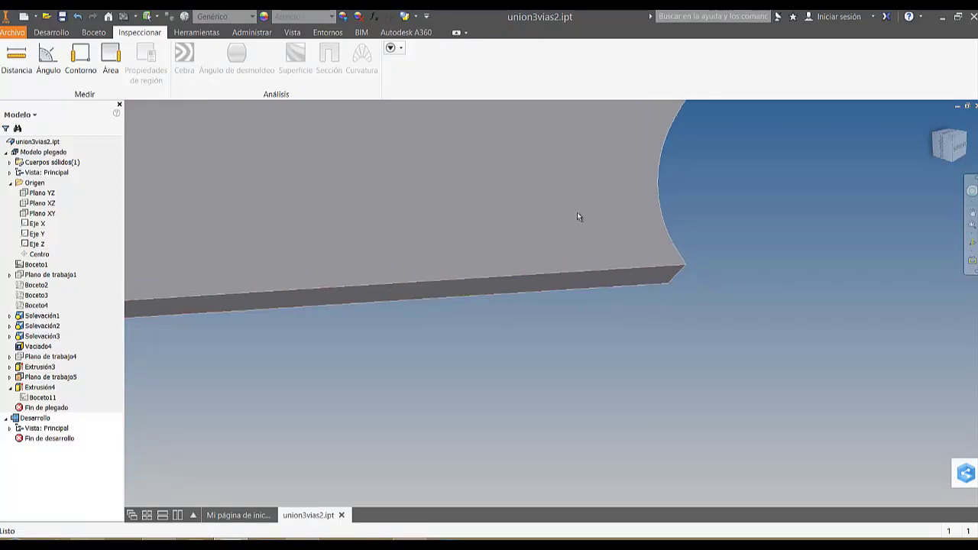
scroll(577, 217, down, 2)
scroll(602, 275, down, 2)
scroll(676, 428, down, 5)
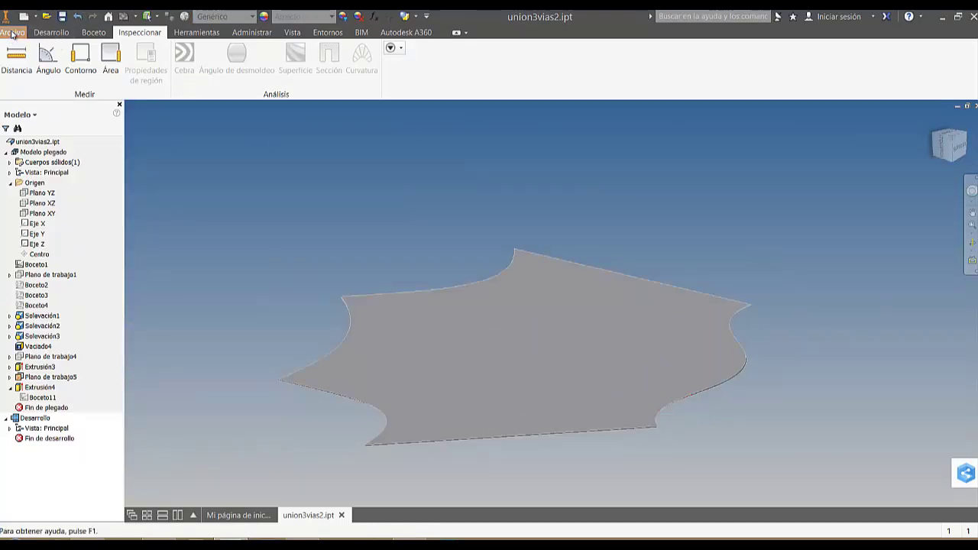
Start a 2D sketch on the flat pattern's large face, accepting that changes apply only to the flat pattern.
click(90, 33)
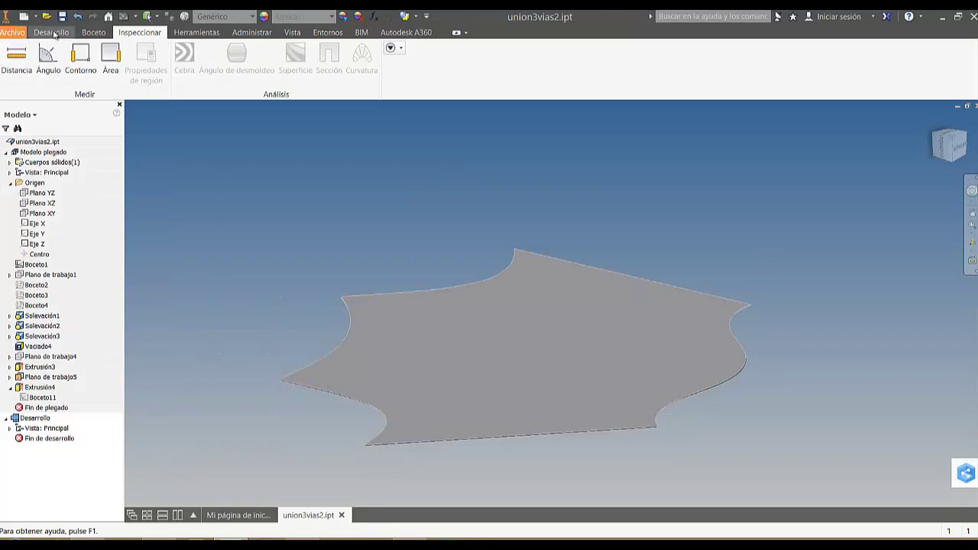
click(53, 34)
click(24, 60)
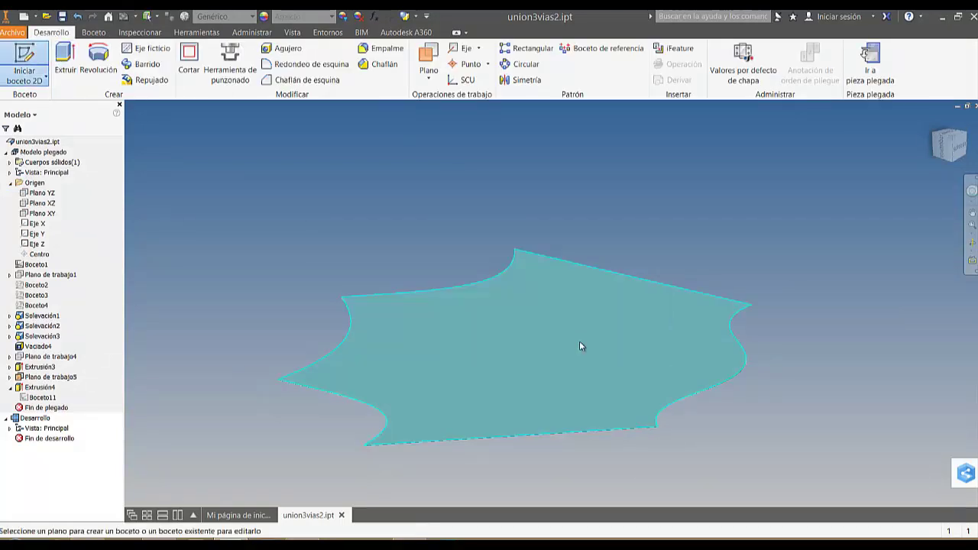
click(582, 341)
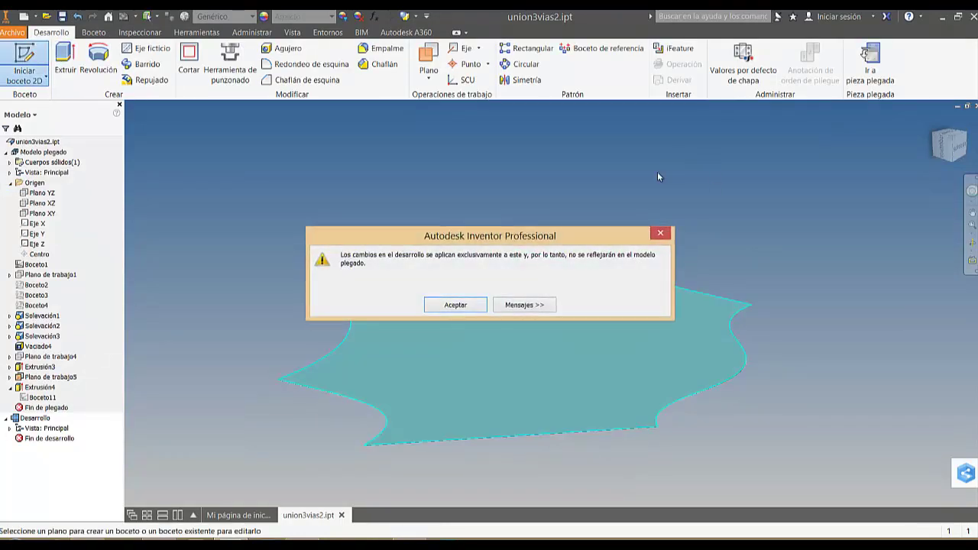
click(454, 304)
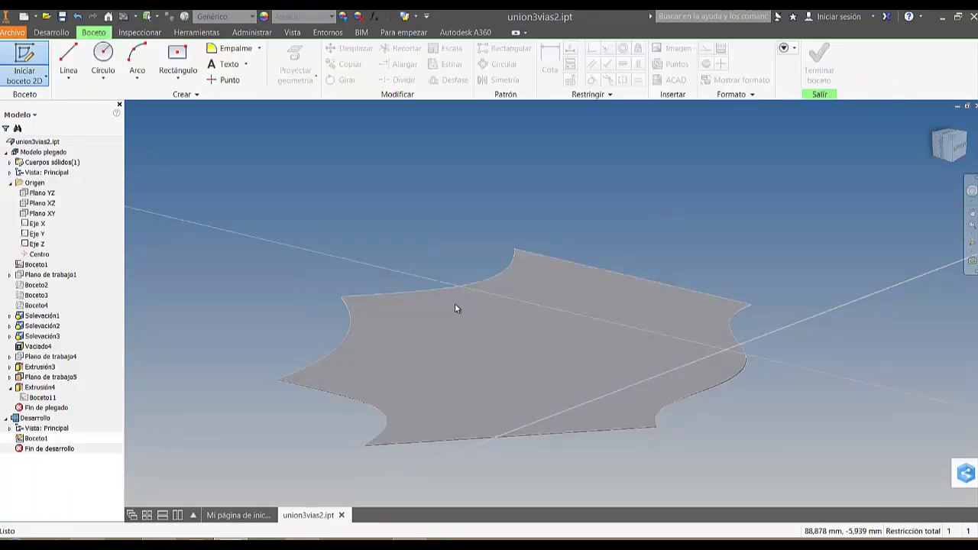
Sketch a center-based rectangle around the middle of the flat pattern, large enough to enclose its entire outline.
click(184, 67)
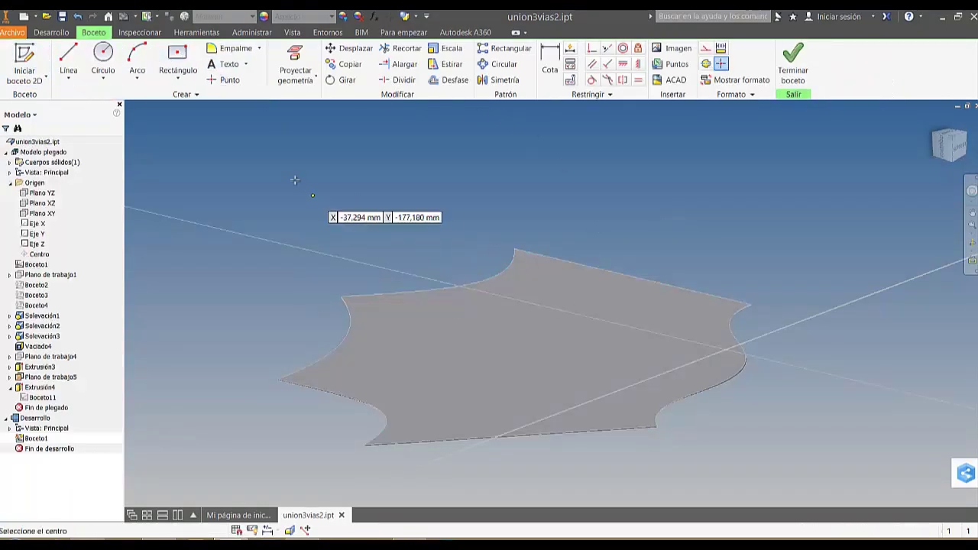
click(497, 355)
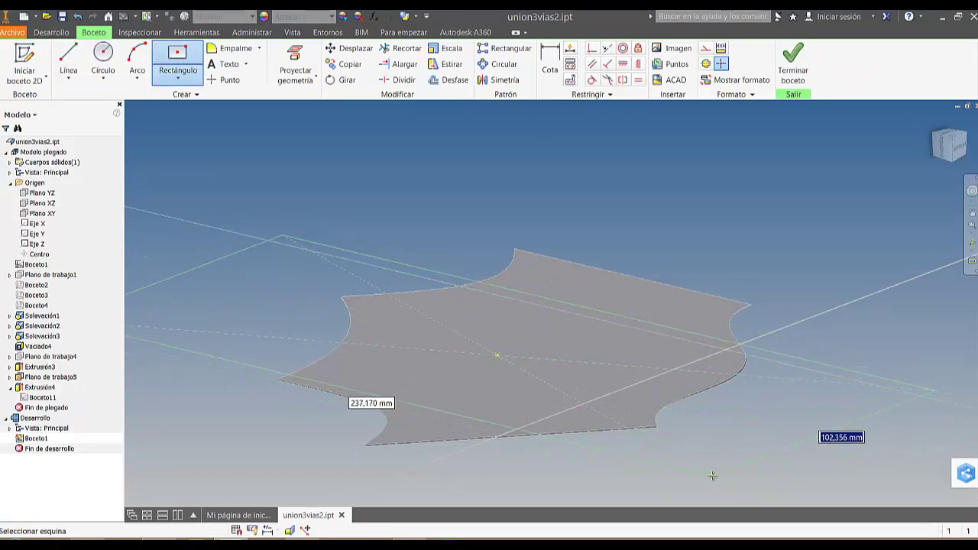
scroll(776, 486, down, 2)
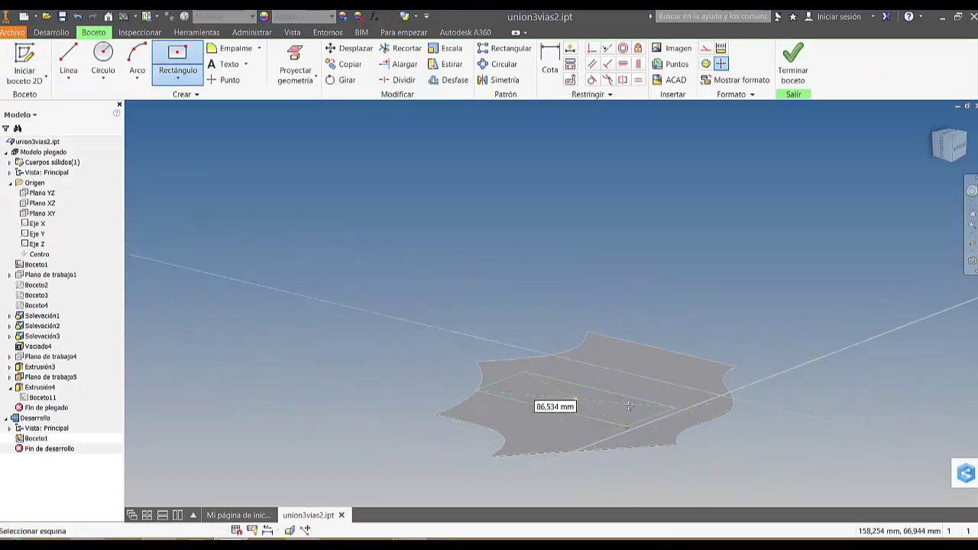
click(566, 488)
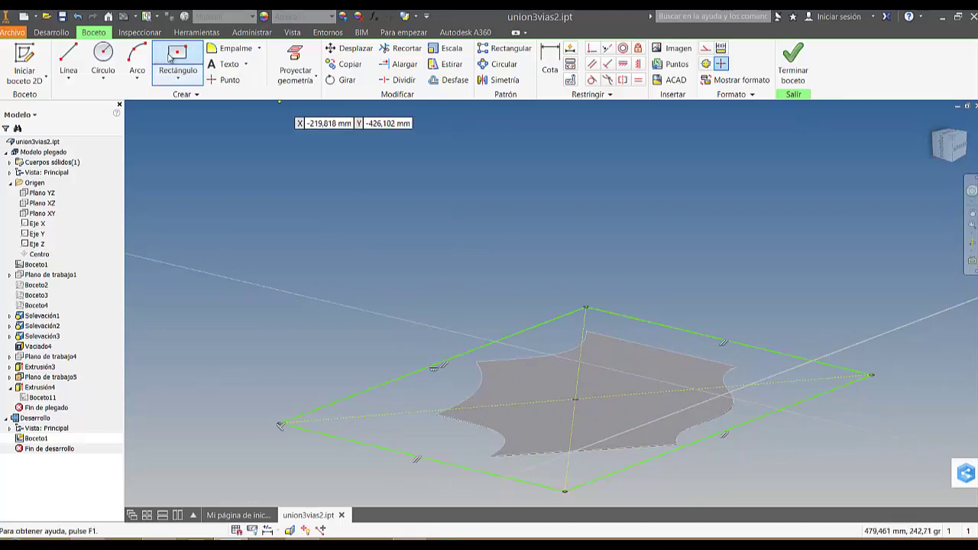
Start an extrusion of the rectangle and, viewing it edge-on, reduce its distance to 14.75 mm.
key(e)
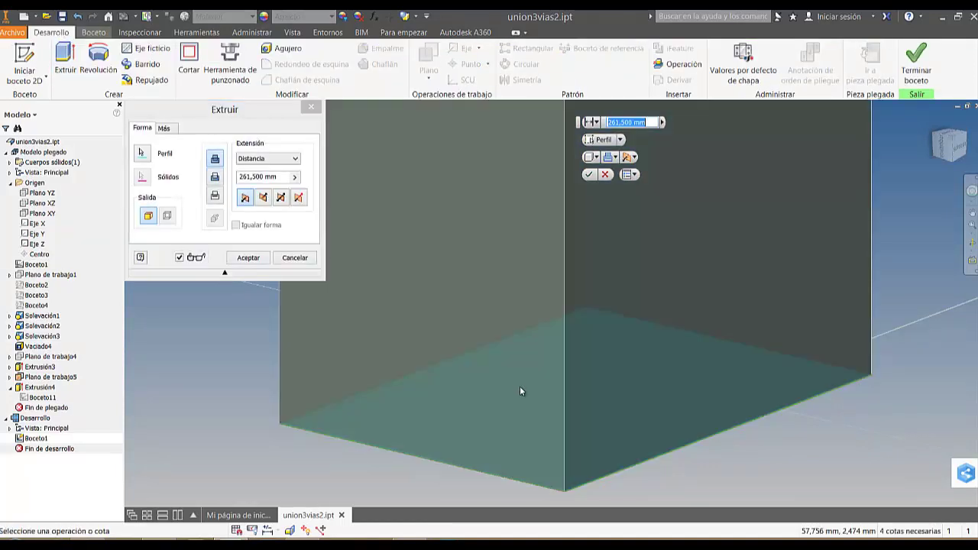
click(965, 152)
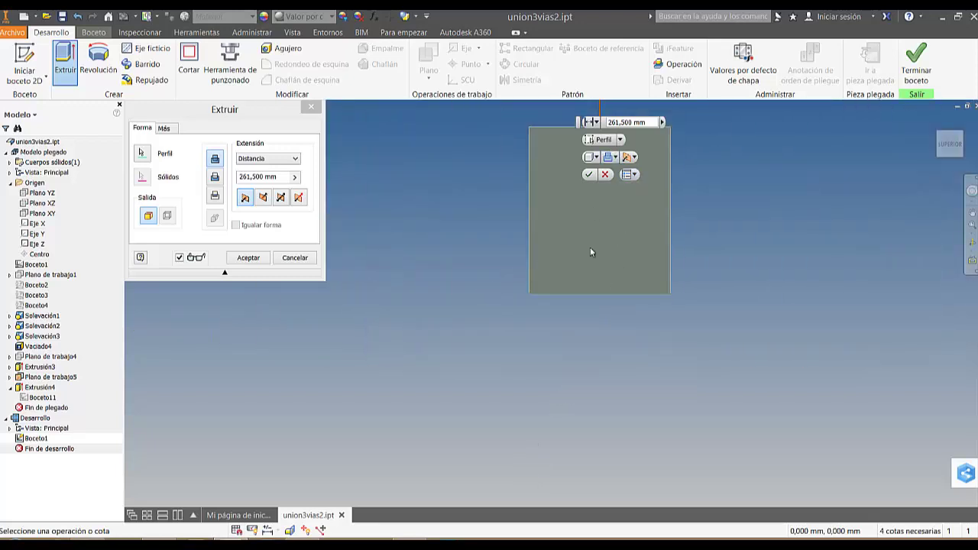
scroll(629, 316, up, 1)
middle_drag(629, 316, 451, 421)
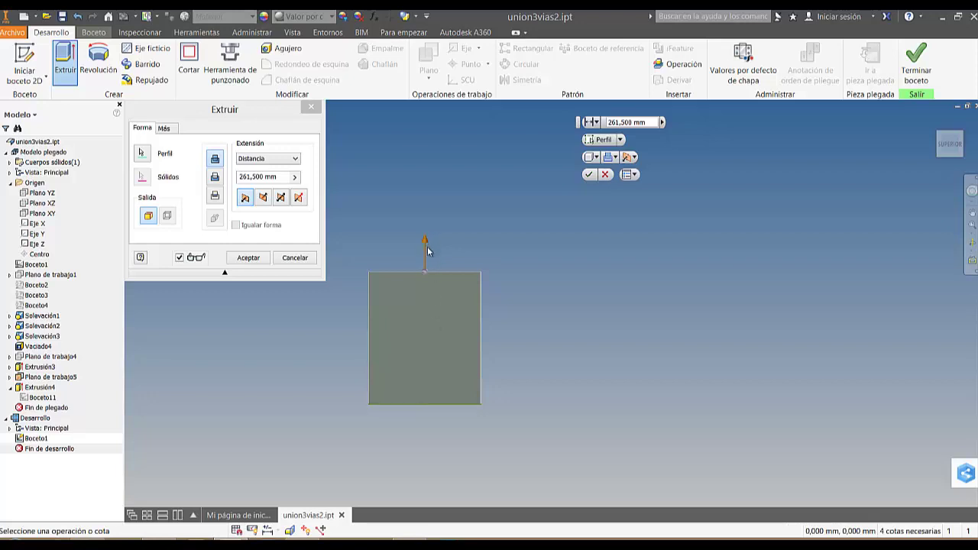
drag(428, 246, 428, 398)
scroll(443, 400, down, 2)
middle_drag(442, 399, 627, 168)
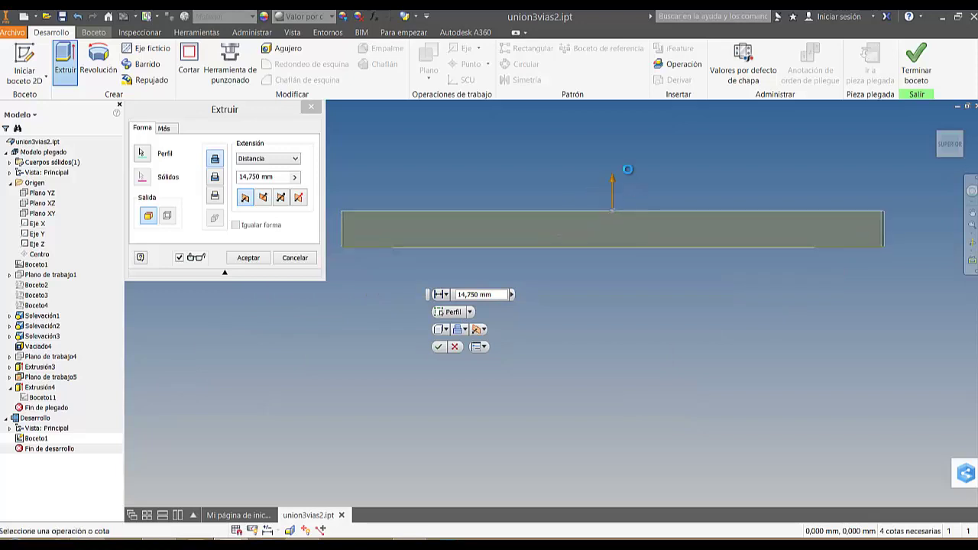
scroll(627, 169, down, 3)
middle_drag(617, 214, 660, 107)
Reverse the extrusion into the sheet as a cut, set its distance to 0.2 mm and create it.
drag(631, 152, 599, 313)
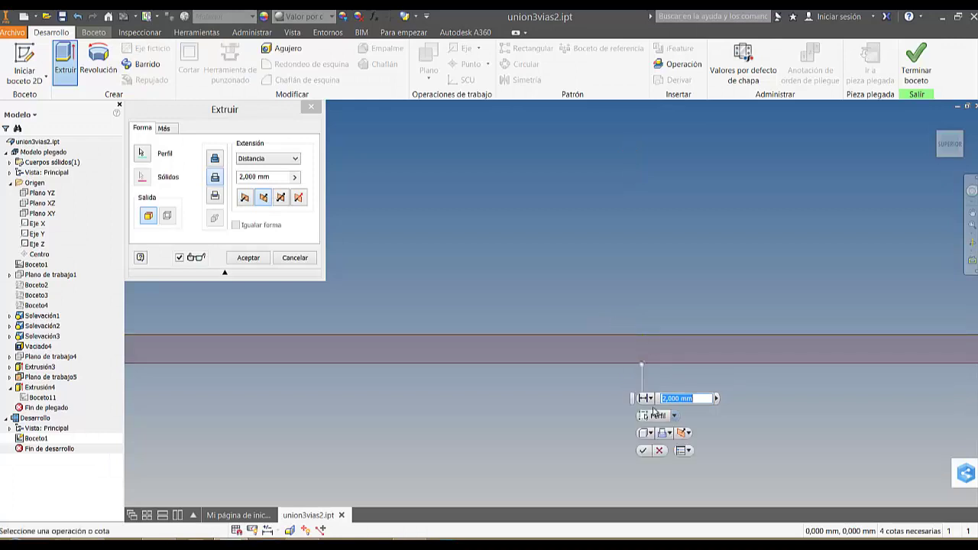
middle_drag(593, 341, 460, 324)
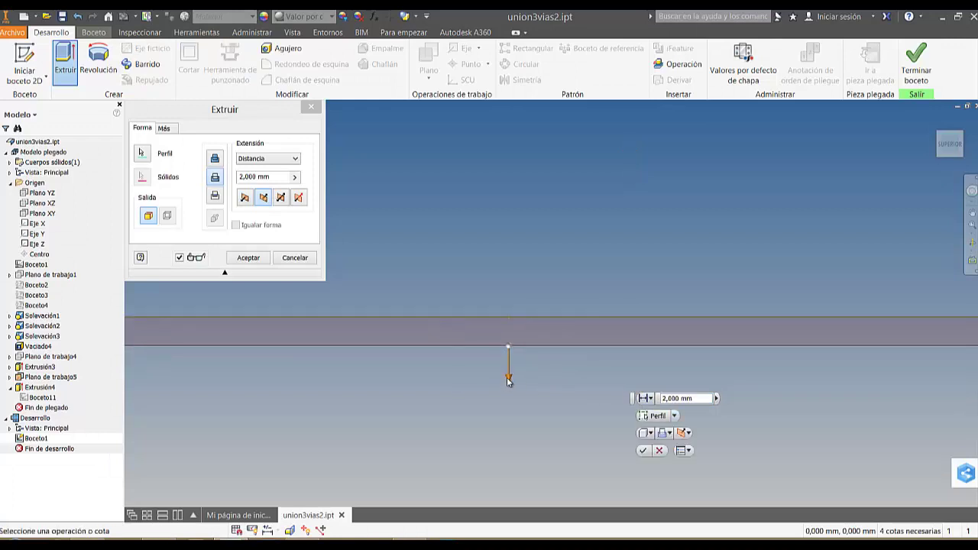
mouse_move(509, 380)
mouse_down()
mouse_move(509, 344)
mouse_move(511, 362)
mouse_up()
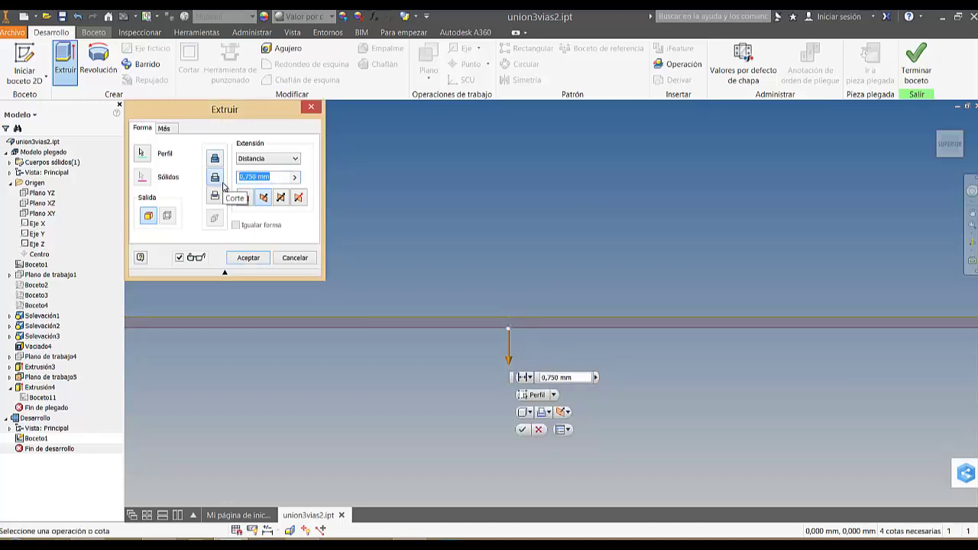
text(.2)
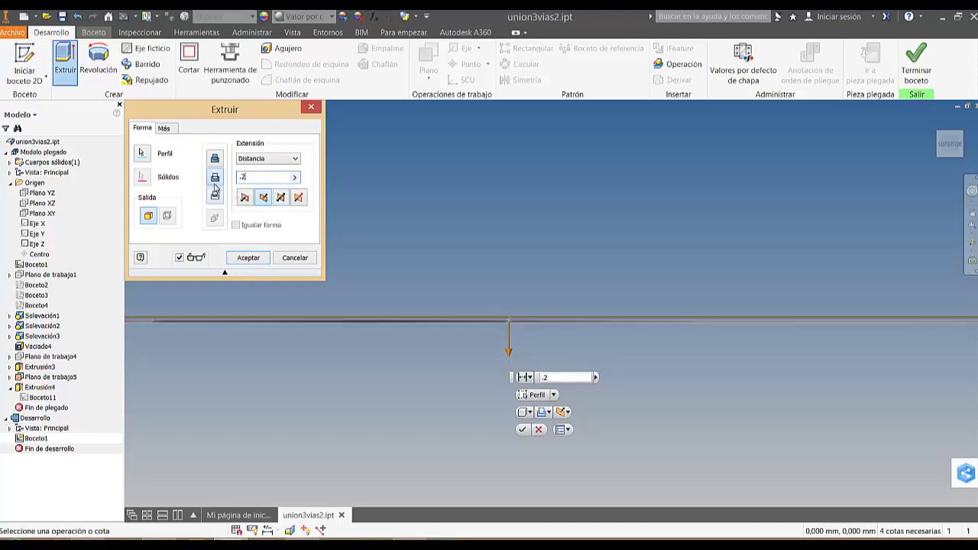
click(248, 259)
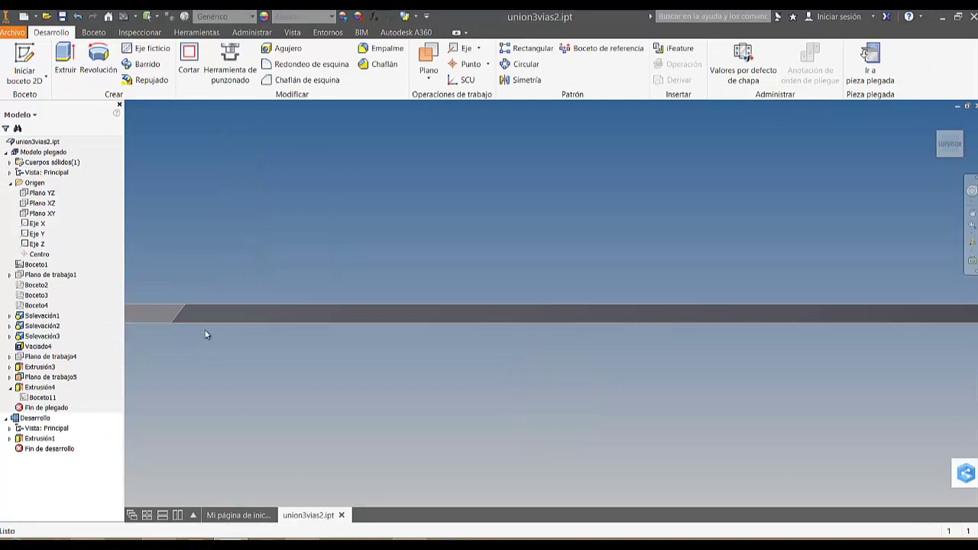
Examine the flat pattern's edge after the cut, from the edge-on view, the home view and up close at a corner.
scroll(205, 334, up, 2)
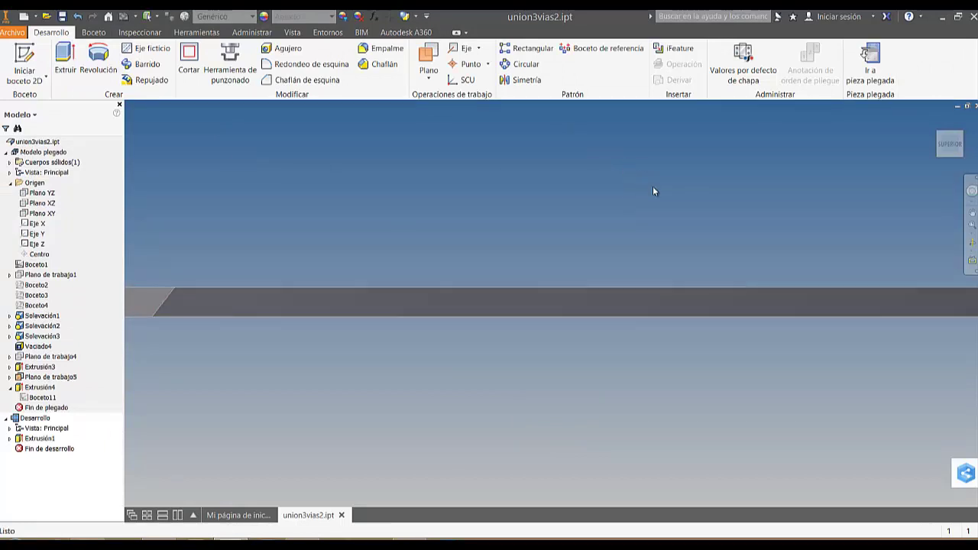
scroll(654, 191, down, 2)
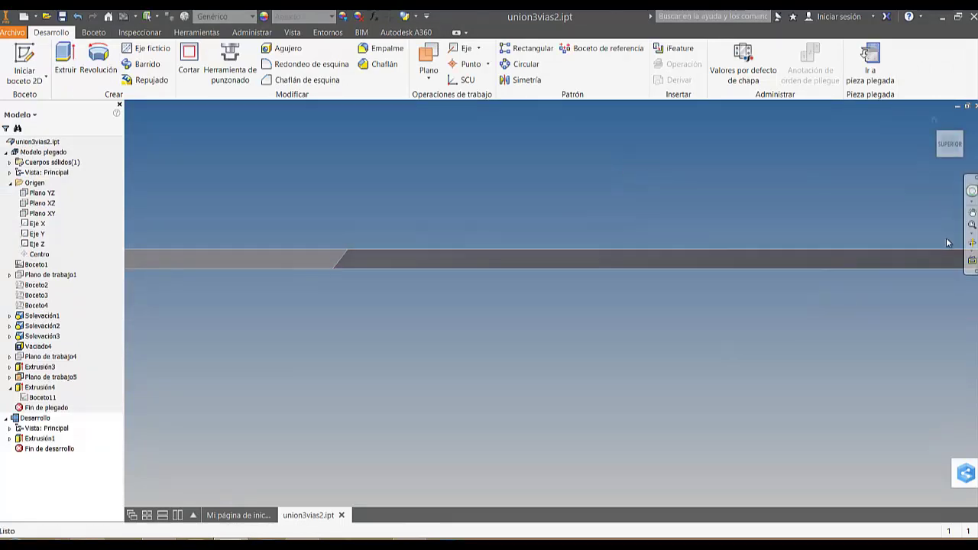
click(972, 243)
drag(552, 339, 596, 356)
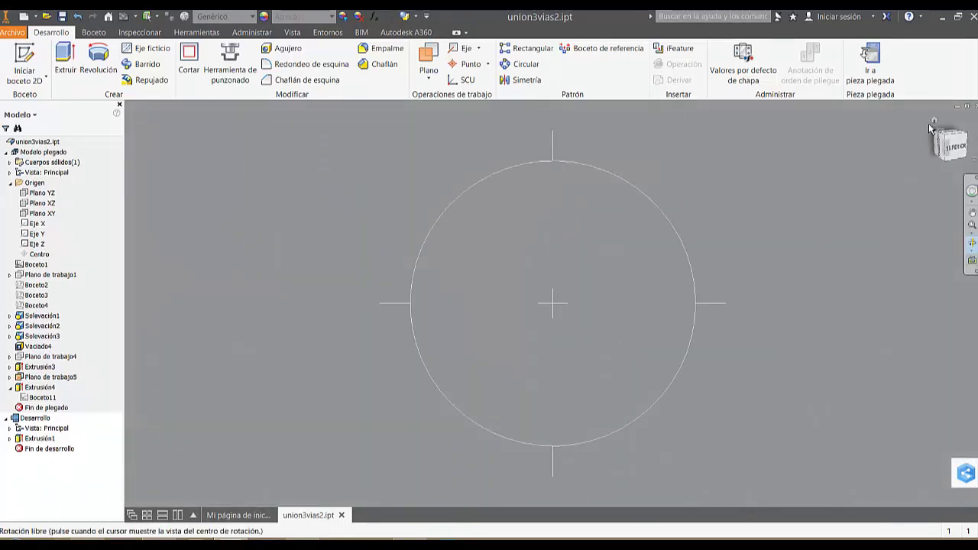
click(934, 122)
scroll(649, 361, up, 3)
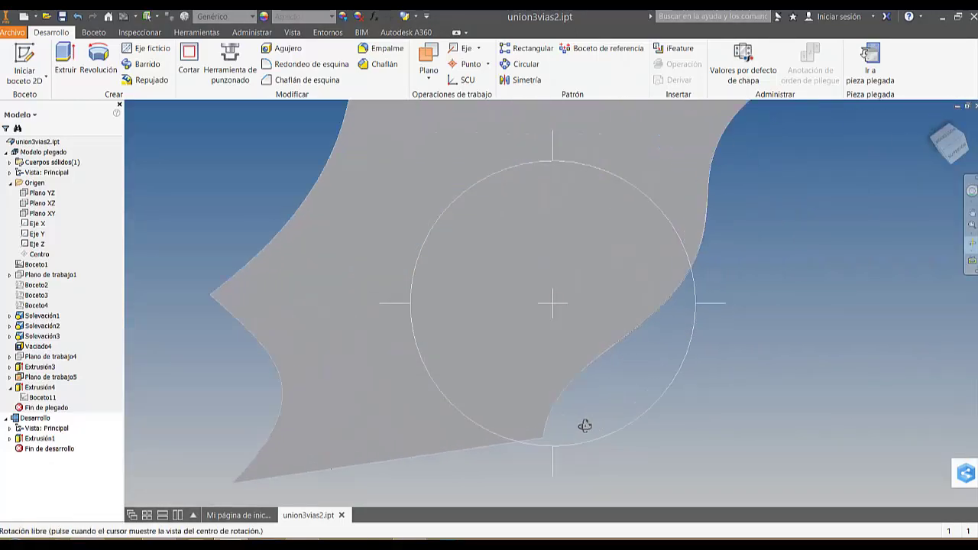
drag(585, 426, 533, 412)
shift+middle_drag(524, 393, 513, 373)
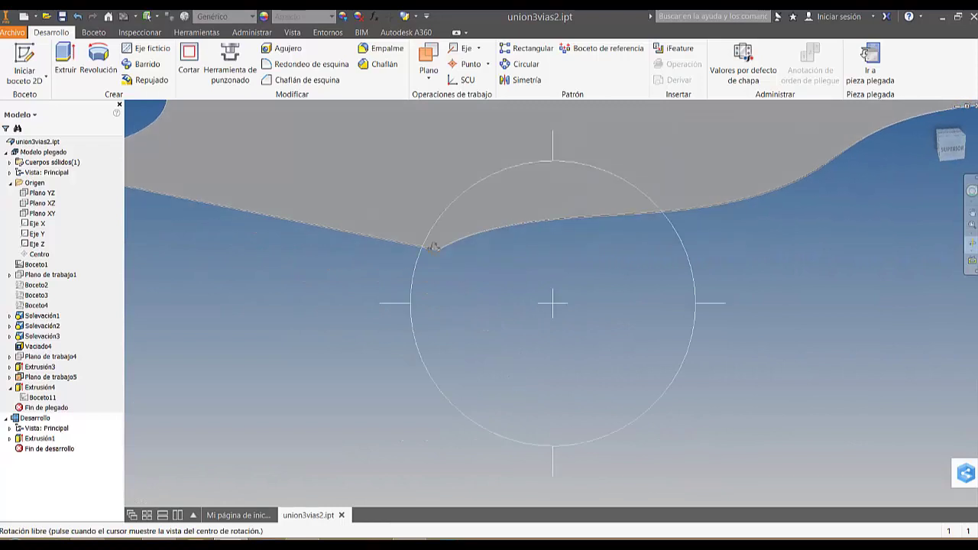
scroll(436, 247, down, 5)
right_click(523, 300)
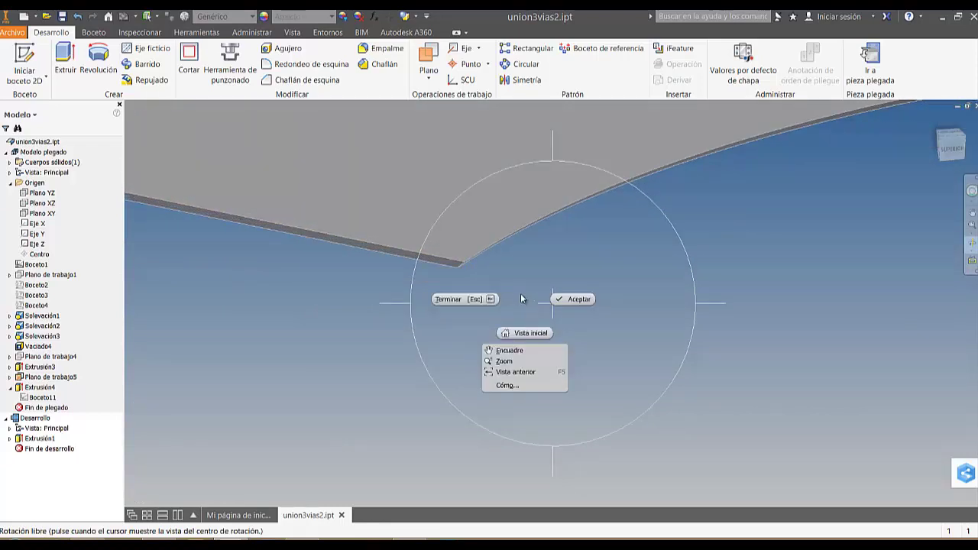
click(551, 301)
Measure the remaining sheet thickness at the flat pattern's straight edge with the Distance tool.
click(137, 32)
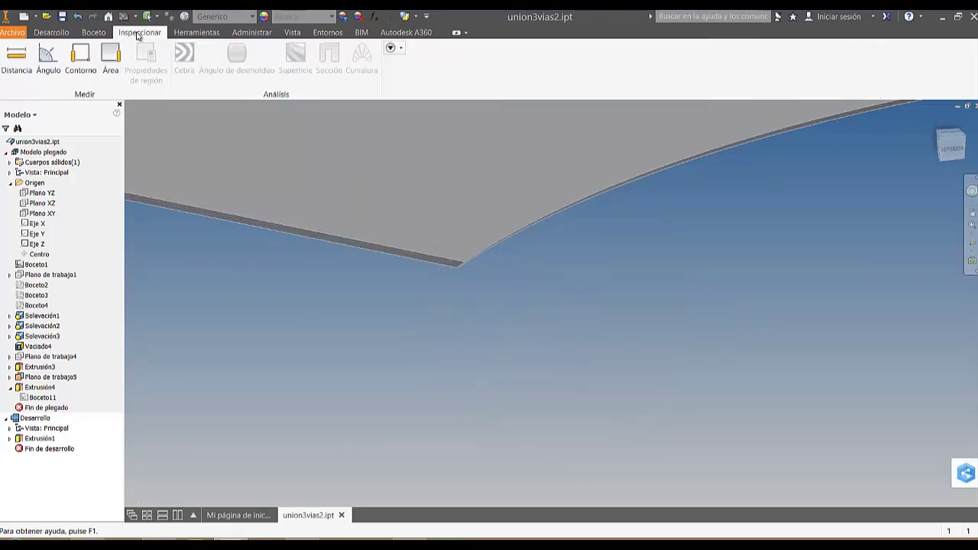
click(16, 60)
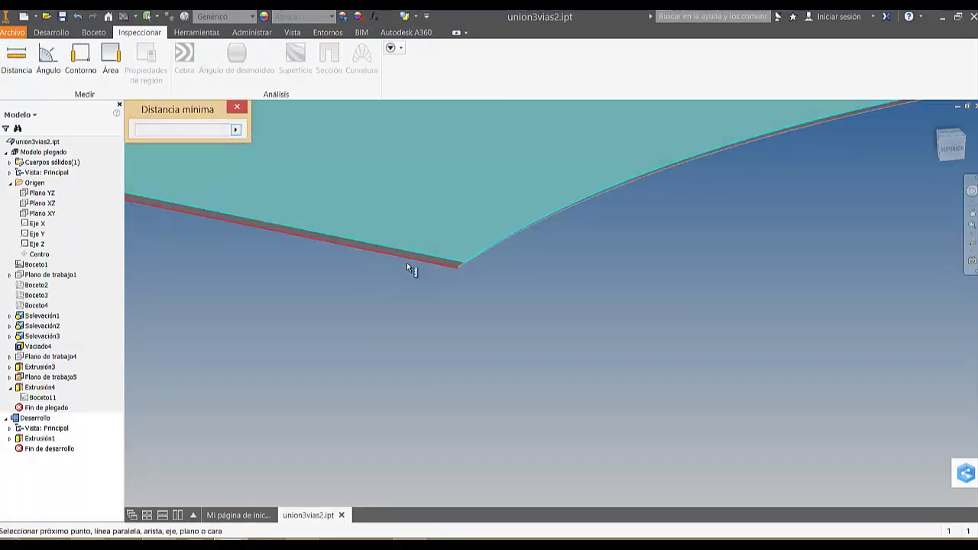
click(413, 261)
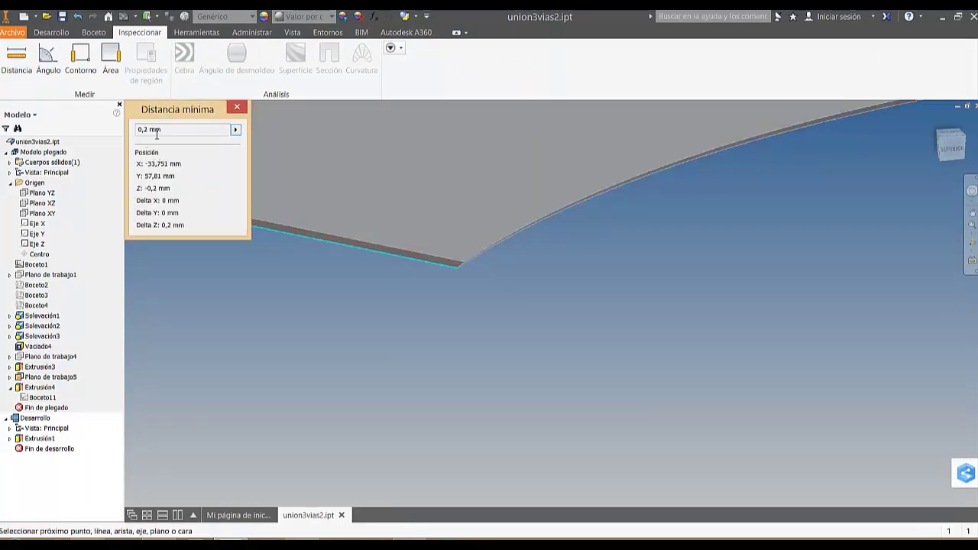
Export the flat pattern's face to the PRIMER PROYECTO folder as an AutoCAD drawing (*.dwg) named "desaroolo pieza video 16".
shift+middle_drag(392, 281, 577, 460)
key(Escape)
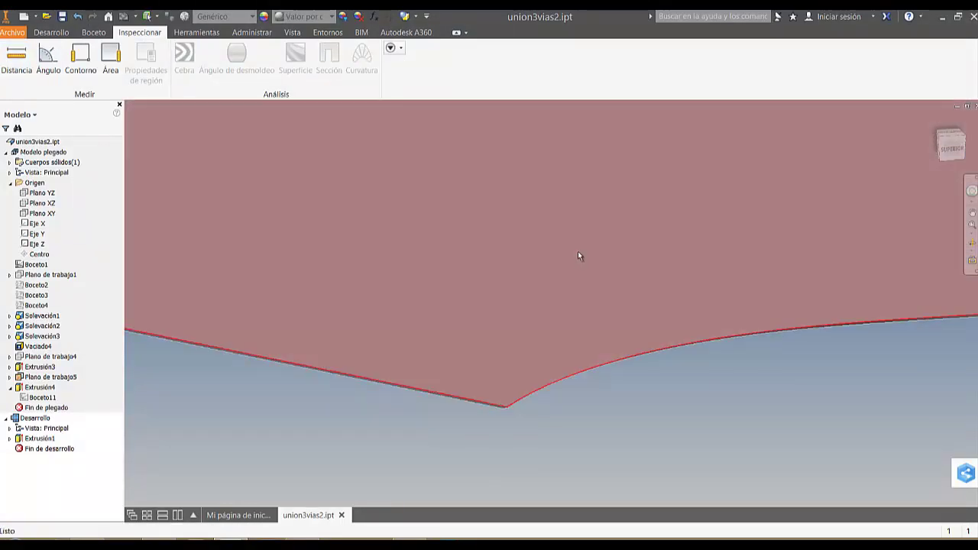
right_click(577, 256)
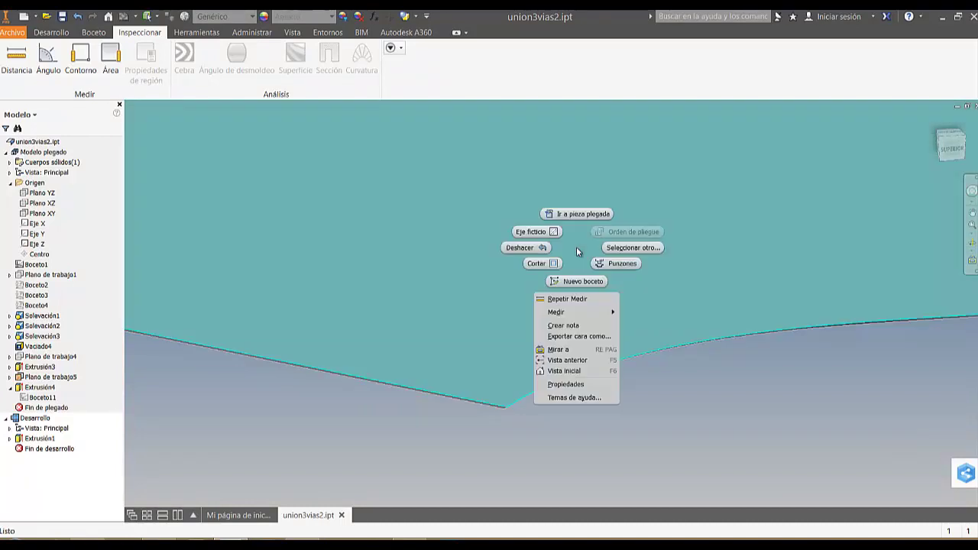
click(578, 337)
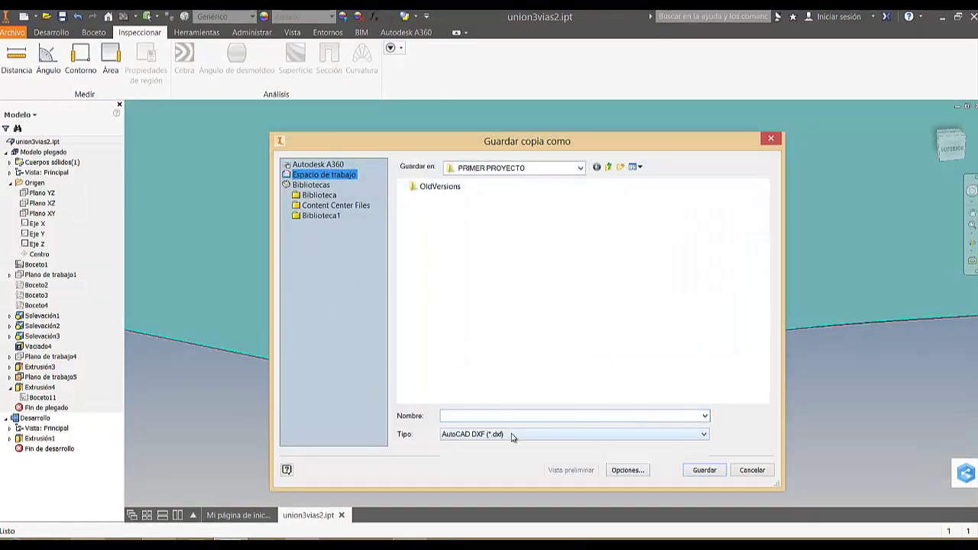
click(513, 434)
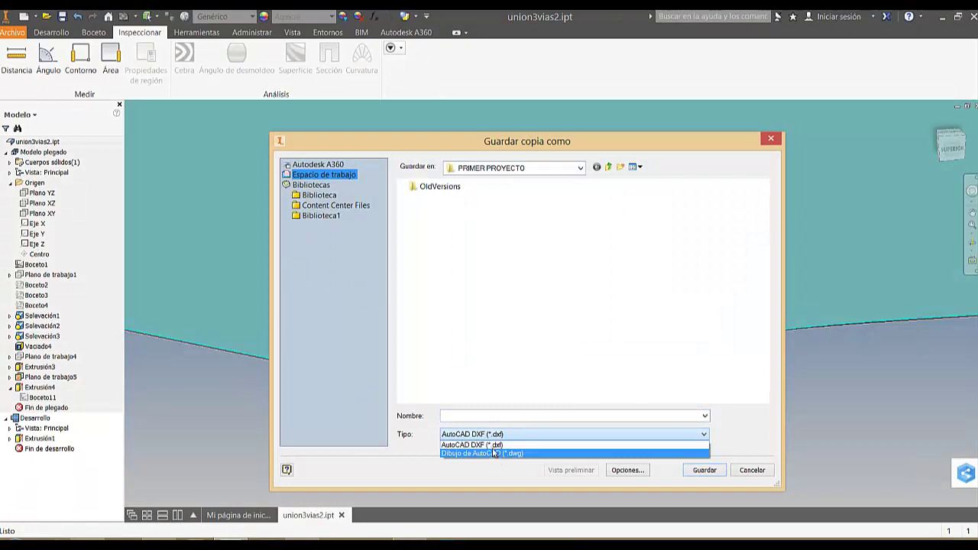
click(497, 454)
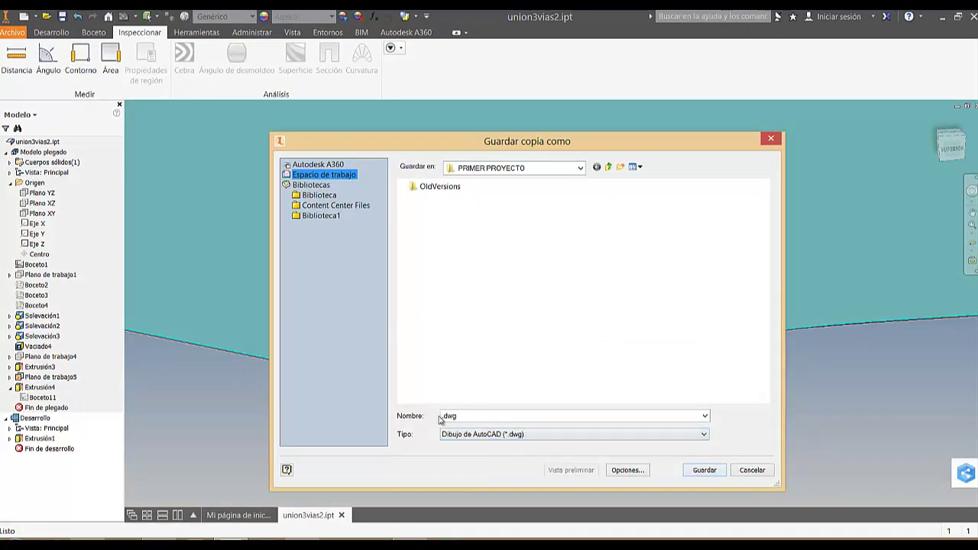
click(441, 420)
click(448, 419)
double_click(472, 419)
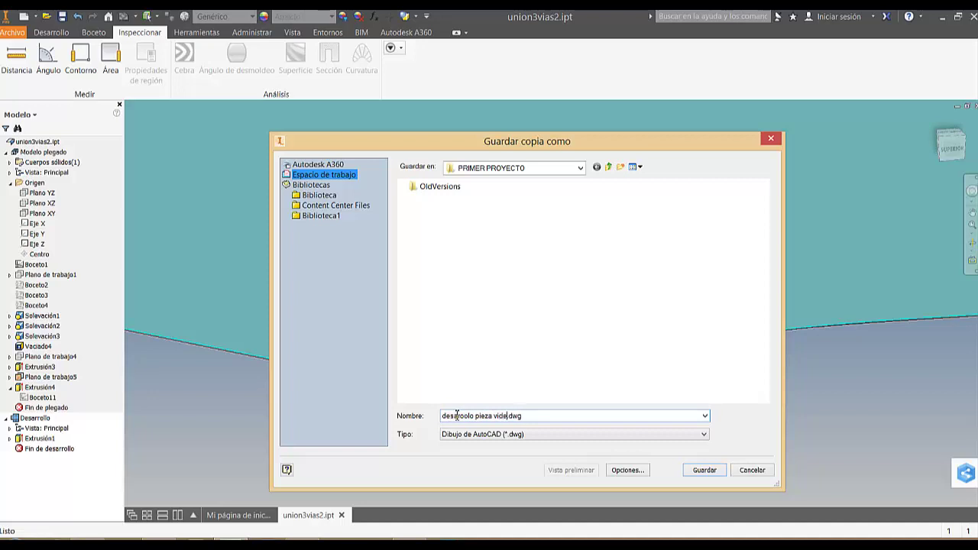
key(Return)
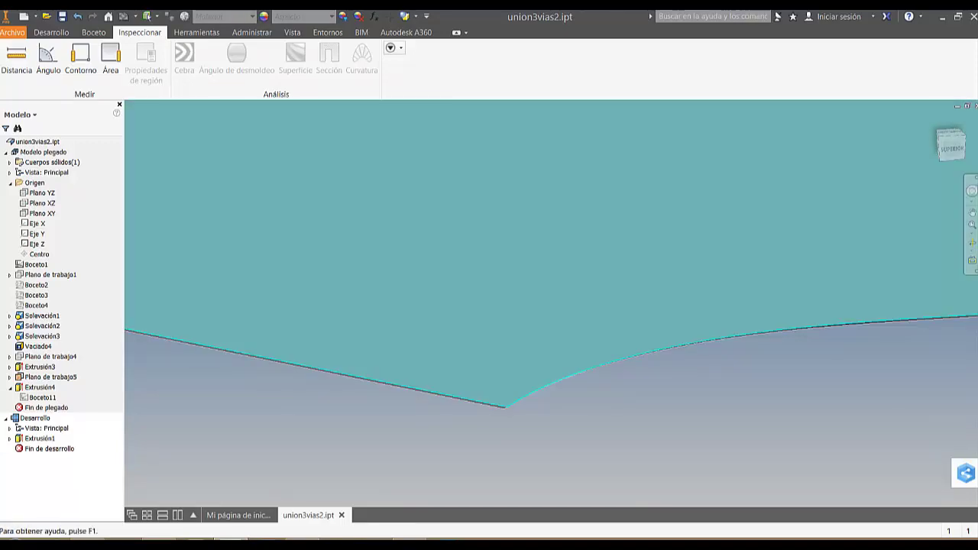
Minimize Inventor and launch AutoCAD 2014 from the desktop.
click(942, 16)
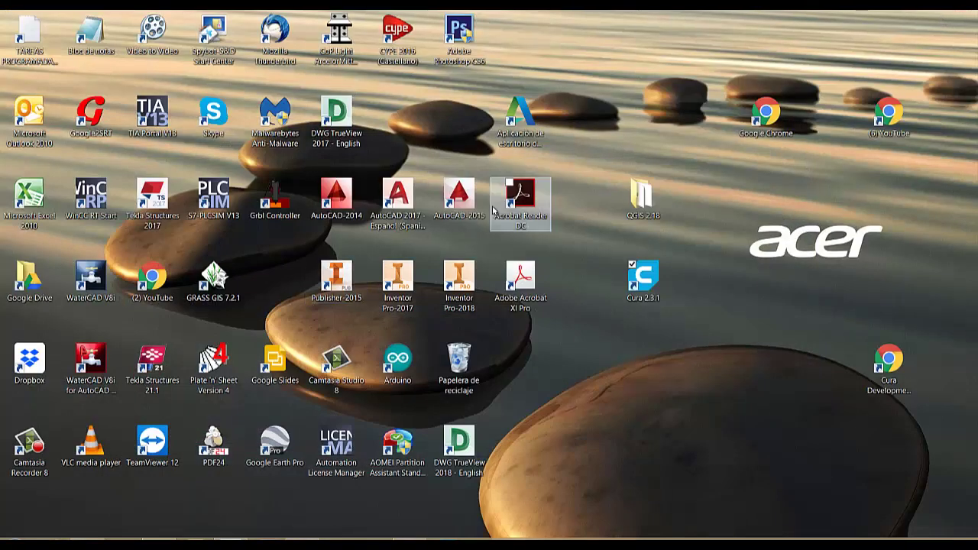
click(345, 200)
double_click(344, 200)
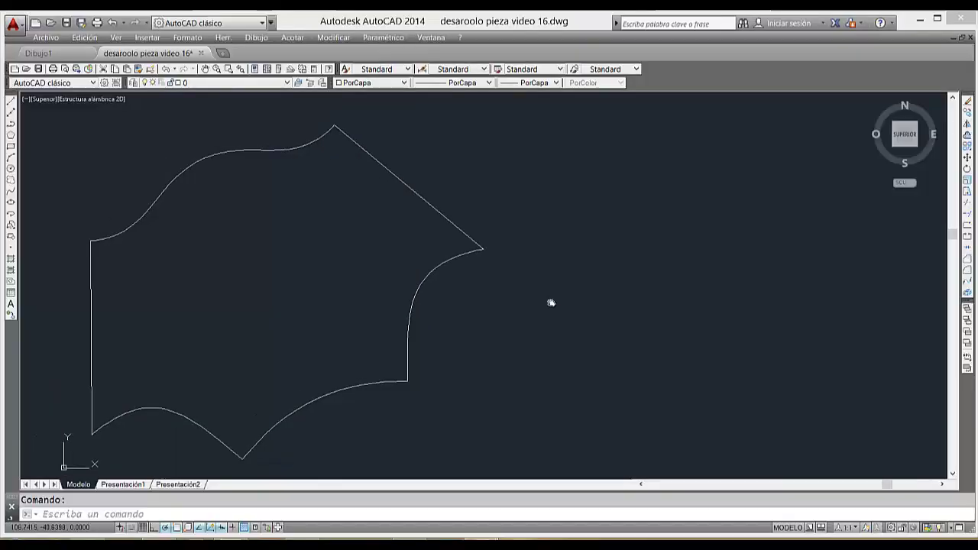
Examine the exported flat pattern outline in desaroolo pieza video 16.dwg, both as a whole and up close.
scroll(552, 306, up, 4)
scroll(552, 305, down, 5)
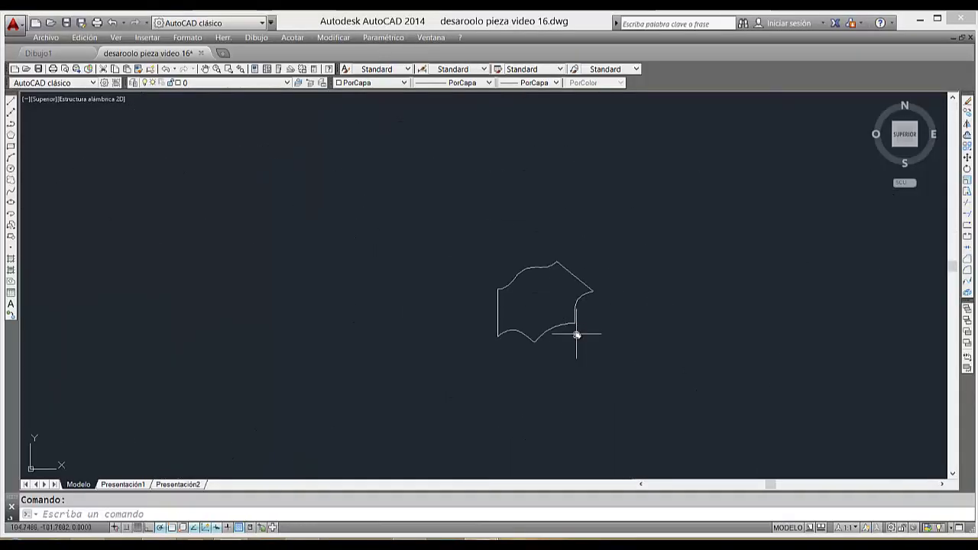
middle_drag(576, 332, 526, 262)
scroll(527, 256, up, 4)
scroll(527, 257, down, 2)
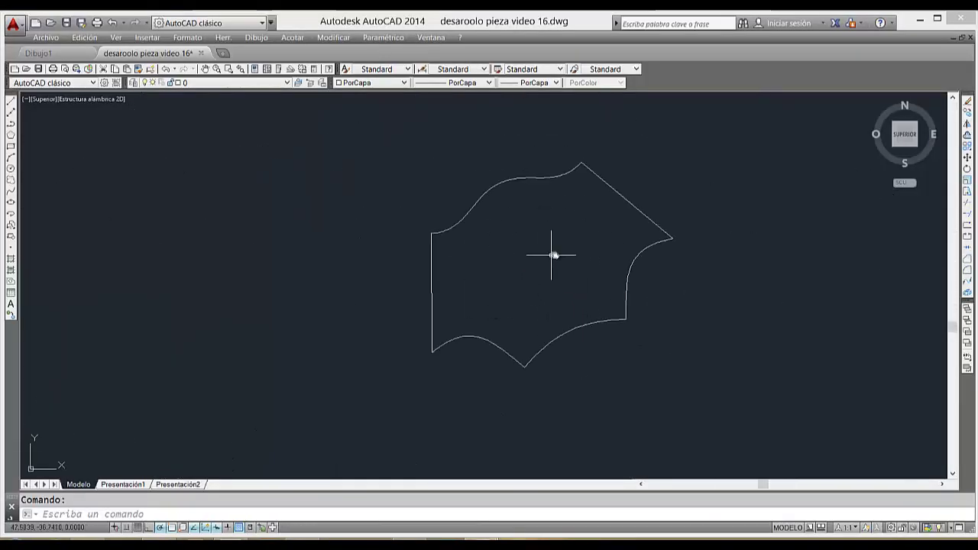
scroll(494, 262, up, 2)
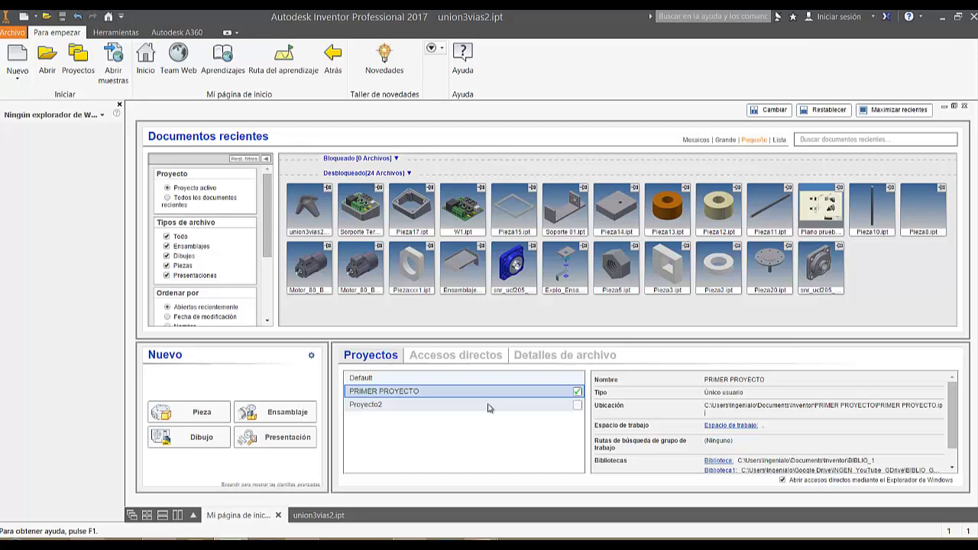
Begin creating a new file in Inventor, bringing up the available templates.
click(46, 59)
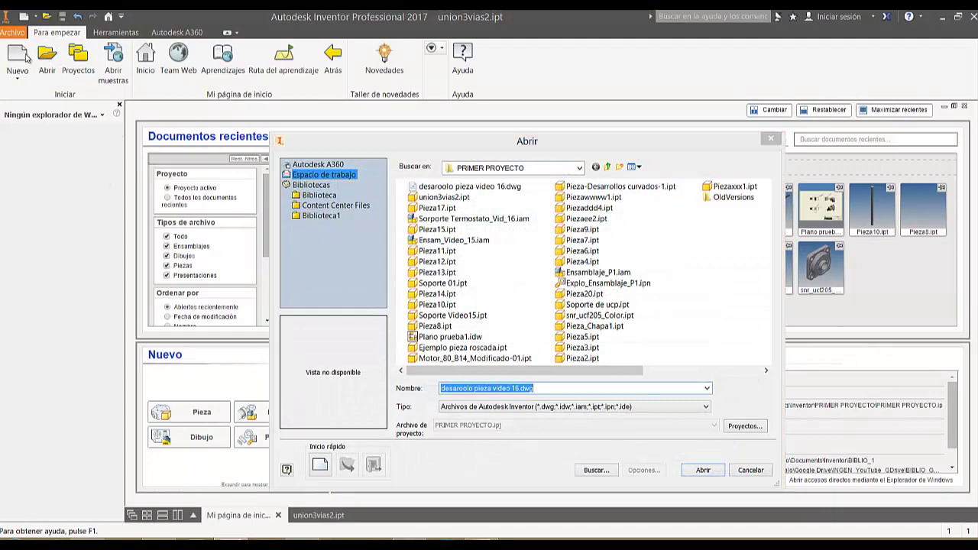
key(Escape)
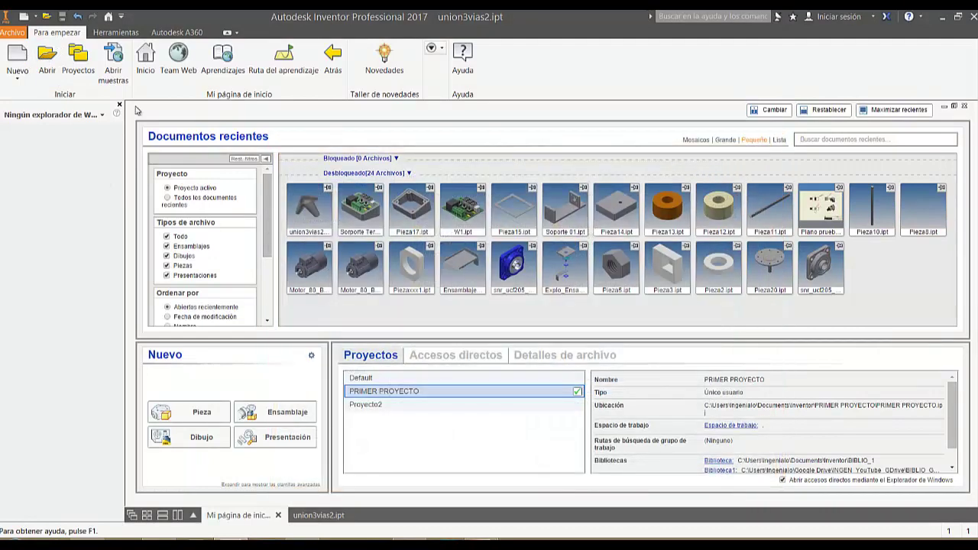
click(23, 59)
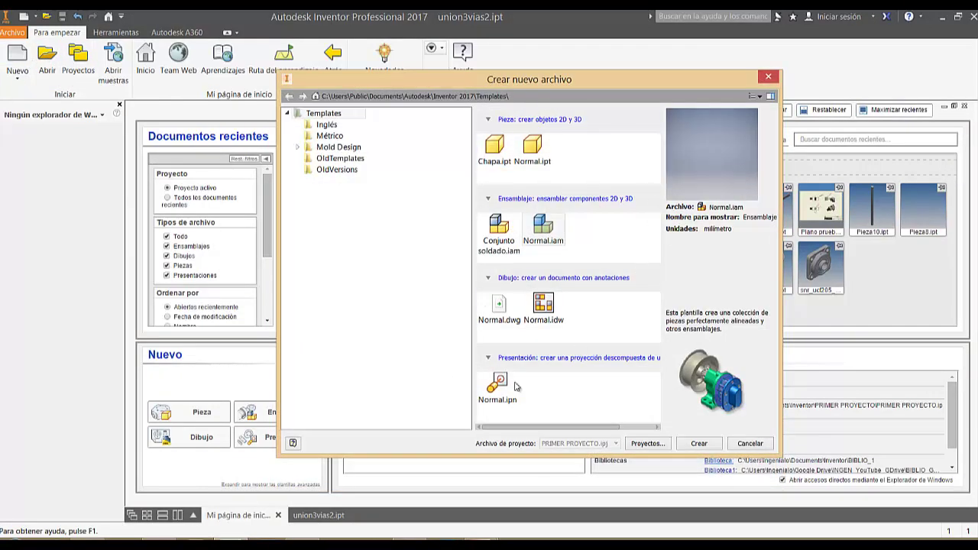